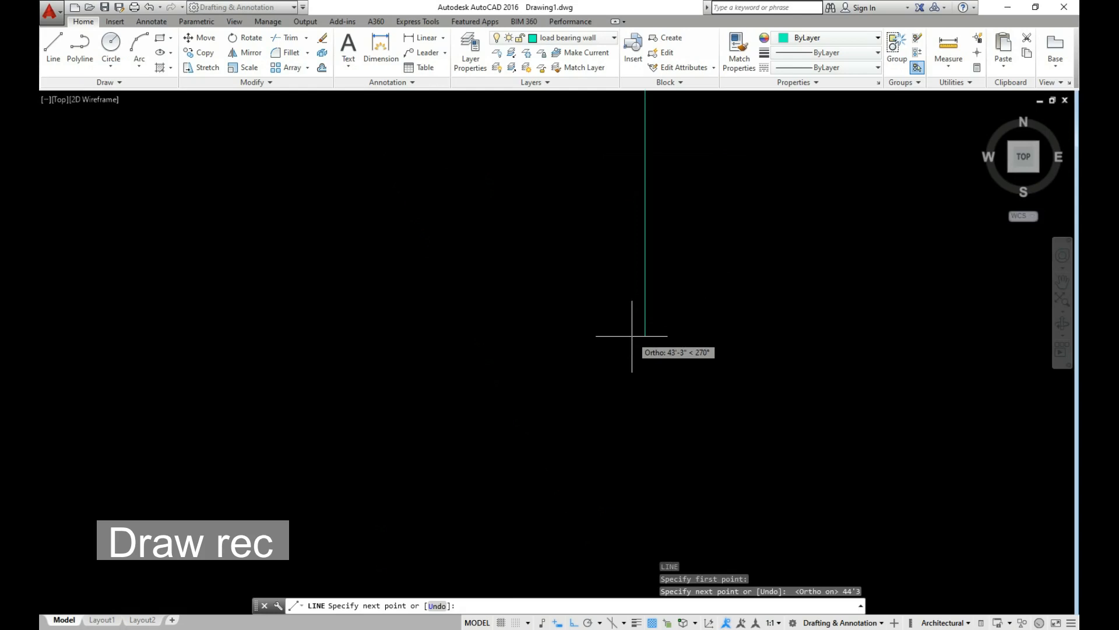
Step: Complete the rectangular house outline with a 35'1 line downward, a 44'3 line to the left and a closing line
key("Return")
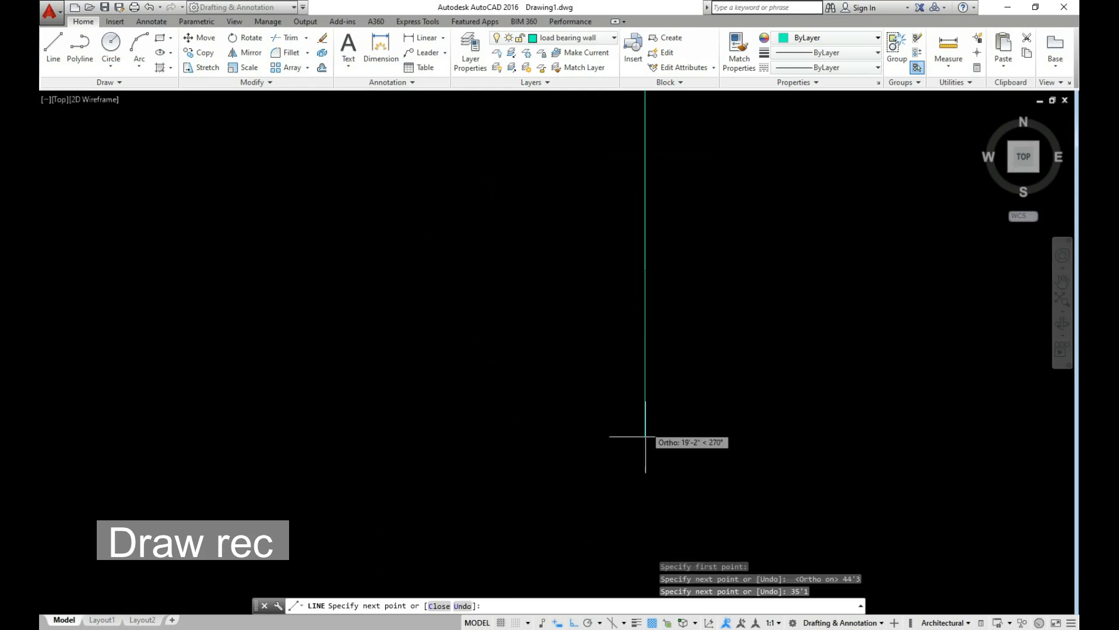
scroll(645, 443, "down", 3)
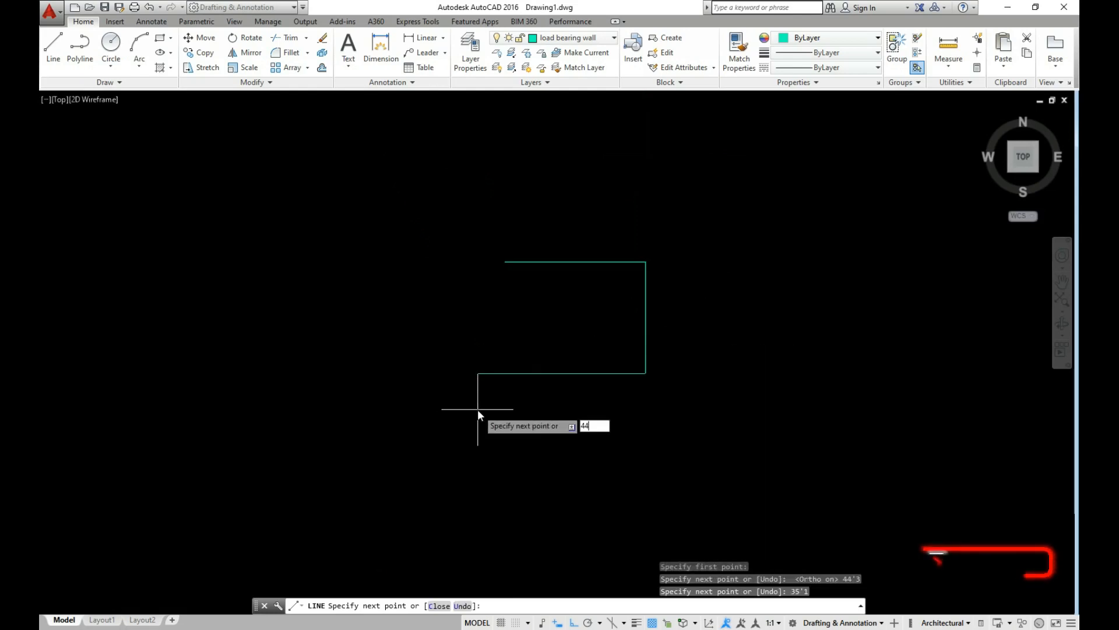
type("44'3")
key("Return")
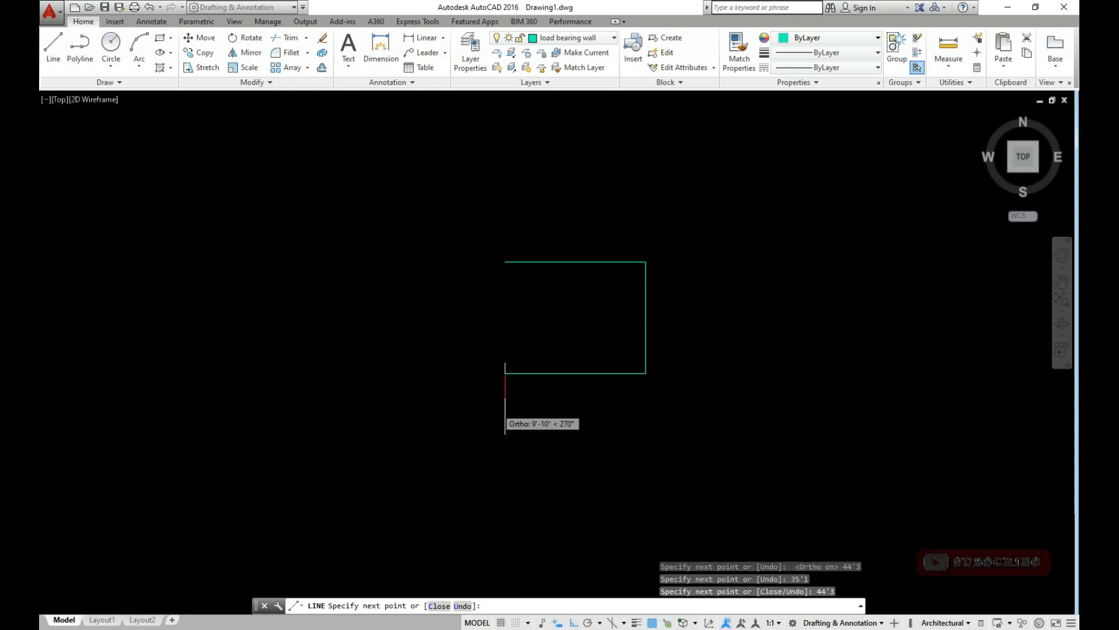
key("Escape")
scroll(571, 282, "up", 3)
scroll(630, 219, "down", 2)
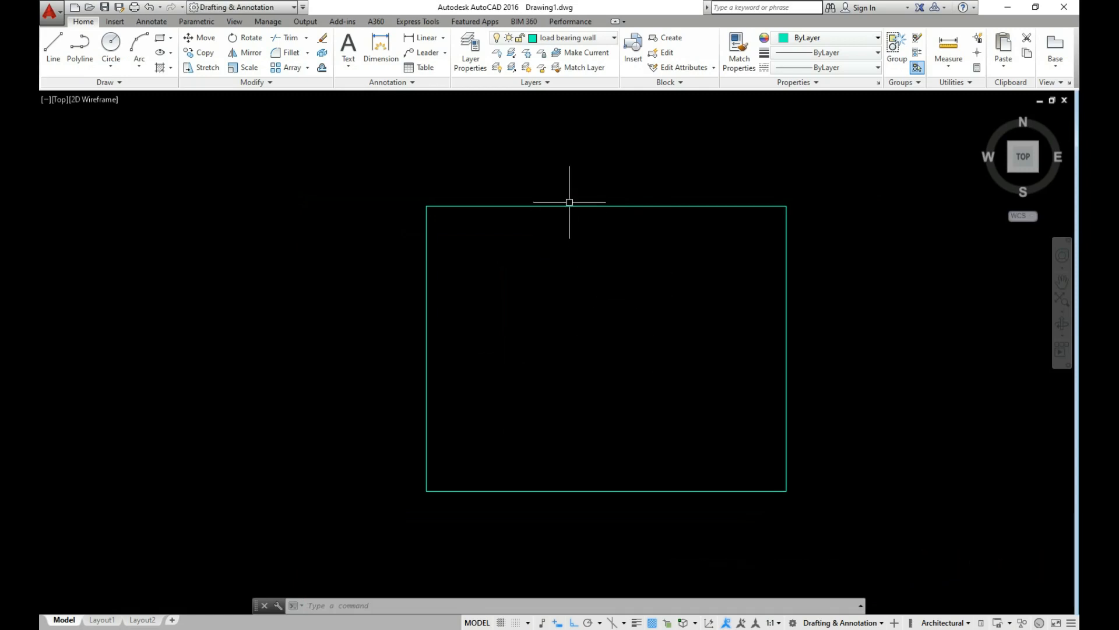
Step: Offset the top line of the outline 11' downward
key("Return")
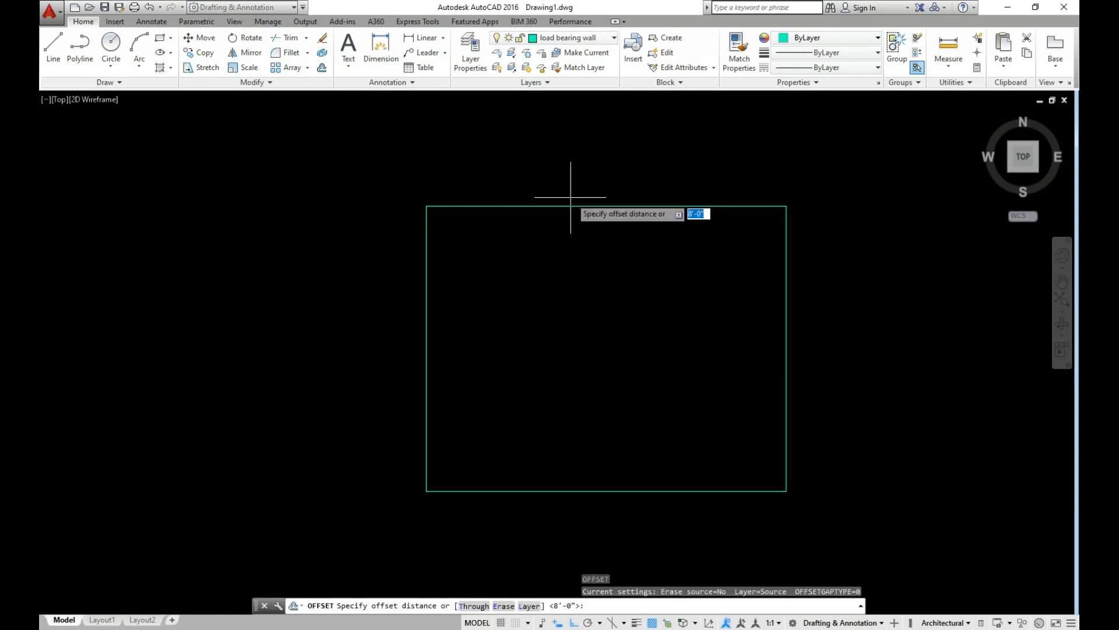
type("11'")
key("Return")
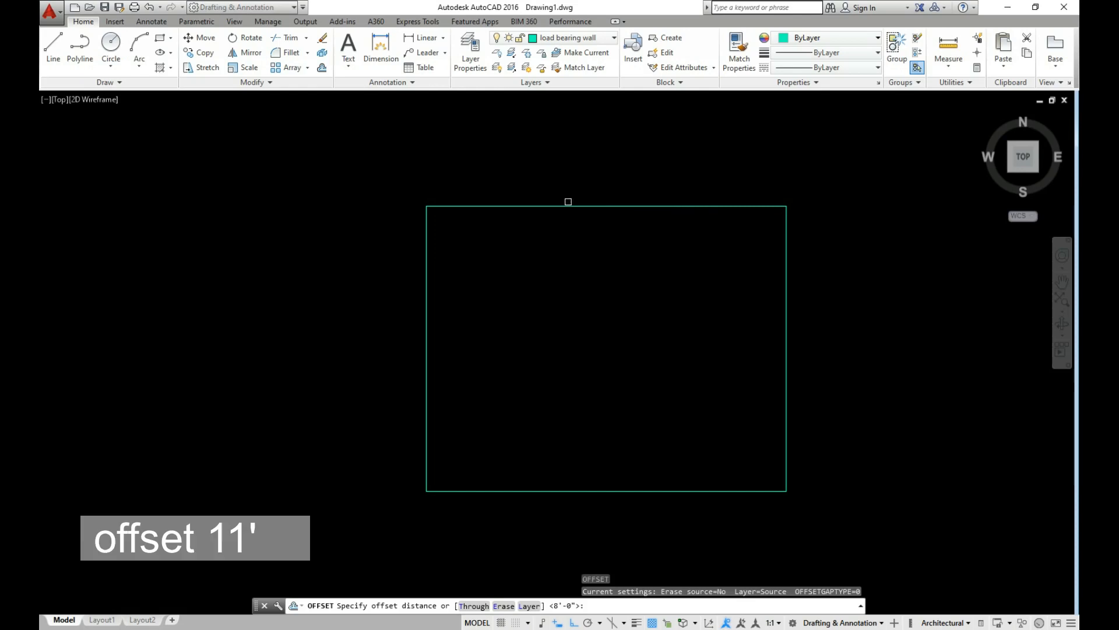
left_click(562, 206)
left_click(544, 379)
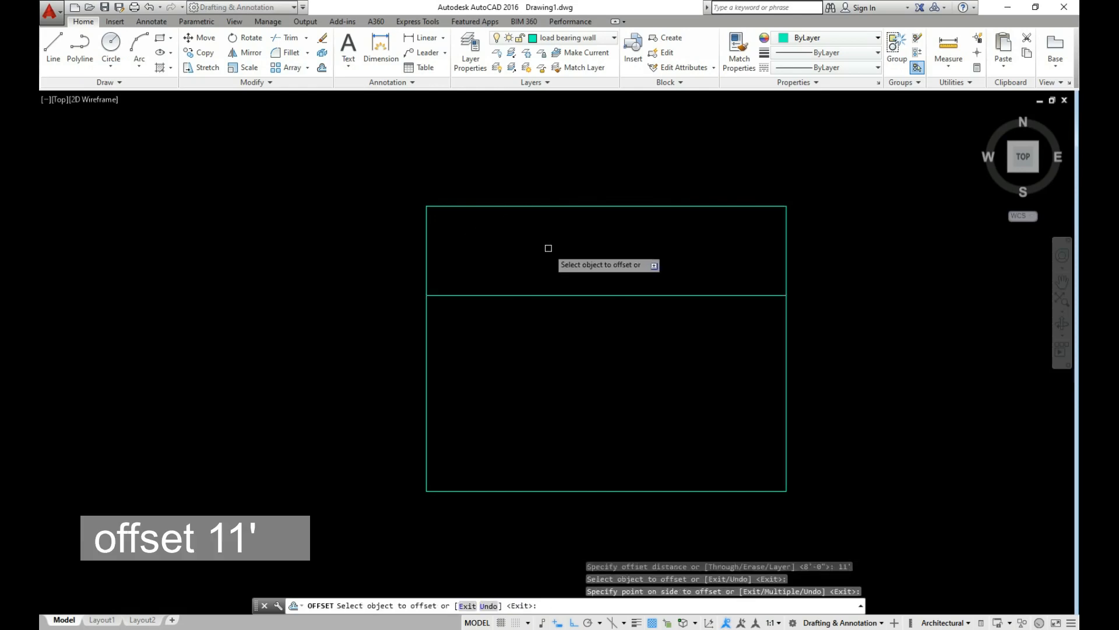
key("Return")
Step: Offset the new horizontal dividing line 14' downward
key("Return")
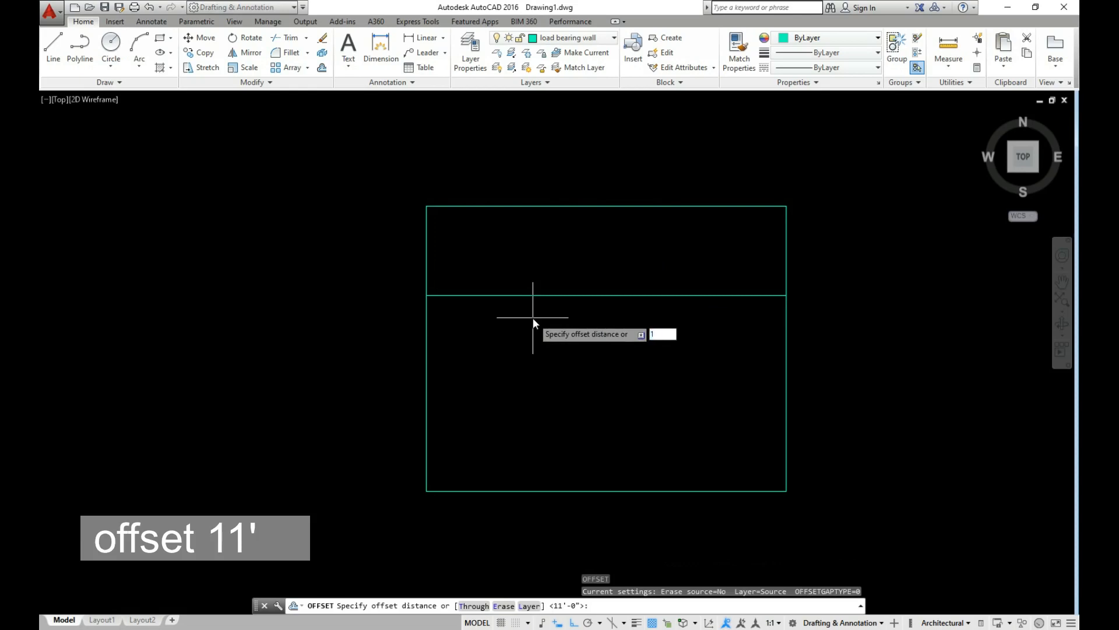
type("14'")
key("Return")
left_click(528, 296)
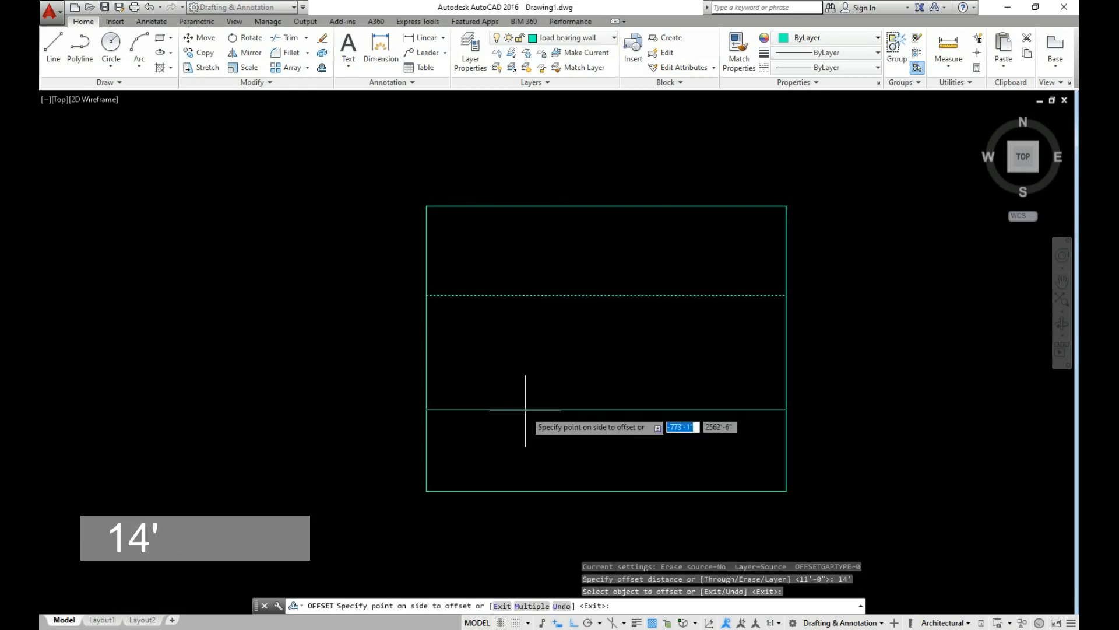
left_click(551, 441)
scroll(659, 346, "up", 2)
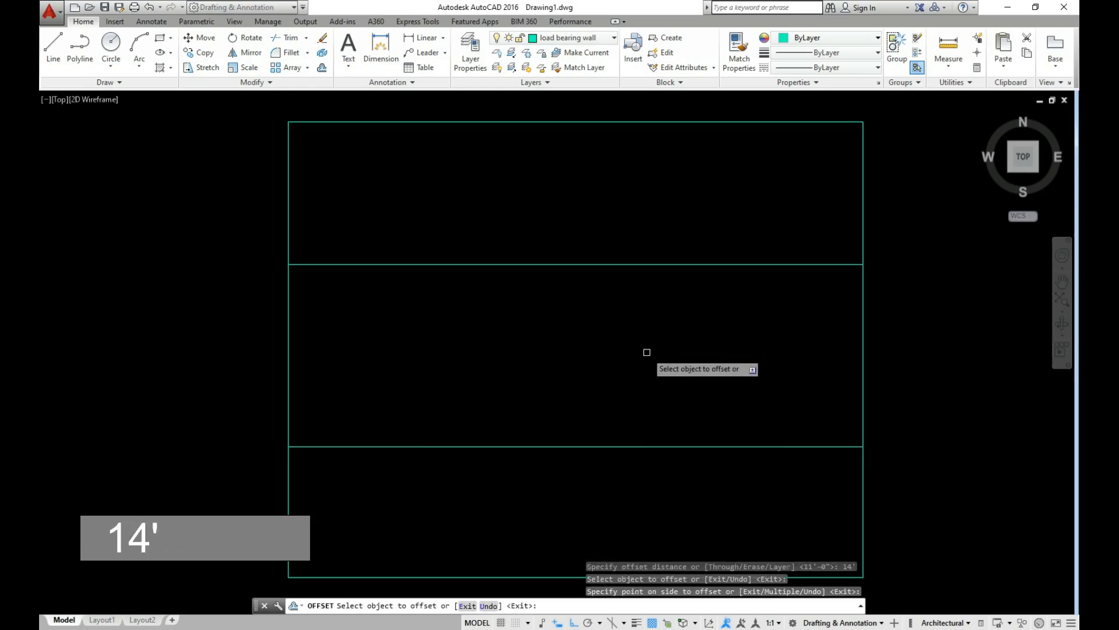
scroll(646, 352, "down", 2)
key("Escape")
Step: Offset the left wall segment of the upper strip 6' to the right
key("Return")
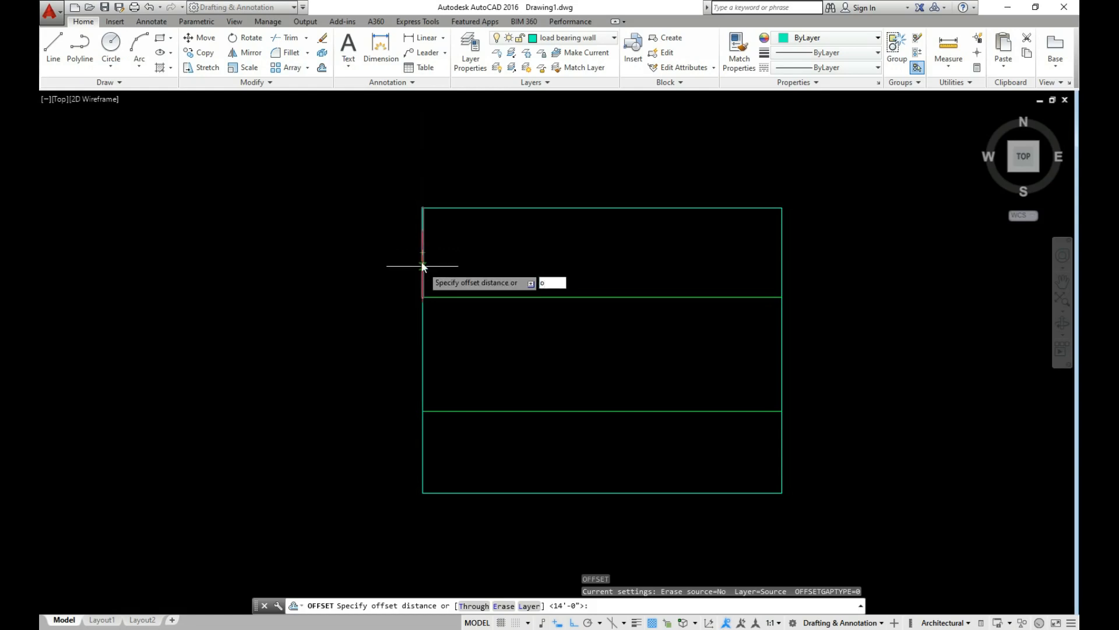
type("o")
key("Return")
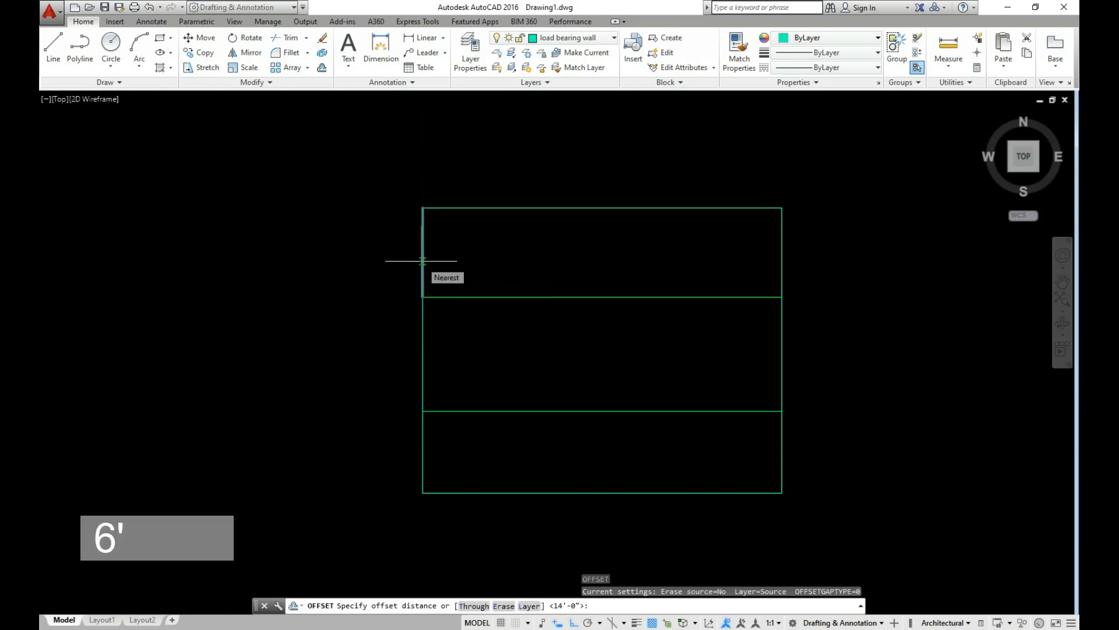
key("Return")
left_click(423, 261)
left_click(532, 252)
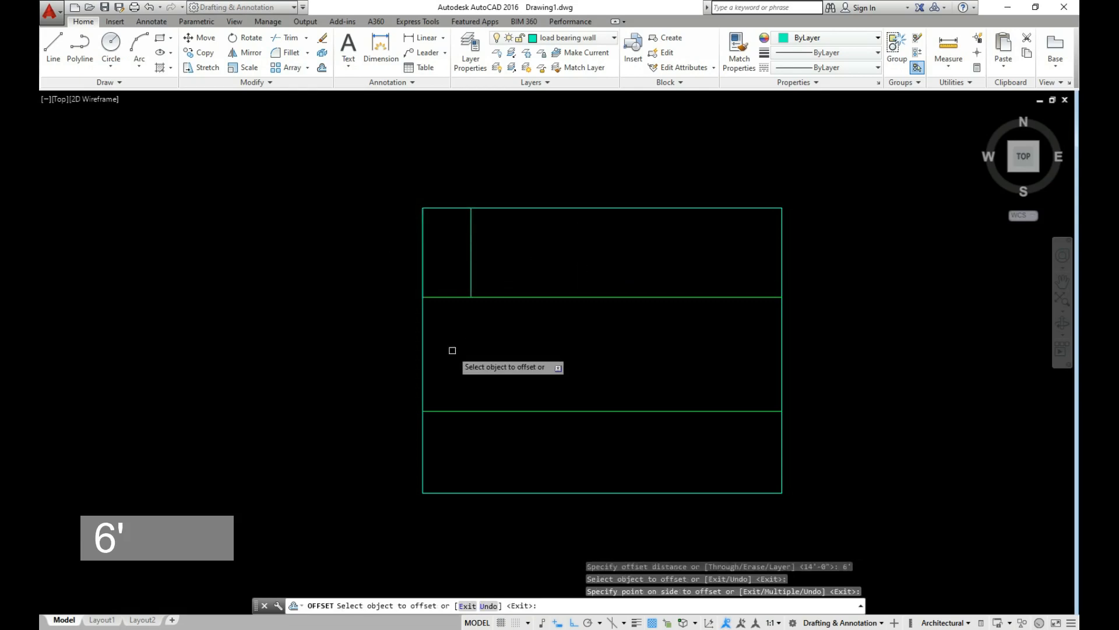
key("Return")
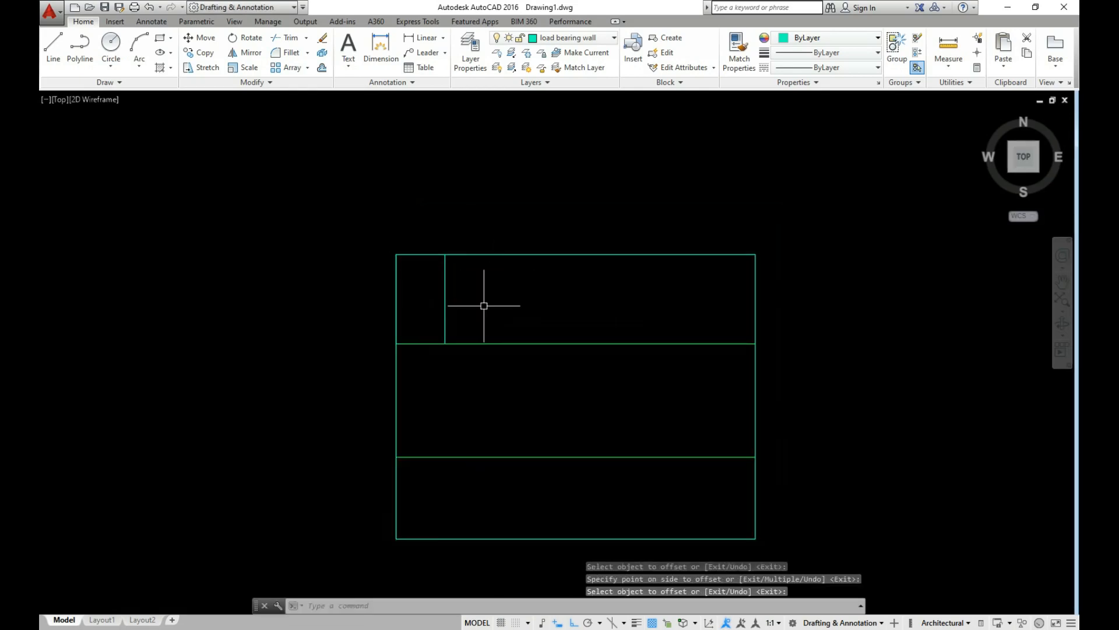
Step: Offset the first vertical divider 7' to the right, and offset the resulting line another 7' to the right
key("Return")
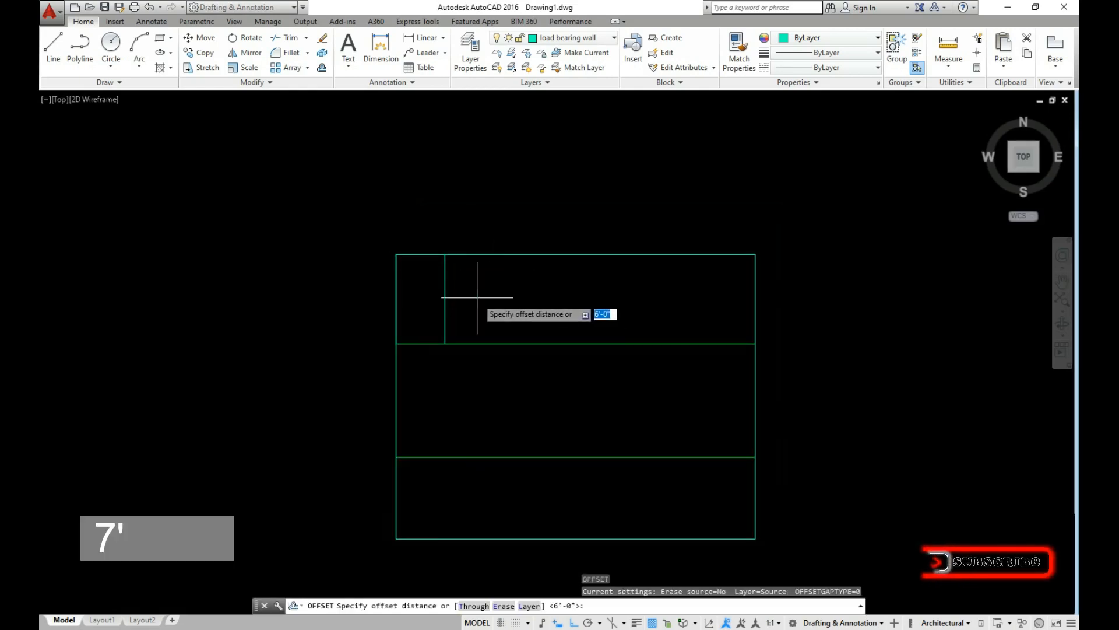
type("7'")
key("Return")
left_click(445, 295)
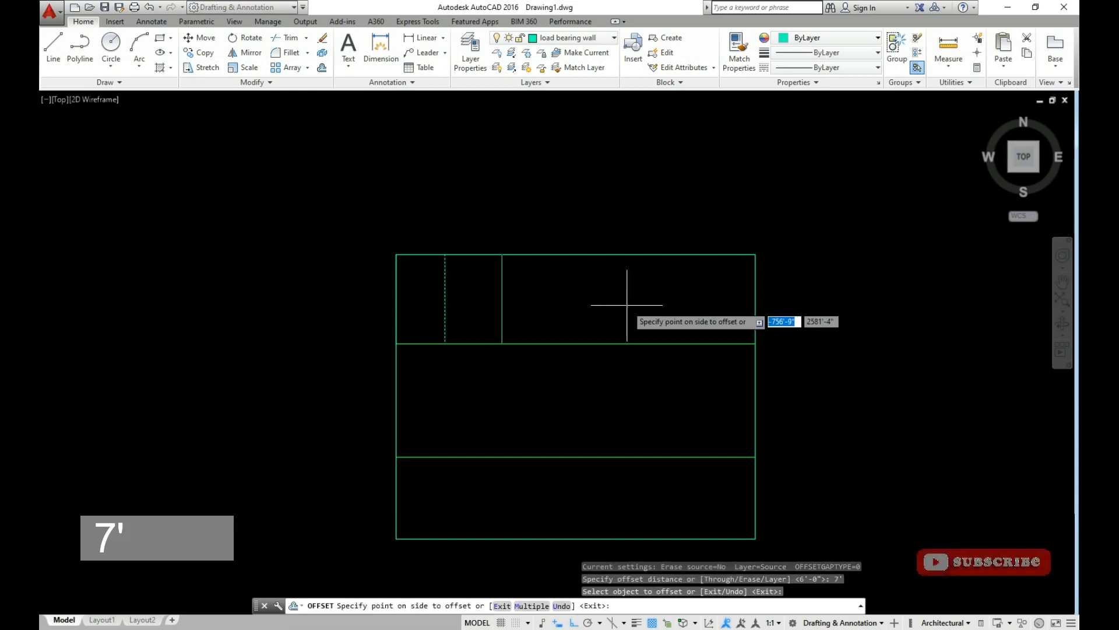
left_click(583, 303)
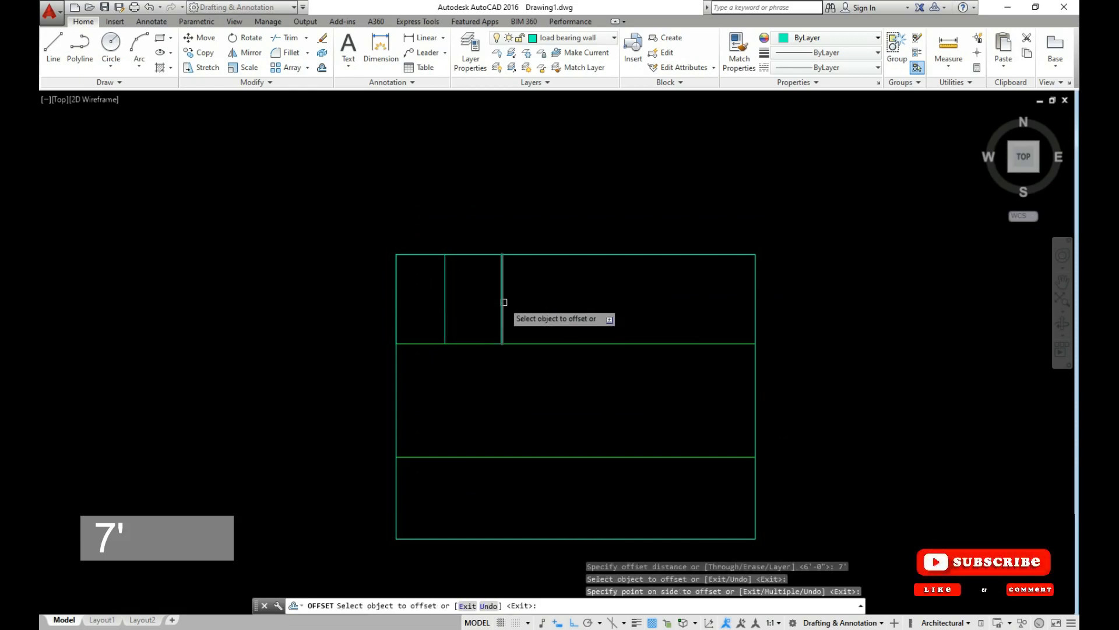
left_click(499, 301)
left_click(618, 302)
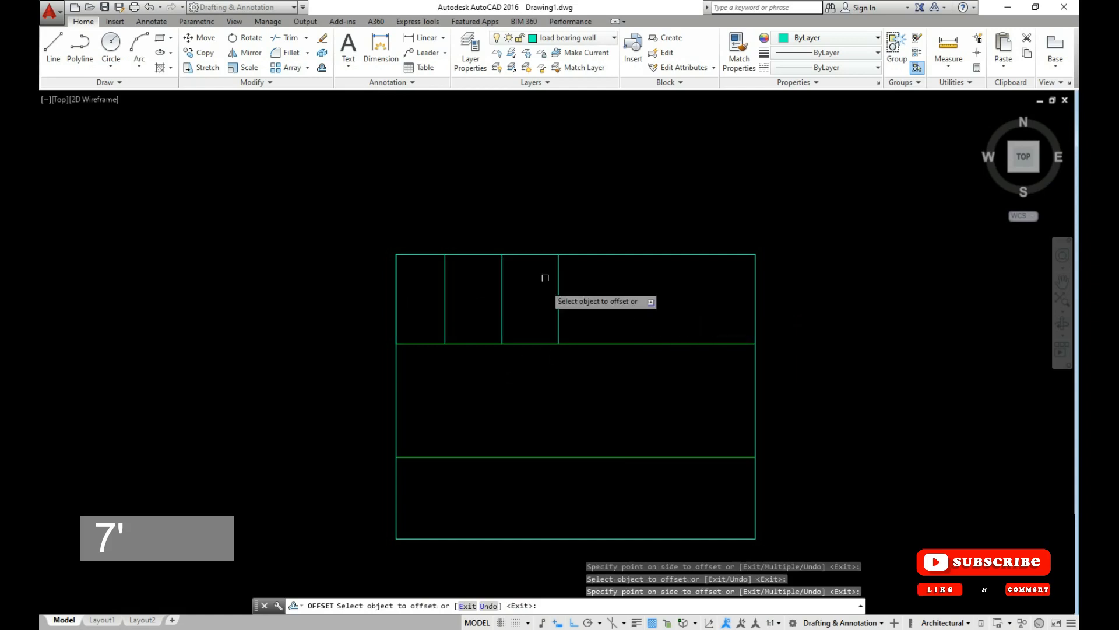
scroll(589, 273, "up", 2)
key("Return")
Step: Offset the third vertical divider in the upper strip 10' to the right
middle_click_drag(560, 337, 434, 377)
key("Return")
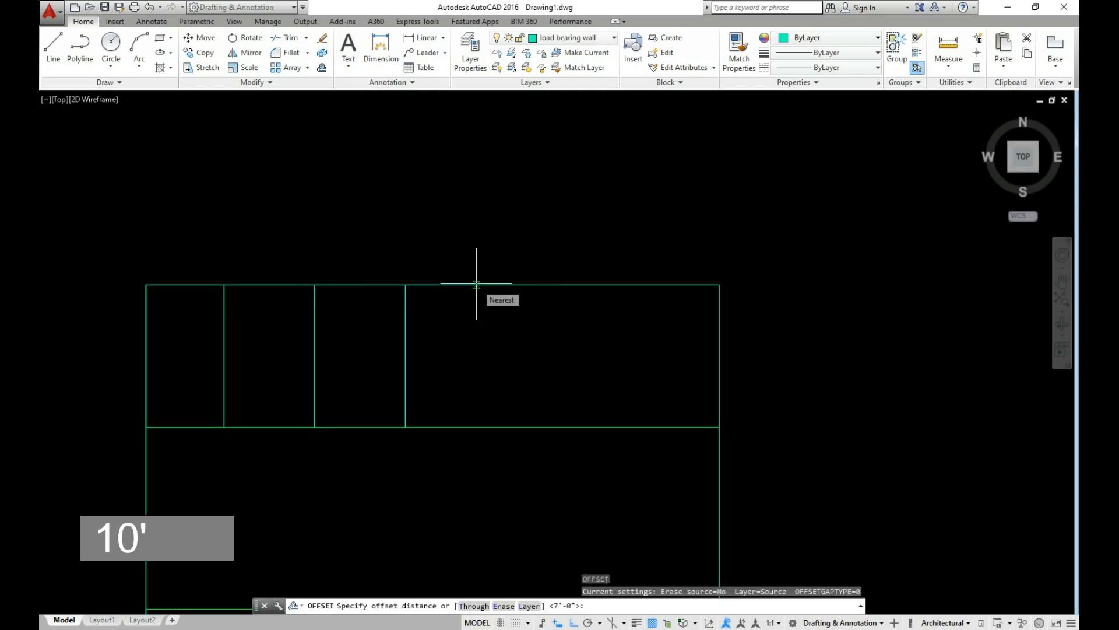
type("10'")
key("Return")
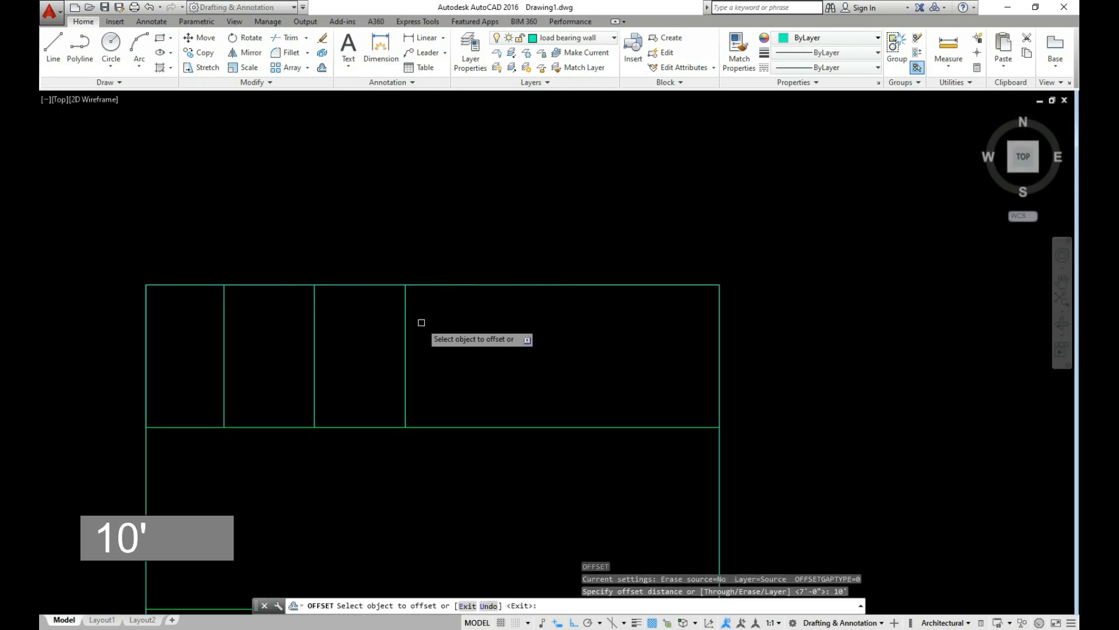
left_click(406, 343)
left_click(542, 329)
key("Return")
key("Return")
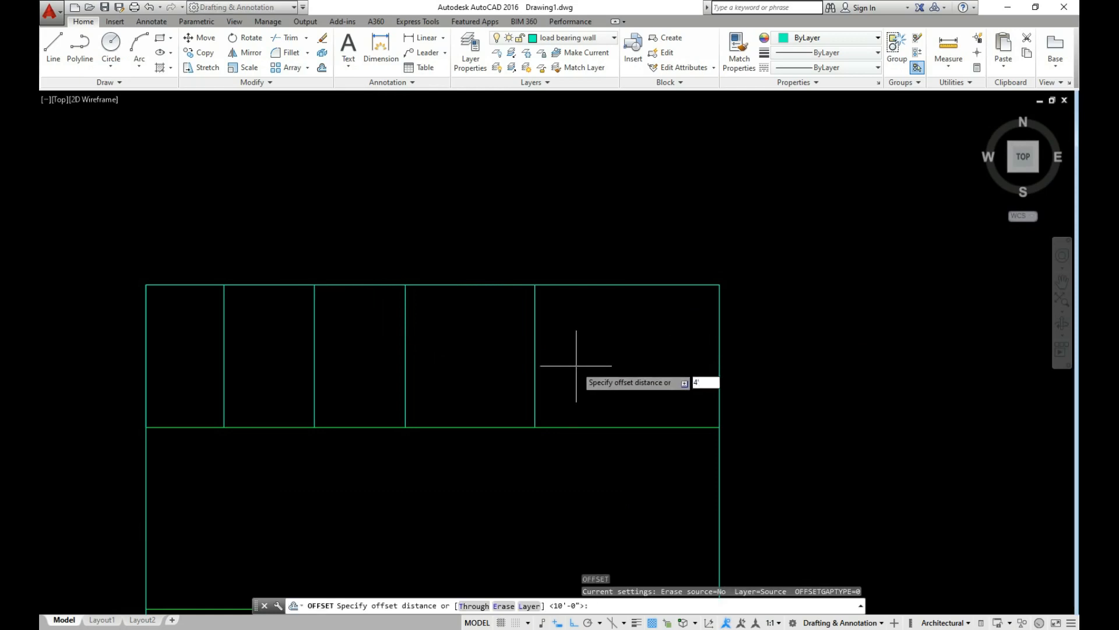
type("4'")
key("Return")
left_click(719, 358)
key("Escape")
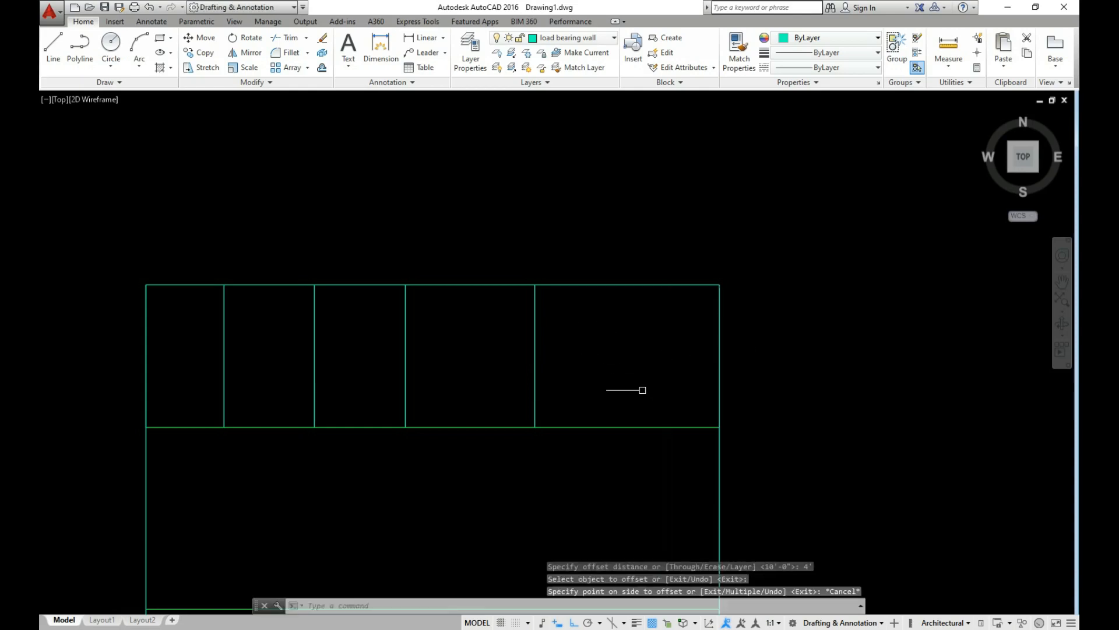
Step: Draw a line over the right wall from the upper right corner to the first horizontal dividing line
type("l")
key("Return")
left_click(719, 285)
left_click(719, 426)
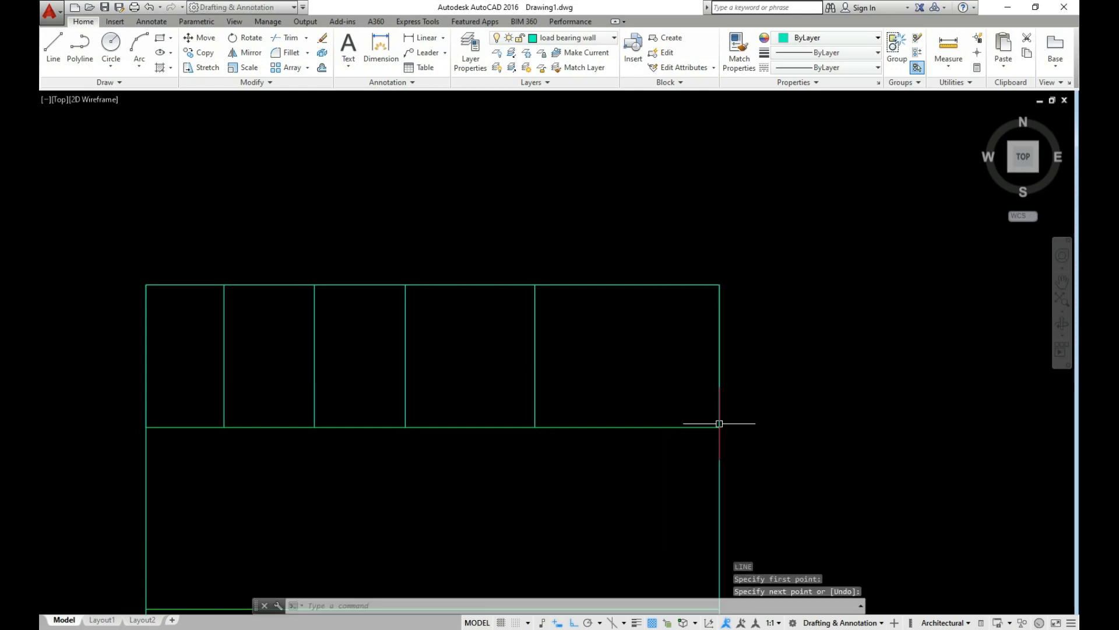
key("Escape")
key("Return")
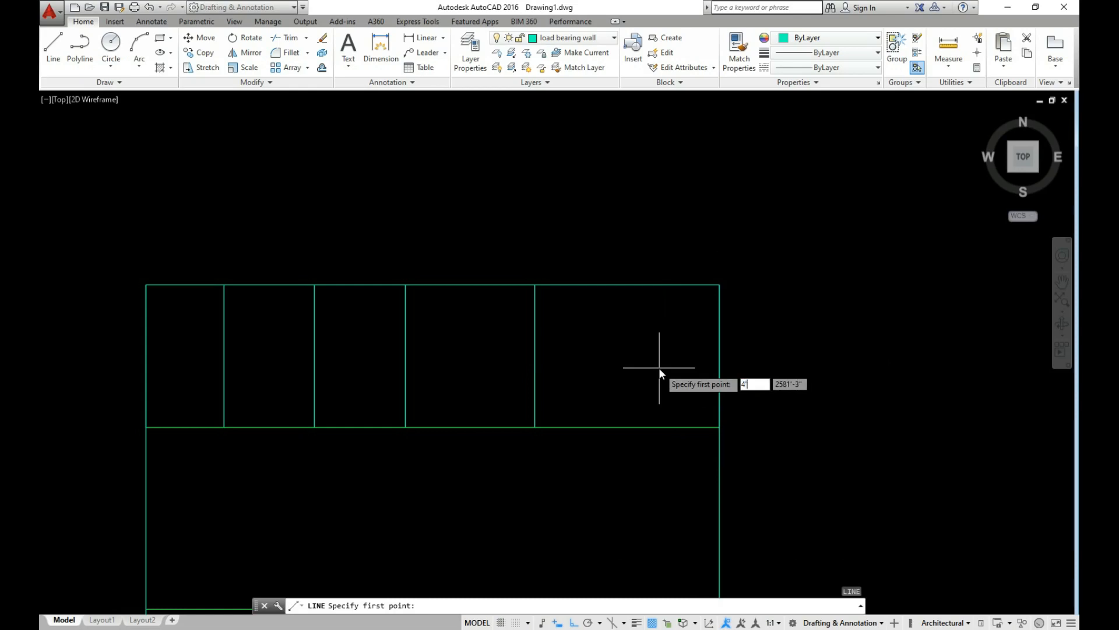
key("Escape")
Step: Offset the short line on the right wall of the upper strip 4' to the left
type("o")
key("Return")
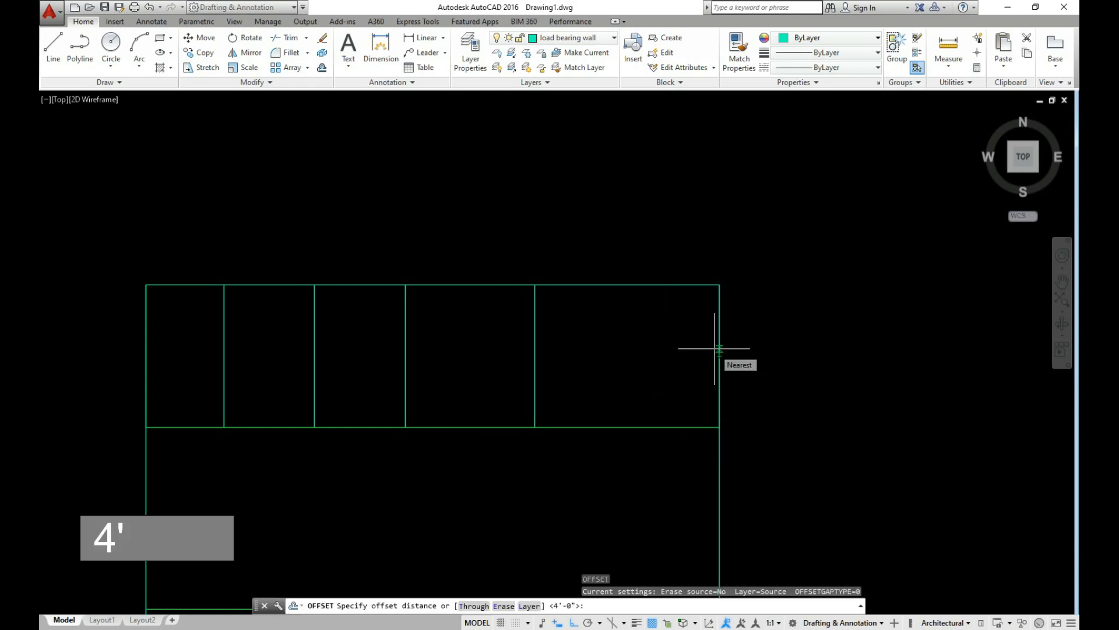
key("Return")
left_click(719, 358)
left_click(595, 390)
key("Escape")
scroll(645, 392, "down", 6)
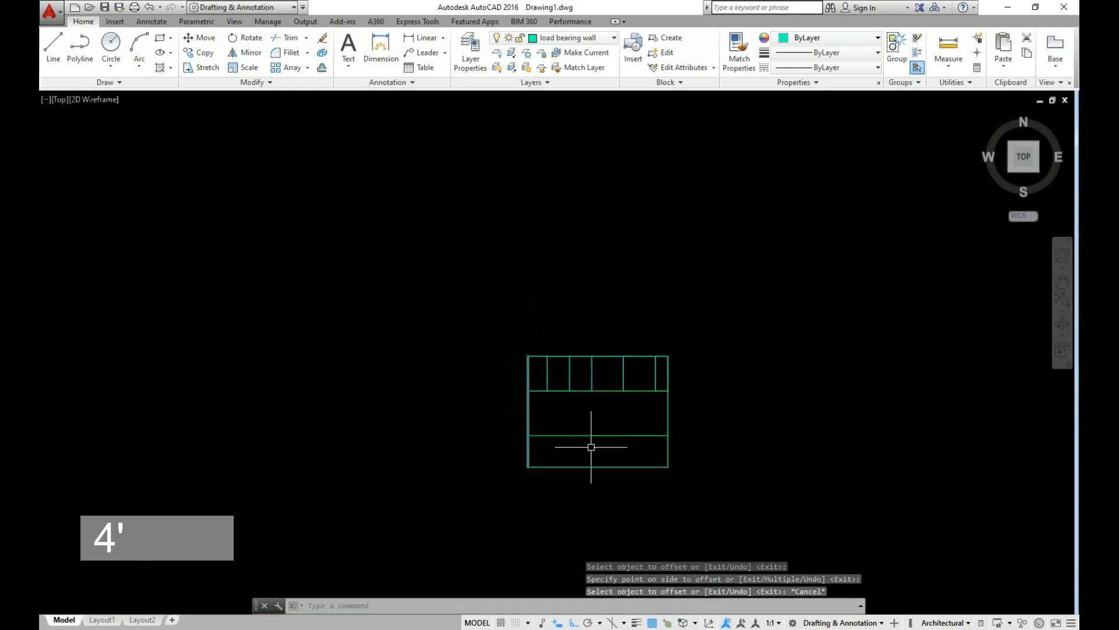
Step: Offset each of the five vertical dividers in the upper strip 5" to the left to form the inner walls
scroll(591, 437, "up", 5)
scroll(456, 266, "up", 3)
type("o")
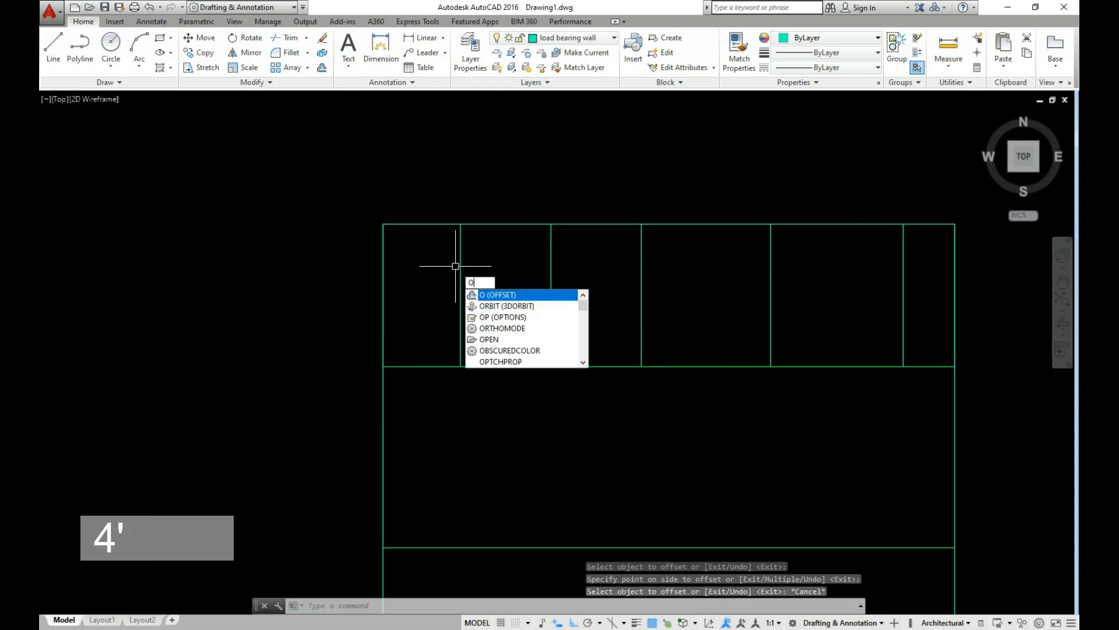
key("Return")
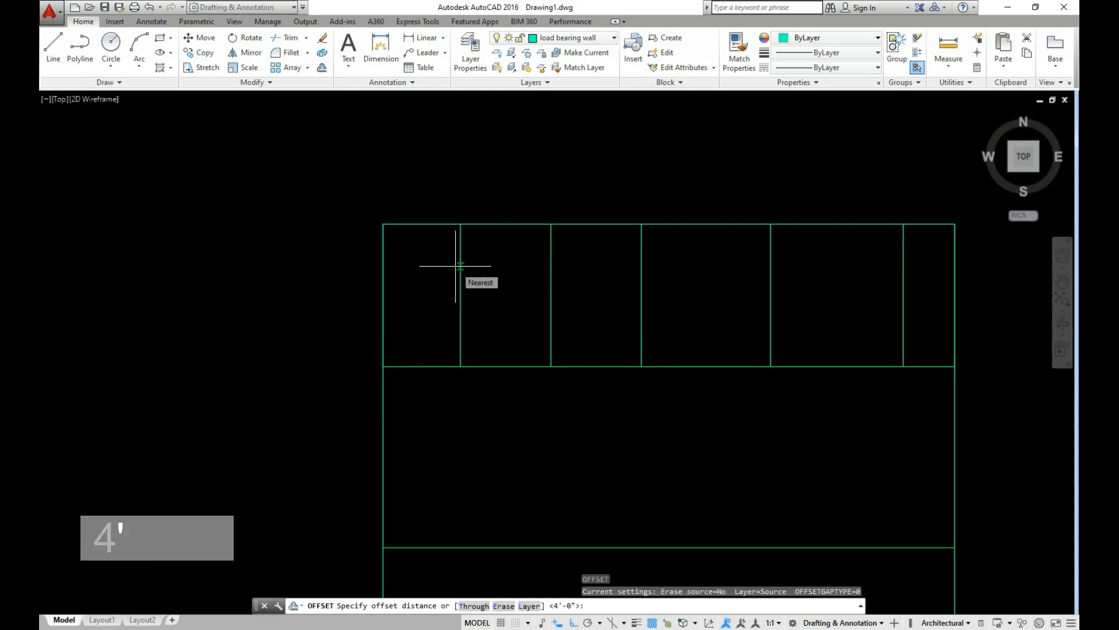
key("Return")
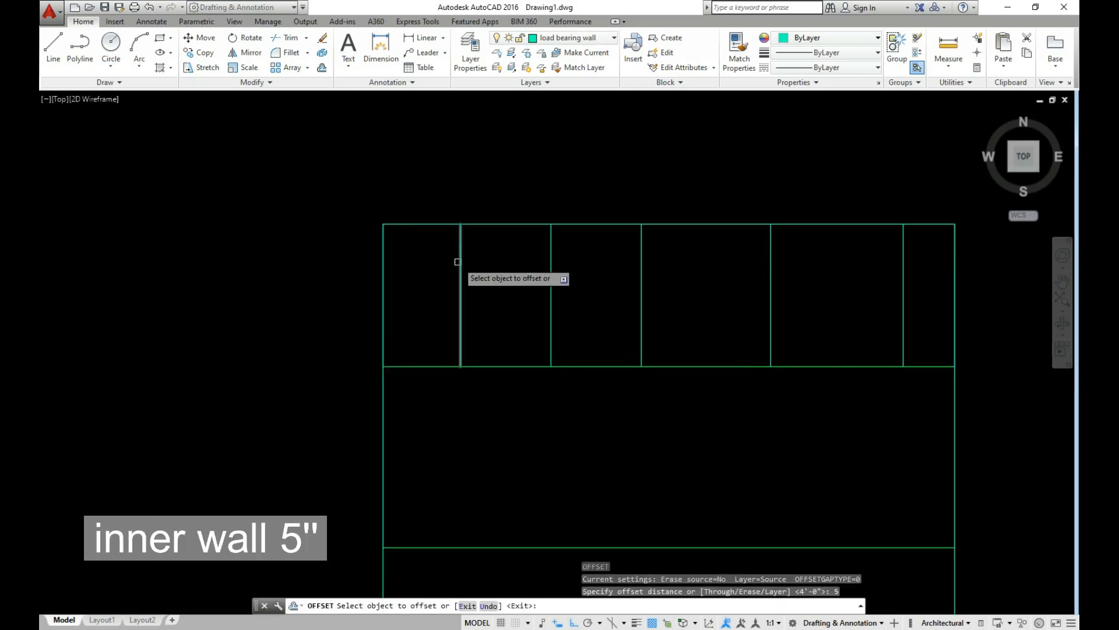
left_click(459, 263)
left_click(437, 270)
left_click(548, 286)
left_click(521, 292)
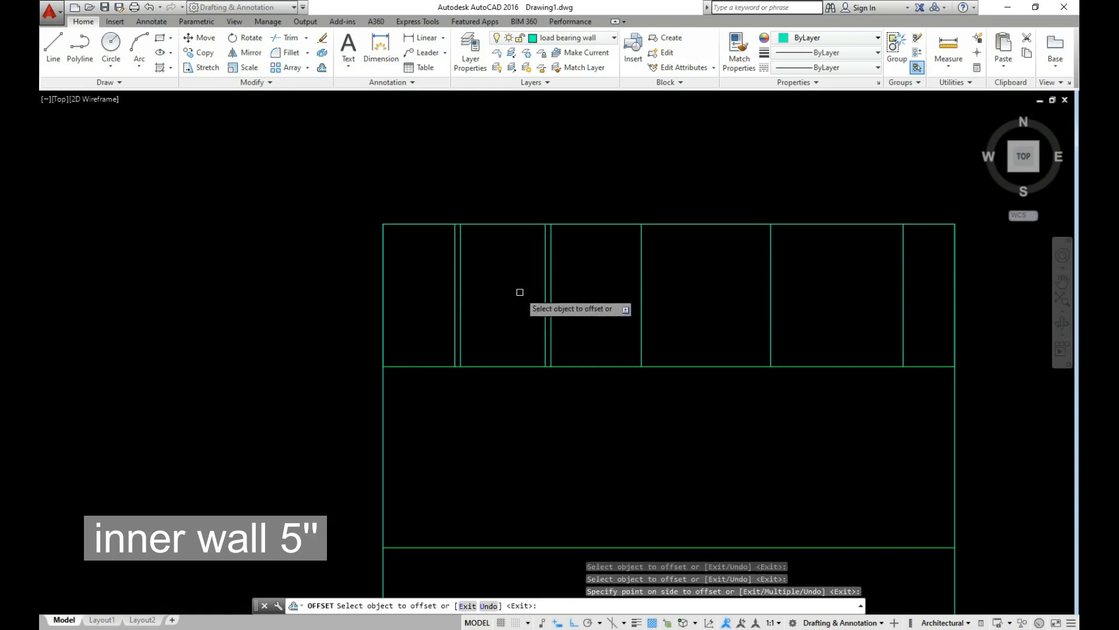
left_click(641, 299)
left_click(631, 300)
left_click(770, 298)
left_click(740, 297)
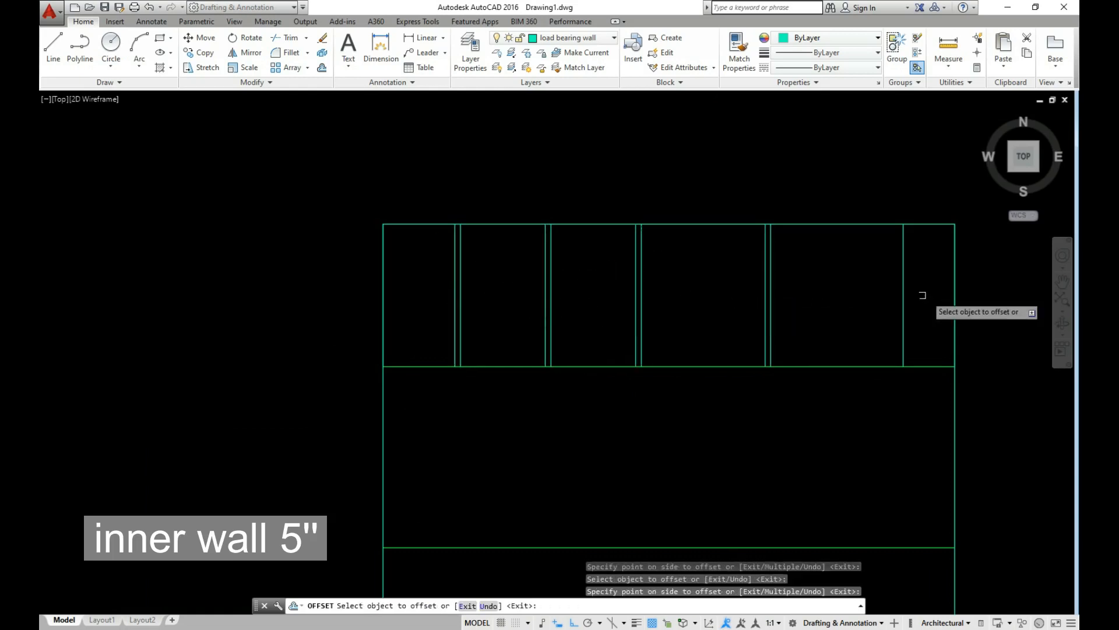
left_click(903, 297)
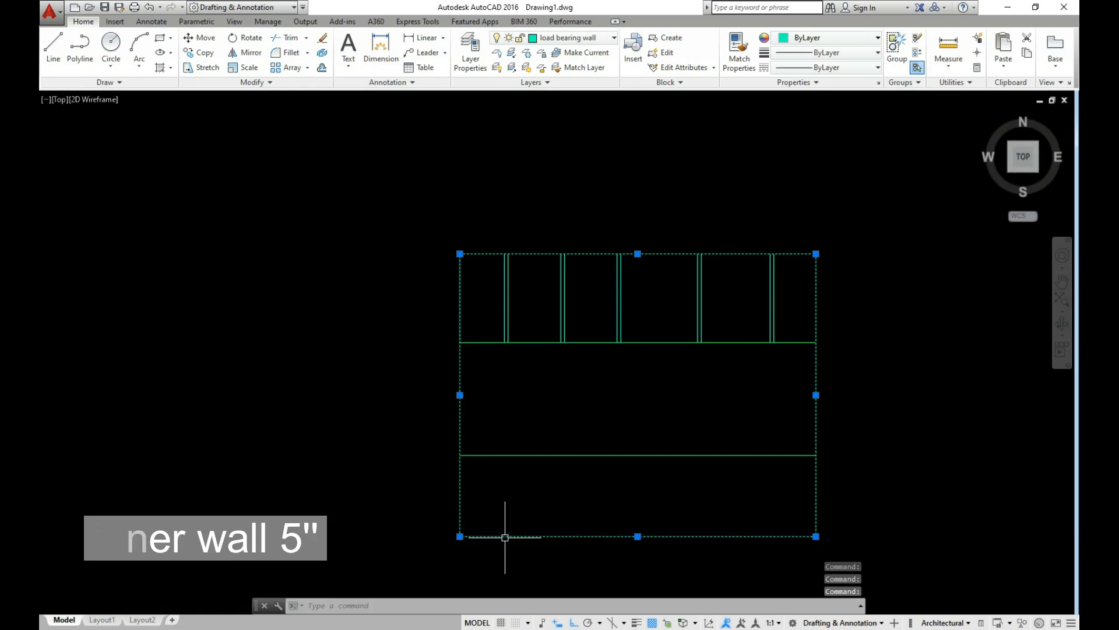
Step: Join the four outer boundary lines into one polyline and offset it 9" outward to form the load bearing wall
type("j")
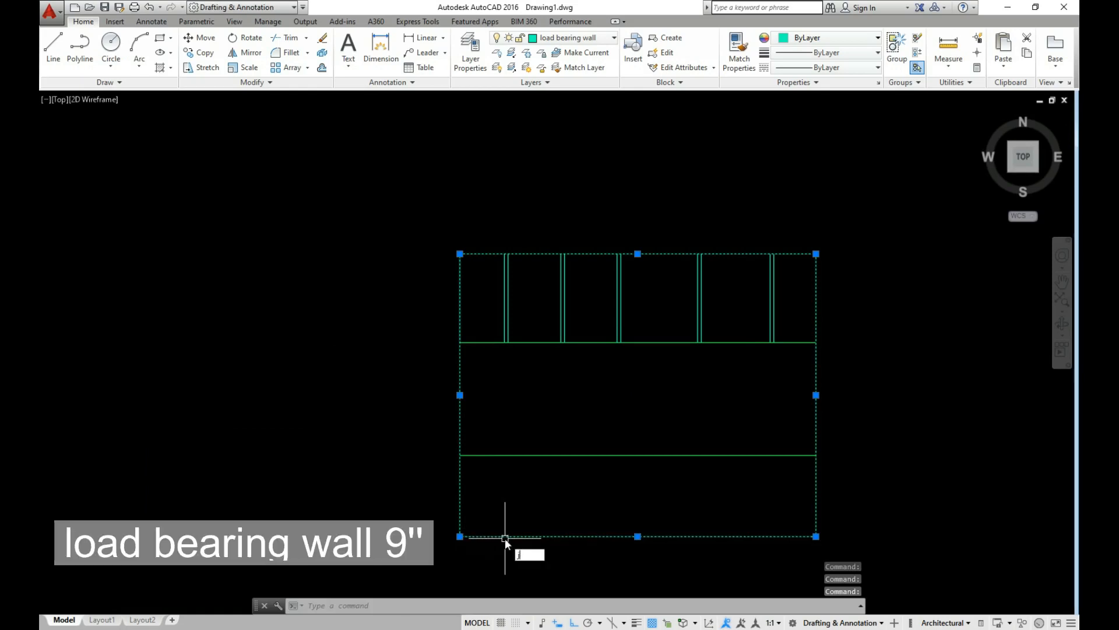
key("Return")
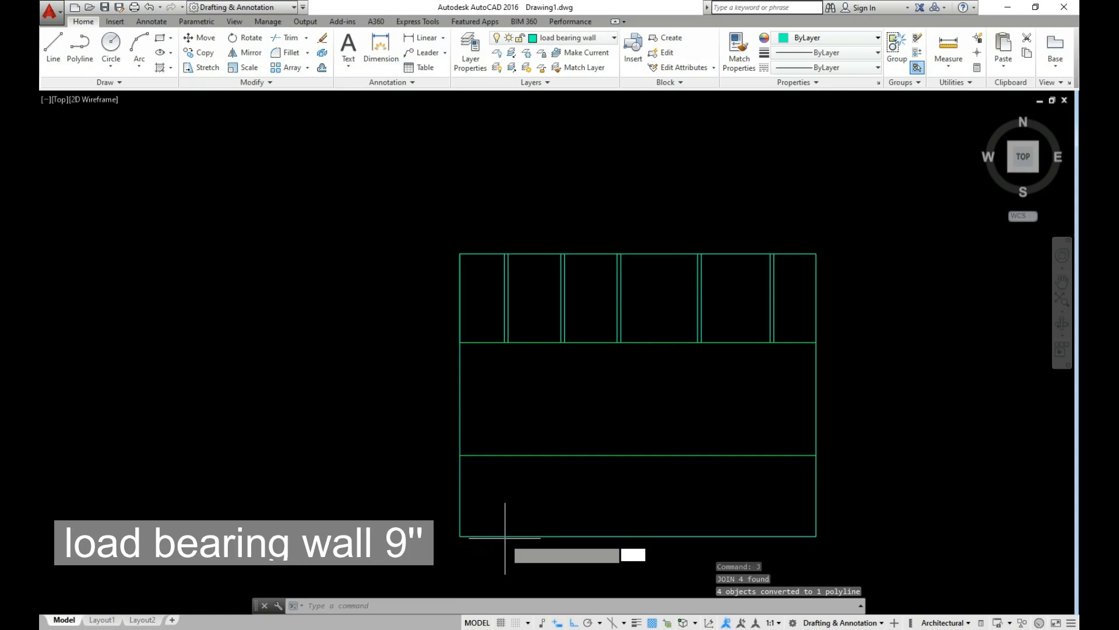
type("o")
key("Return")
key("Return")
left_click(816, 345)
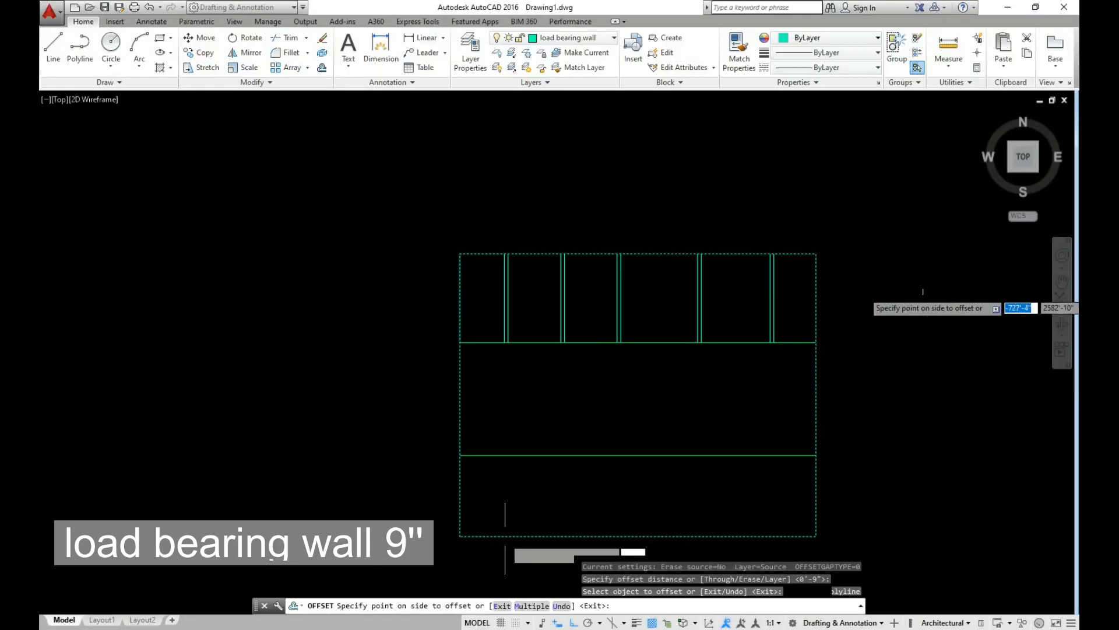
left_click(922, 291)
scroll(791, 401, "up", 1)
key("Escape")
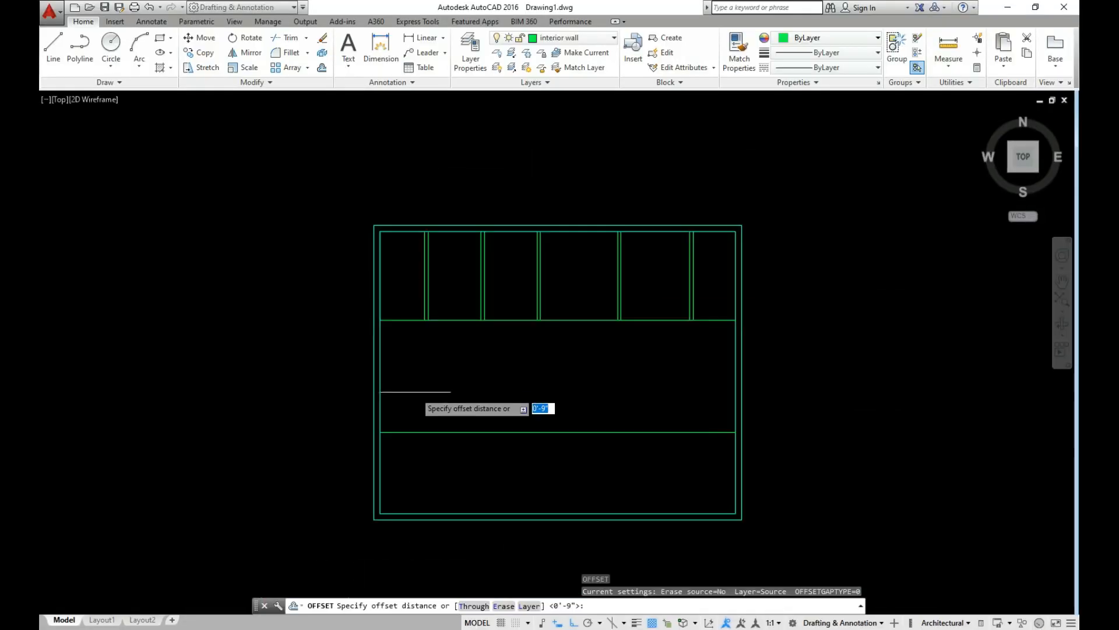
scroll(415, 385, "up", 2)
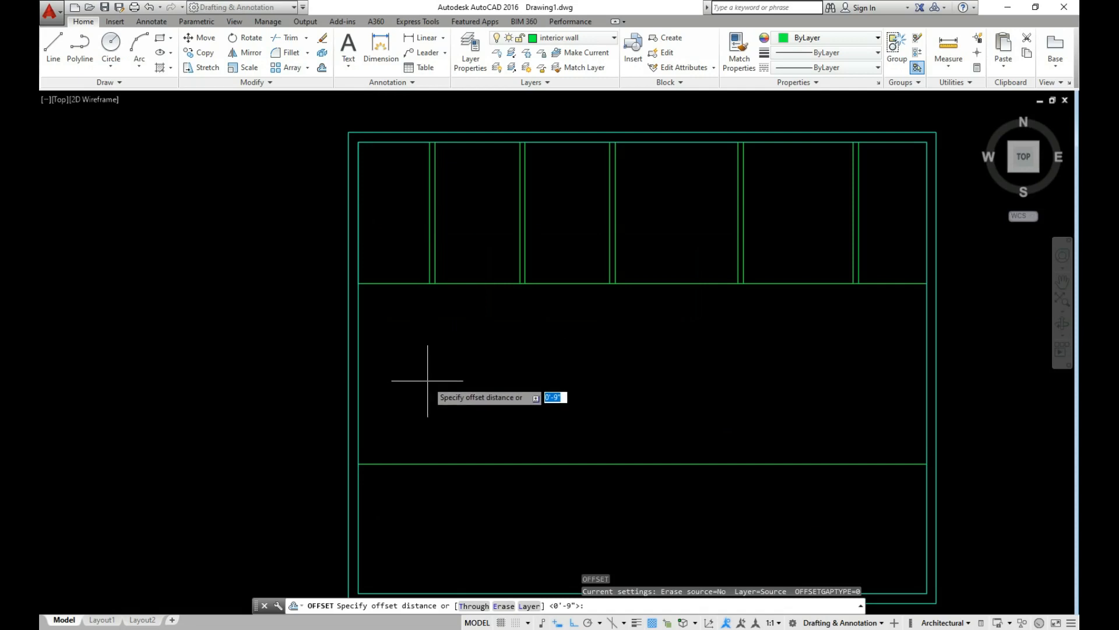
type("'")
key("Return")
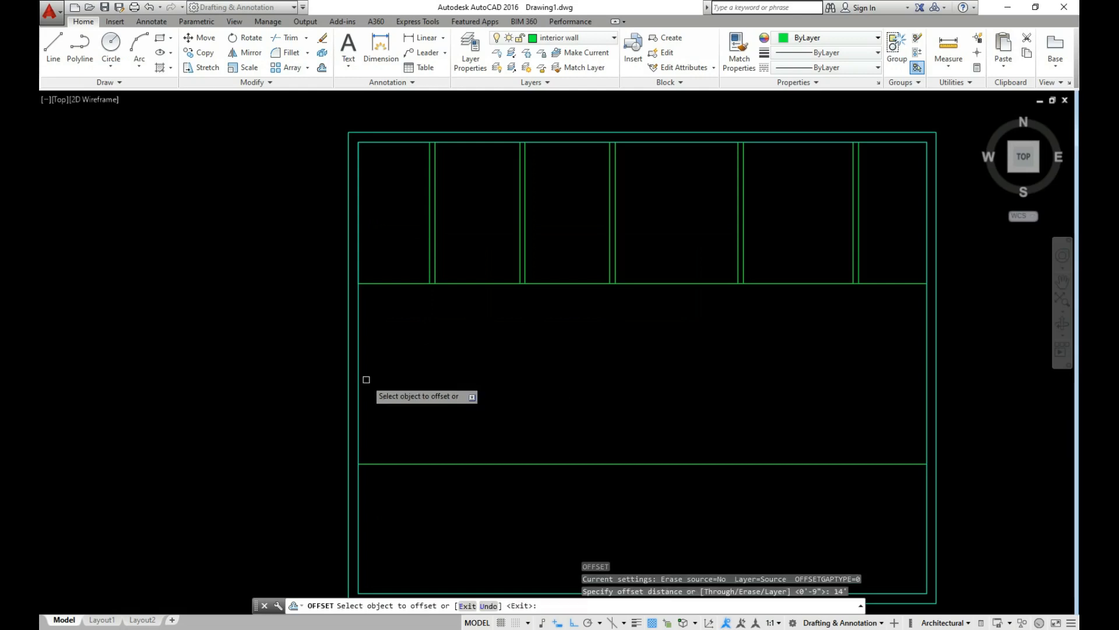
key("Escape")
Step: Draw a line over the left inner wall face between the two horizontal dividing lines
type("l")
key("Return")
left_click(359, 283)
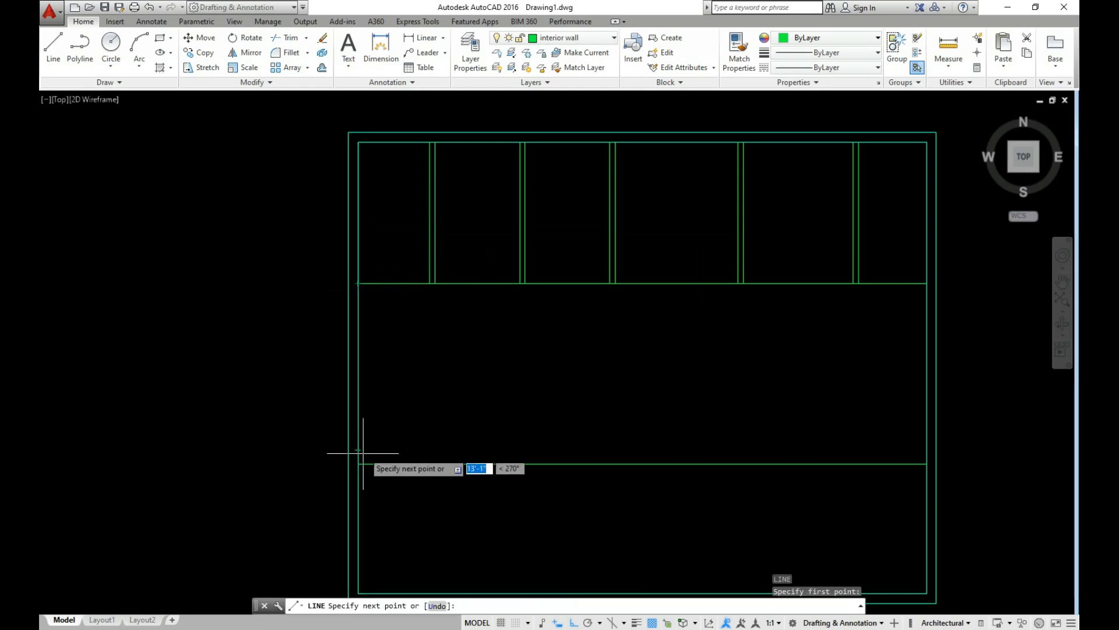
left_click(358, 464)
key("Escape")
Step: Offset the short line on the left wall of the middle strip 15' to the right
type("o")
key("Return")
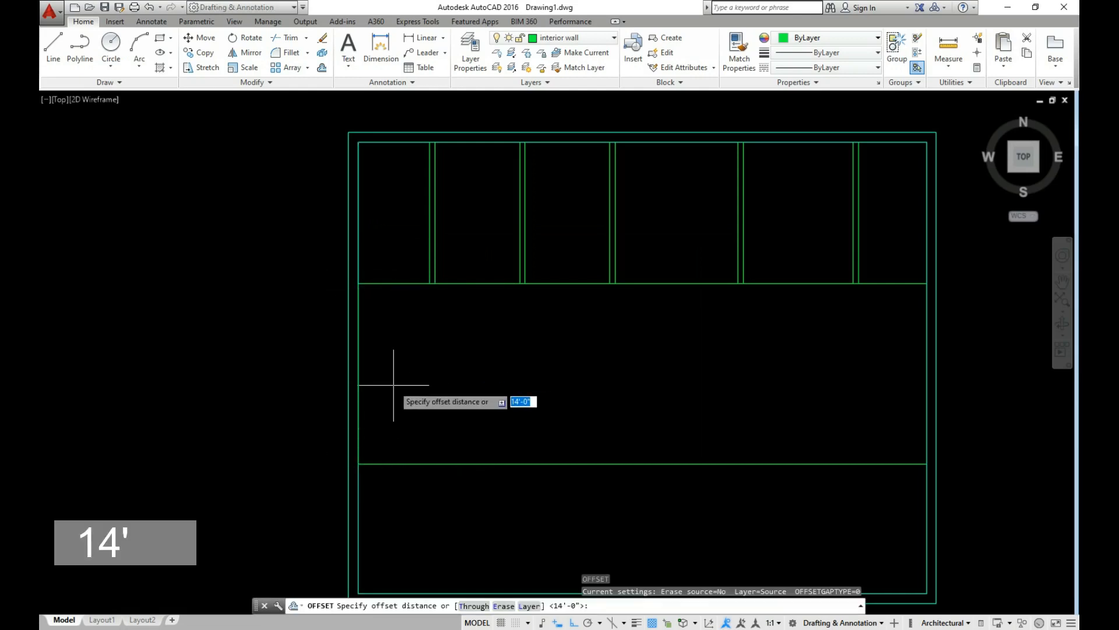
type("15'")
key("Return")
left_click(359, 383)
left_click(701, 385)
scroll(501, 414, "down", 1)
scroll(580, 409, "up", 1)
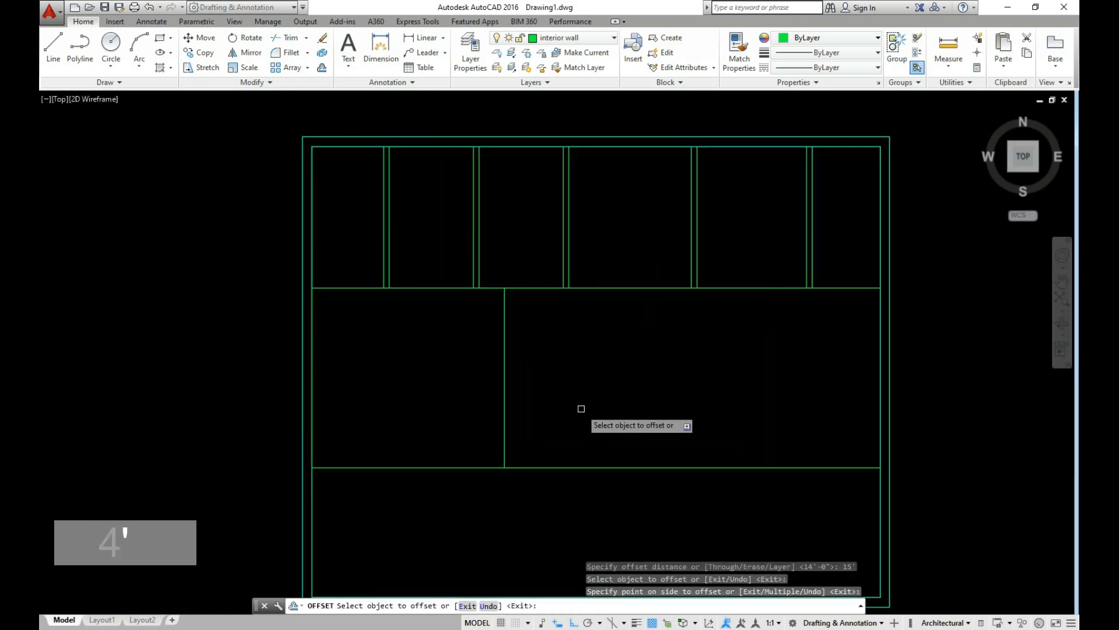
key("Escape")
key("Return")
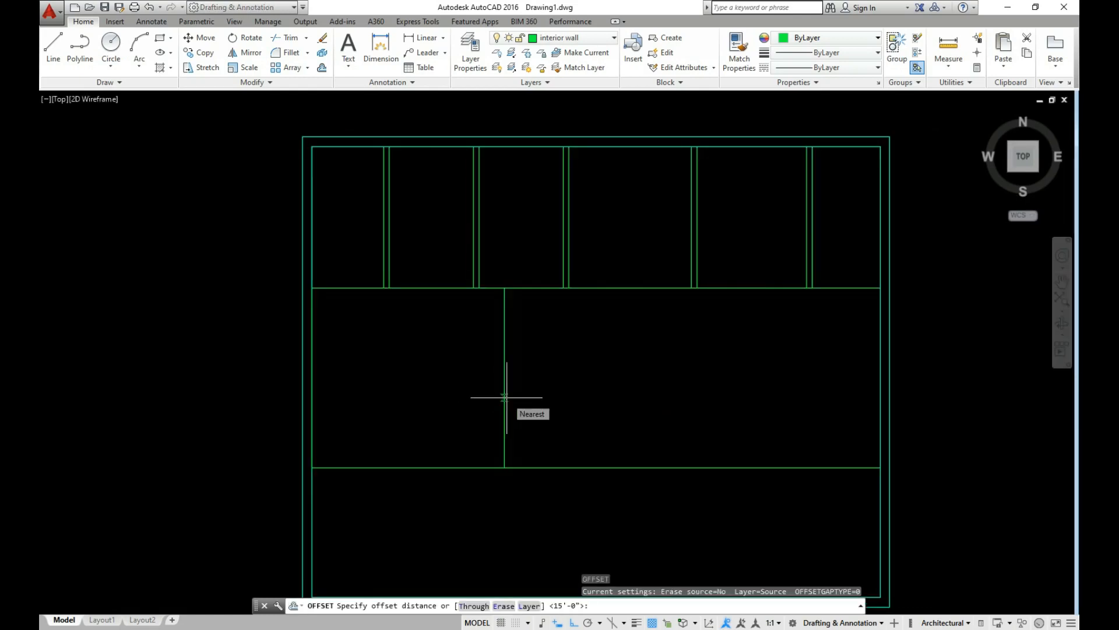
type("1")
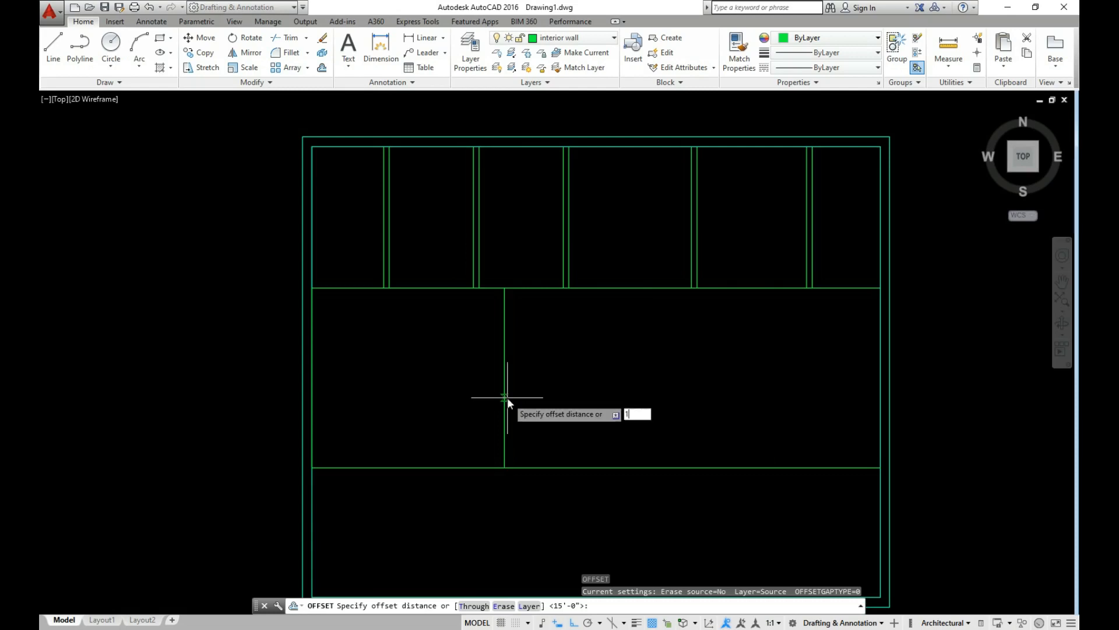
type("0")
key("Return")
left_click(504, 397)
key("Escape")
Step: Offset the vertical divider in the middle strip 10' to the right
key("Return")
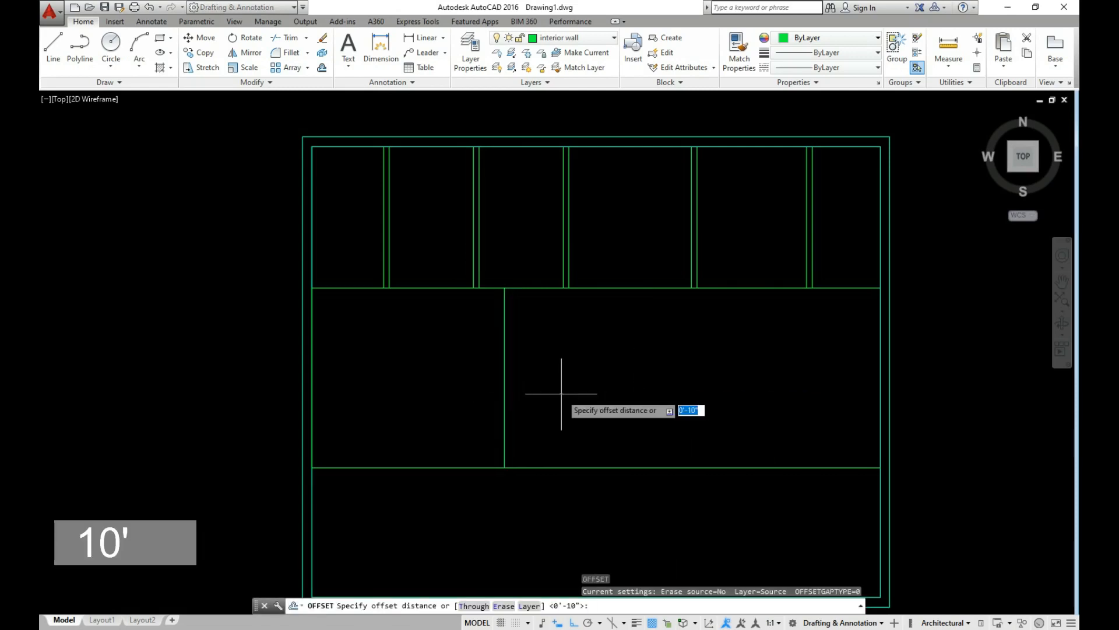
type("10")
key("Return")
left_click(504, 395)
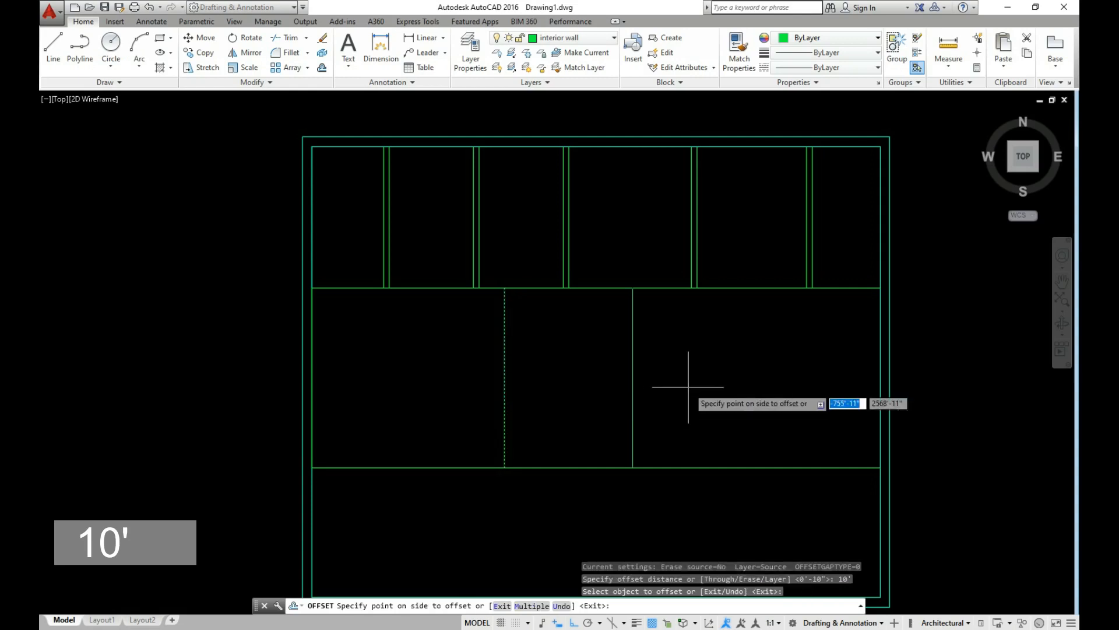
left_click(670, 382)
scroll(565, 455, "down", 1)
scroll(580, 370, "up", 1)
key("Escape")
Step: Offset the left portion of the first horizontal dividing line 5" upward to form an inner wall
key("Return")
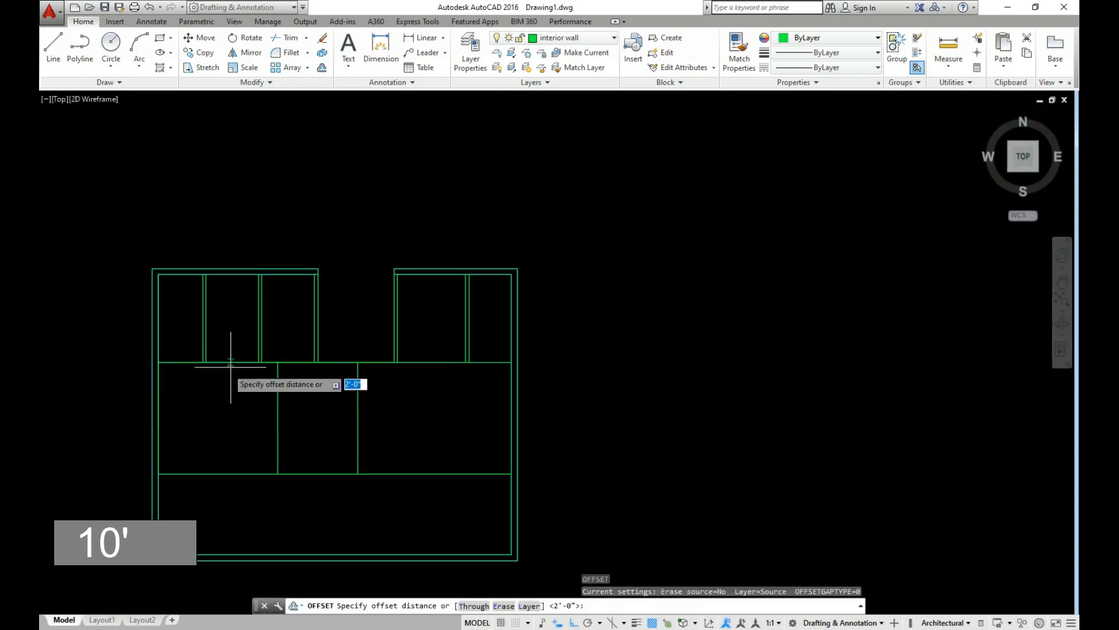
scroll(218, 341, "up", 1)
key("Return")
scroll(205, 374, "up", 1)
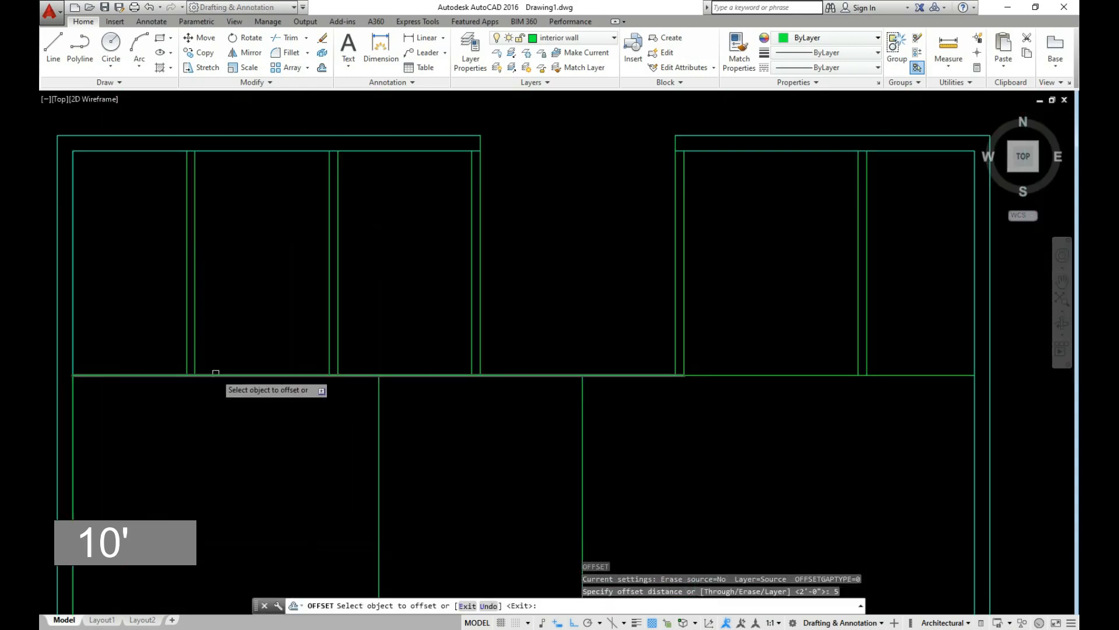
left_click(215, 375)
left_click(215, 352)
scroll(228, 395, "down", 1)
key("Escape")
Step: Draw two short vertical lines across the horizontal inner wall, one near each side of the open bay in the upper strip
scroll(463, 392, "up", 3)
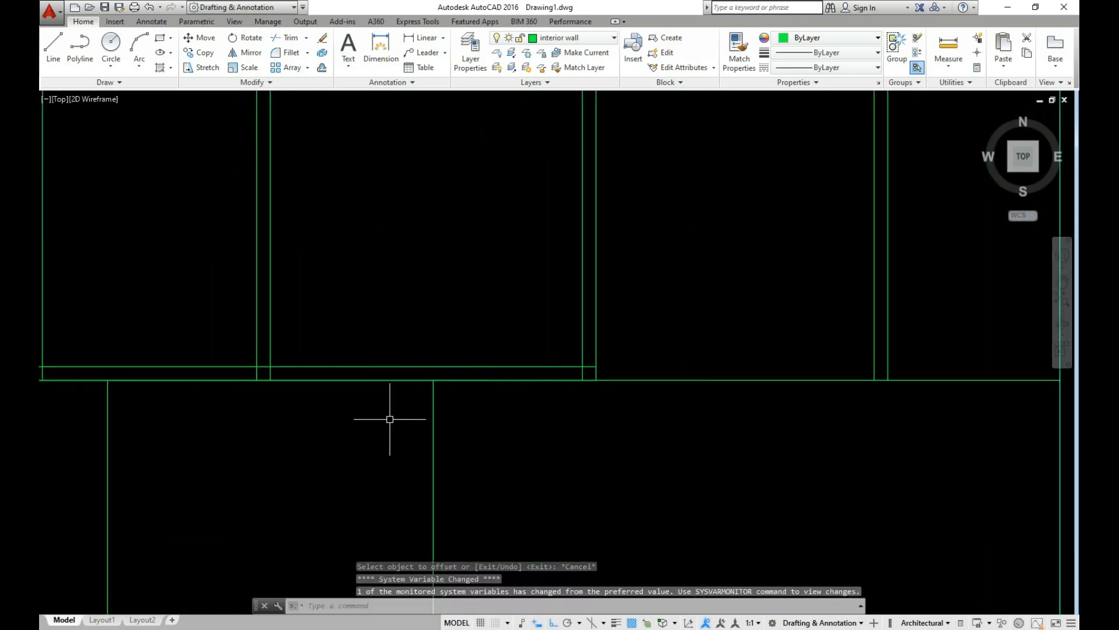
type("l")
key("Return")
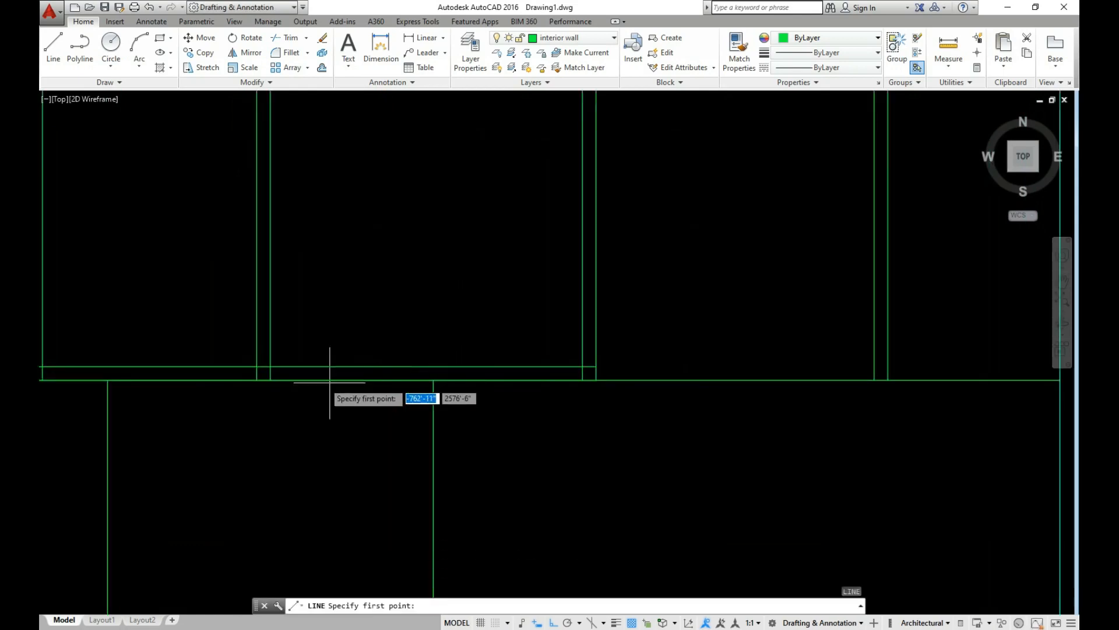
left_click(291, 367)
left_click(290, 380)
key("Return")
key("Return")
left_click(565, 367)
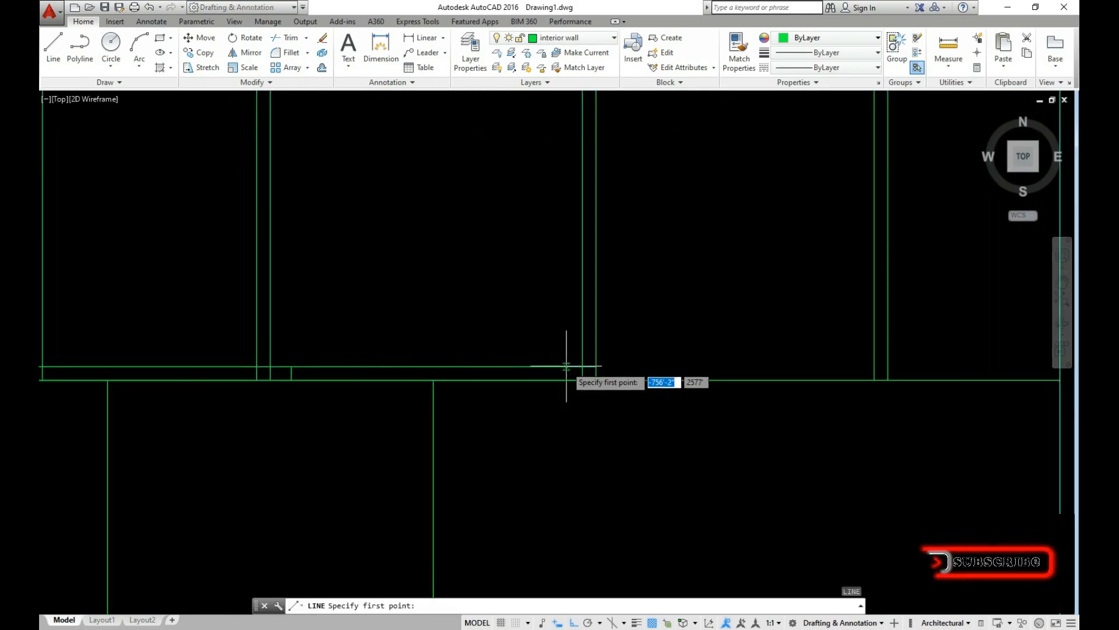
key("Escape")
Step: Trim the overlapping wall ends where the dividers beside the open bay meet the horizontal inner wall
scroll(303, 379, "up", 3)
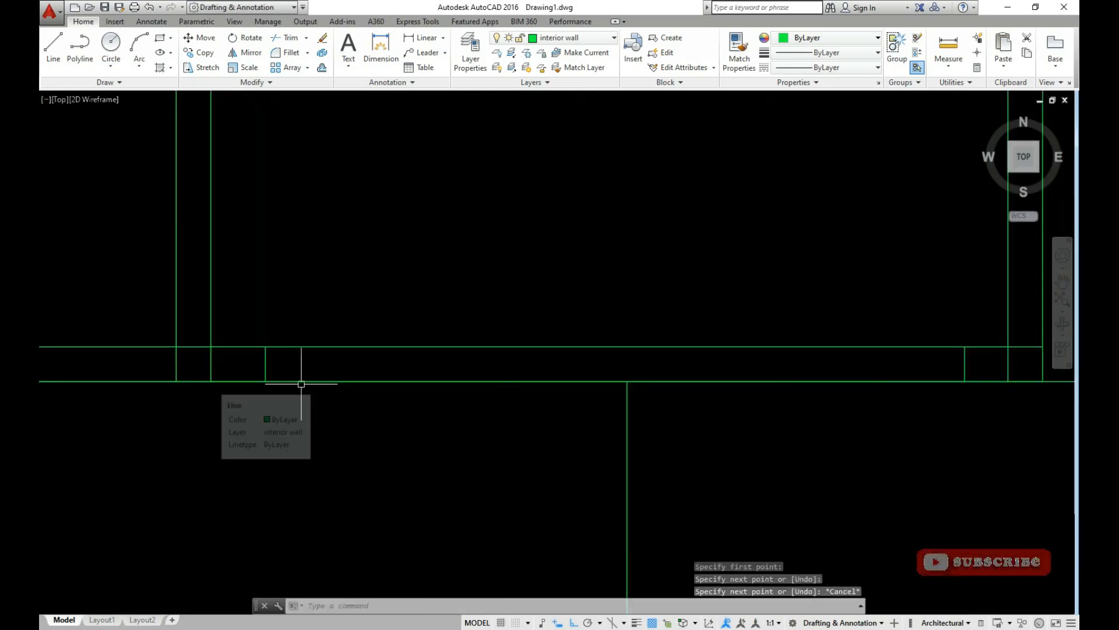
type("tr")
key("Return")
key("Return")
left_click(140, 362)
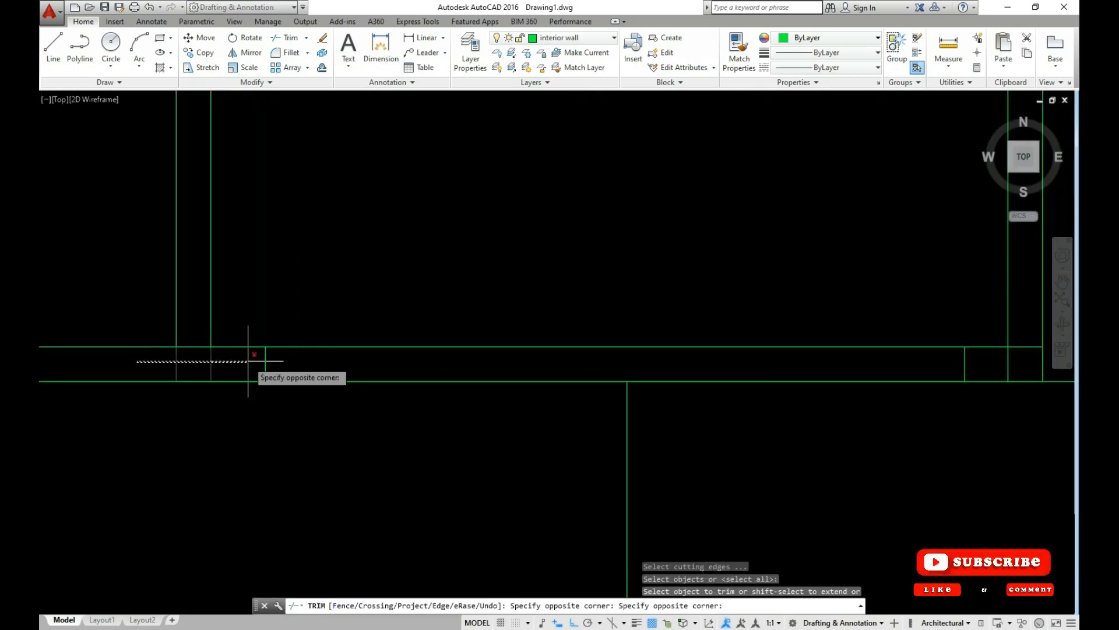
left_click(247, 362)
scroll(180, 444, "down", 2)
left_click(692, 391)
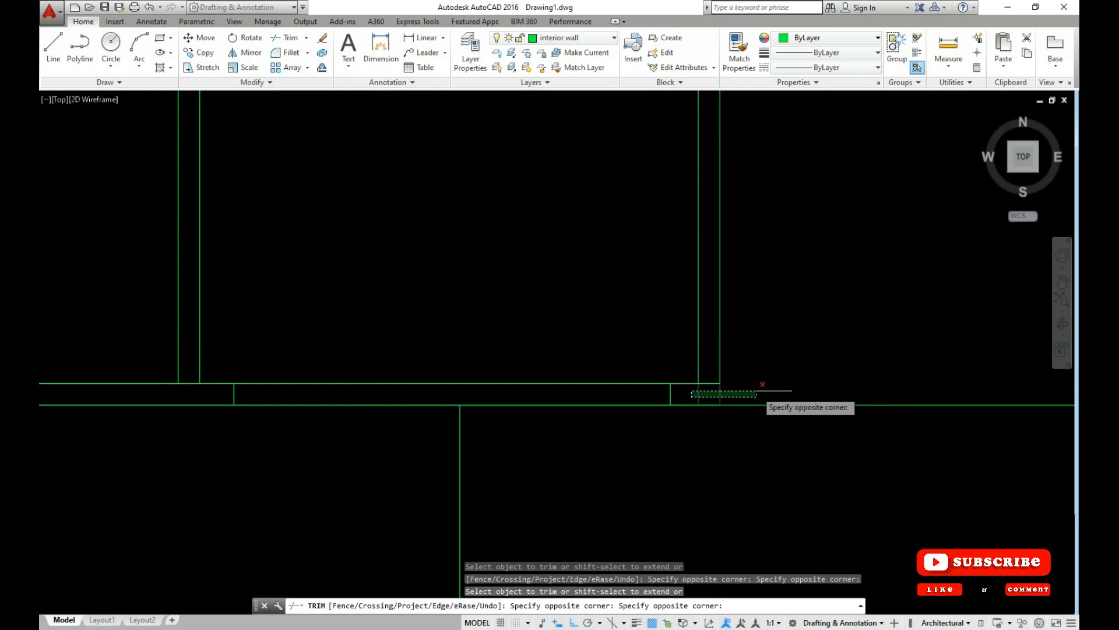
left_click(724, 393)
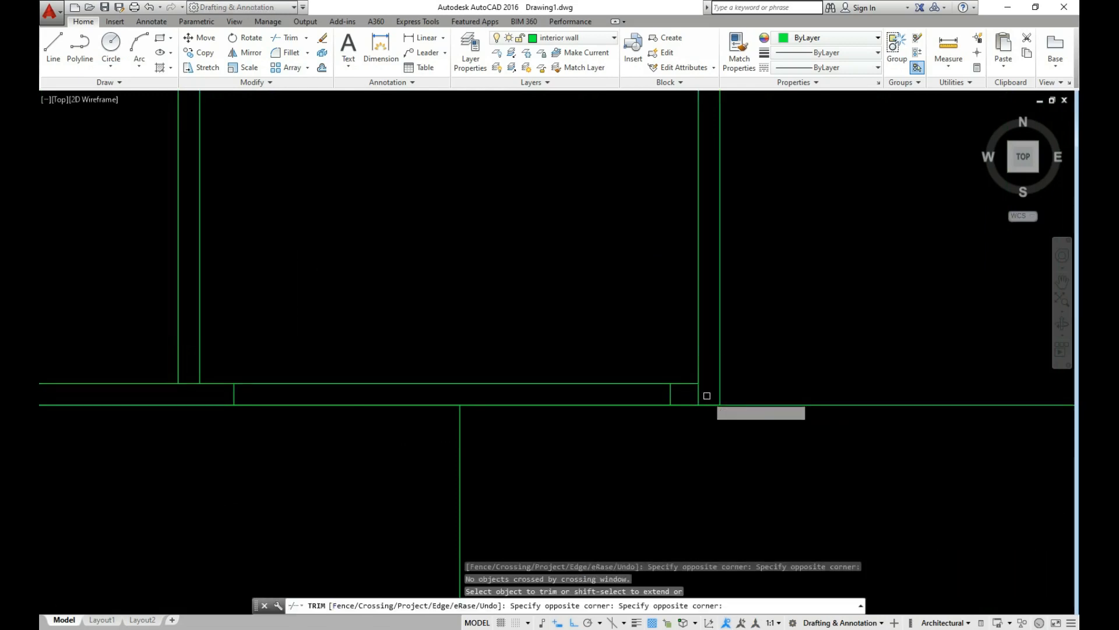
scroll(654, 437, "down", 4)
scroll(699, 437, "up", 4)
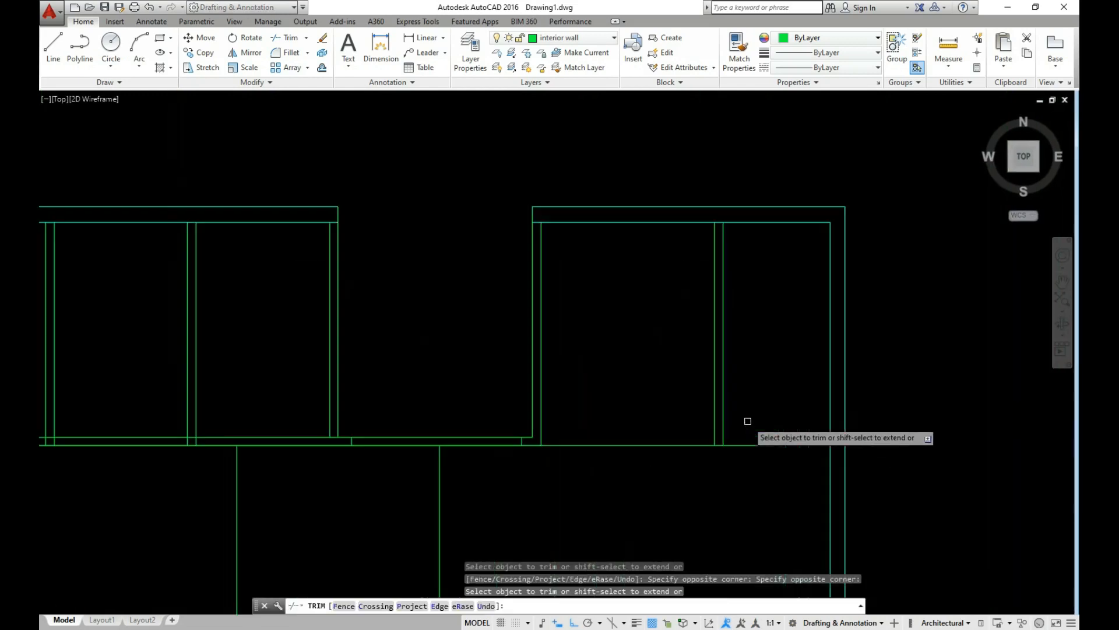
key("Escape")
Step: Offset the right portion of the first horizontal dividing line 5" upward below the two right rooms
type("o")
key("Return")
key("Return")
left_click(696, 444)
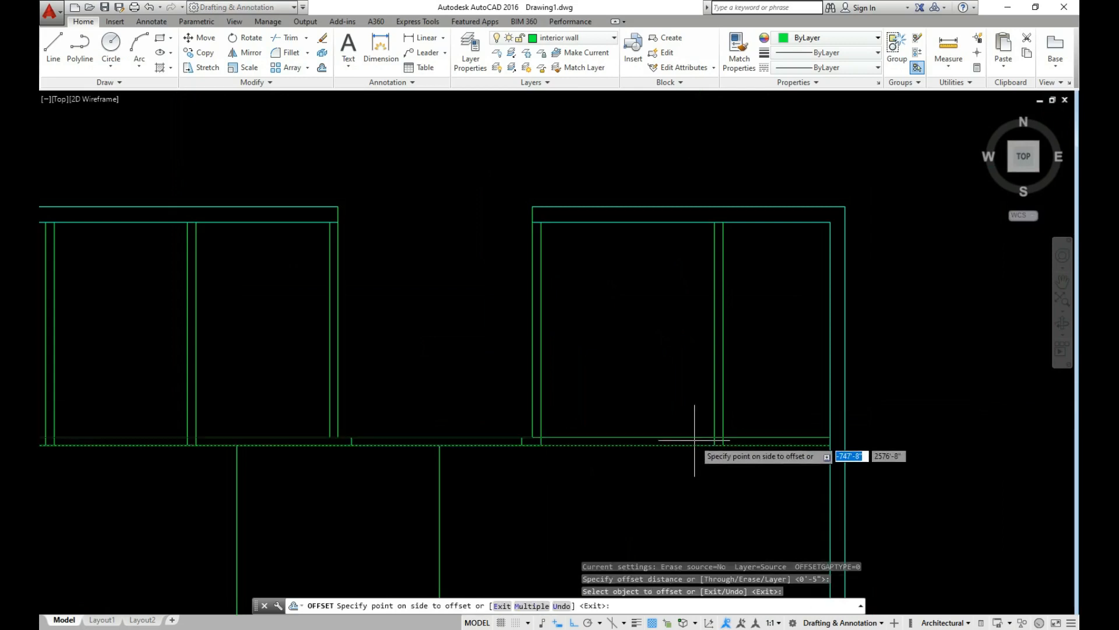
left_click(694, 438)
scroll(654, 475, "down", 3)
key("Escape")
Step: Trim the divider ends inside the horizontal wall below the right rooms and open the wall junction between them
scroll(574, 458, "up", 6)
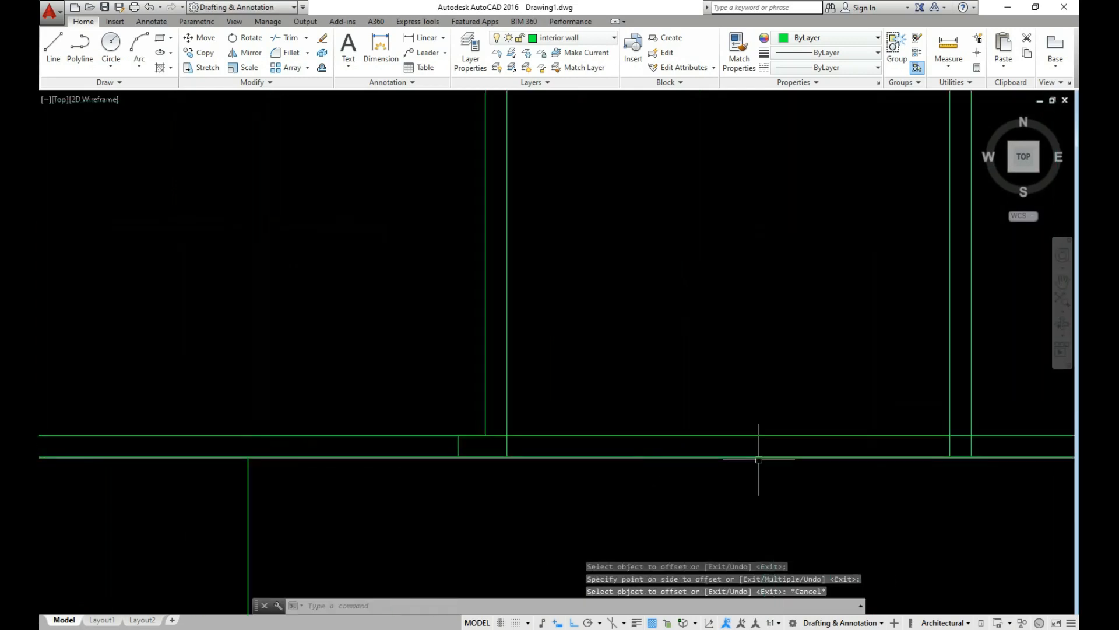
scroll(759, 459, "down", 3)
scroll(839, 464, "up", 3)
type("tr")
key("Return")
key("Return")
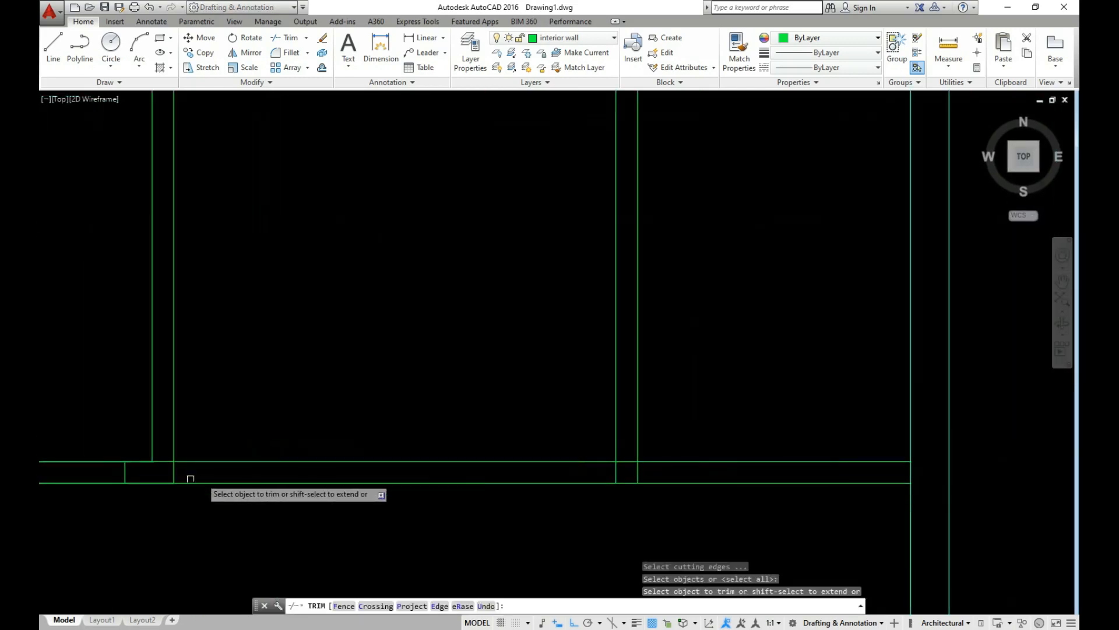
left_click(164, 474)
left_click(671, 472)
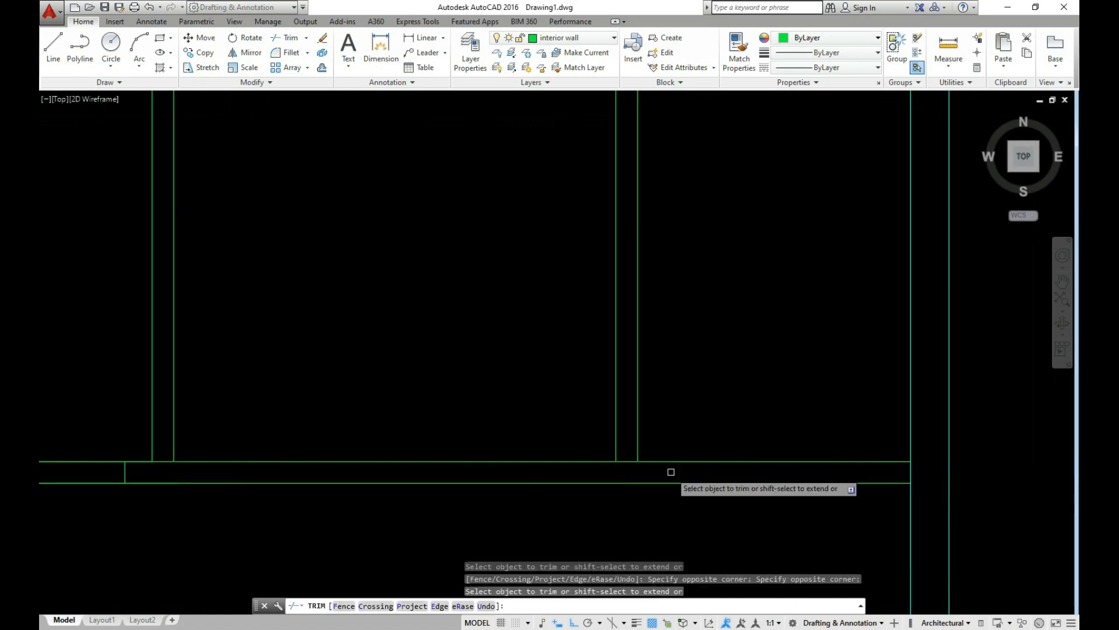
left_click(625, 437)
left_click(625, 475)
Step: Trim the left dividers' ends inside the horizontal wall and the wall line crossing each of the three divider junctions
scroll(682, 465, "down", 3)
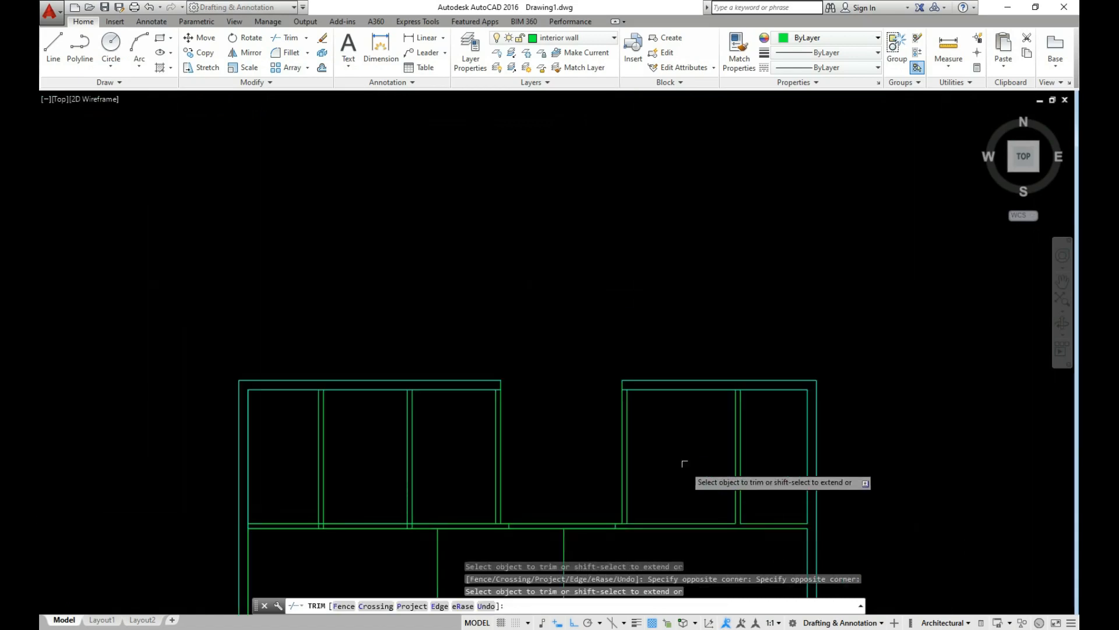
scroll(745, 344, "up", 3)
scroll(457, 350, "down", 4)
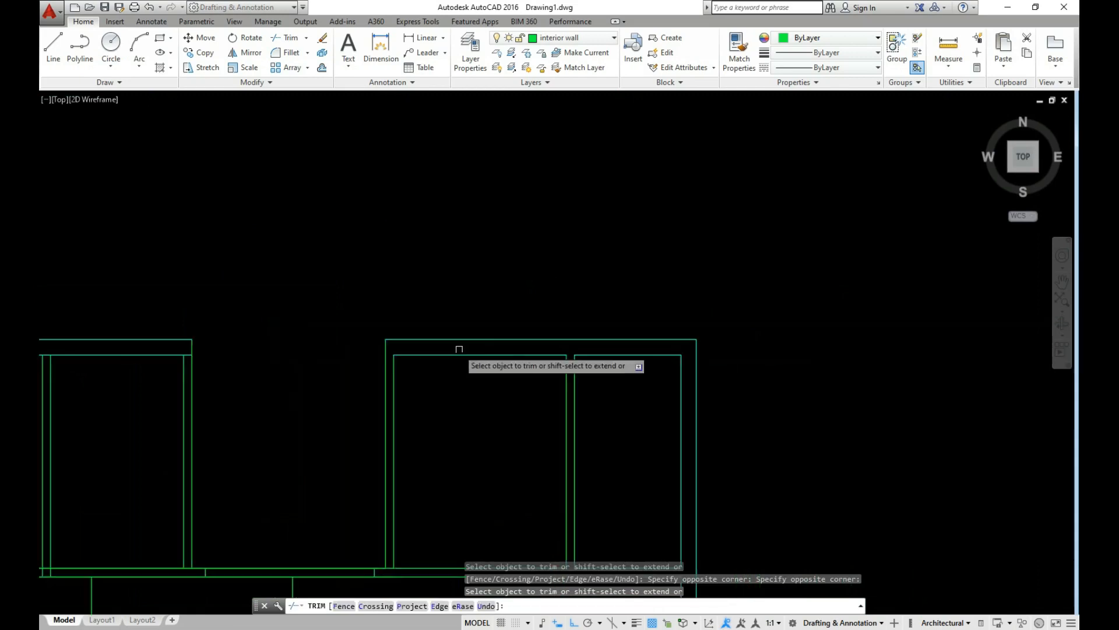
scroll(334, 473, "up", 5)
scroll(333, 472, "up", 1)
left_click(315, 415)
left_click(964, 410)
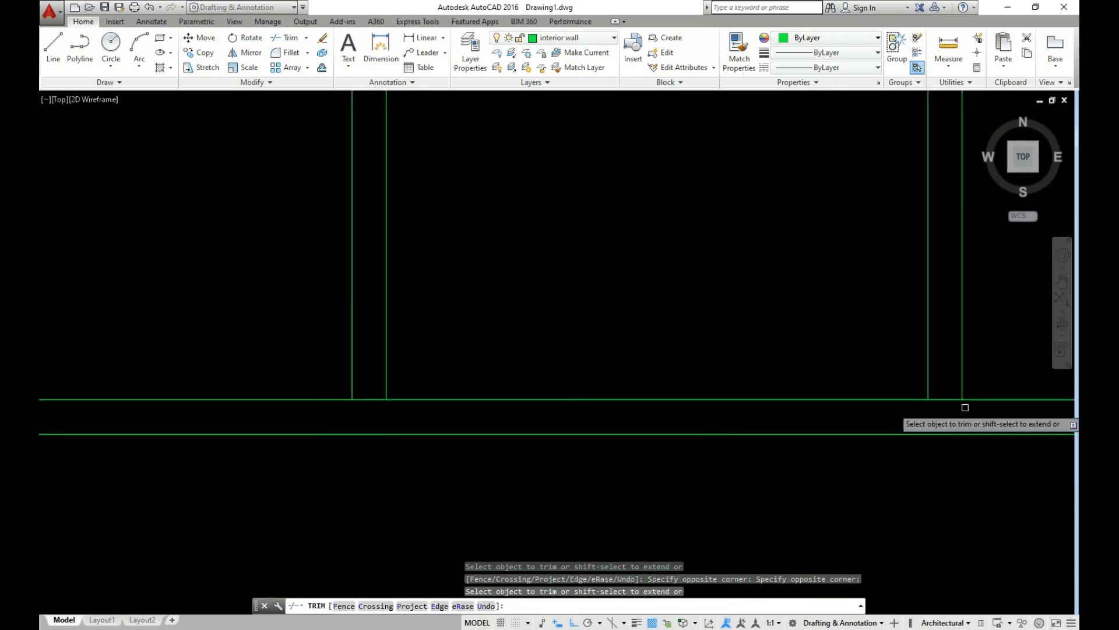
left_click(947, 367)
left_click(939, 407)
left_click(373, 371)
left_click(365, 405)
scroll(318, 438, "down", 2)
scroll(797, 416, "up", 3)
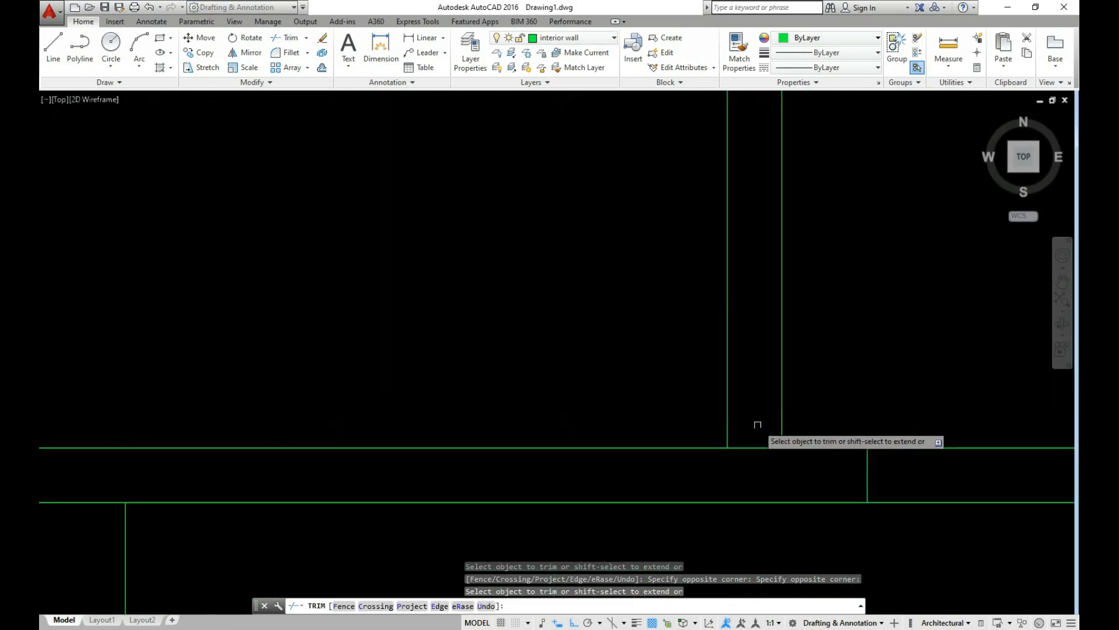
left_click(758, 425)
left_click(745, 474)
Step: Trim the inner line of the top wall where it crosses the dividers between the left rooms
scroll(745, 474, "down", 5)
scroll(647, 329, "up", 6)
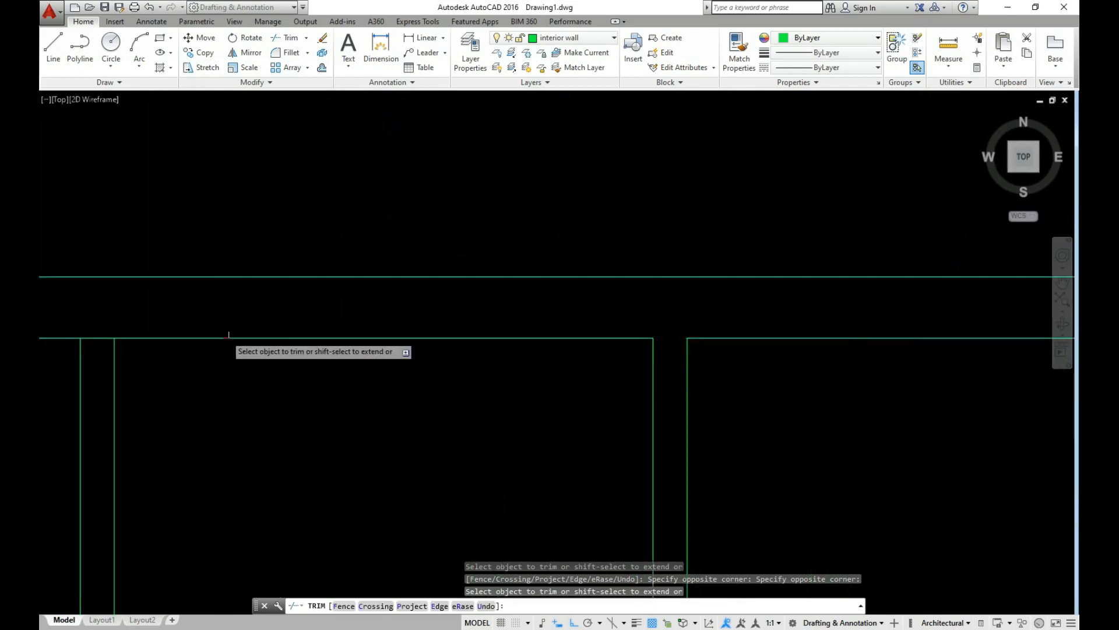
scroll(478, 381, "down", 3)
scroll(556, 360, "up", 3)
left_click(549, 364)
left_click(549, 407)
scroll(593, 401, "down", 6)
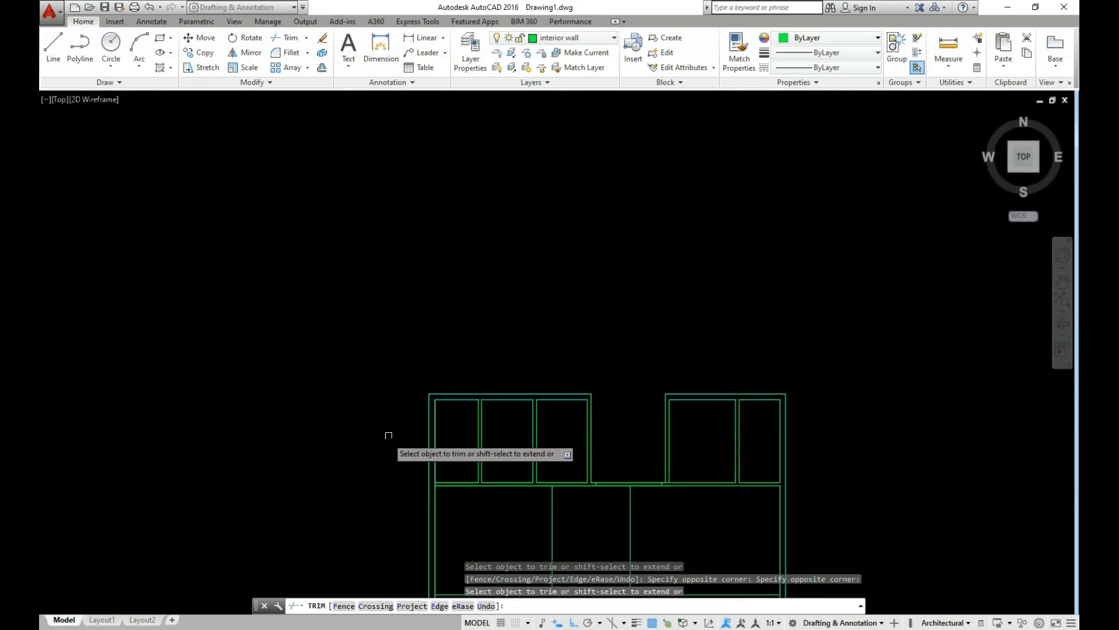
Step: Trim the left outer wall's inner line where the horizontal inner wall meets it
scroll(427, 500, "up", 4)
scroll(464, 408, "up", 2)
left_click(468, 394)
left_click(576, 384)
scroll(576, 384, "down", 5)
scroll(532, 482, "up", 4)
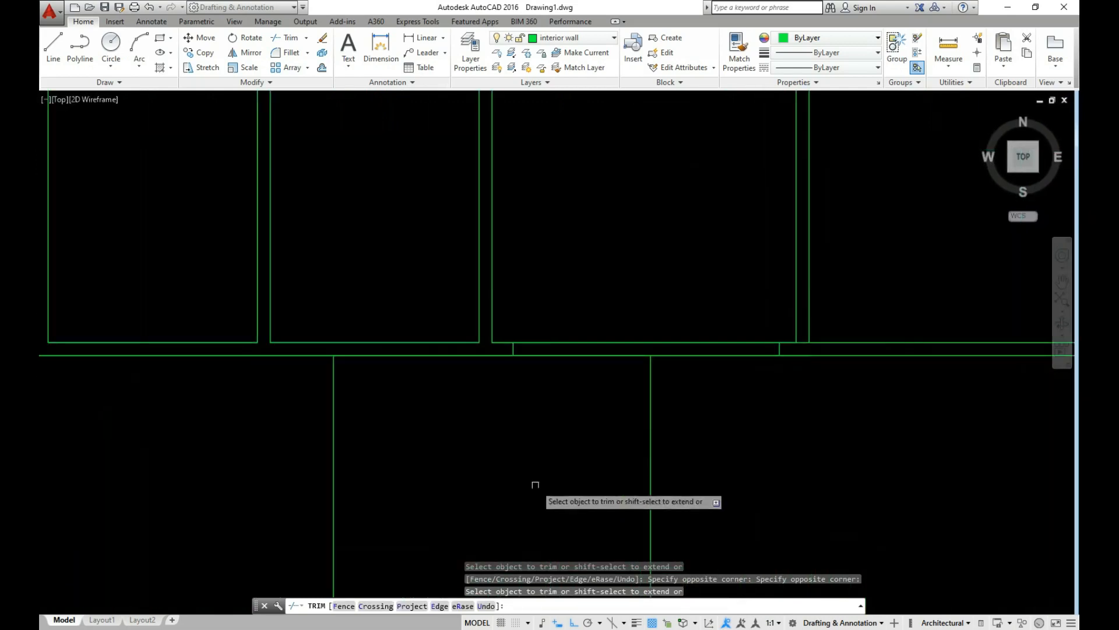
scroll(627, 370, "down", 2)
scroll(652, 349, "down", 4)
scroll(521, 502, "up", 2)
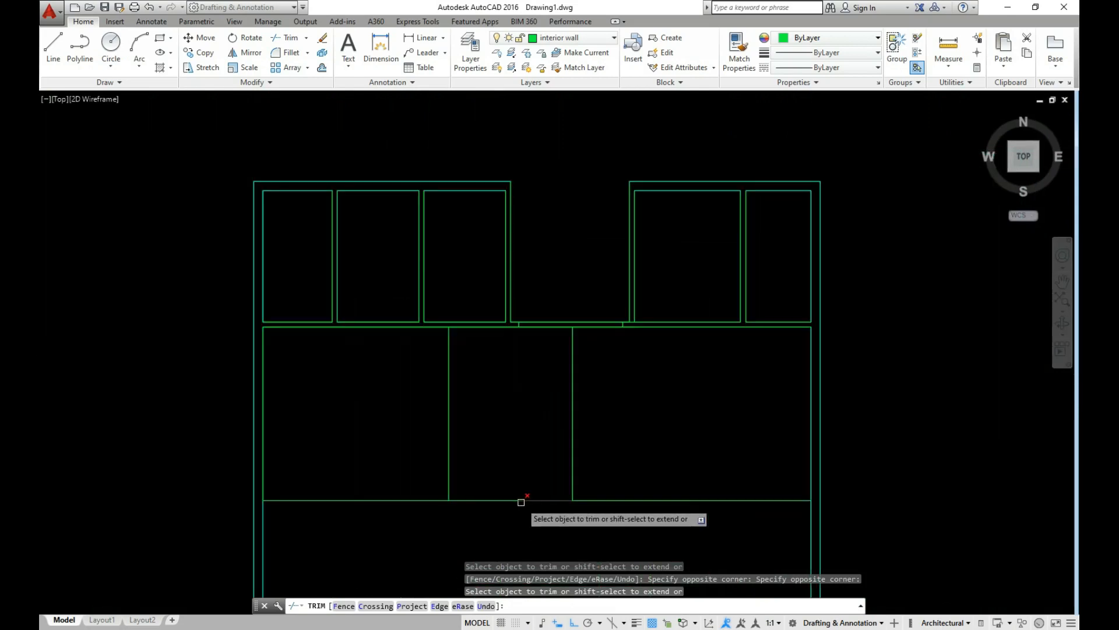
key("Escape")
scroll(494, 340, "up", 5)
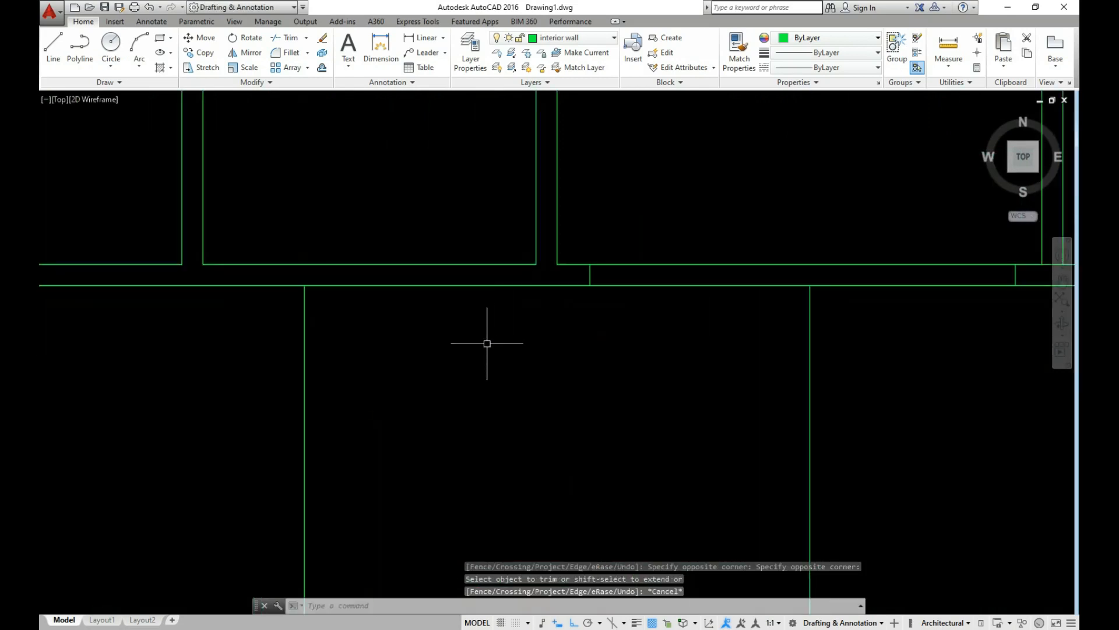
type("o")
key("Return")
key("Escape")
left_click(560, 286)
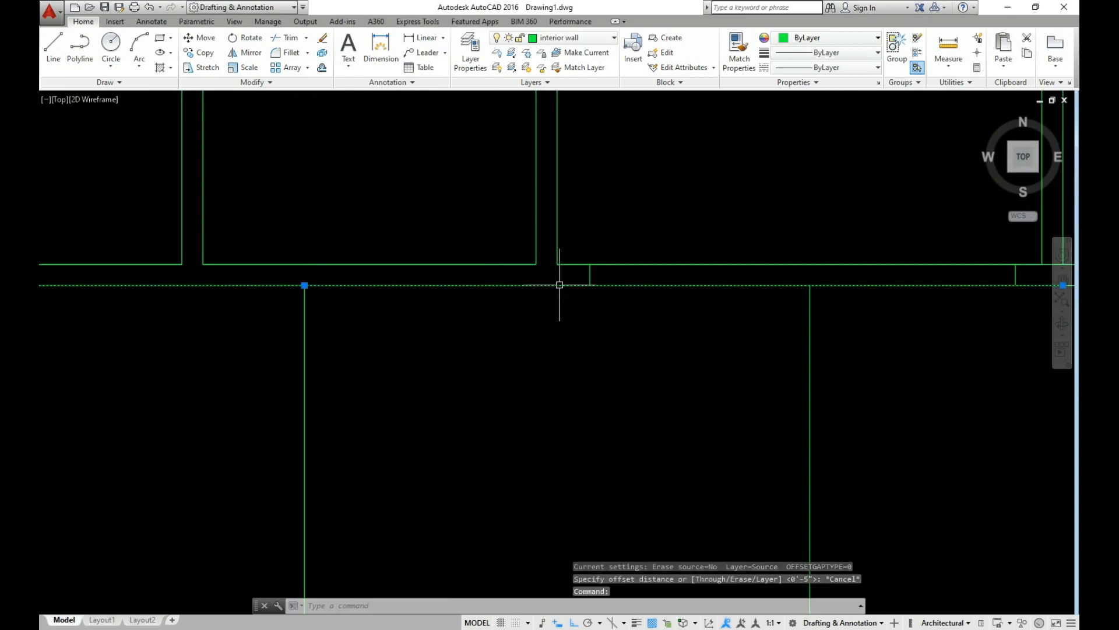
key("Escape")
Step: Draw a line along the lower face of the upper horizontal inner wall, between the two vertical divider lines below it
type("l")
key("Return")
left_click(304, 285)
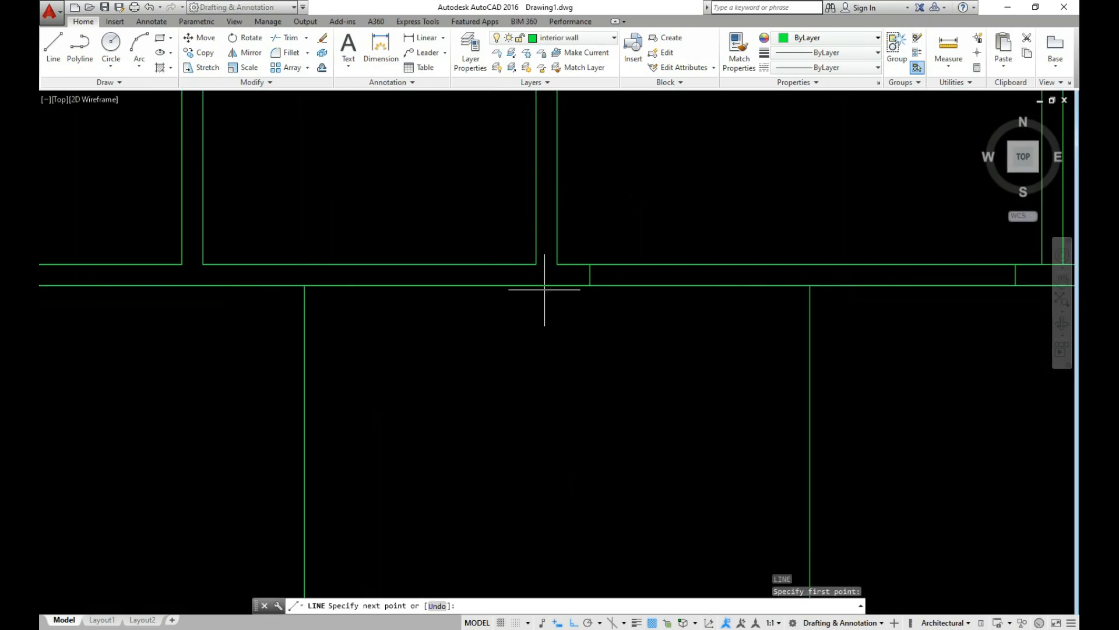
key("Escape")
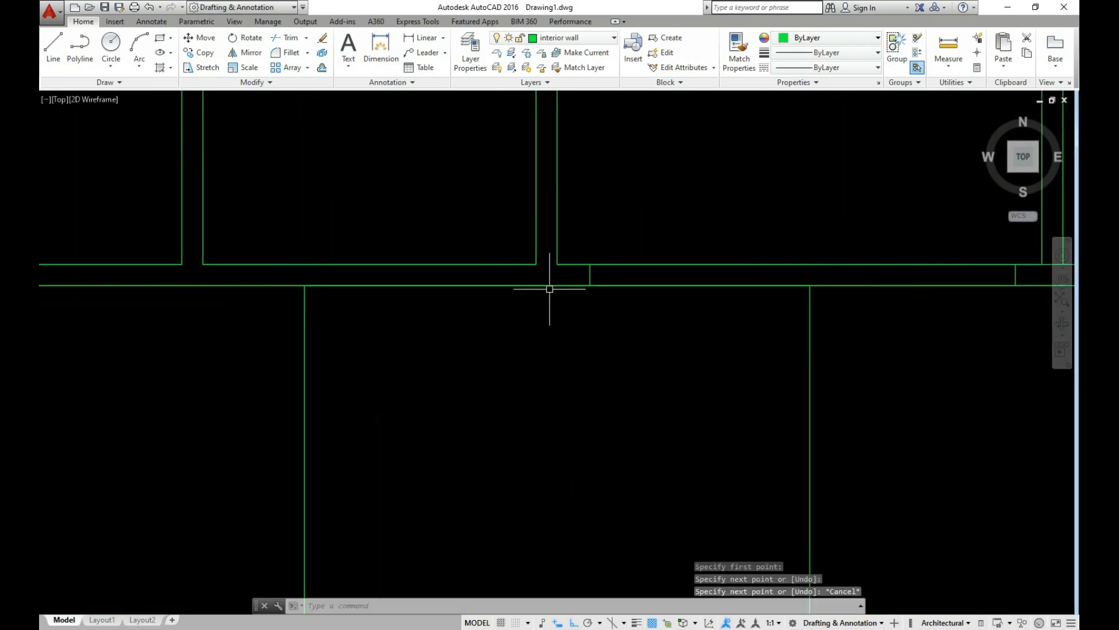
Step: Try a 3' downward offset of the short line between the two vertical dividers, and erase the copy
type("o")
key("Return")
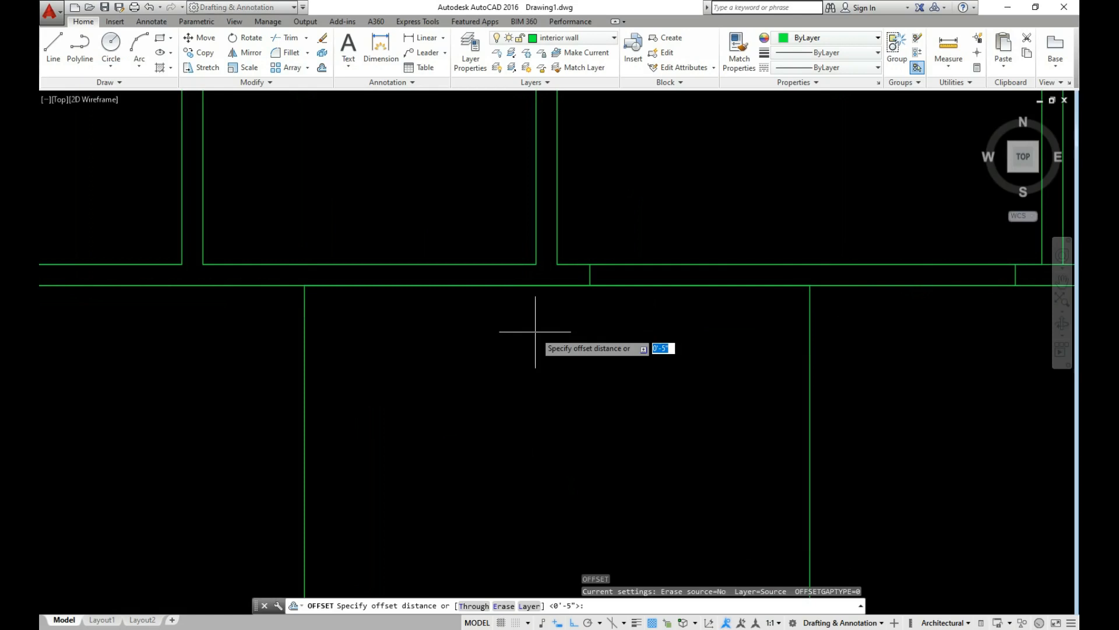
type("3'")
key("Return")
left_click(542, 285)
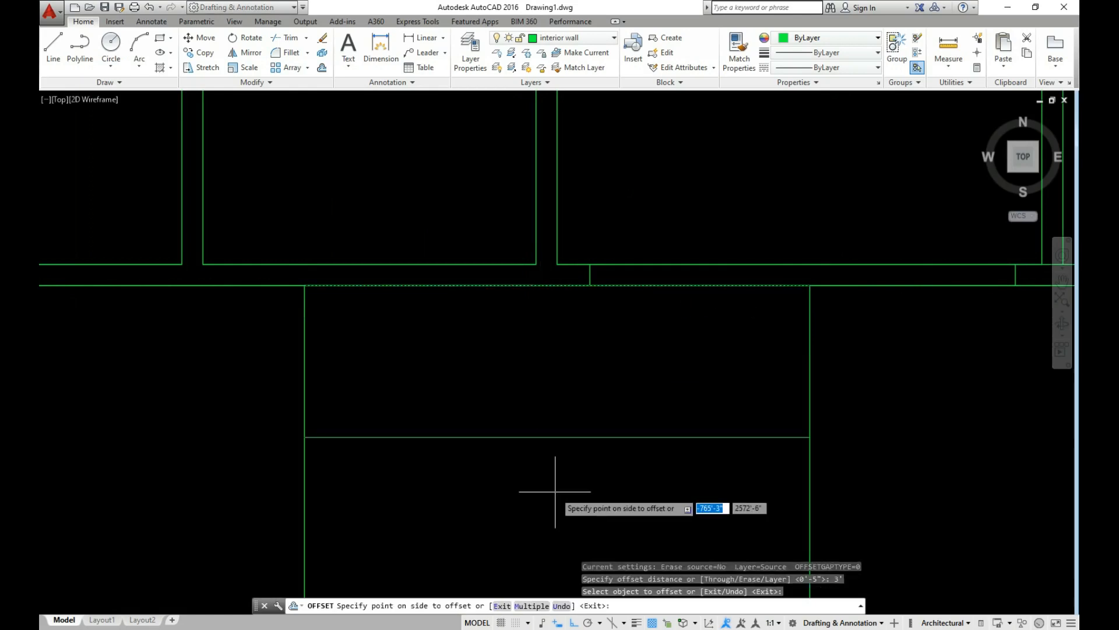
left_click(554, 470)
scroll(549, 358, "down", 3)
scroll(548, 358, "down", 5)
scroll(565, 407, "up", 5)
key("Escape")
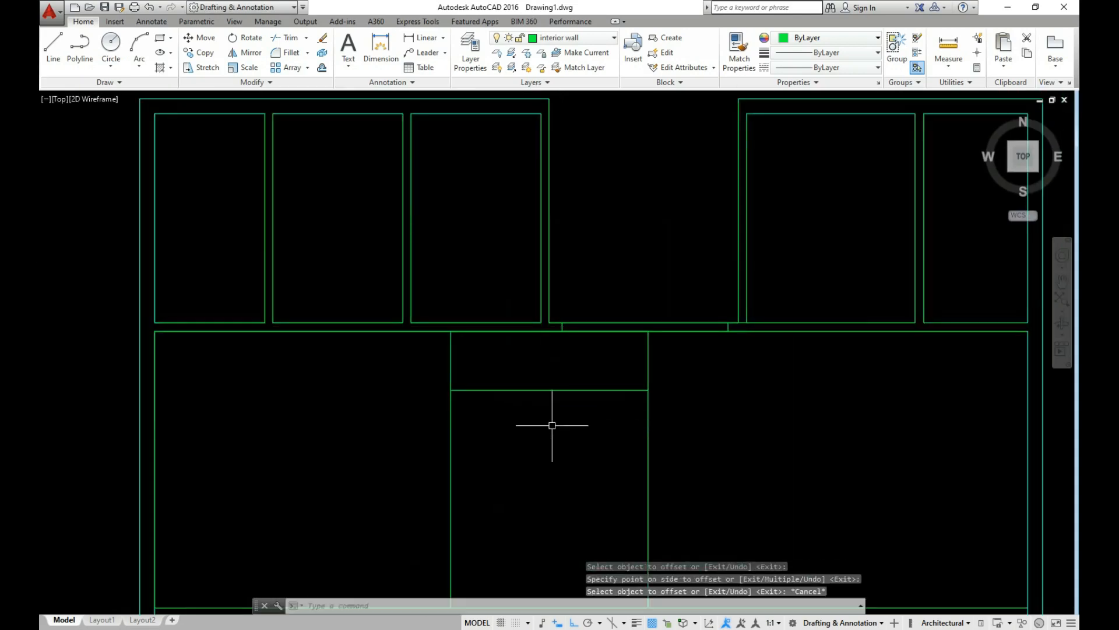
left_click(554, 388)
key("Delete")
Step: Offset the short wall line between the two vertical dividers 4' downward
type("o")
key("Return")
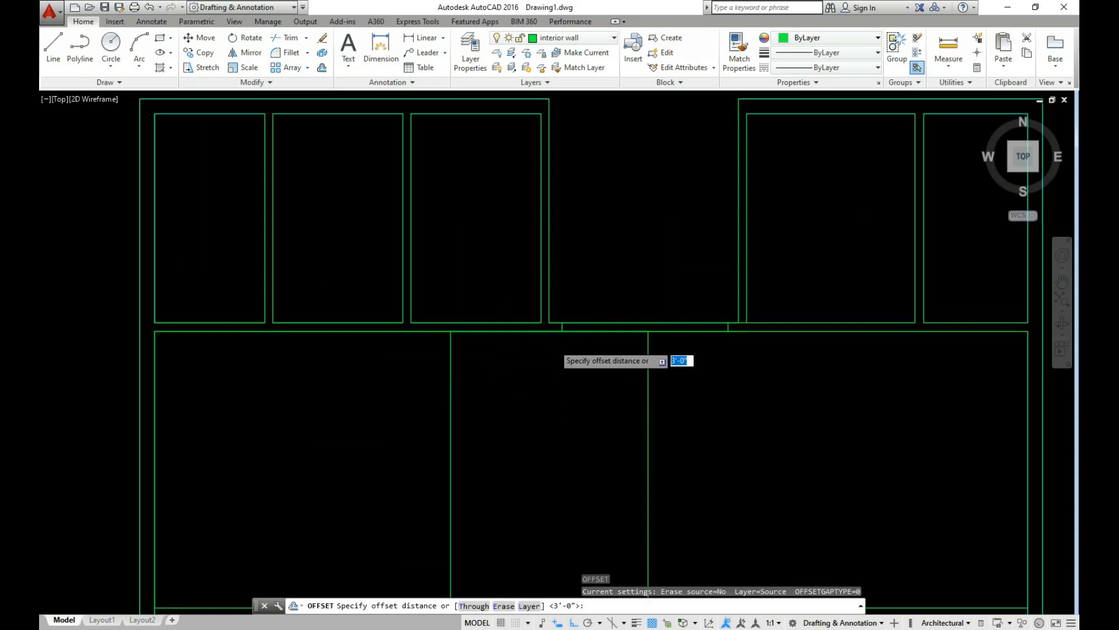
type("4'")
key("Return")
left_click(539, 331)
left_click(537, 492)
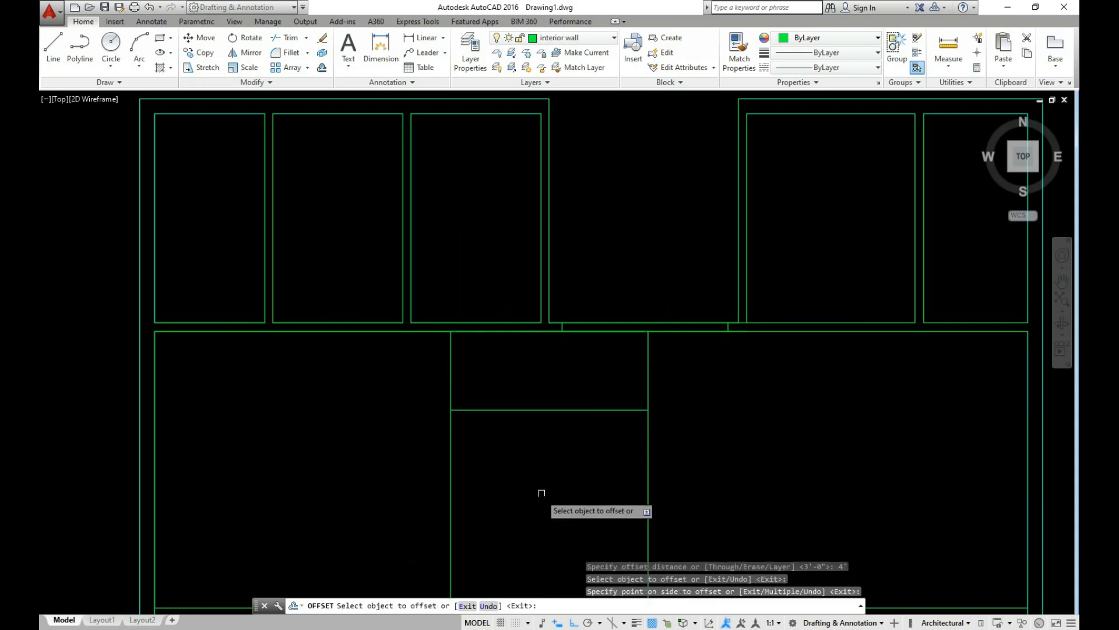
scroll(533, 467, "down", 5)
key("Escape")
Step: Trim the right vertical divider above the 4' offset line so the line and divider form a corner
scroll(530, 445, "up", 5)
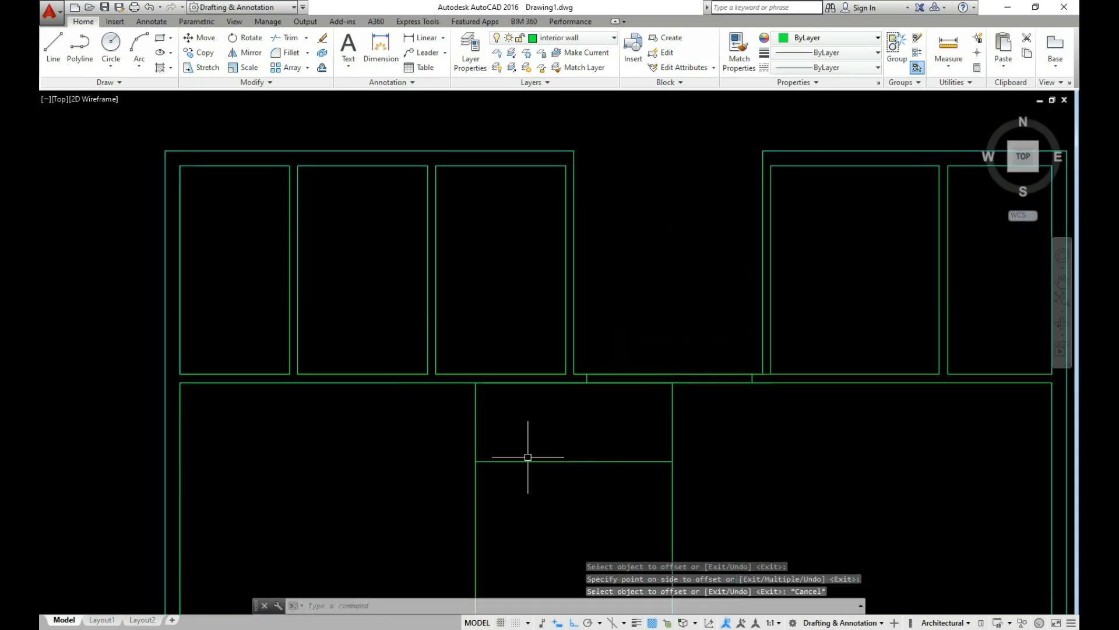
key("Return")
key("Return")
left_click(586, 412)
left_click(694, 443)
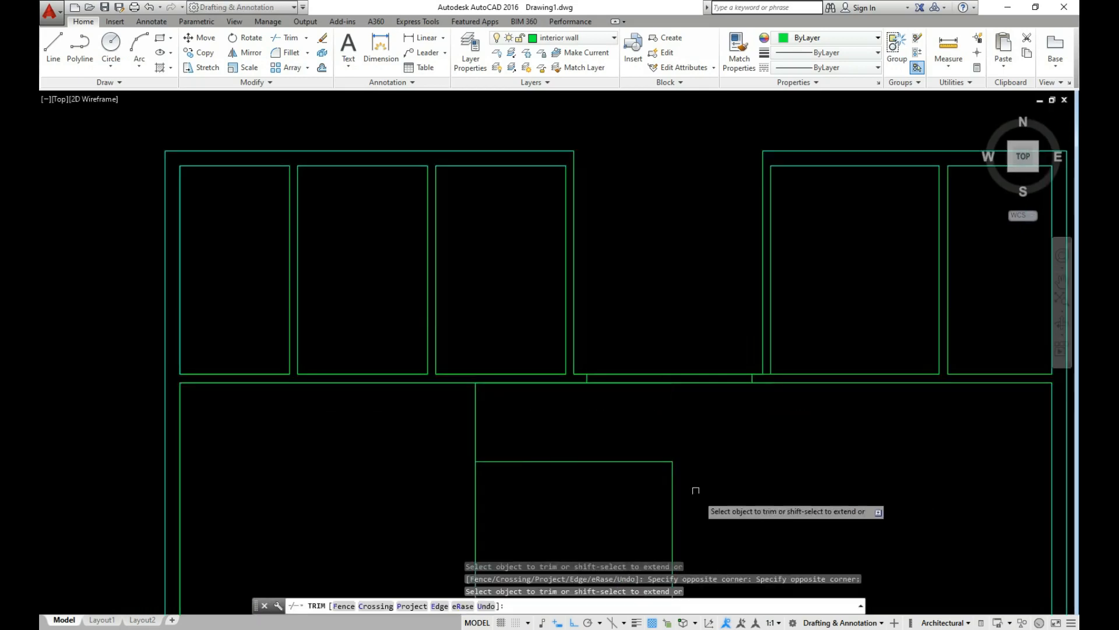
scroll(677, 447, "down", 5)
scroll(677, 424, "down", 2)
key("Escape")
Step: Offset the left divider leftward, the small room's top and right lines inward, and the lower horizontal line upward, each by 5"
scroll(683, 460, "up", 6)
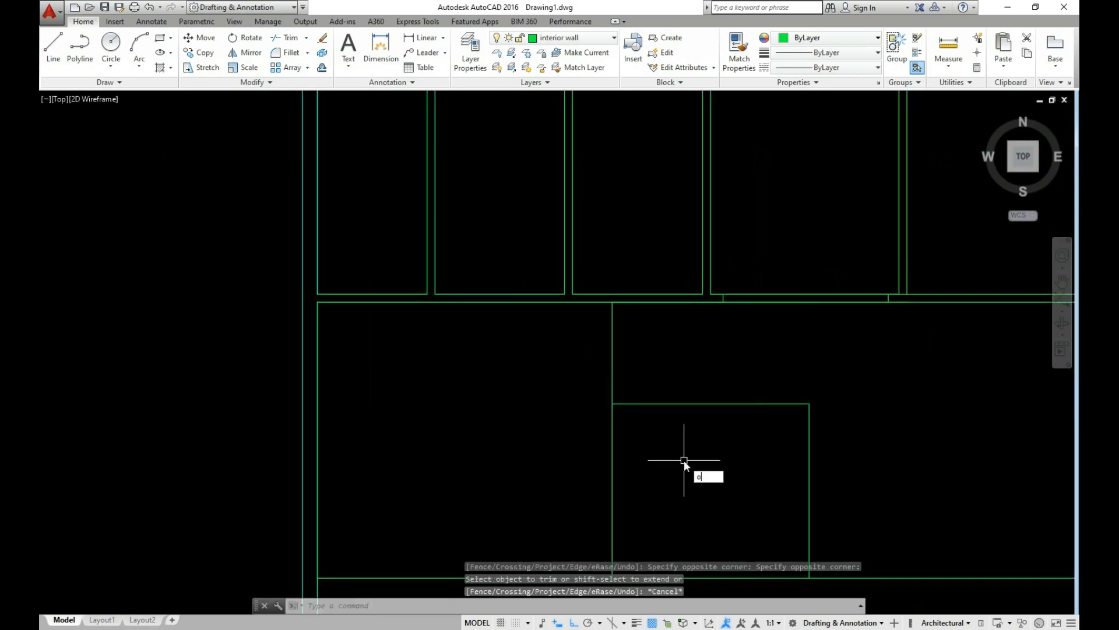
key("Return")
type("5")
key("Return")
left_click(612, 449)
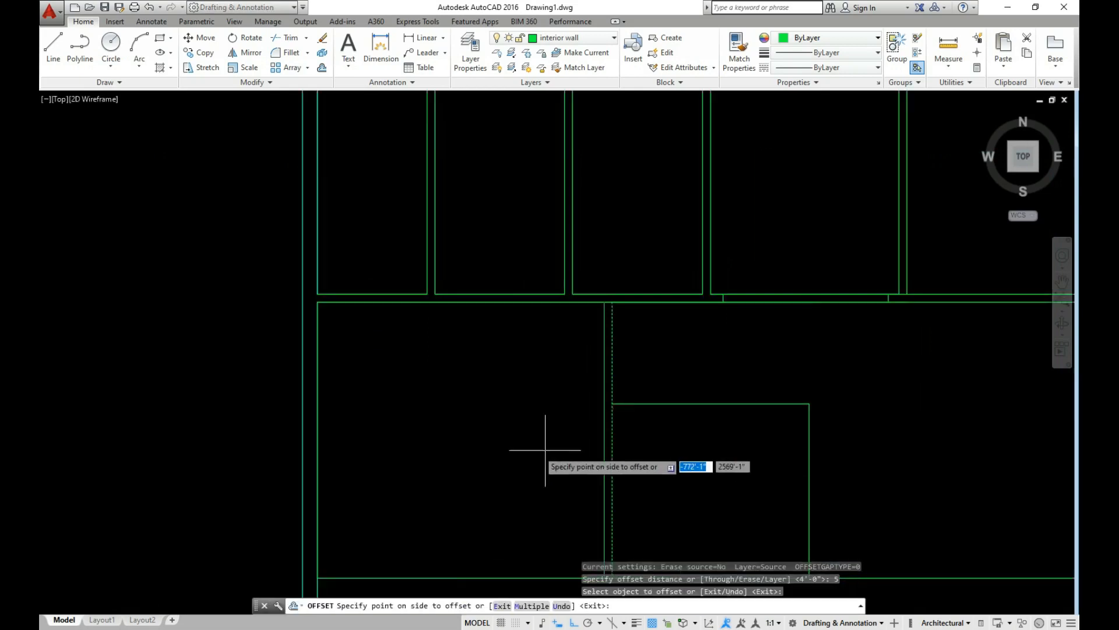
left_click(545, 449)
left_click(690, 404)
left_click(752, 443)
left_click(809, 463)
left_click(700, 492)
scroll(630, 492, "down", 2)
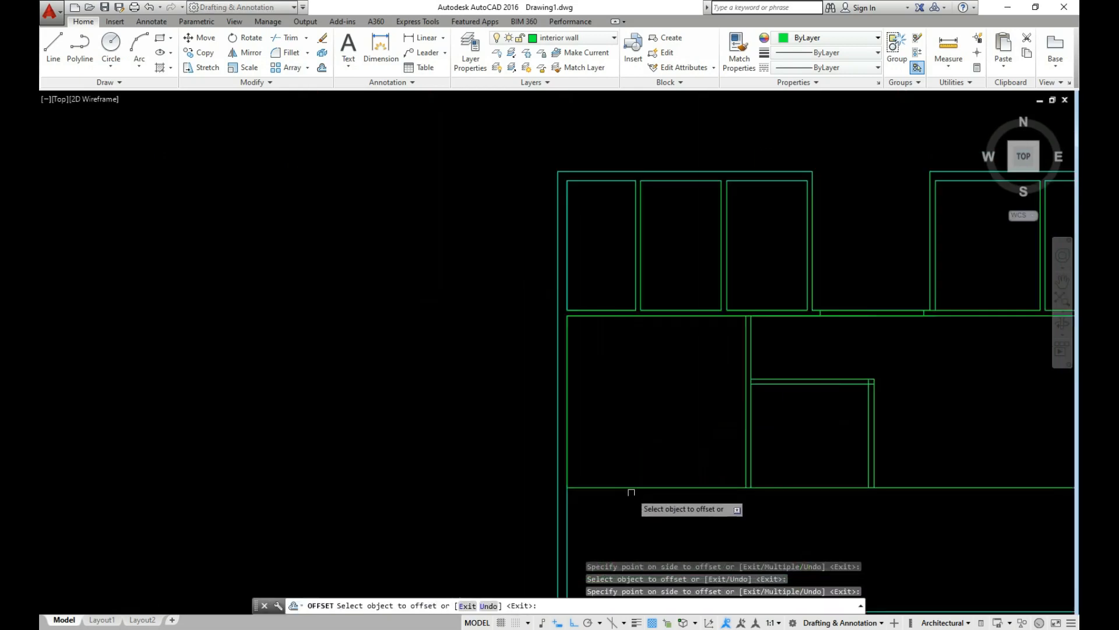
key("Escape")
Step: Trim the upper horizontal wall's lower line between the two lines of the left divider to open the junction
scroll(779, 393, "up", 2)
type("tr")
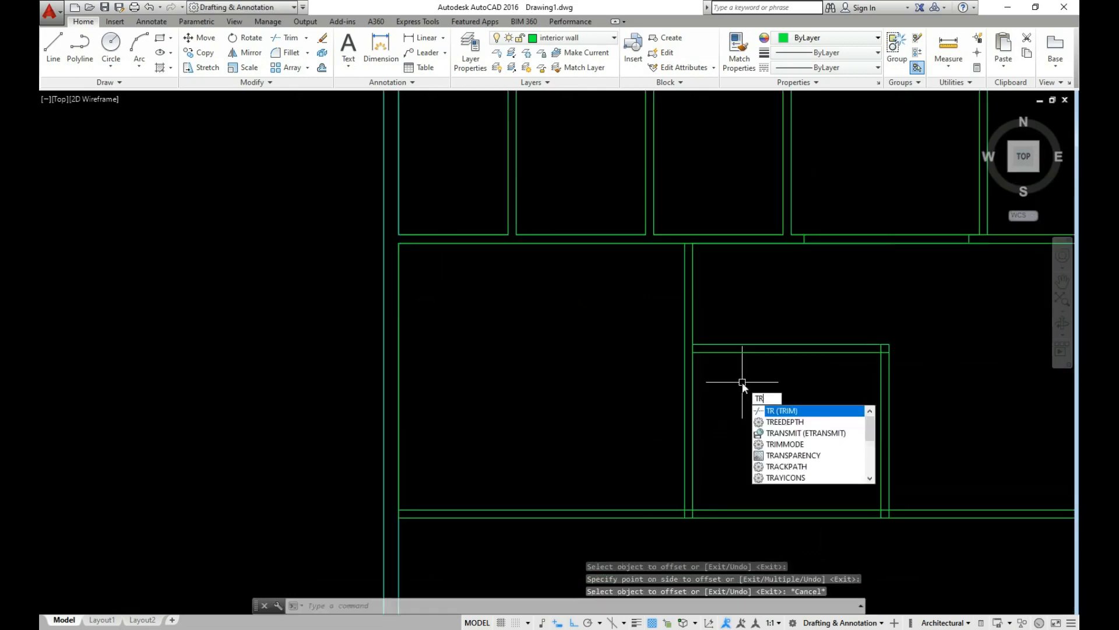
key("Return")
key("Return")
scroll(690, 277, "up", 3)
left_click(690, 129)
left_click(676, 195)
Step: Open the junction of the small room's top wall with the left divider and trim the overlapping lines at its upper right corner
scroll(664, 242, "down", 2)
scroll(692, 378, "up", 2)
left_click(645, 362)
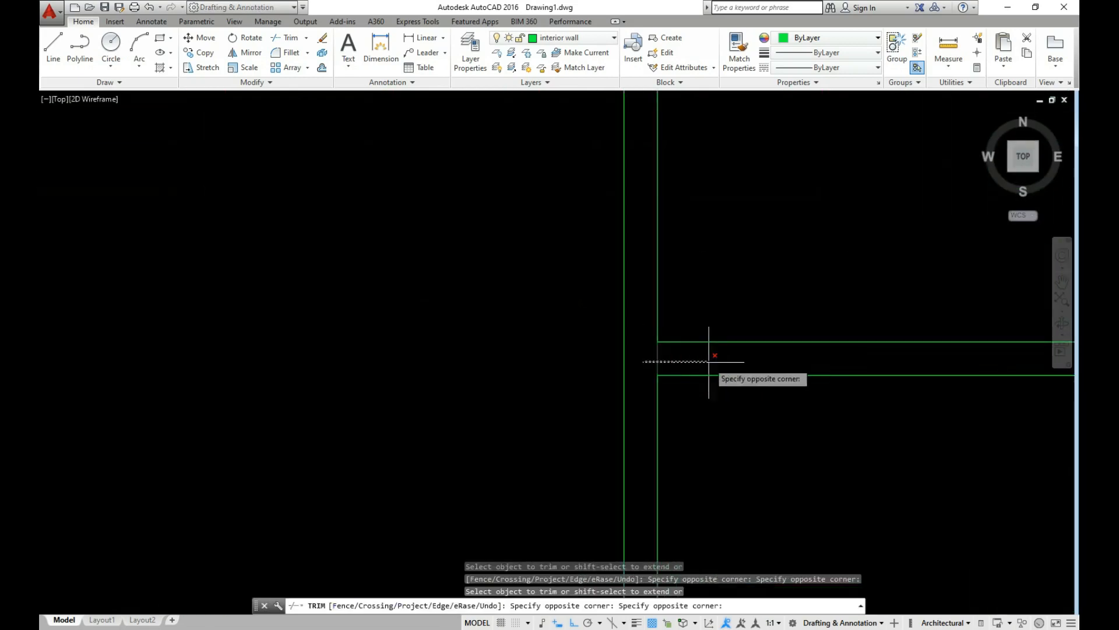
left_click(707, 362)
scroll(664, 383, "down", 2)
scroll(972, 382, "up", 2)
left_click(922, 362)
left_click(953, 355)
scroll(954, 355, "down", 3)
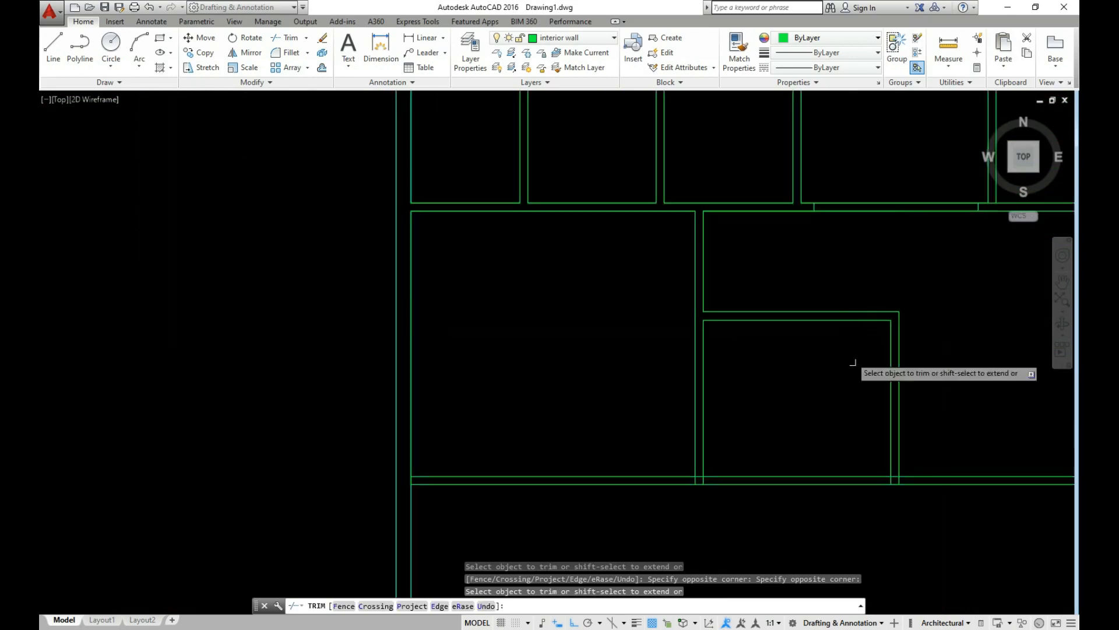
Step: Trim the small room's right wall ends inside the lower horizontal wall and the wall line crossing that junction
scroll(888, 479, "up", 4)
left_click(920, 227)
left_click(839, 241)
left_click(919, 236)
left_click(1024, 233)
scroll(826, 334, "down", 2)
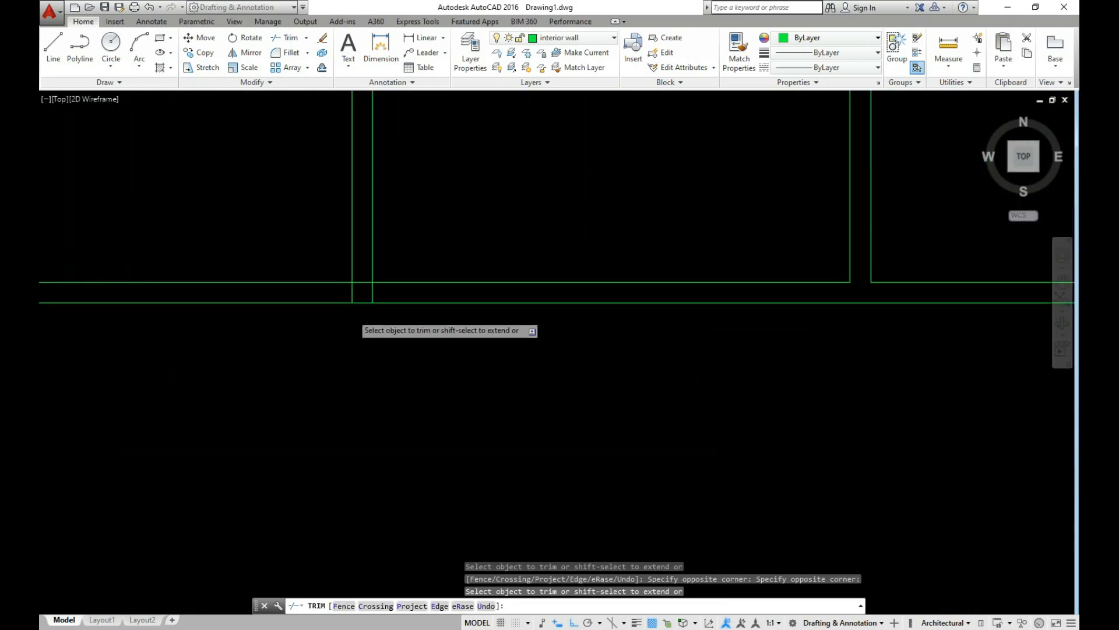
Step: Trim the left divider's ends inside the lower horizontal wall and the wall line crossing between them
scroll(336, 286, "up", 2)
left_click(347, 298)
left_click(437, 310)
left_click(411, 272)
left_click(401, 287)
scroll(399, 343, "down", 3)
key("Escape")
scroll(395, 373, "down", 4)
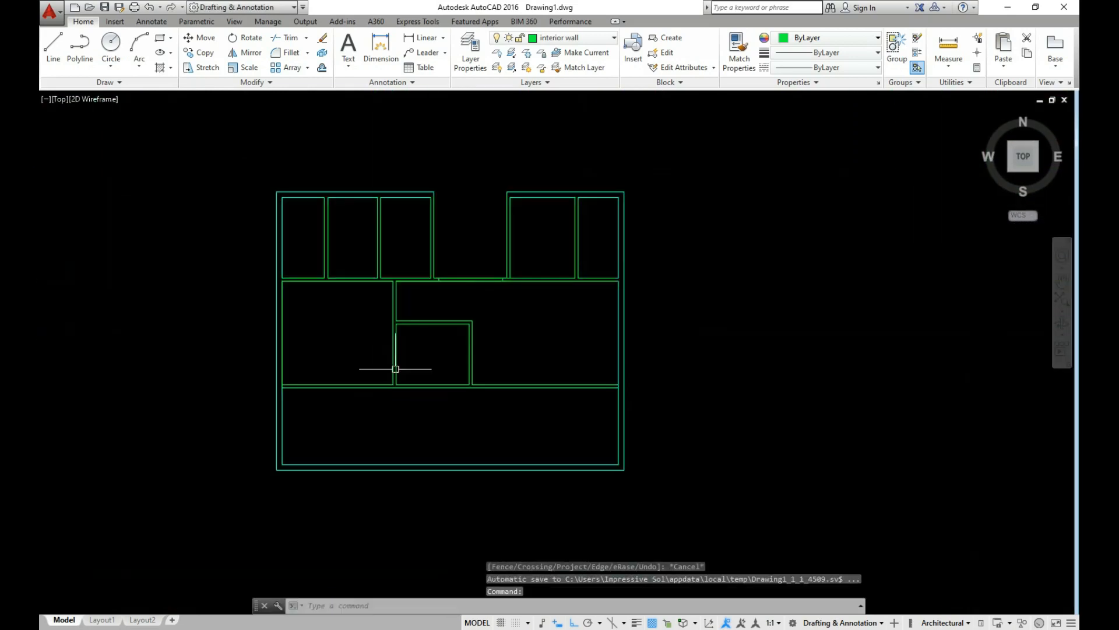
scroll(489, 383, "up", 3)
scroll(540, 457, "up", 2)
scroll(563, 472, "down", 3)
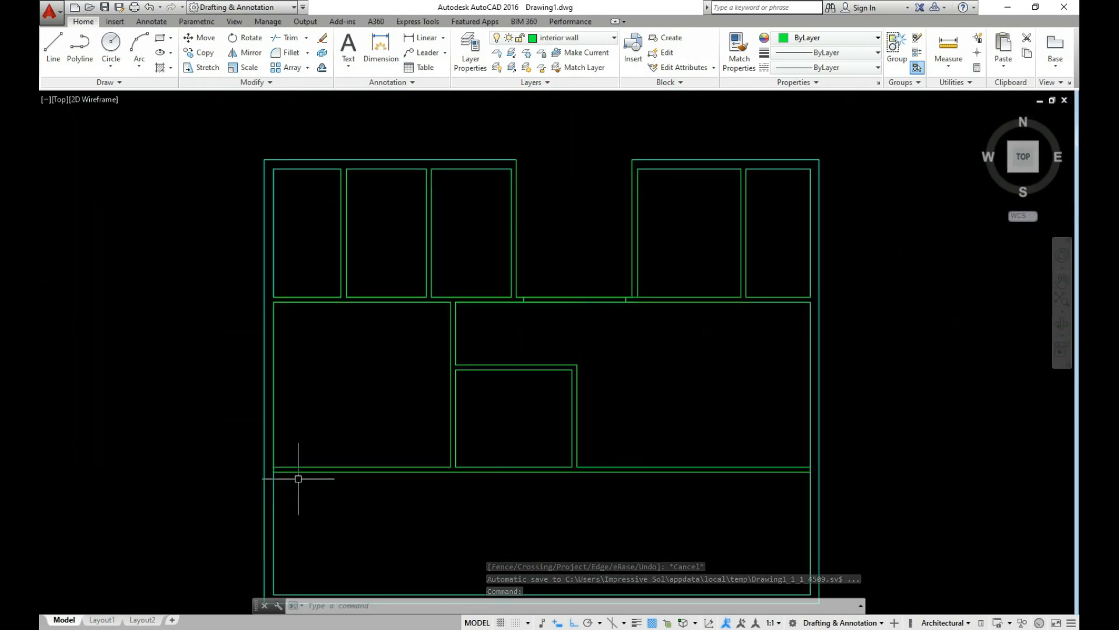
scroll(528, 408, "up", 2)
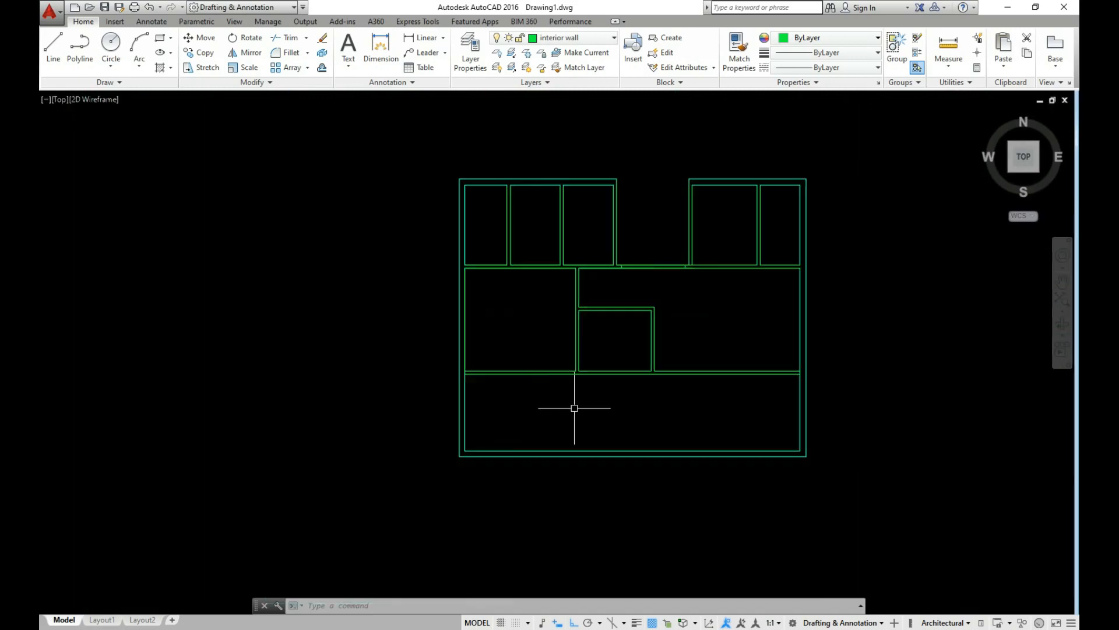
Step: Draw a line along the left outer wall's inner face, spanning the height of the bottom room
scroll(621, 425, "up", 2)
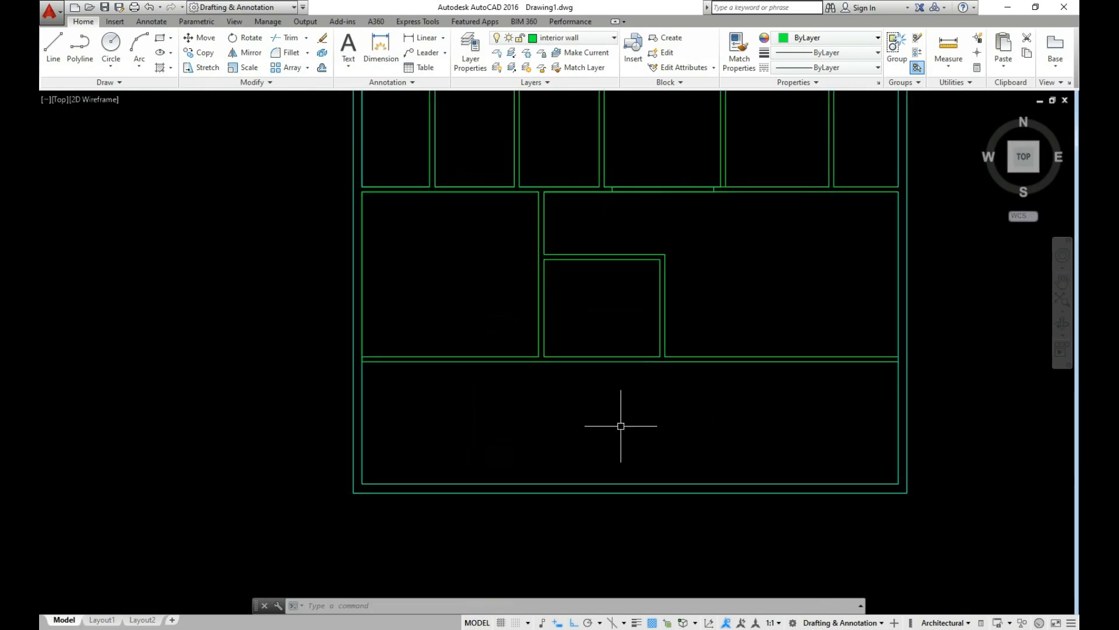
type("l")
key("Return")
left_click(360, 409)
key("Escape")
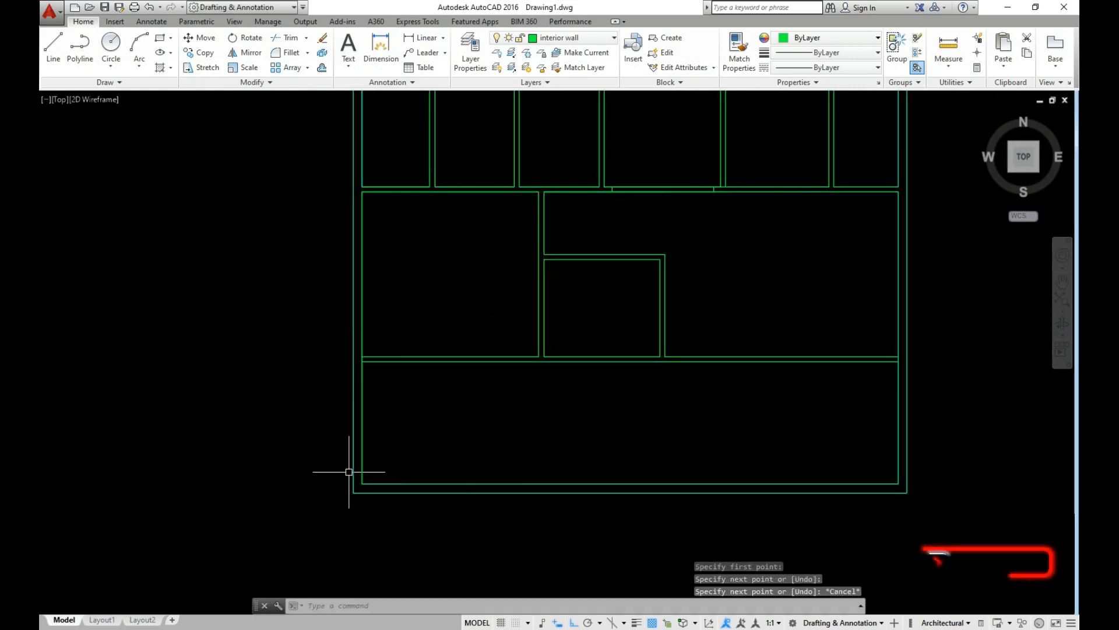
Step: Try a 16' rightward offset of the left inner wall line in the bottom room, and erase the copy
type("o")
key("Return")
type("1")
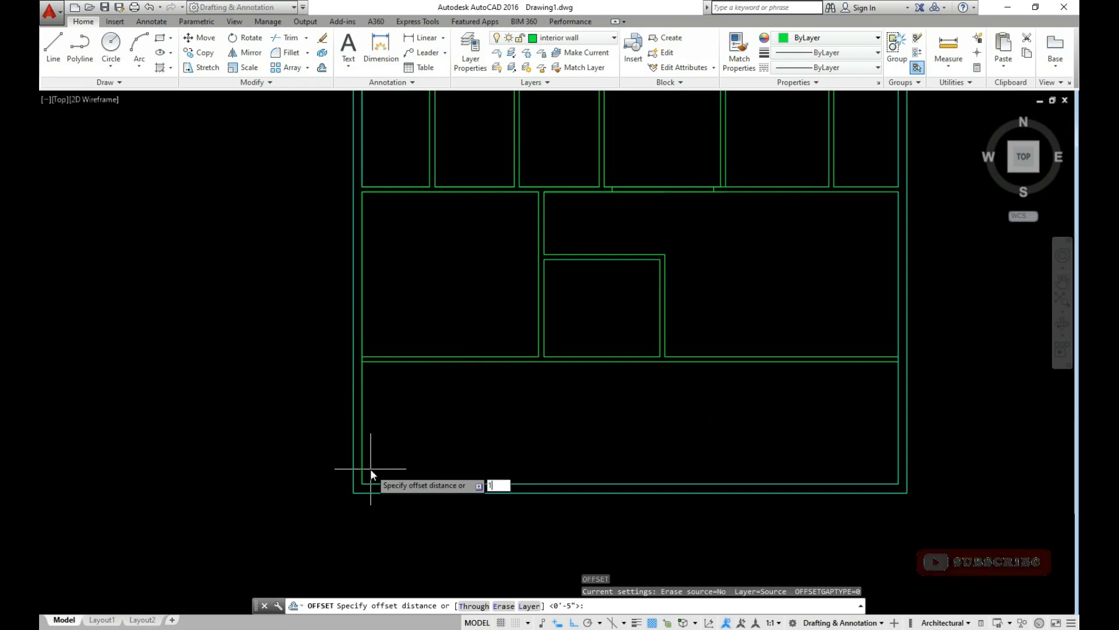
type("6'")
key("Return")
left_click(362, 463)
left_click(688, 450)
scroll(527, 545, "down", 2)
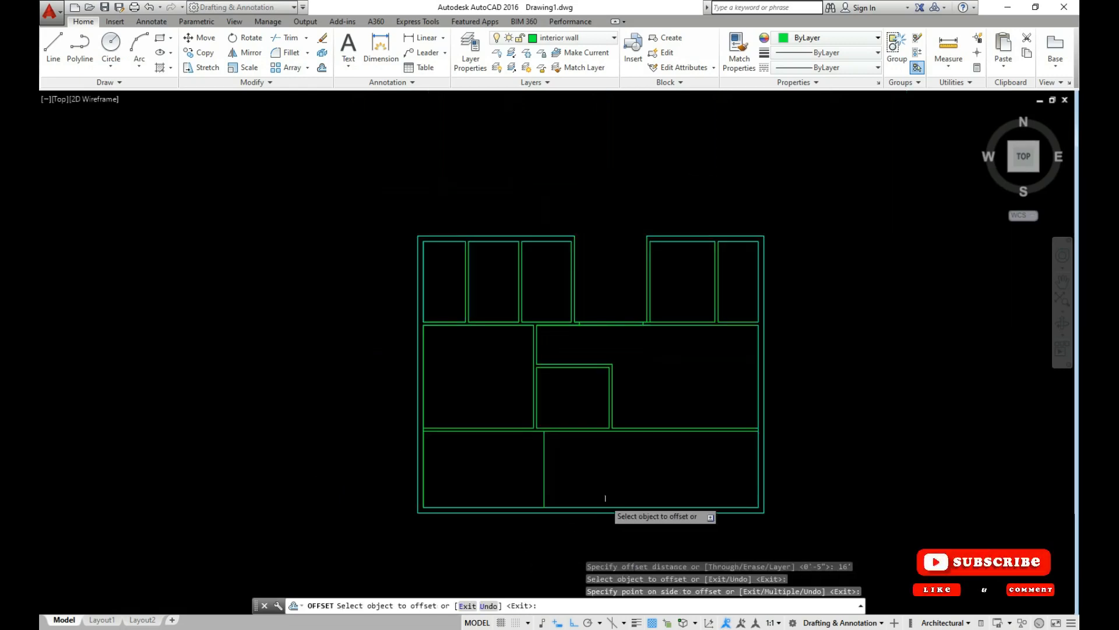
scroll(605, 498, "up", 2)
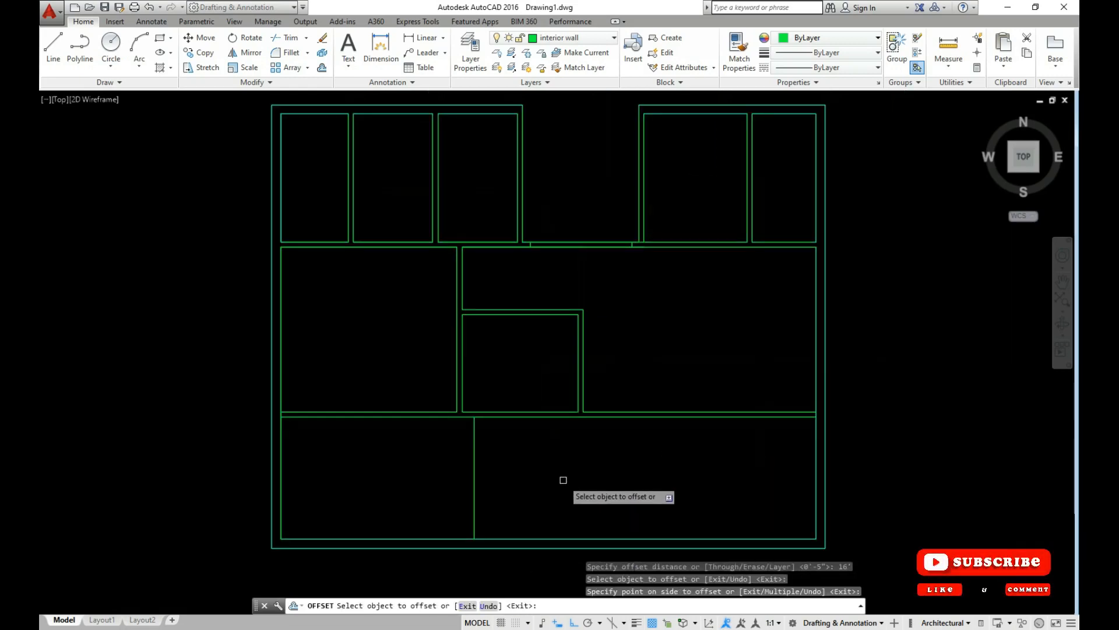
key("Escape")
left_click(474, 487)
key("Delete")
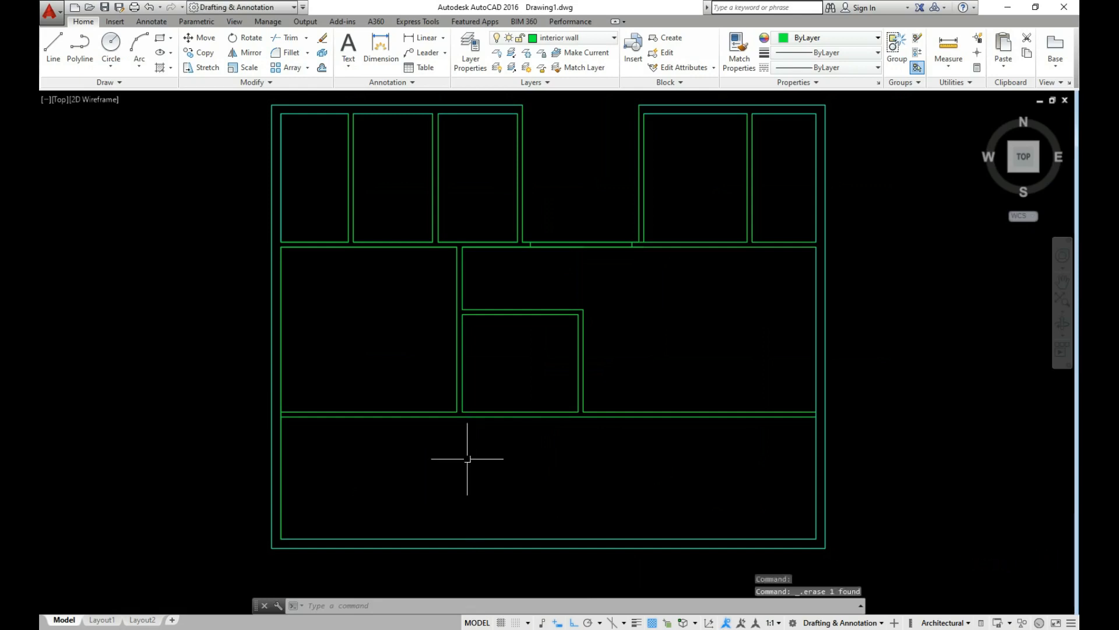
Step: Draw a vertical line from the lower horizontal wall, aligned with the small room's left edge, down to the bottom wall's inner face
type("l")
key("Return")
scroll(461, 441, "up", 4)
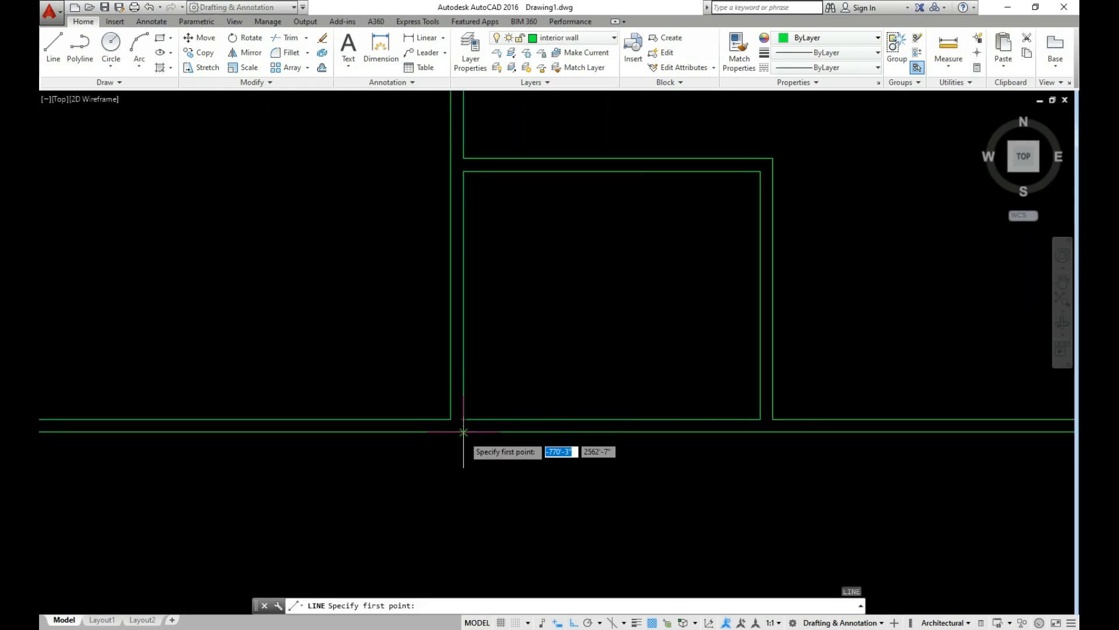
left_click(464, 432)
scroll(455, 519, "down", 4)
scroll(446, 513, "up", 2)
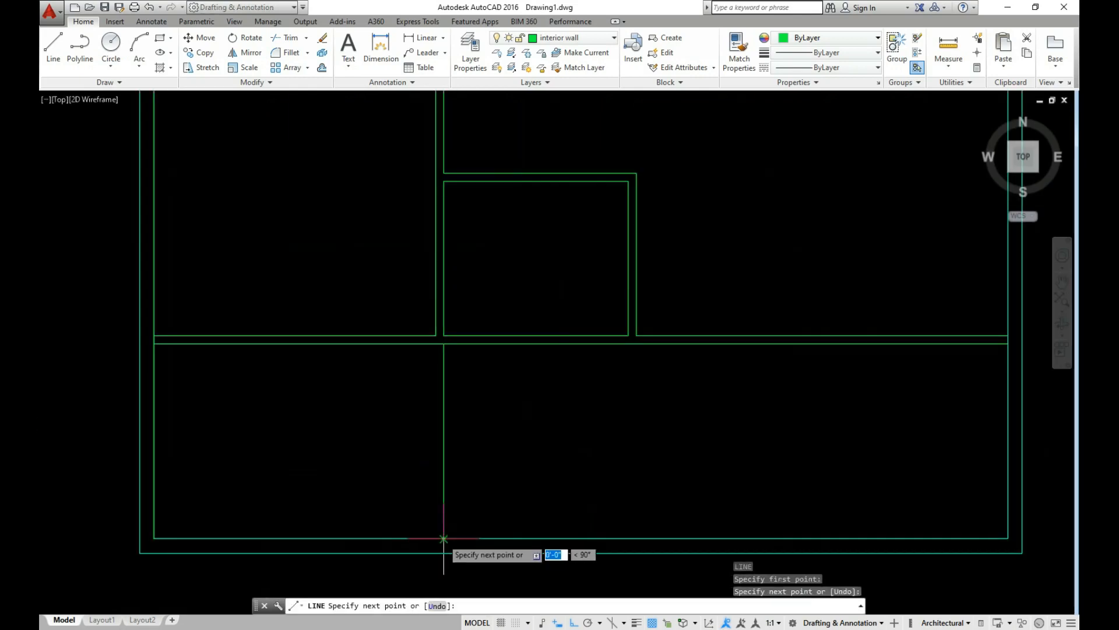
key("Escape")
Step: Offset the vertical line in the bottom room 5" to the right to form a divider wall
type("o")
key("Return")
type("5")
key("Return")
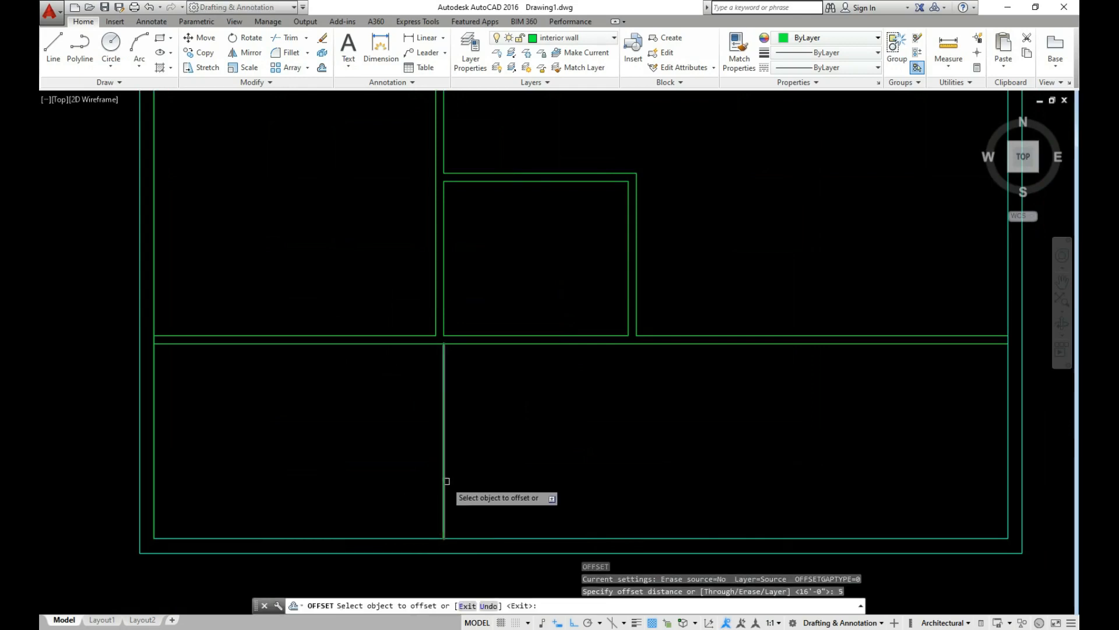
left_click(442, 482)
left_click(452, 482)
key("Escape")
Step: Offset the right line of the bottom room's divider wall 17' to the right
scroll(452, 346, "up", 8)
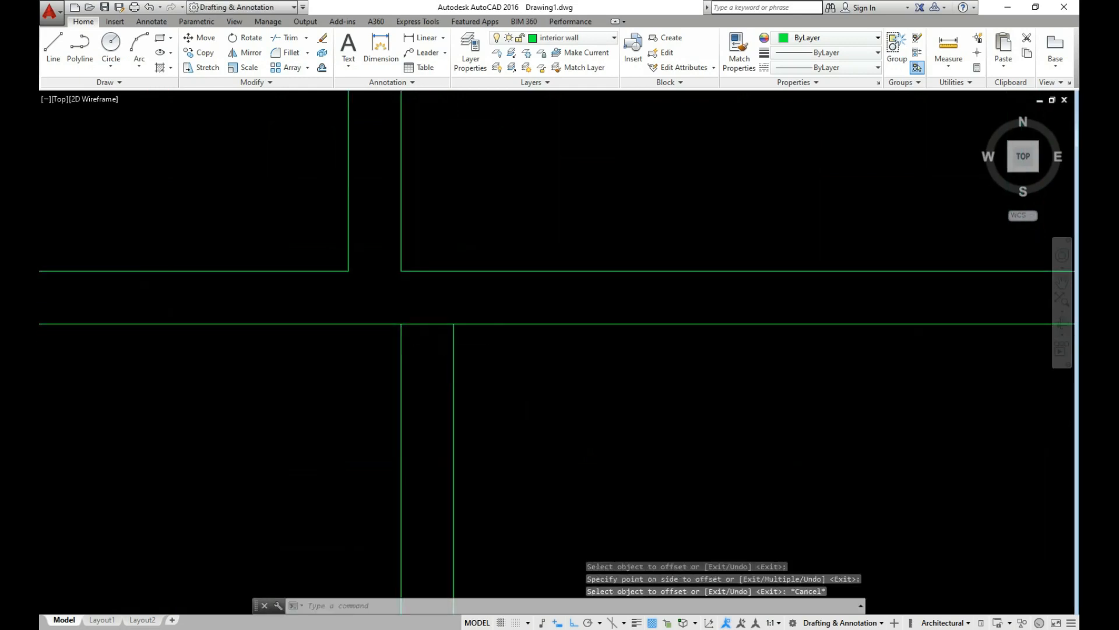
scroll(412, 482, "down", 8)
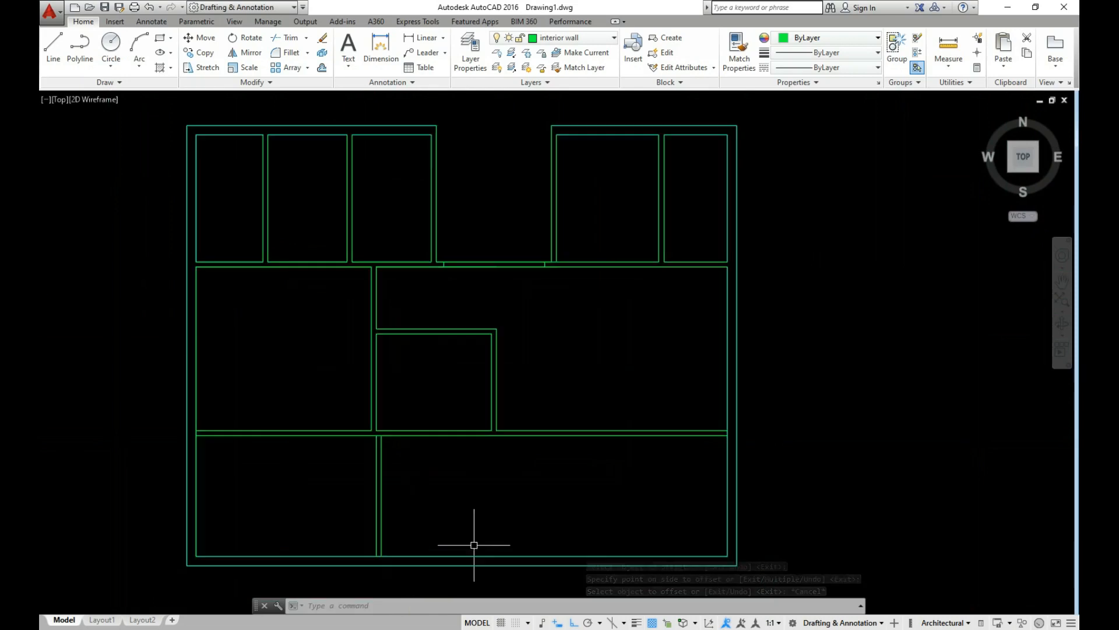
type("o")
key("Return")
type("17")
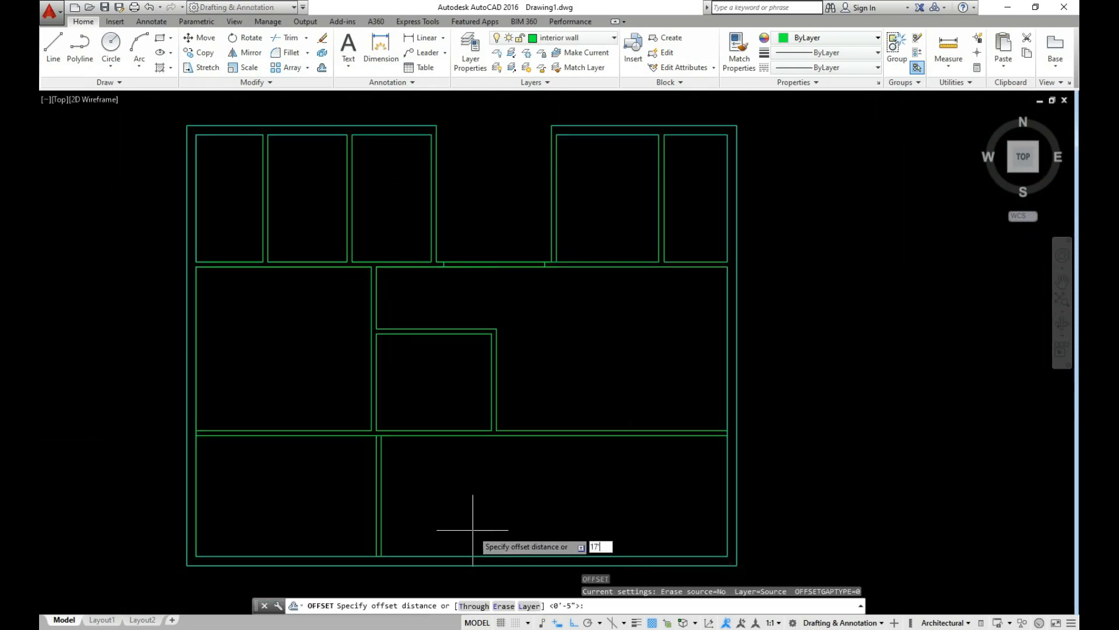
type("'")
key("Return")
left_click(378, 506)
left_click(507, 443)
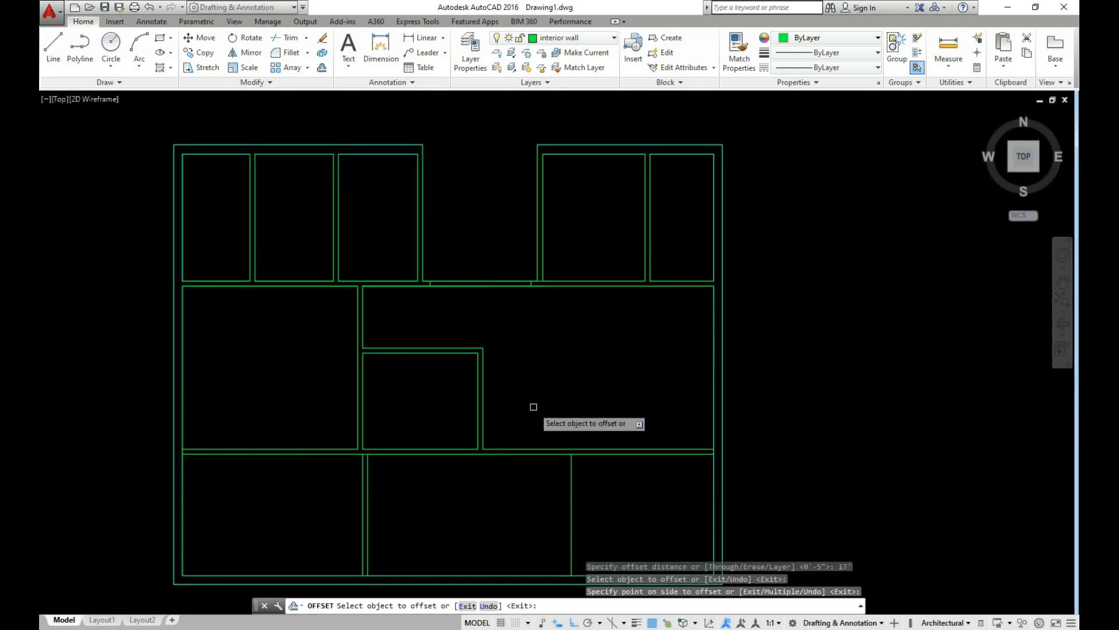
key("Escape")
scroll(577, 430, "up", 2)
type("tr")
key("Return")
key("Return")
left_click(572, 414)
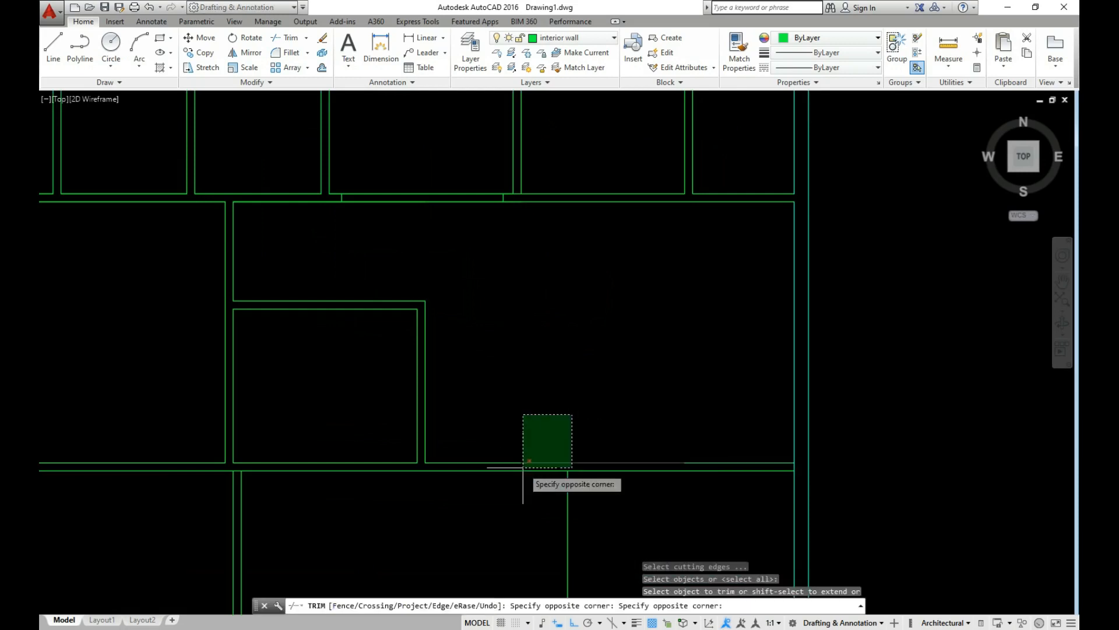
key("Escape")
Step: Stretch the upper end of the new vertical line in the bottom room up to the horizontal wall's upper line
scroll(543, 456, "up", 3)
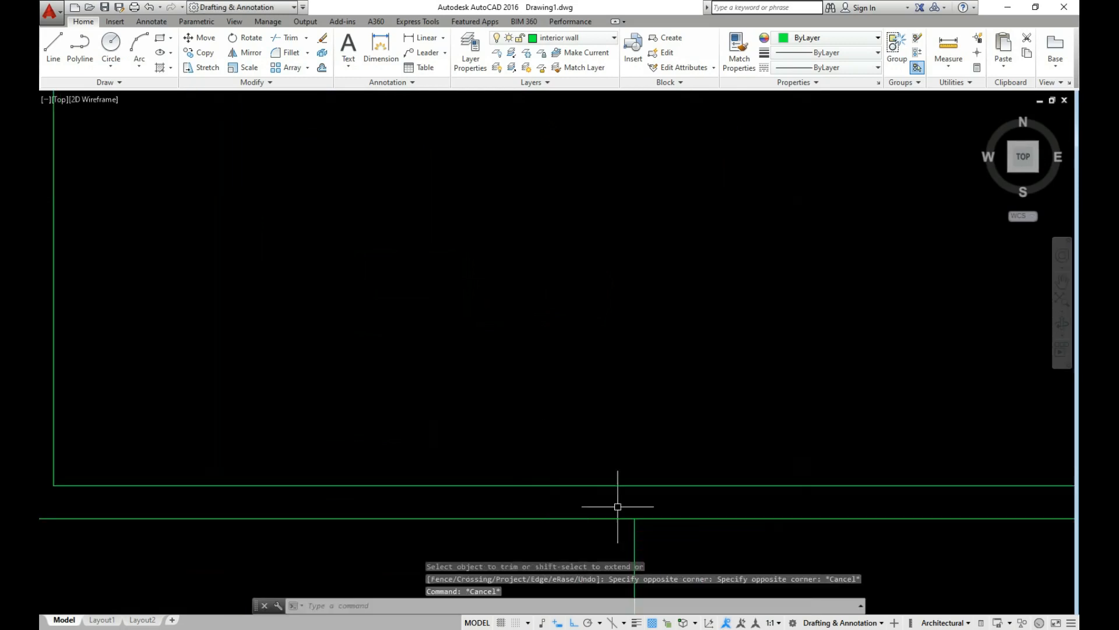
left_click(634, 517)
left_click(634, 485)
key("Escape")
scroll(612, 512, "down", 4)
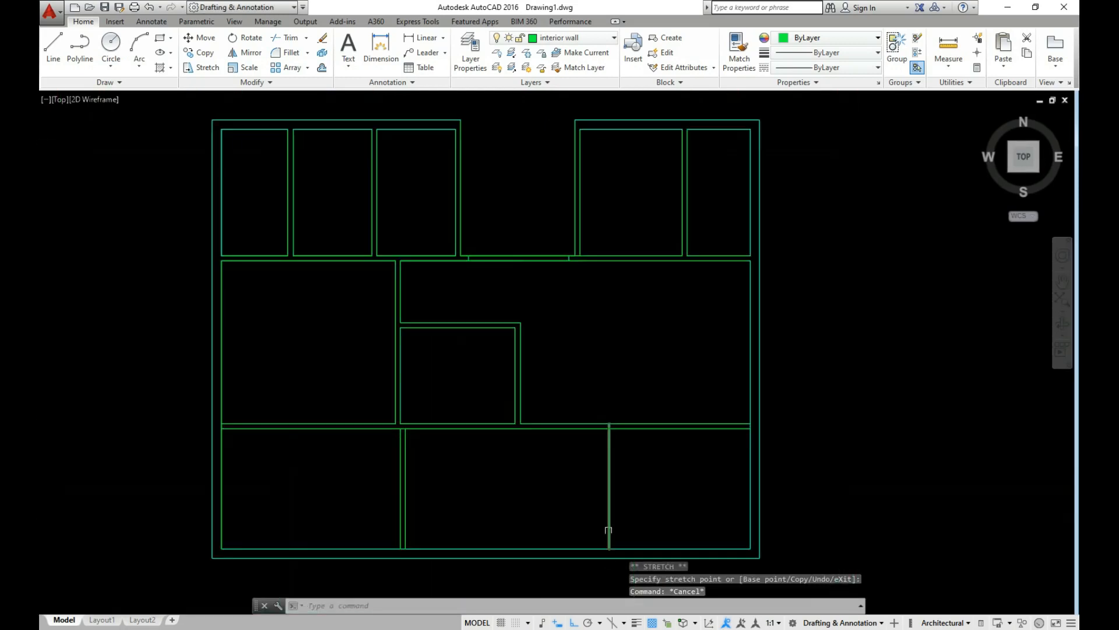
Step: Offset the stretched vertical line 5" to the right to form a second divider wall in the bottom room
scroll(612, 532, "up", 4)
type("o")
key("Return")
key("Return")
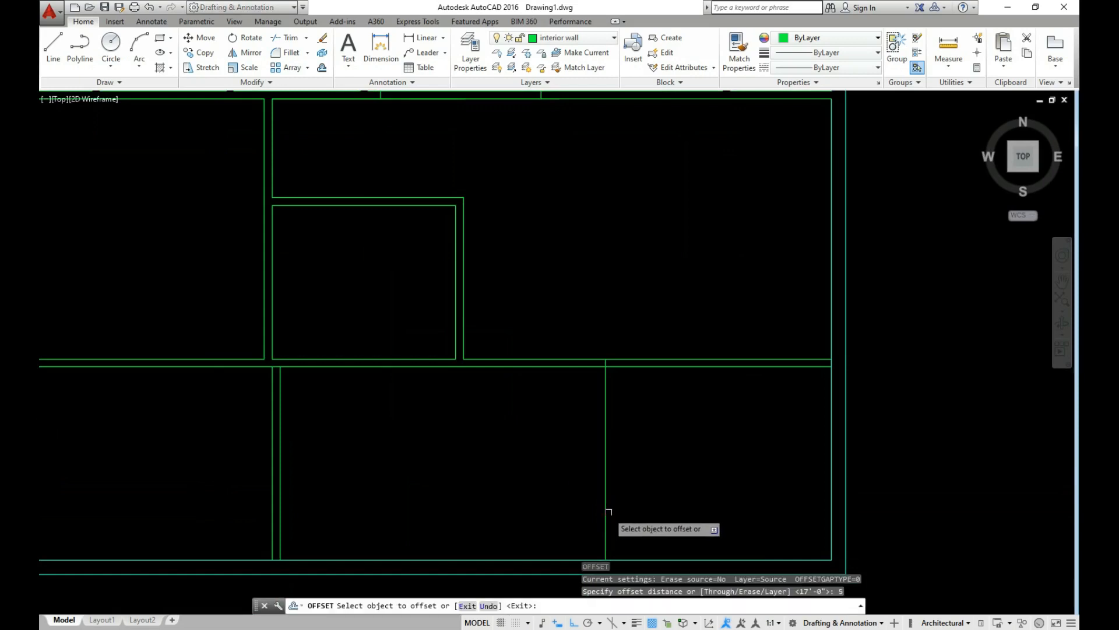
left_click(607, 511)
left_click(619, 541)
scroll(620, 533, "down", 1)
key("Escape")
scroll(613, 435, "up", 1)
type("t")
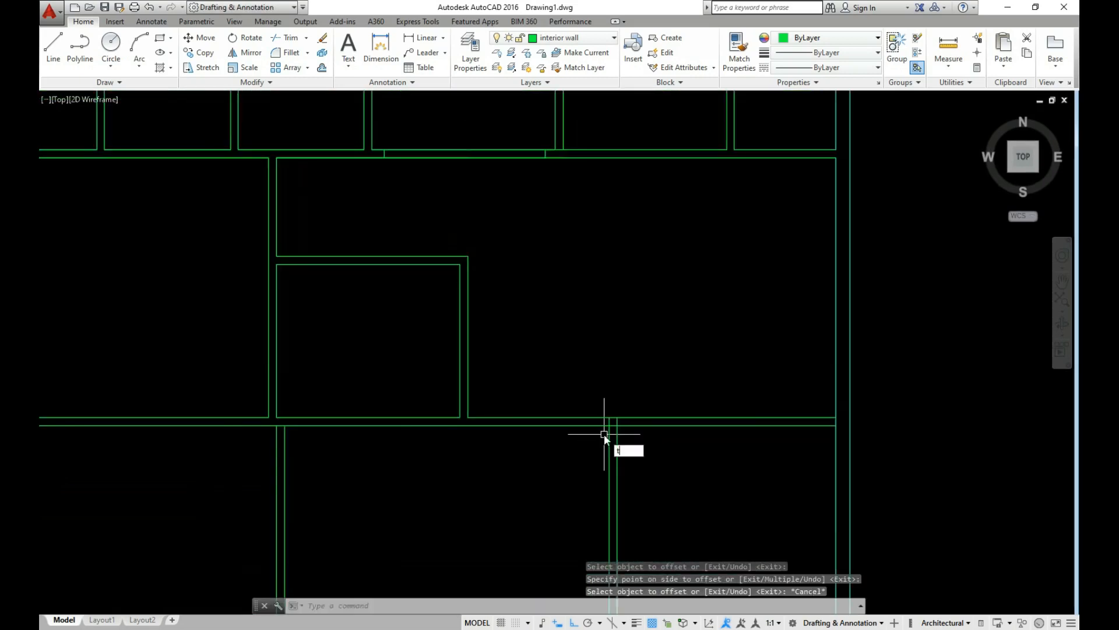
type("r")
key("Return")
key("Return")
left_click(597, 387)
key("Escape")
Step: Draw a short vertical line from the small room's outer right corner down to the horizontal wall's lower line
scroll(469, 417, "up", 6)
type("l")
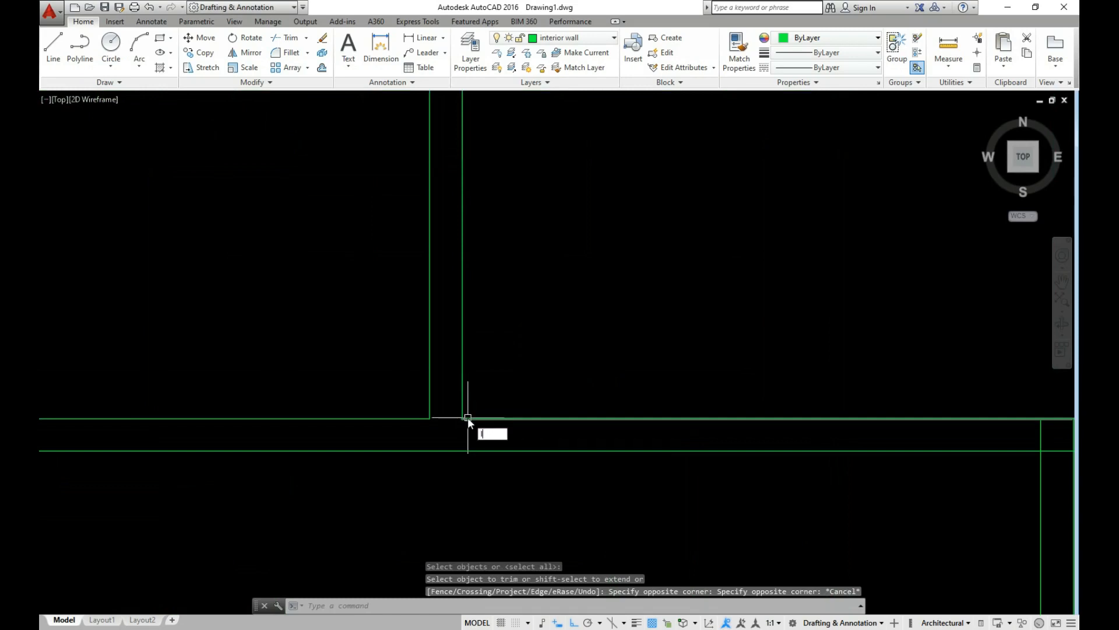
key("Return")
left_click(468, 418)
key("Escape")
scroll(453, 461, "down", 5)
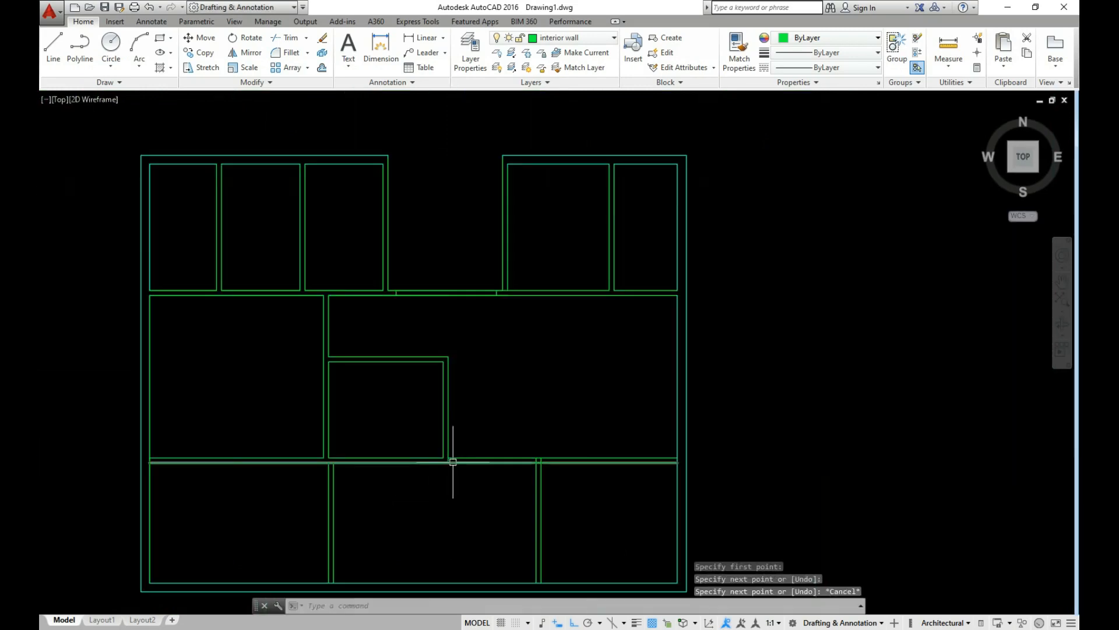
Step: Trim away the horizontal wall between the small room and the second bottom divider, and clean up that divider's upper corner
type("tr")
key("Return")
key("Return")
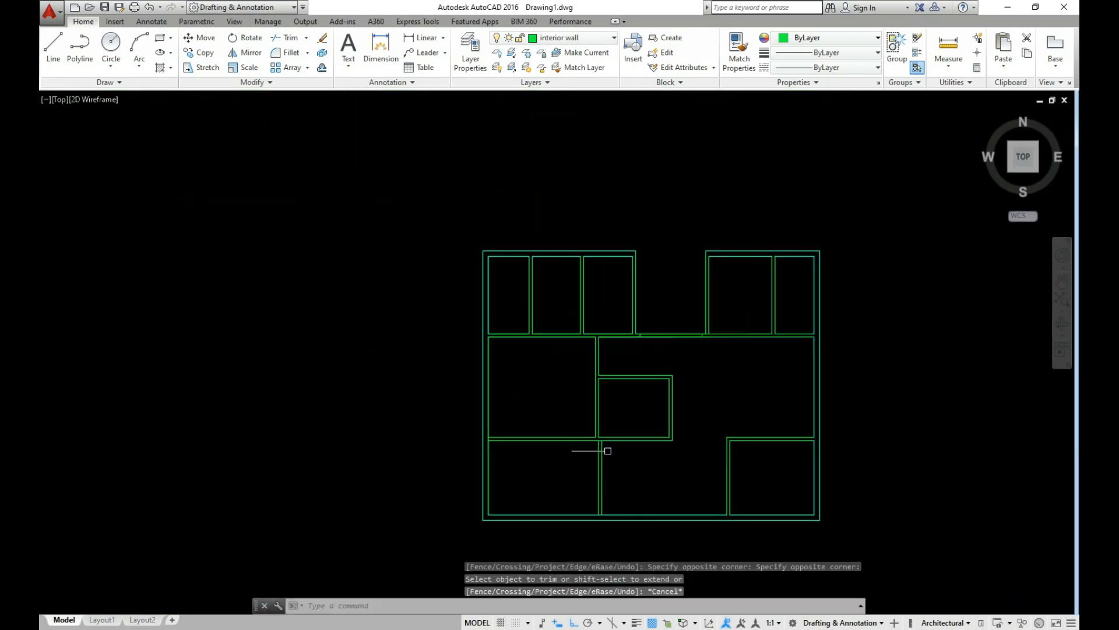
scroll(821, 445, "up", 2)
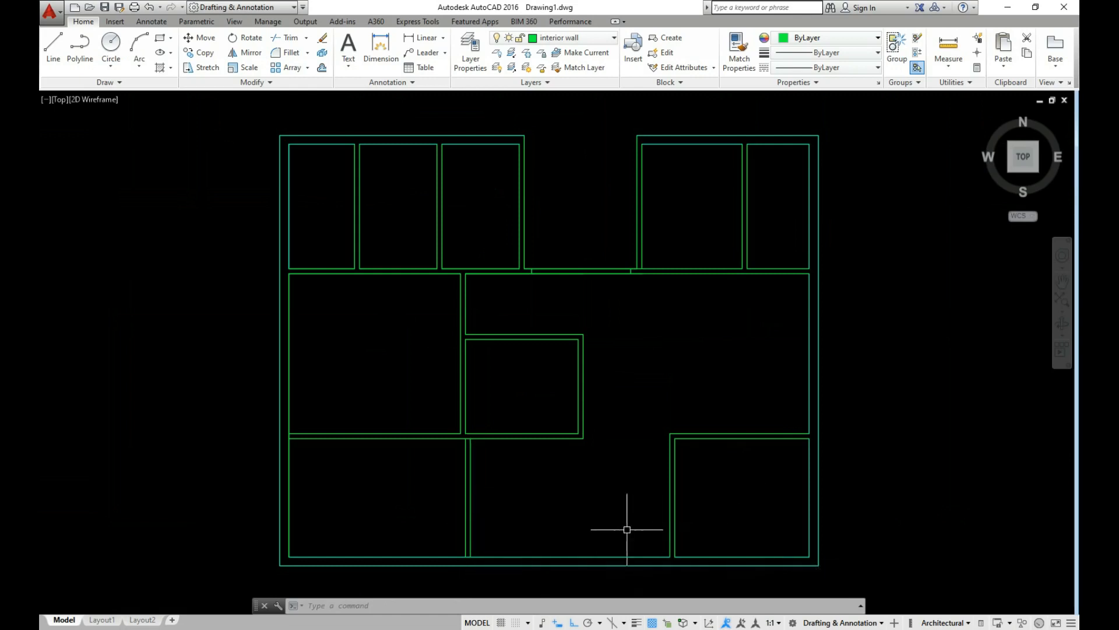
Step: Draw a 5" horizontal line across the open upper end of the wall between the middle-left and middle rooms
scroll(673, 532, "down", 4)
scroll(691, 503, "up", 4)
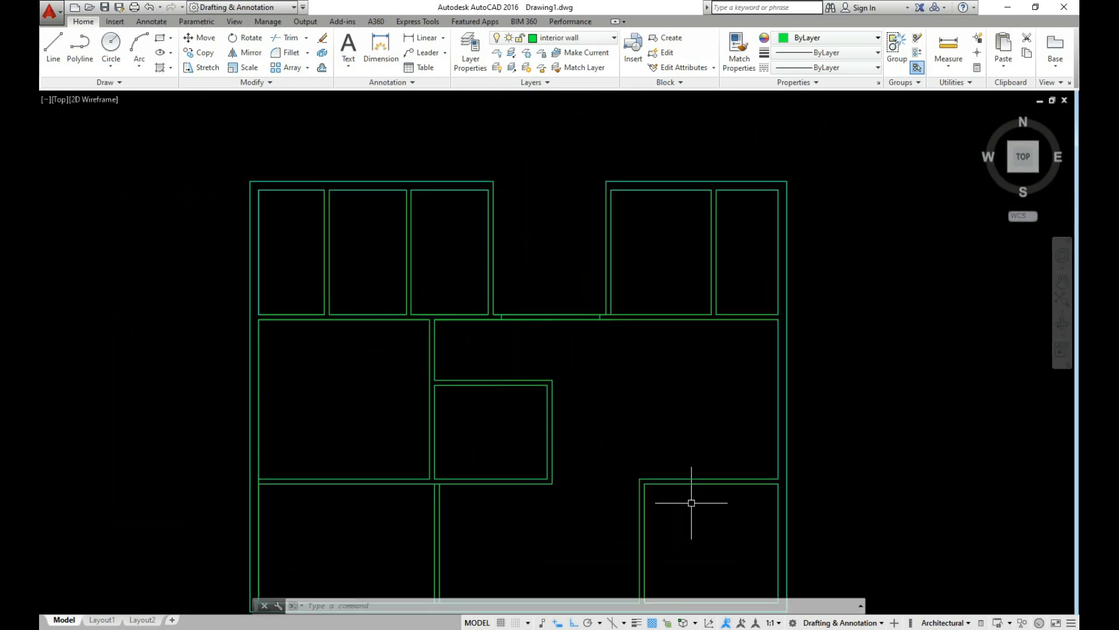
scroll(687, 486, "down", 2)
scroll(588, 369, "up", 6)
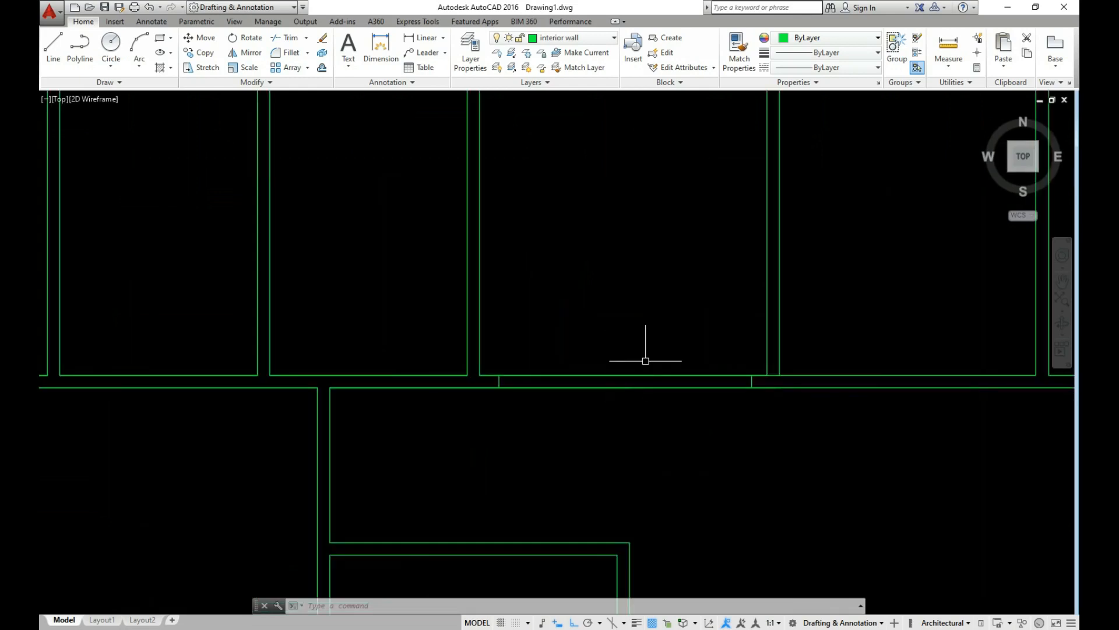
scroll(639, 370, "down", 3)
scroll(441, 393, "up", 5)
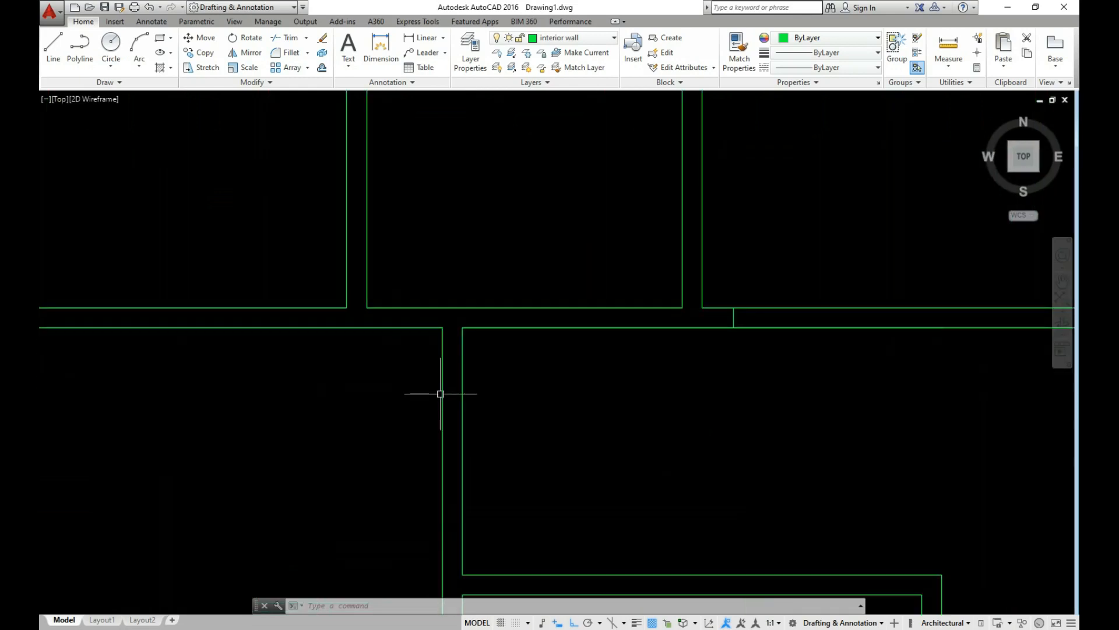
key("Return")
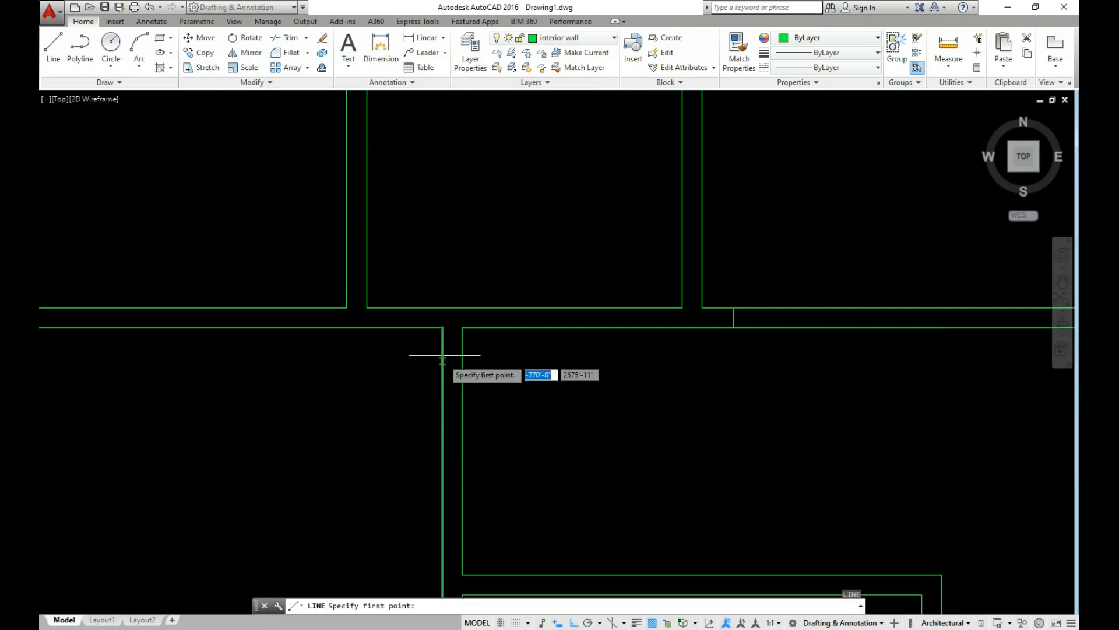
scroll(442, 332, "up", 4)
left_click(448, 317)
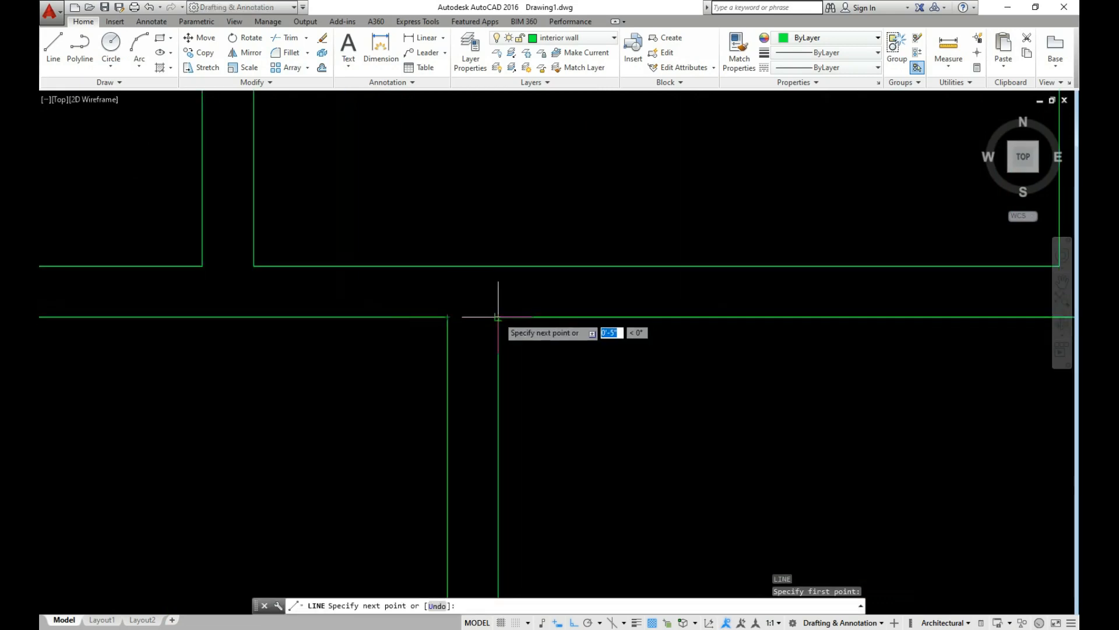
key("Escape")
Step: Draw a short vertical line across the upper horizontal wall, in line with the left face of the second top-left divider
scroll(482, 395, "down", 3)
scroll(529, 377, "up", 2)
scroll(529, 377, "up", 1)
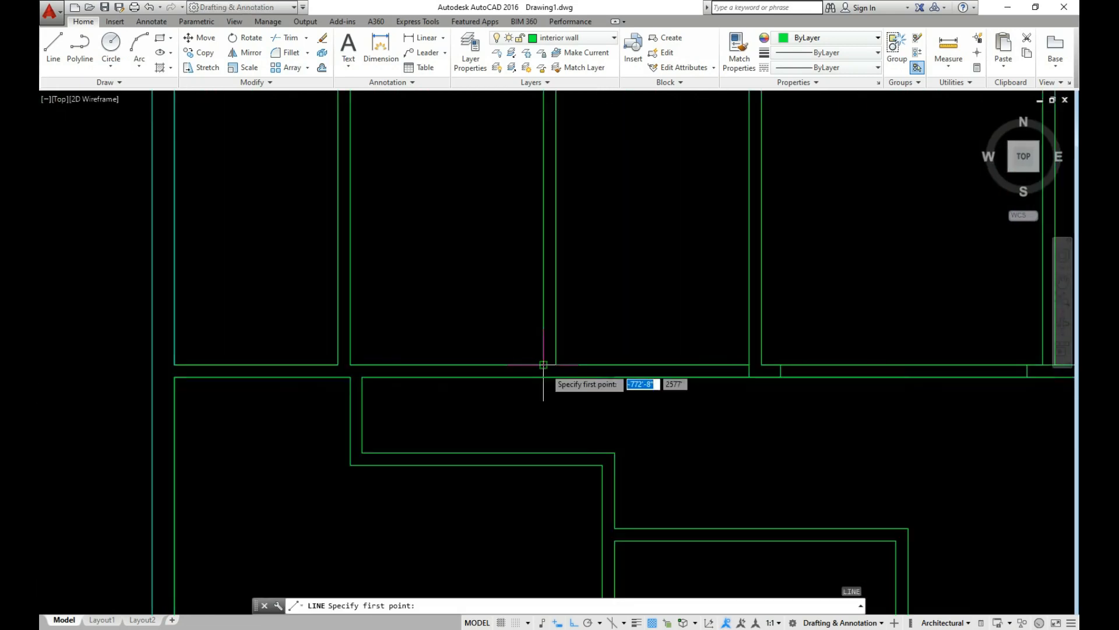
left_click(543, 365)
left_click(543, 377)
key("Escape")
scroll(553, 469, "down", 1)
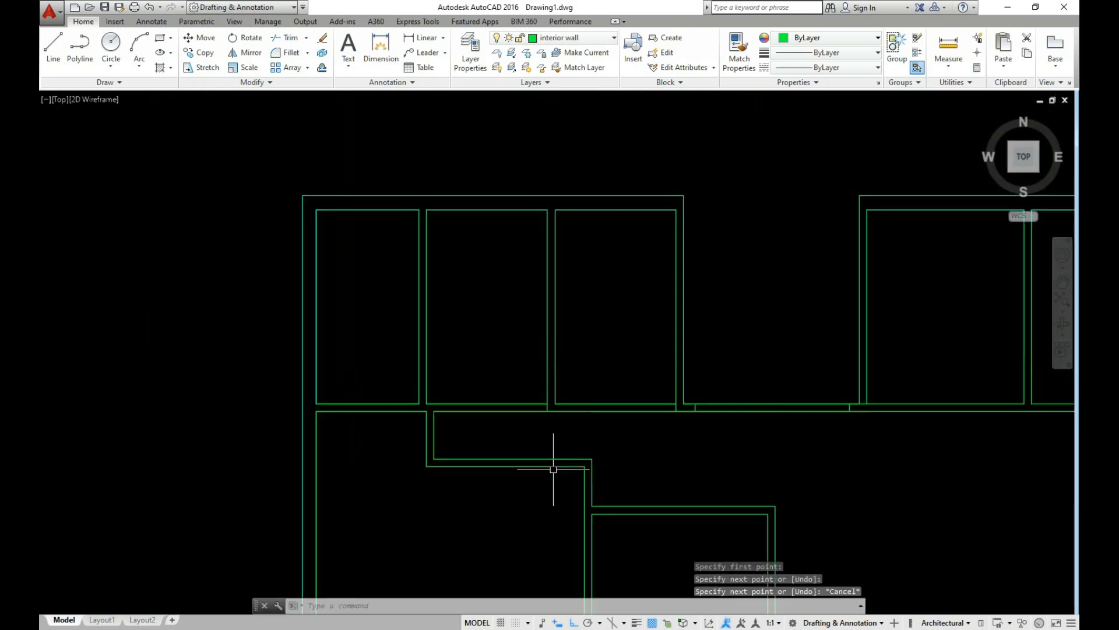
Step: Draw a 5" vertical line across the stepped wall at its inner right corner, up to the wall's upper line
scroll(533, 422, "up", 6)
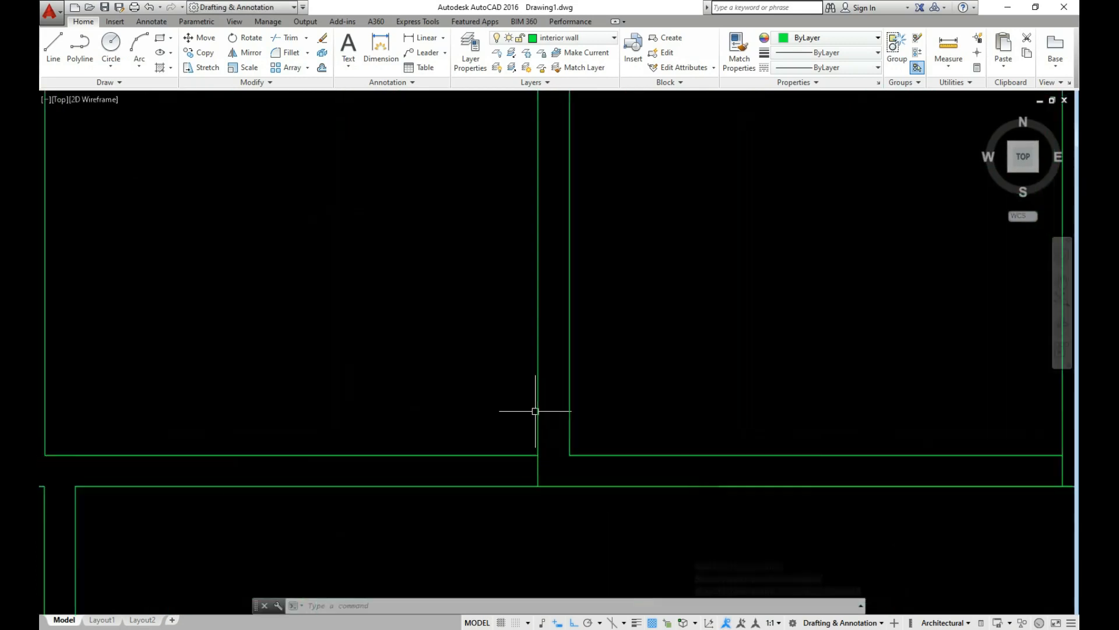
scroll(534, 435, "down", 5)
scroll(532, 506, "up", 5)
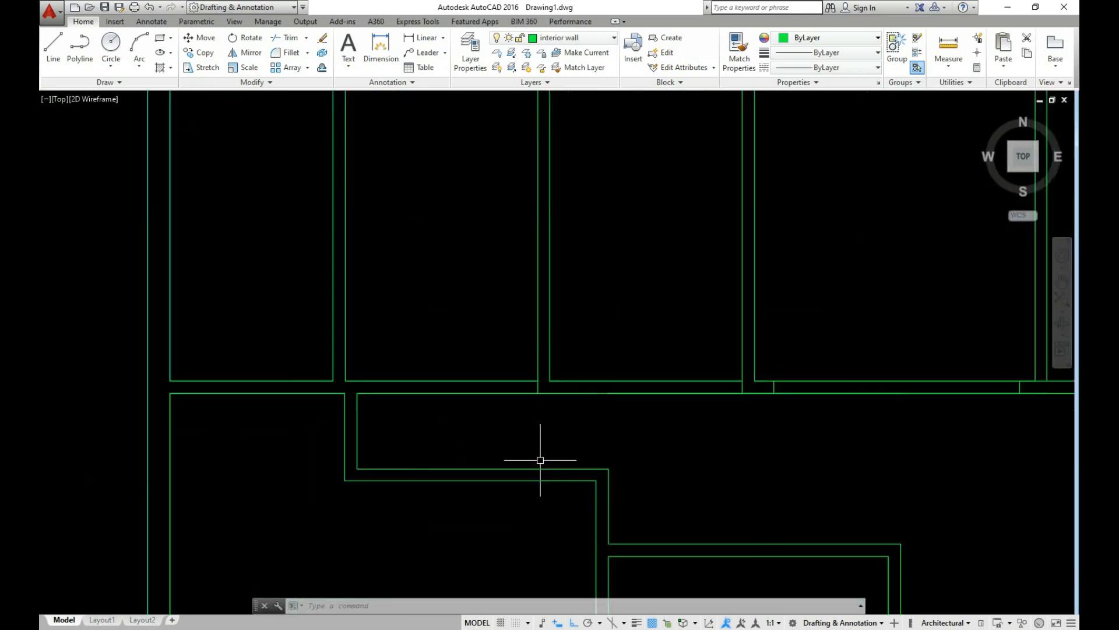
key("l")
key("Return")
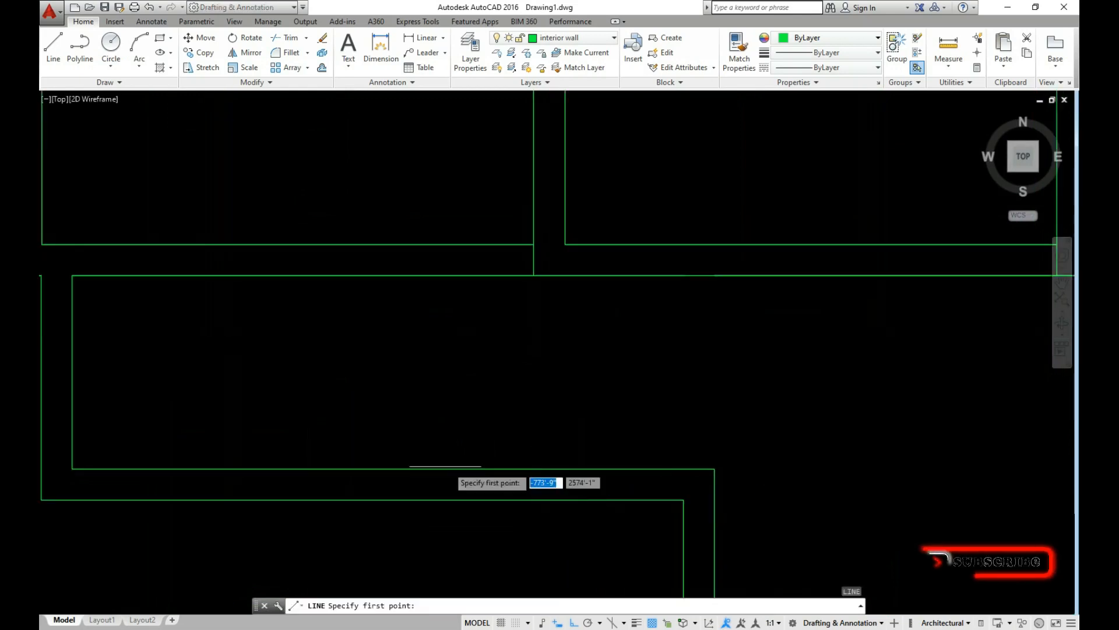
scroll(347, 475, "down", 2)
left_click(557, 490)
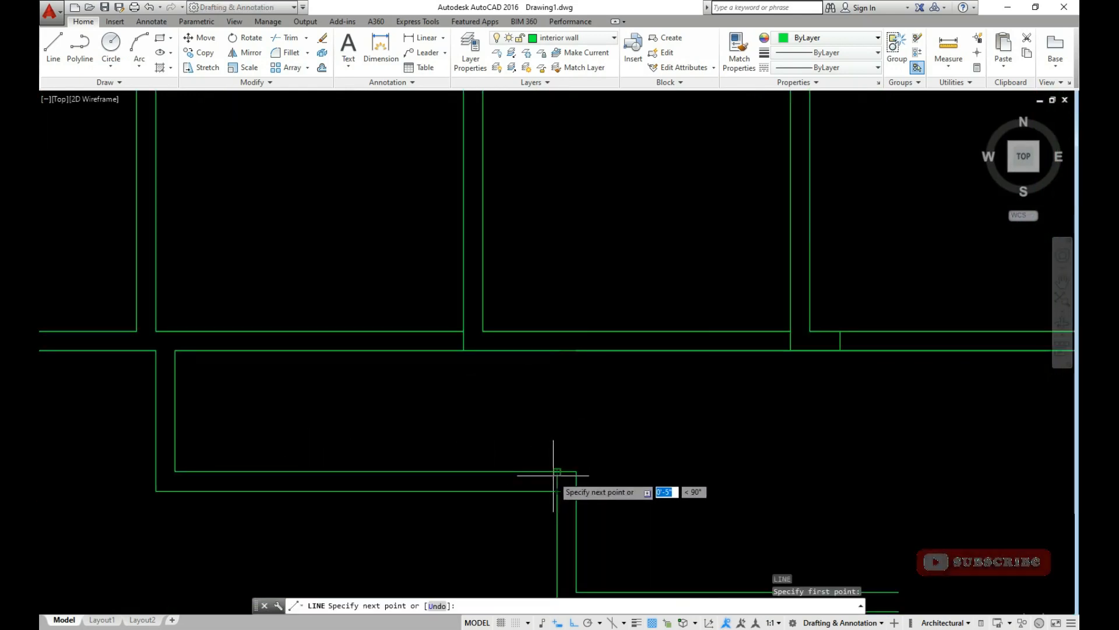
key("Escape")
Step: Draw a short vertical line across the small room's top wall where it meets the left divider wall
scroll(525, 460, "down", 3)
scroll(501, 469, "up", 5)
key("l")
key("Return")
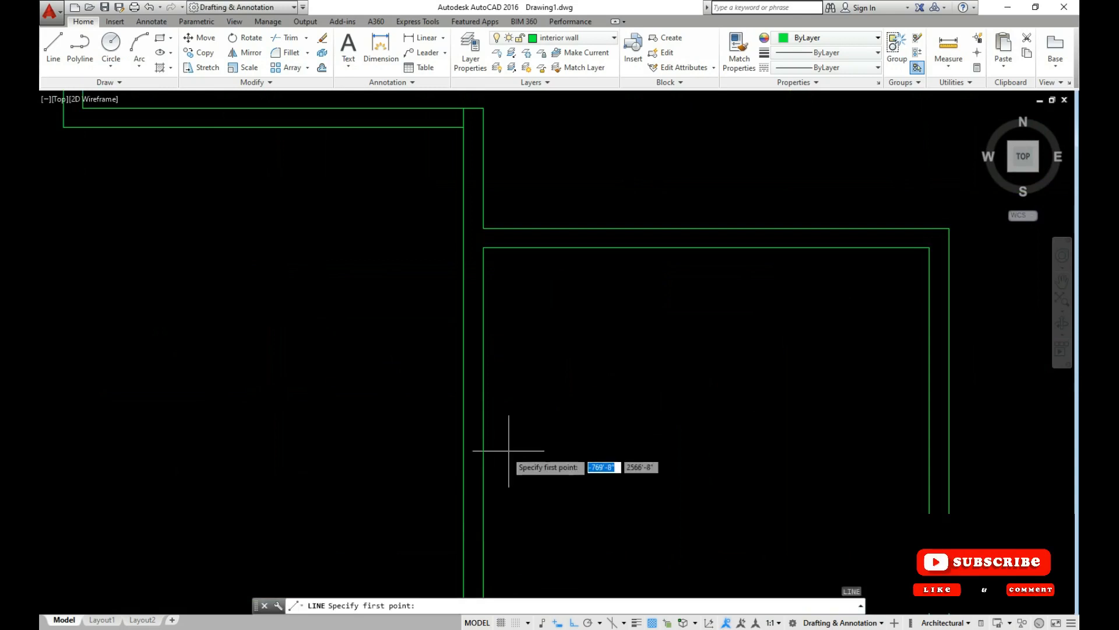
scroll(554, 448, "down", 2)
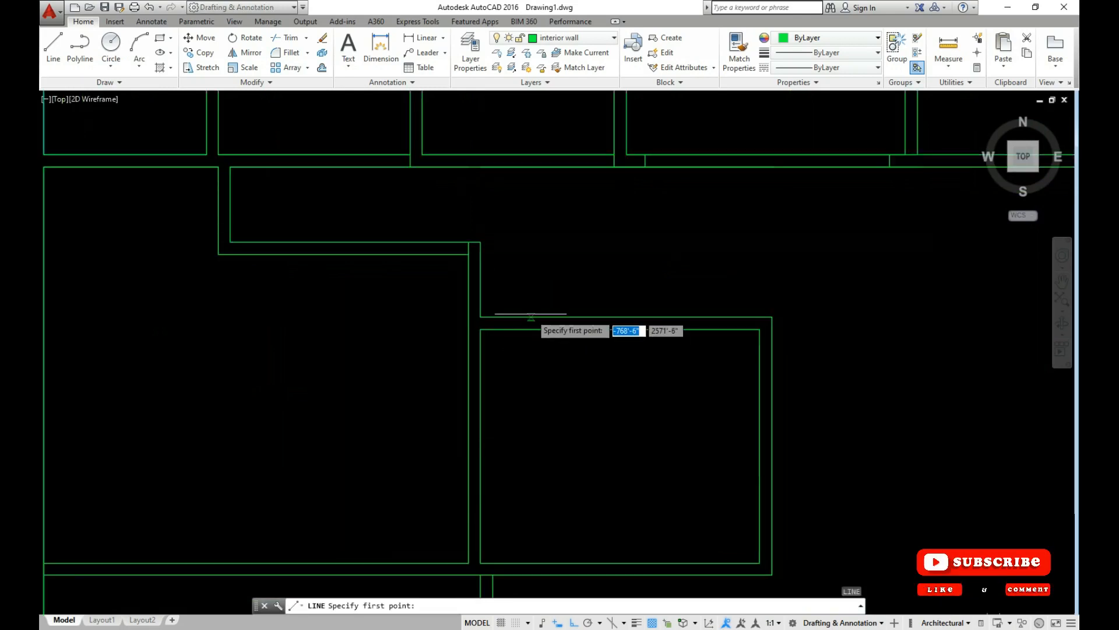
left_click(480, 317)
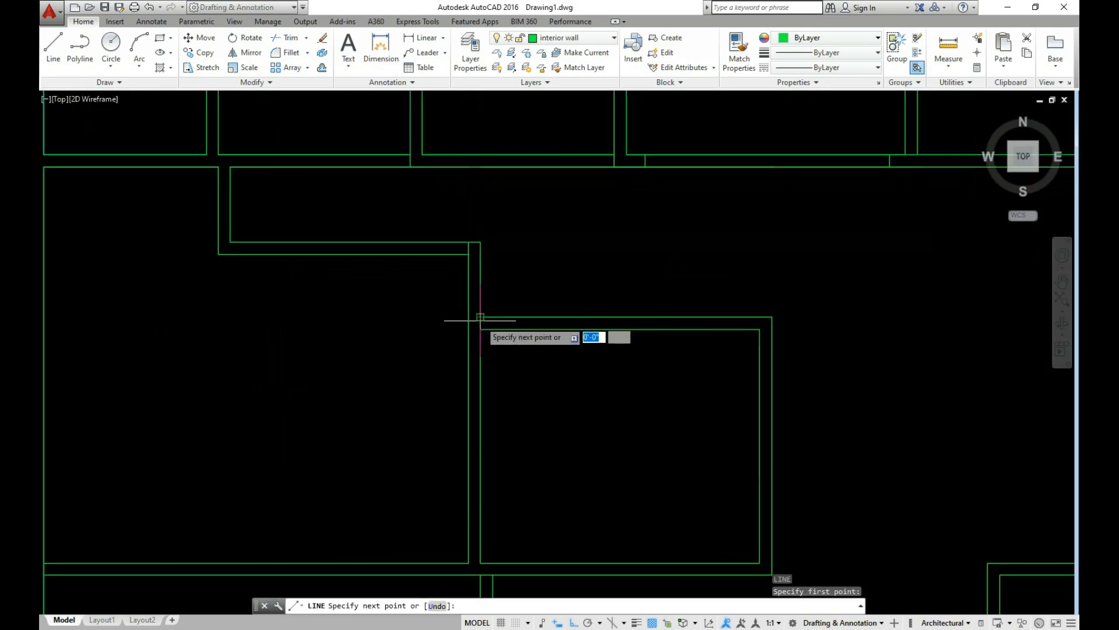
key("Escape")
scroll(425, 400, "down", 4)
scroll(419, 316, "up", 2)
scroll(419, 316, "up", 4)
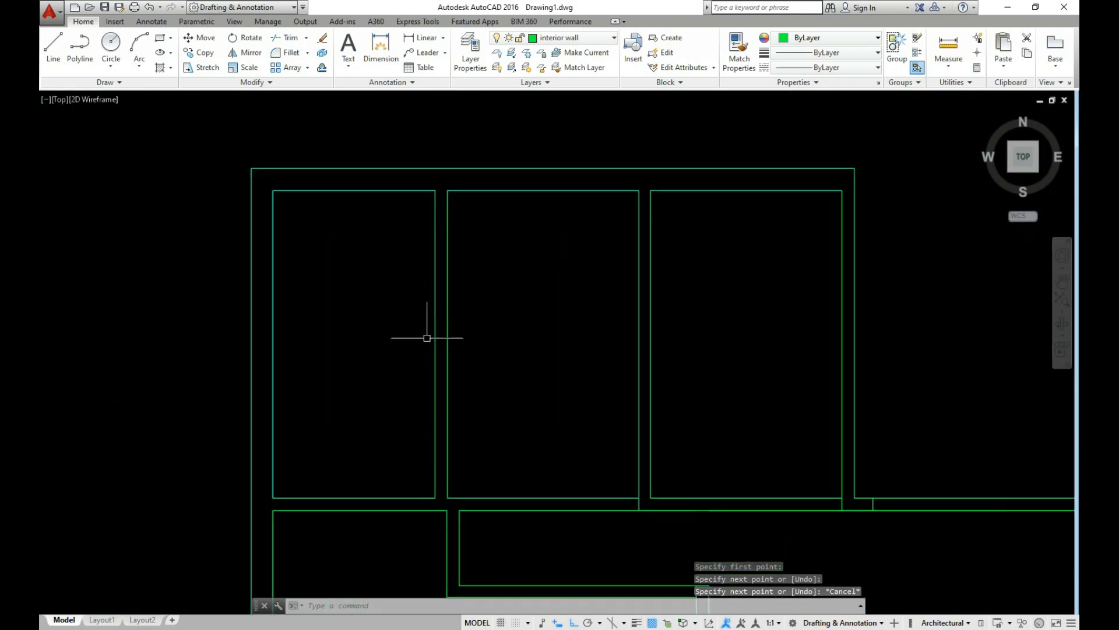
scroll(445, 355, "down", 8)
scroll(519, 443, "up", 4)
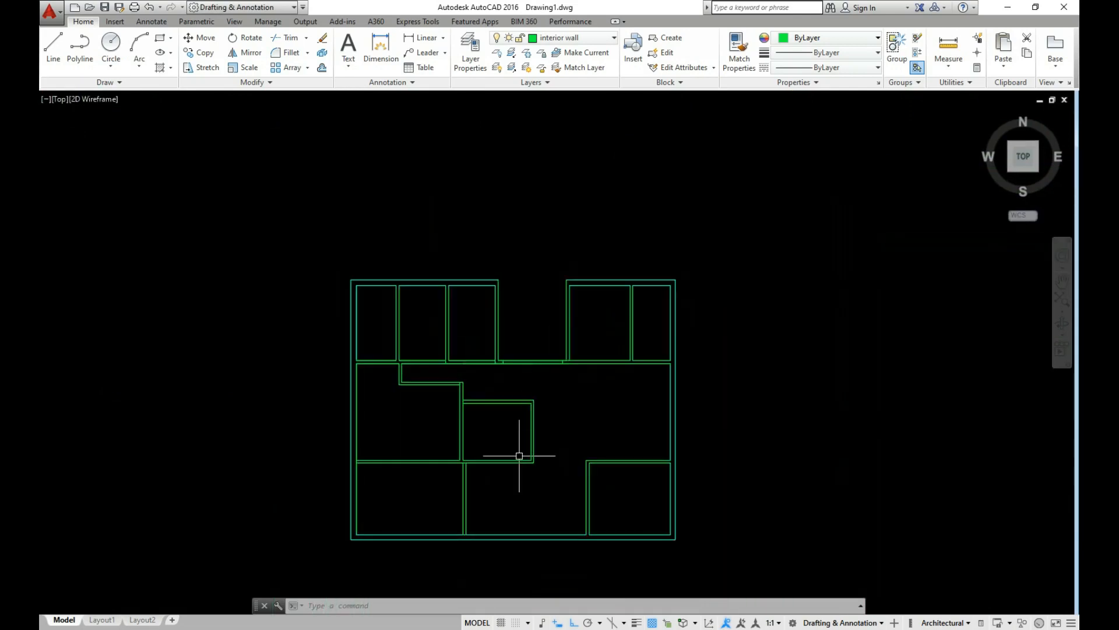
scroll(676, 495, "down", 2)
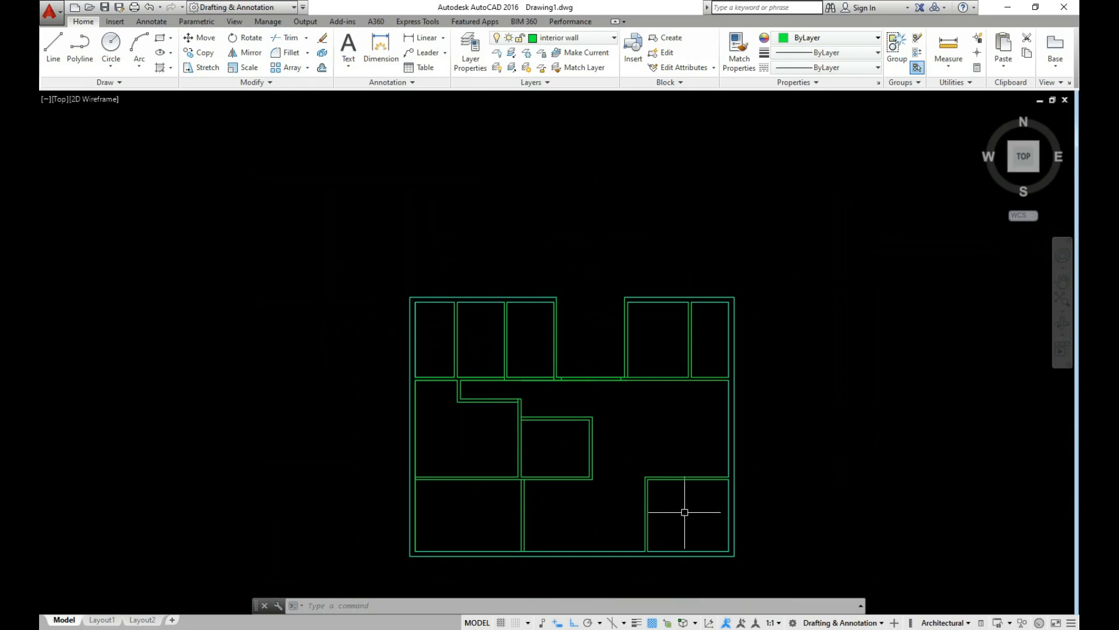
Step: Try a 6' downward offset of the bottom-right room's upper wall line, and erase the copy
scroll(705, 520, "up", 3)
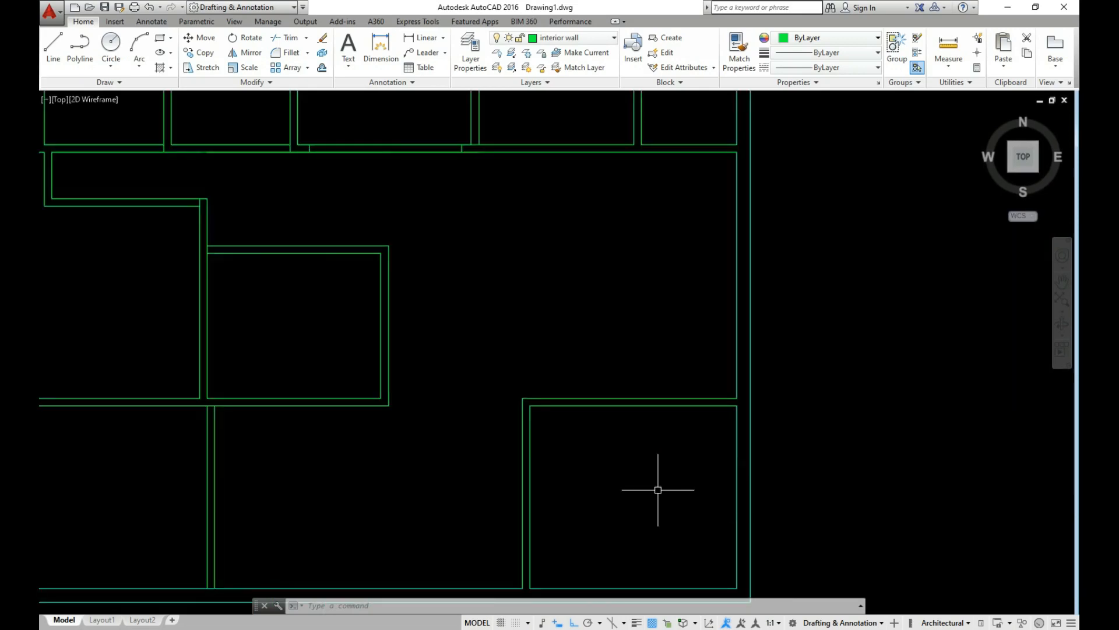
key("Return")
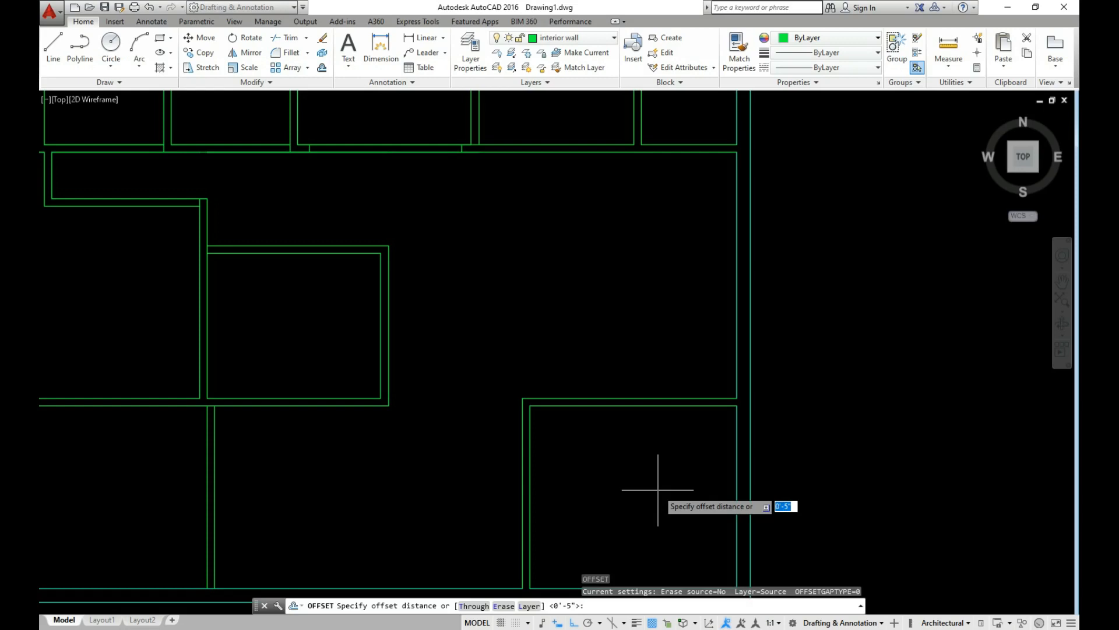
type("6")
key("Return")
left_click(644, 406)
left_click(652, 536)
scroll(654, 478, "down", 3)
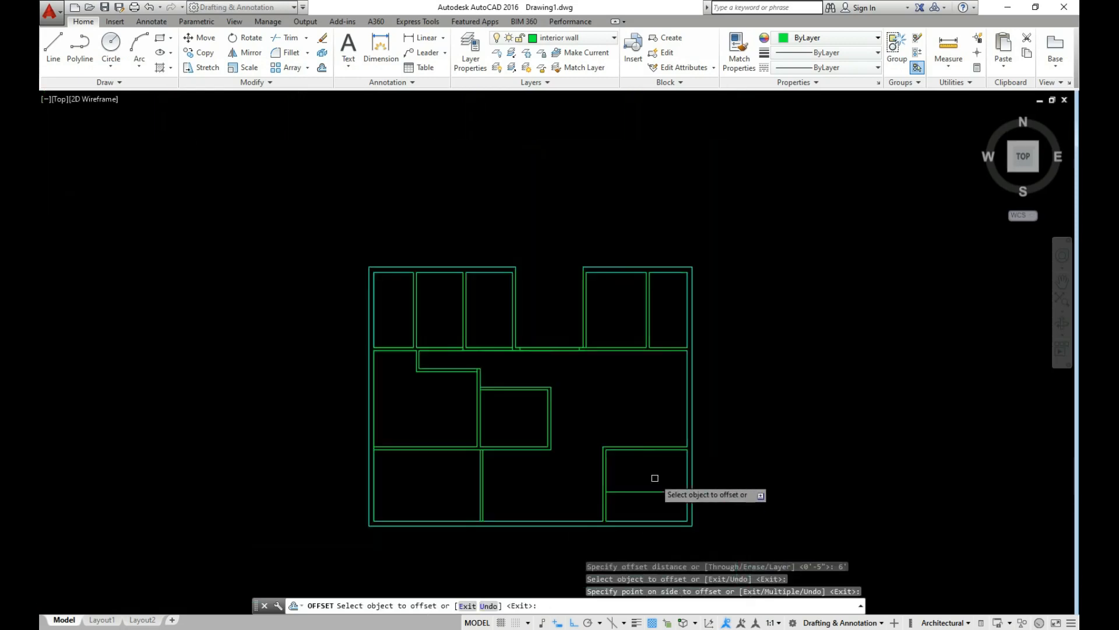
key("Escape")
scroll(644, 469, "up", 3)
scroll(590, 456, "down", 2)
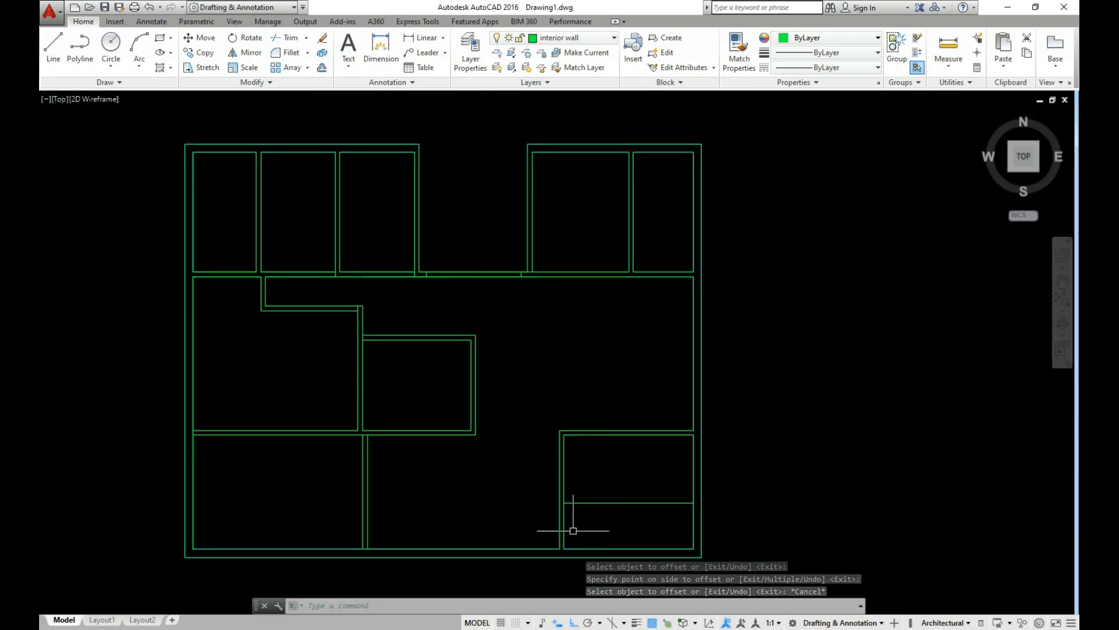
scroll(566, 530, "up", 2)
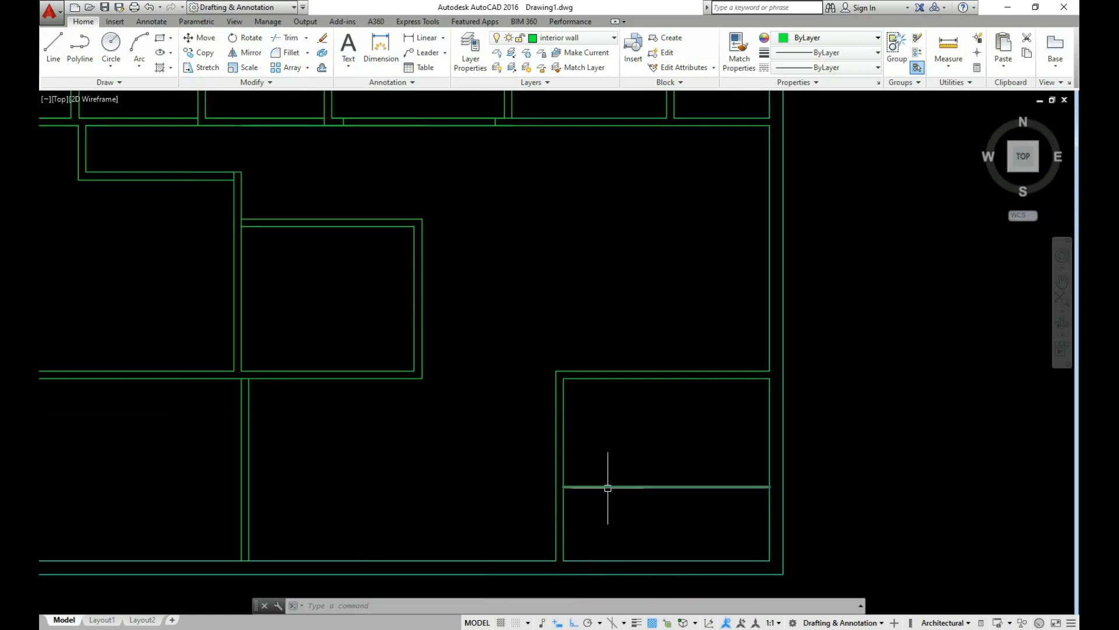
key("Delete")
scroll(572, 536, "down", 1)
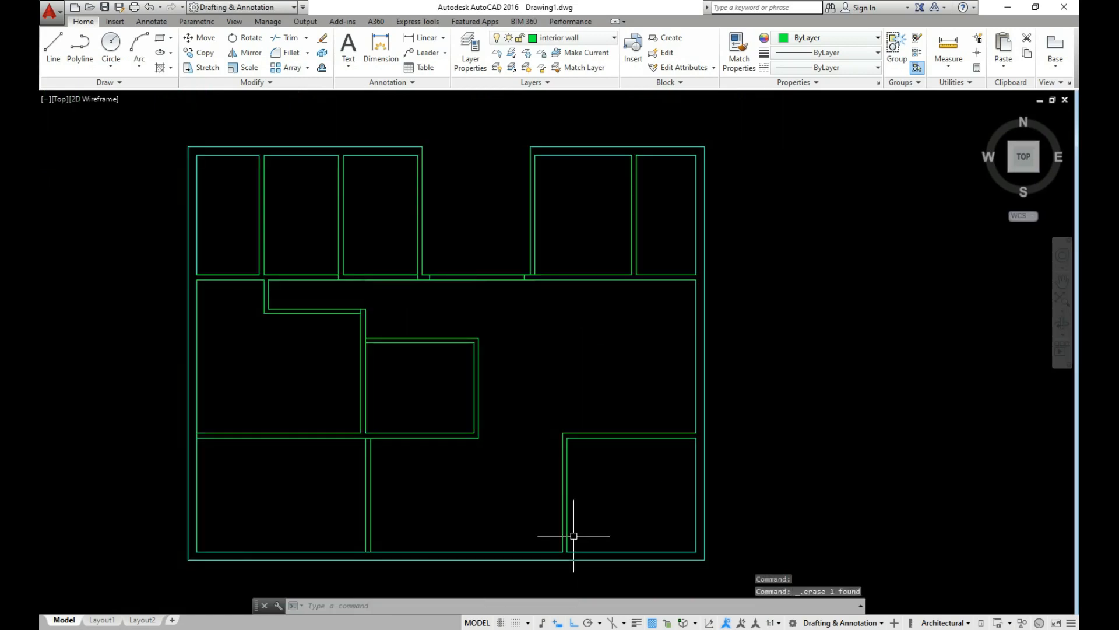
scroll(573, 535, "down", 1)
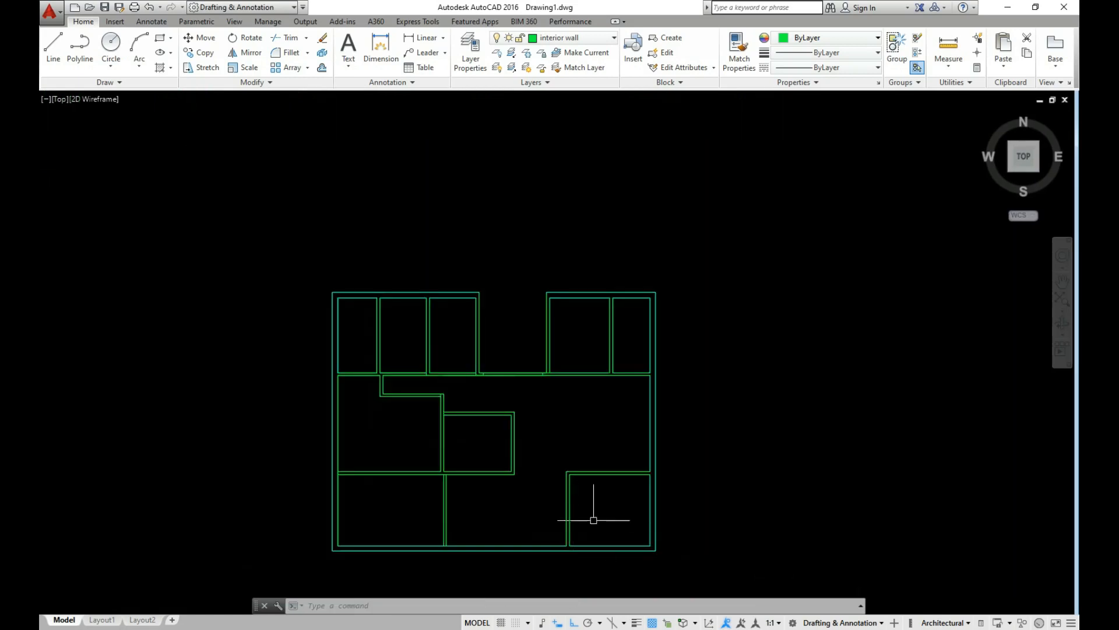
scroll(489, 530, "up", 4)
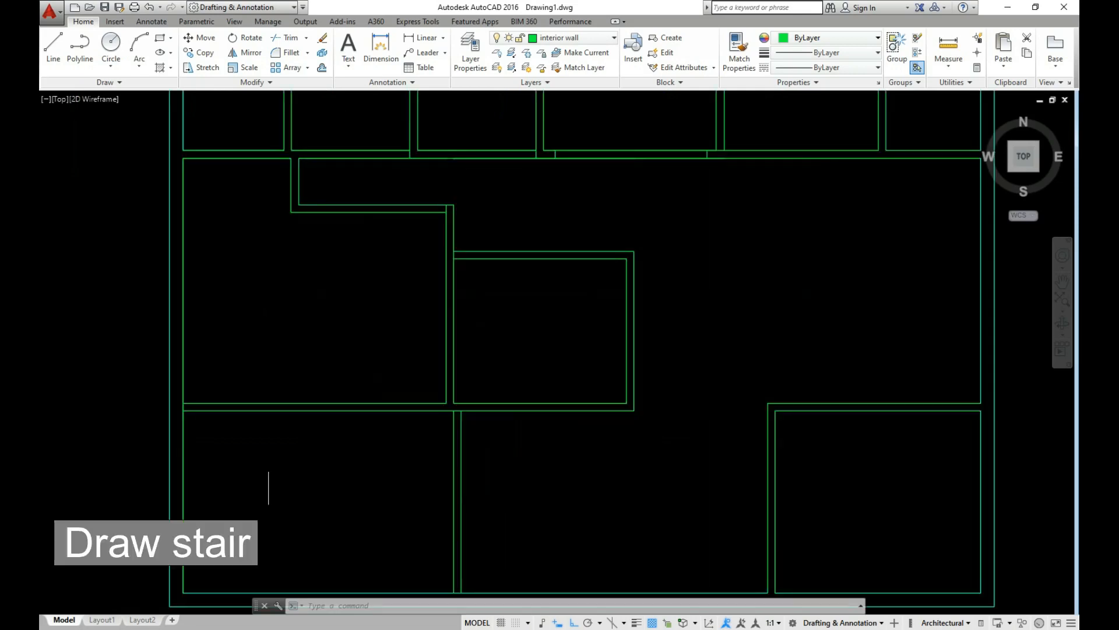
key("o")
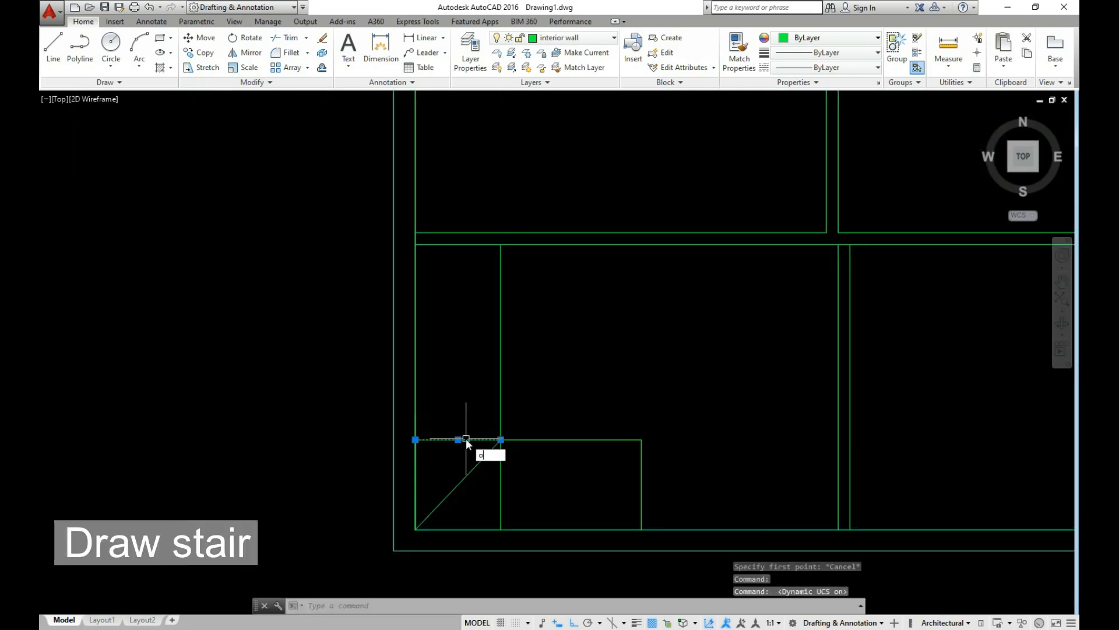
key("Return")
left_click(466, 441)
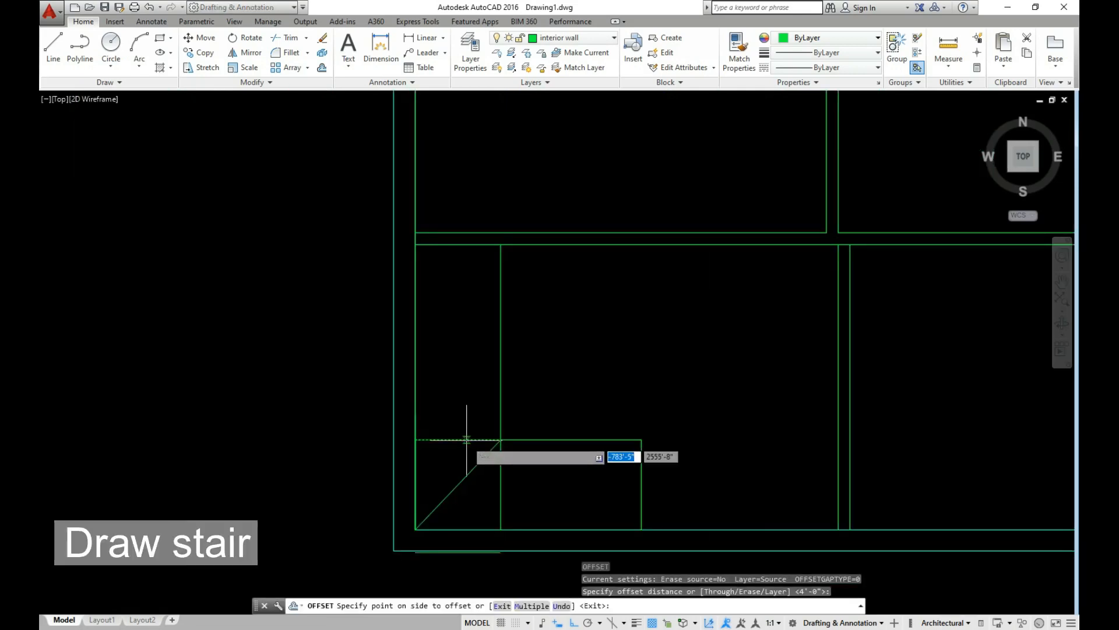
key("Escape")
Step: Offset the upper edge line of the stair's corner landing 8" upward as the first tread line
key("Return")
type("8")
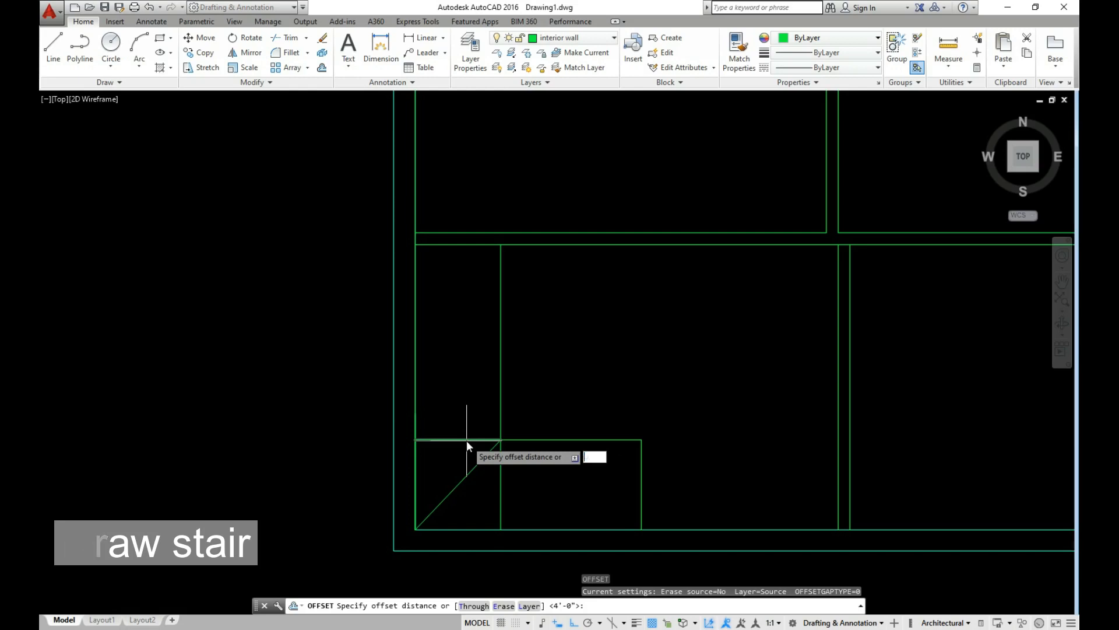
key("Return")
left_click(470, 440)
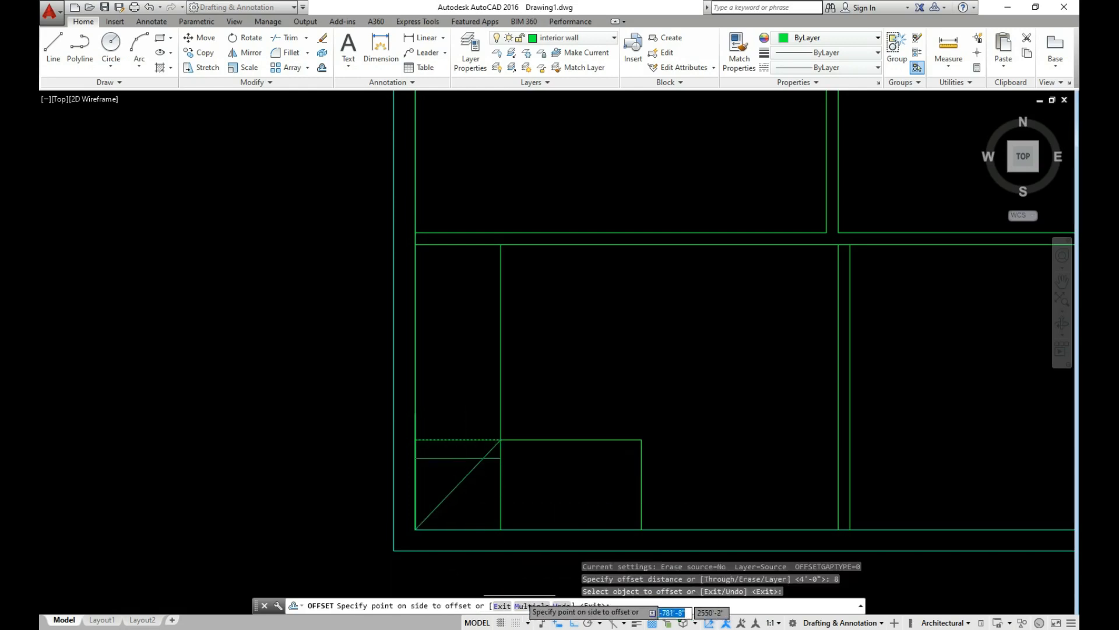
left_click(446, 402)
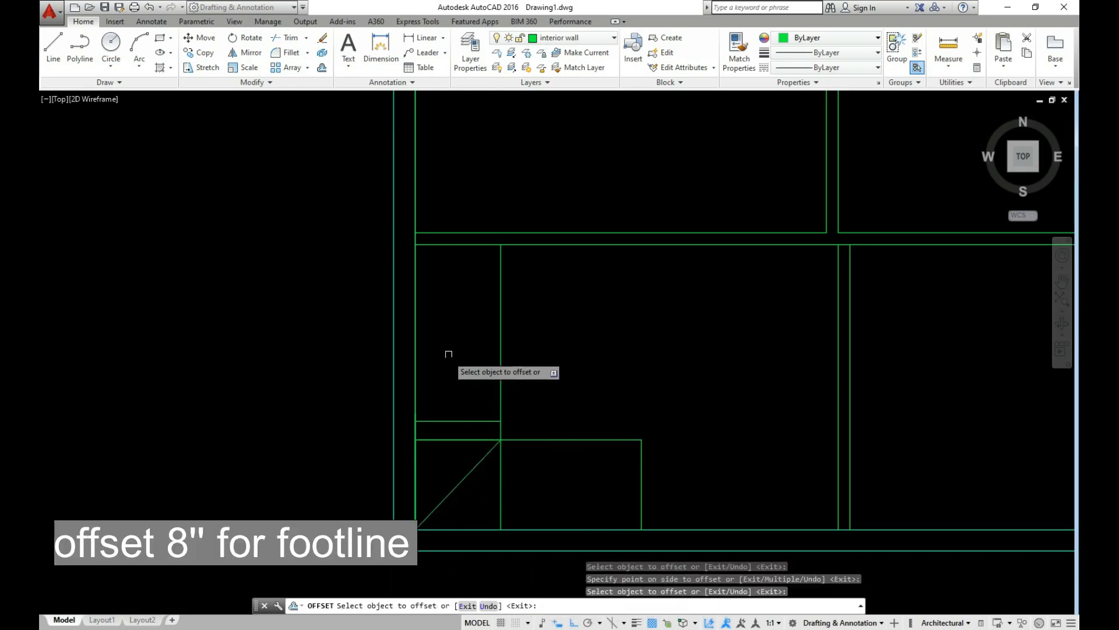
Step: Offset the first tread line repeatedly upward at 8" spacing, adding eight more treads to the vertical stair flight
left_click(465, 418)
type("m")
key("Return")
left_click(479, 361)
left_click(479, 352)
left_click(479, 334)
left_click(478, 315)
left_click(478, 287)
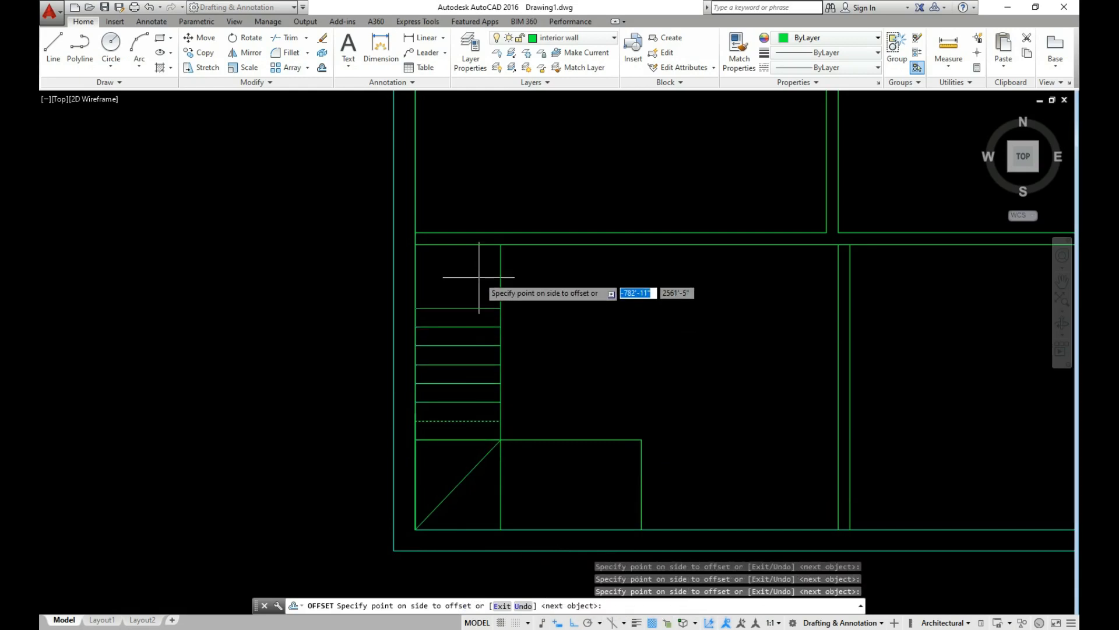
left_click(478, 266)
left_click(479, 253)
left_click(465, 251)
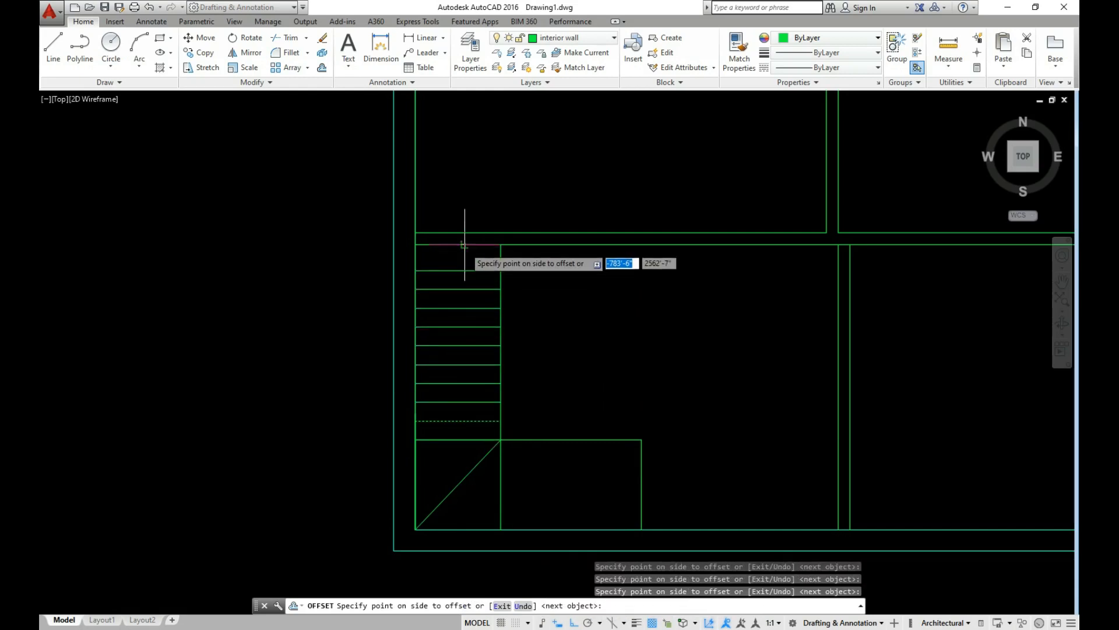
key("Return")
key("Return")
Step: Offset the corner landing's right edge repeatedly rightward at 8" spacing to add six tread lines to the horizontal stair flight
key("Return")
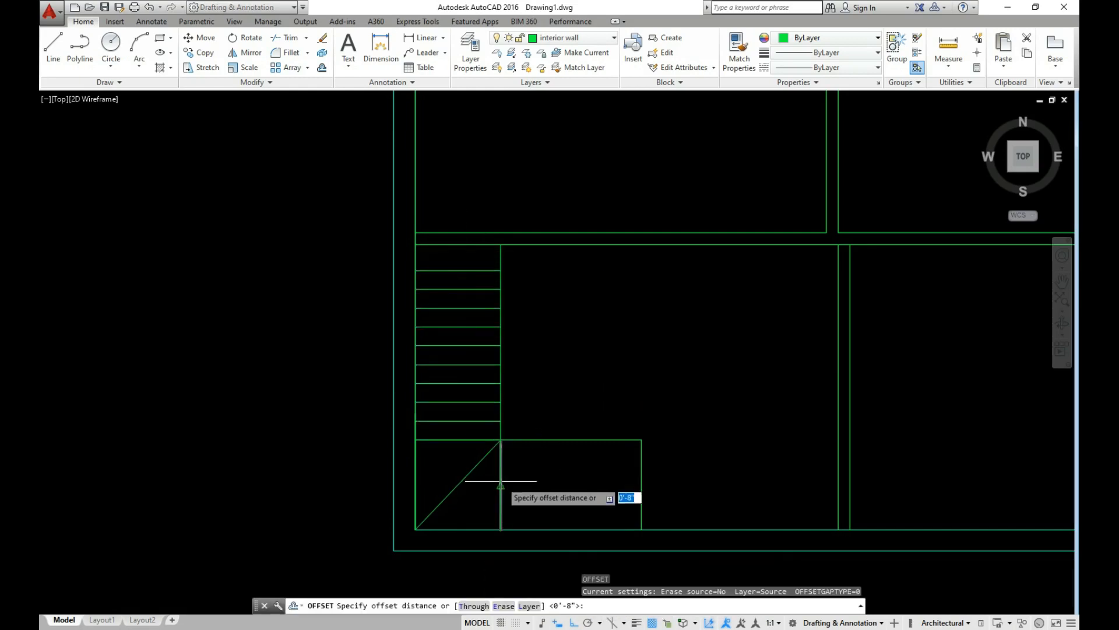
key("Return")
left_click(501, 487)
type("m")
key("Return")
left_click(525, 500)
left_click(554, 503)
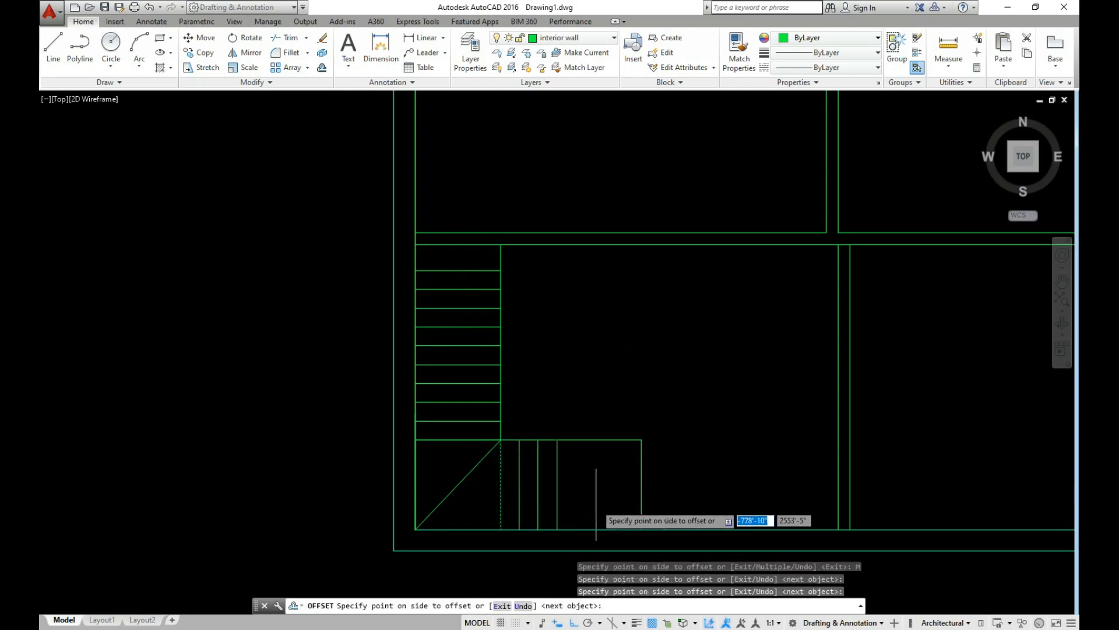
left_click(596, 505)
left_click(617, 503)
left_click(628, 504)
left_click(627, 503)
key("Return")
scroll(644, 469, "down", 3)
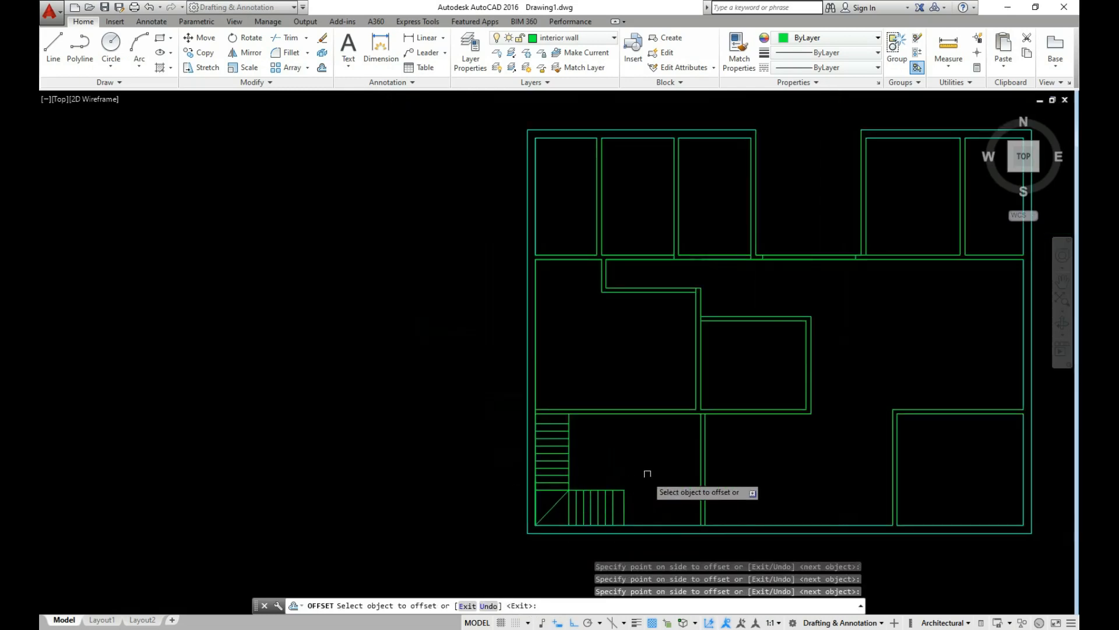
key("Escape")
scroll(645, 490, "up", 3)
scroll(589, 482, "down", 2)
type("l")
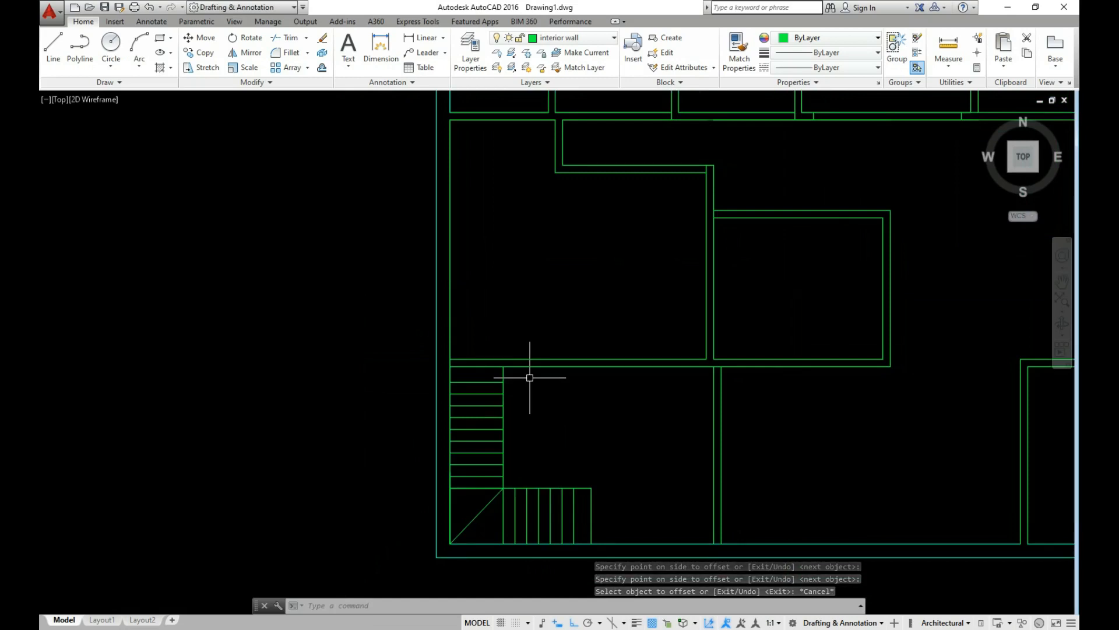
key("Return")
left_click(520, 367)
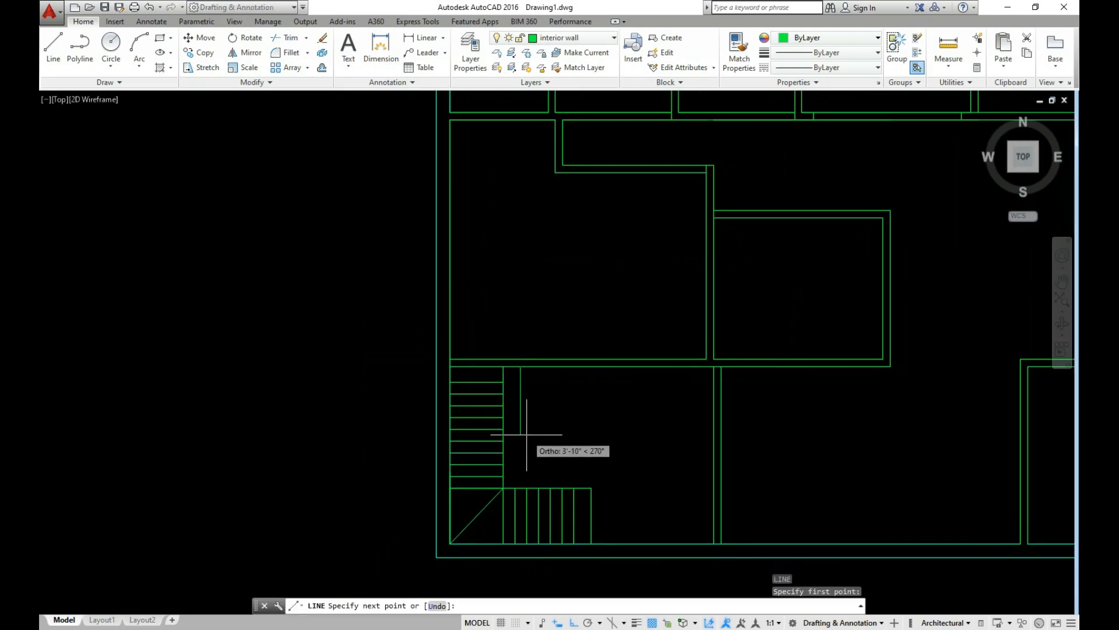
key("Escape")
scroll(637, 465, "down", 3)
scroll(627, 464, "up", 2)
scroll(637, 481, "down", 2)
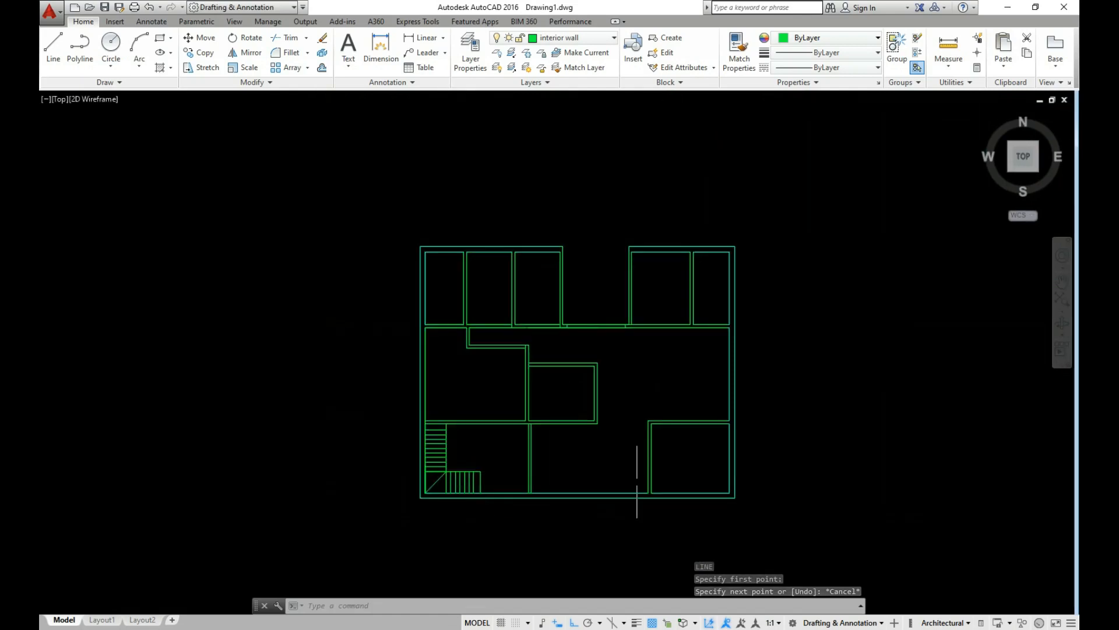
scroll(637, 484, "up", 2)
scroll(589, 482, "down", 2)
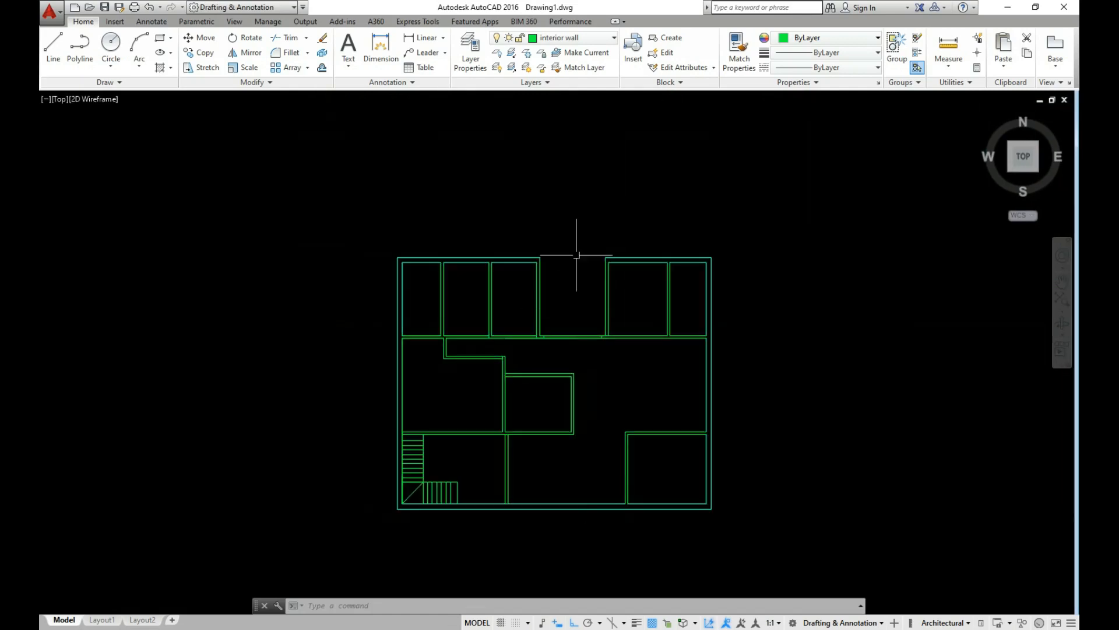
scroll(577, 255, "up", 2)
scroll(530, 545, "down", 2)
Step: Draw a short vertical line across the left end of the upper horizontal wall, along the outer wall's inner face
scroll(559, 538, "up", 2)
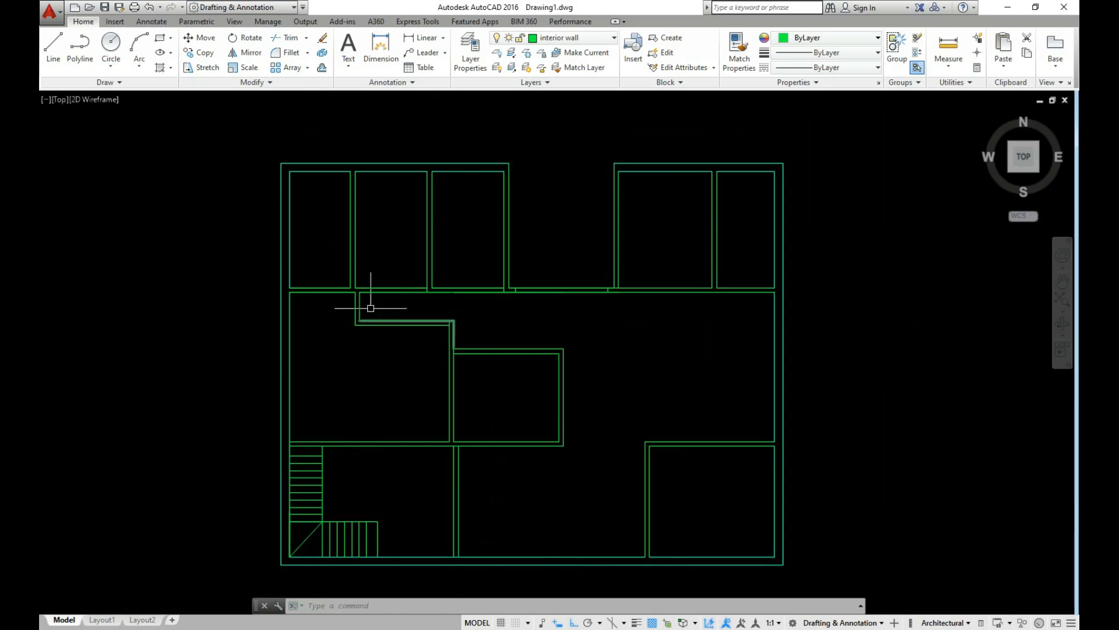
scroll(313, 296, "up", 4)
key("Return")
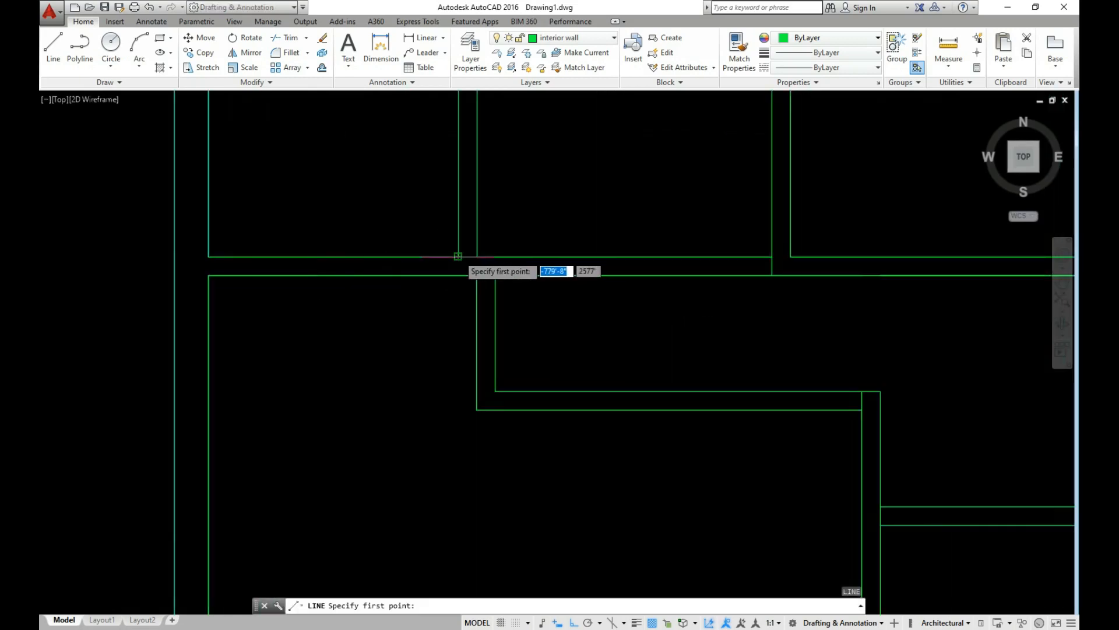
left_click(208, 275)
key("Escape")
scroll(433, 422, "down", 3)
Step: Draw a short horizontal line across the divider wall at the small middle room's upper-left inner corner
scroll(480, 544, "up", 4)
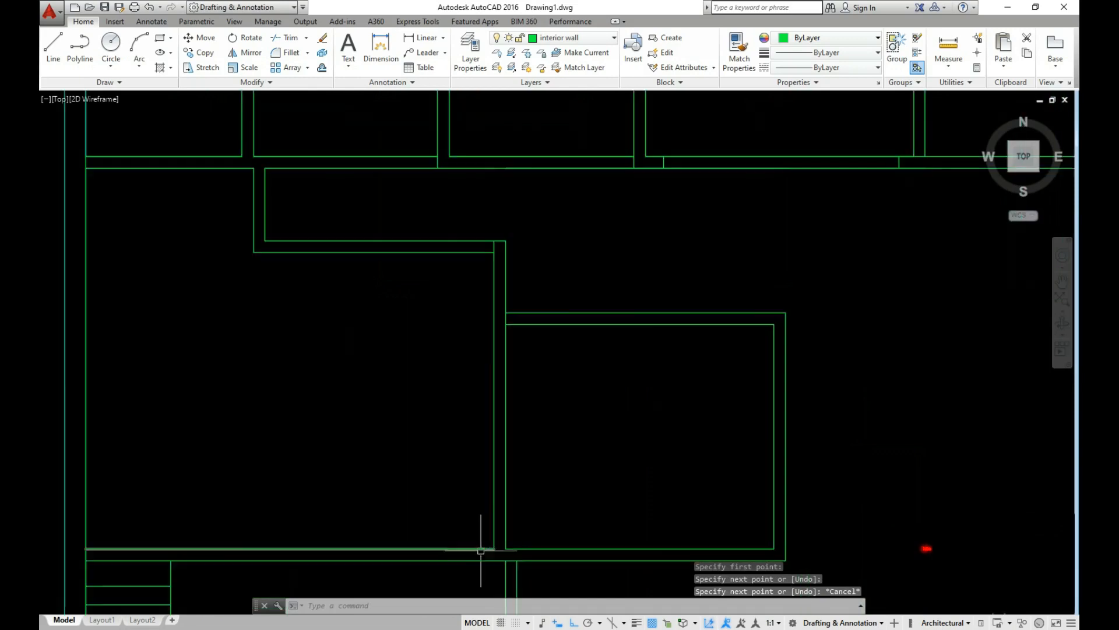
key("Return")
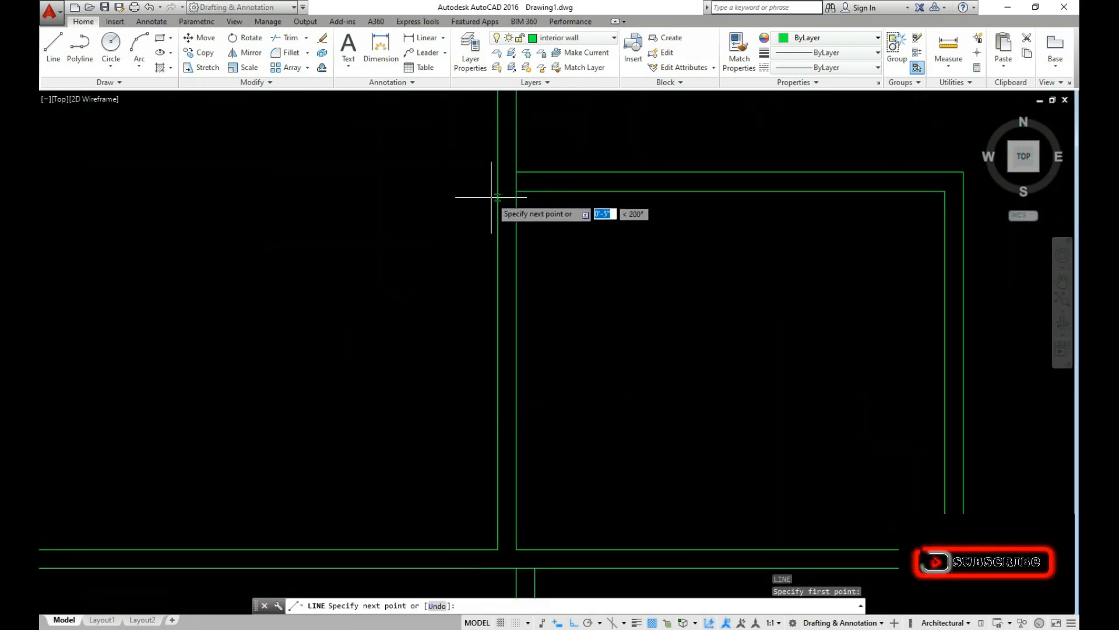
key("Escape")
scroll(505, 562, "down", 4)
Step: Draw a short vertical line across the upper horizontal wall, in line with the left face of the top-right divider
scroll(473, 520, "up", 4)
scroll(896, 488, "up", 6)
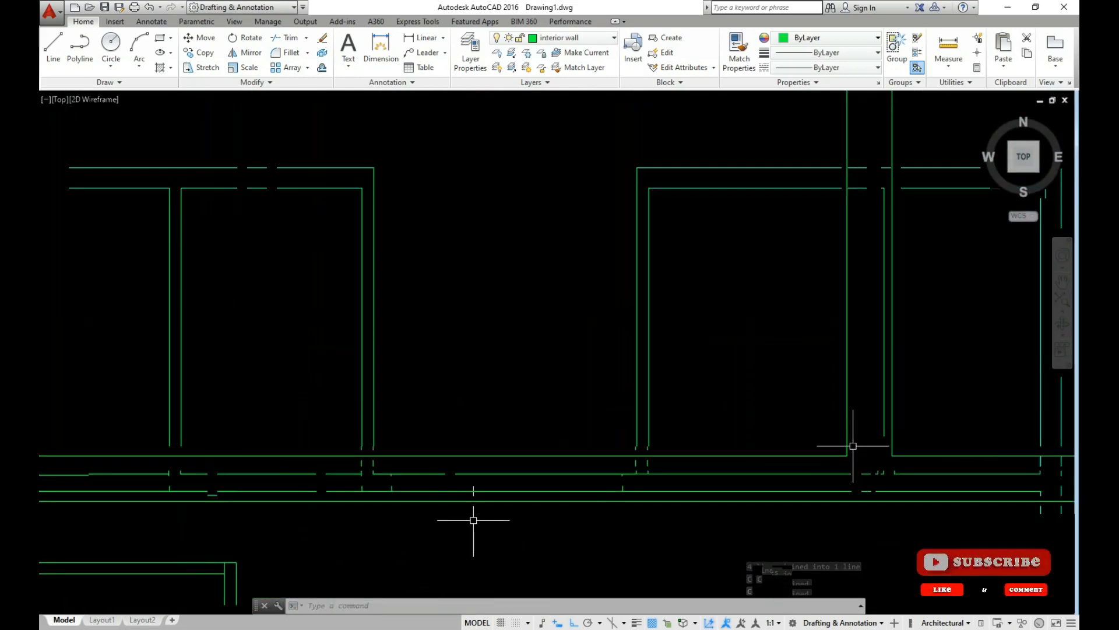
key("Return")
left_click(847, 454)
left_click(848, 500)
key("Escape")
scroll(836, 507, "down", 6)
Step: Draw a short vertical line across the right end of the upper horizontal wall, along the outer wall's inner face
scroll(987, 507, "up", 2)
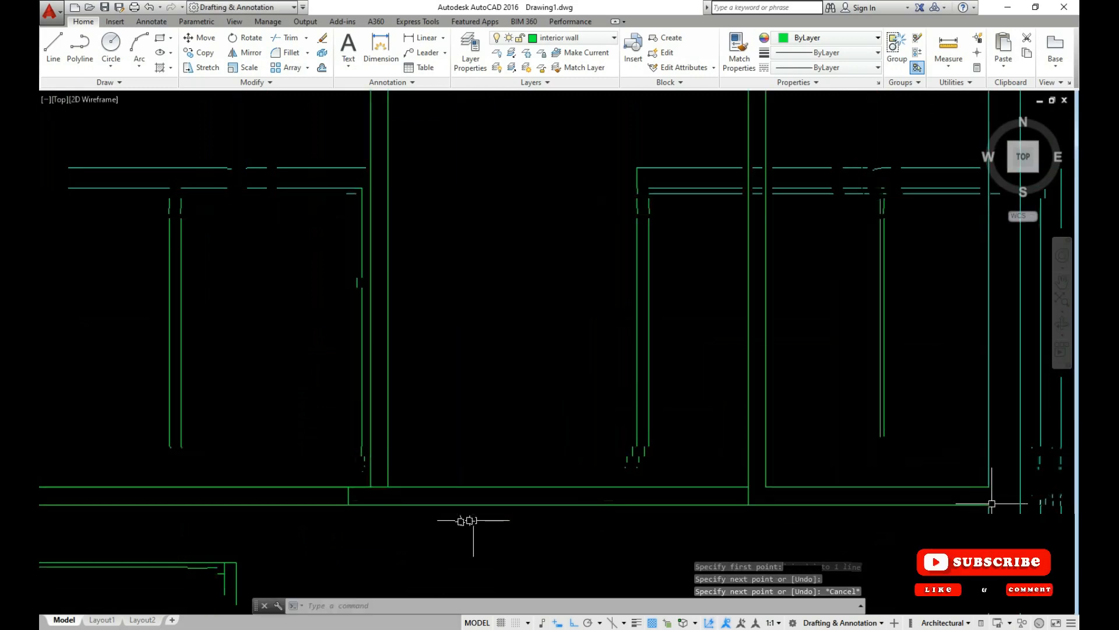
key("Escape")
key("Return")
left_click(989, 486)
left_click(989, 504)
key("Escape")
scroll(970, 531, "down", 2)
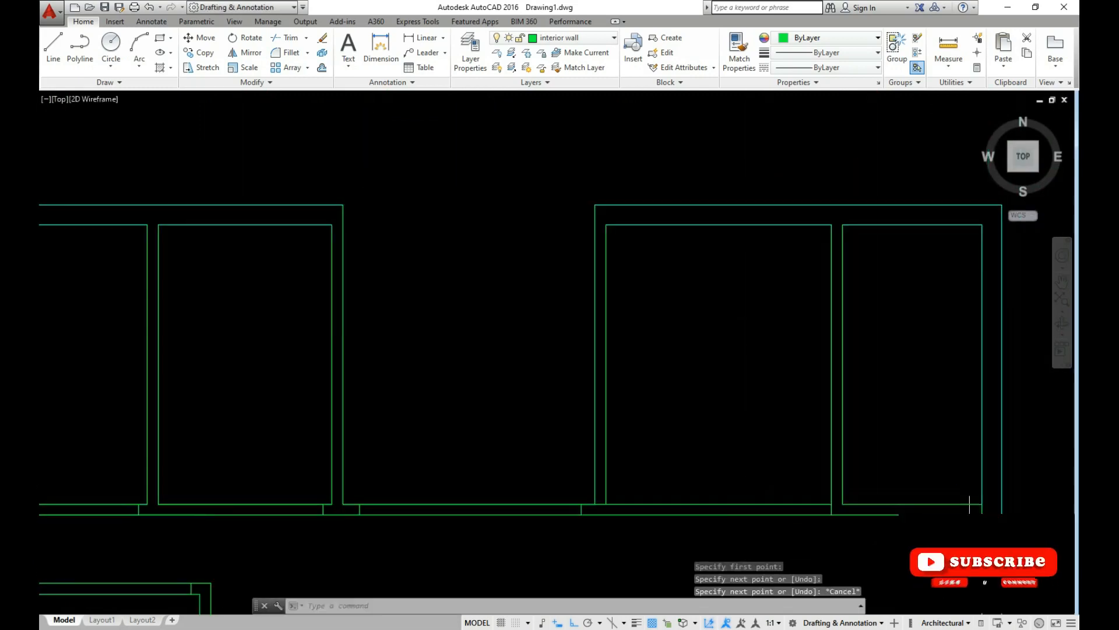
scroll(969, 505, "down", 2)
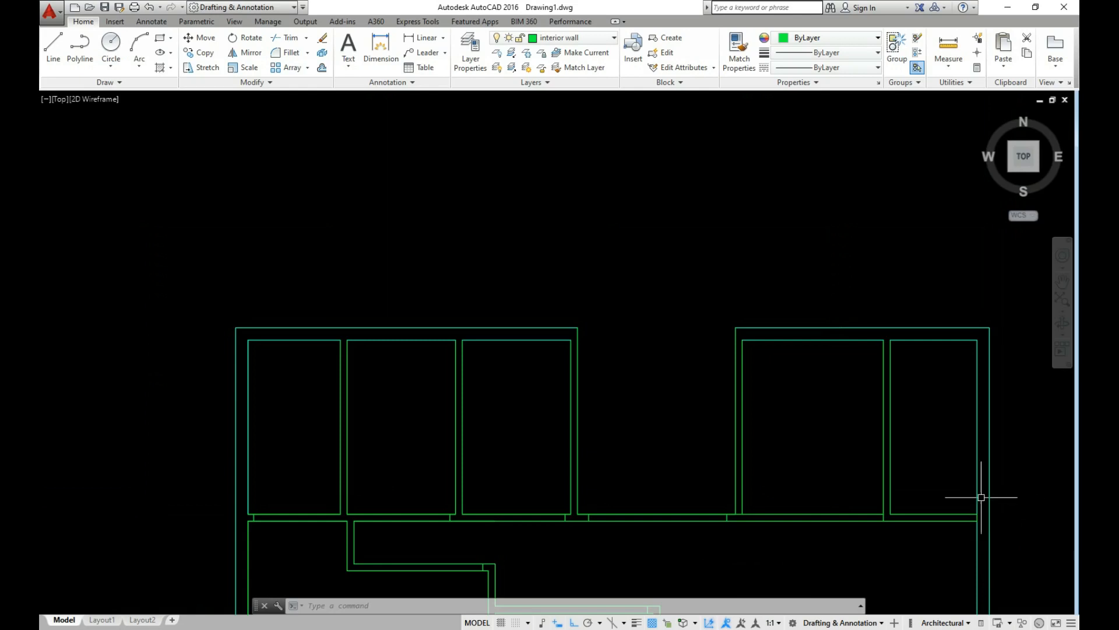
scroll(981, 497, "down", 4)
middle_click_drag(727, 548, 470, 422)
scroll(470, 423, "up", 3)
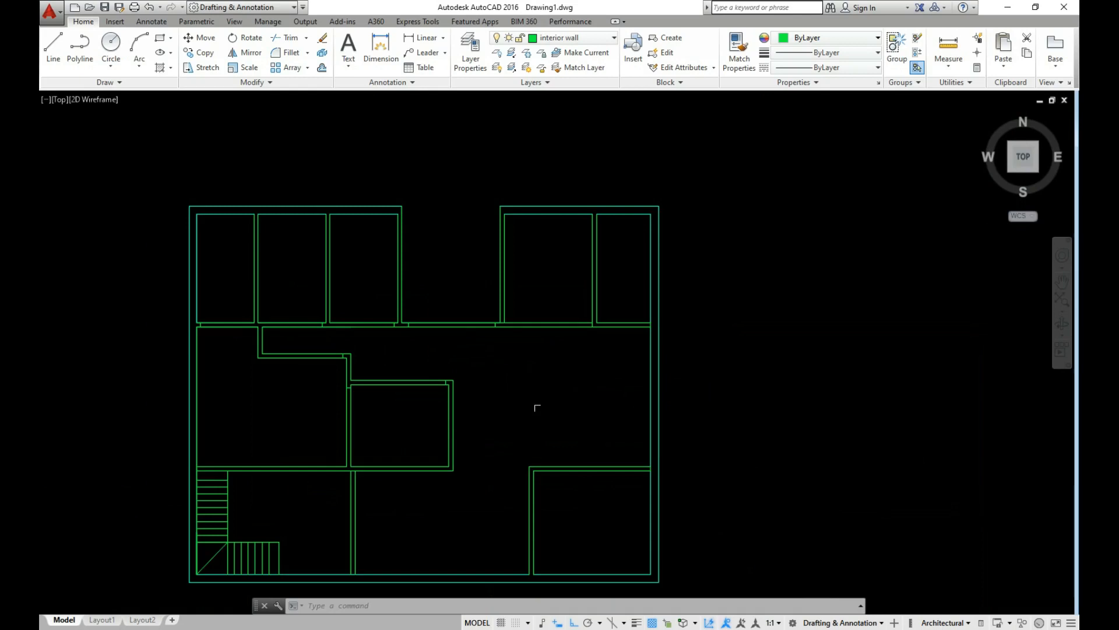
scroll(538, 436, "down", 4)
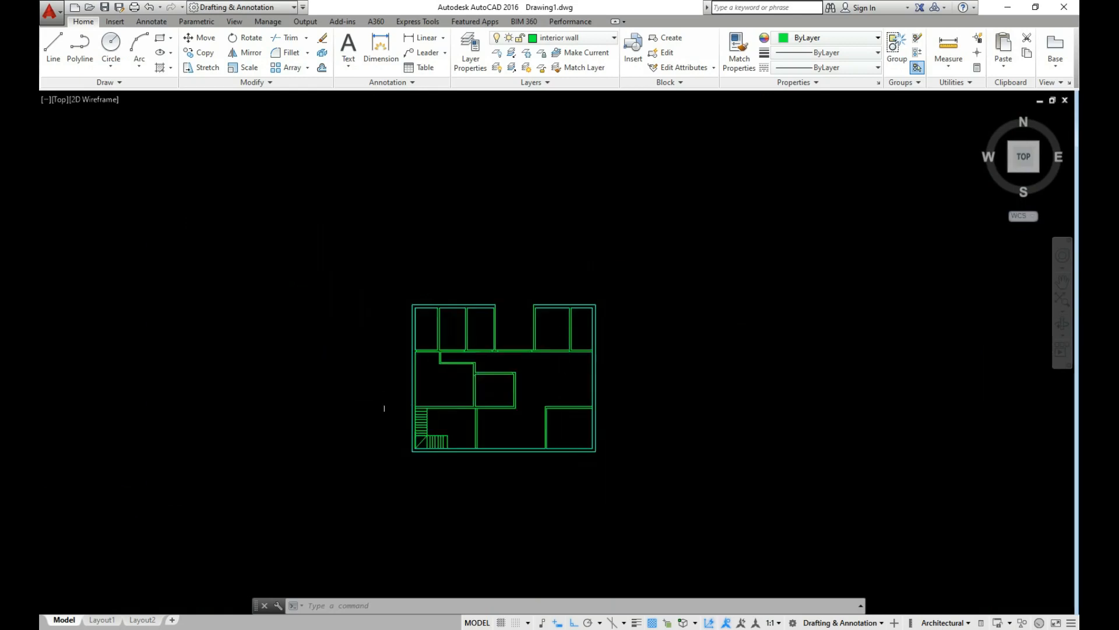
Step: Offset the two short closing lines at the top-right divider and at the upper wall's right end to the left
scroll(509, 359, "up", 7)
scroll(505, 302, "down", 3)
scroll(505, 303, "up", 6)
type("o")
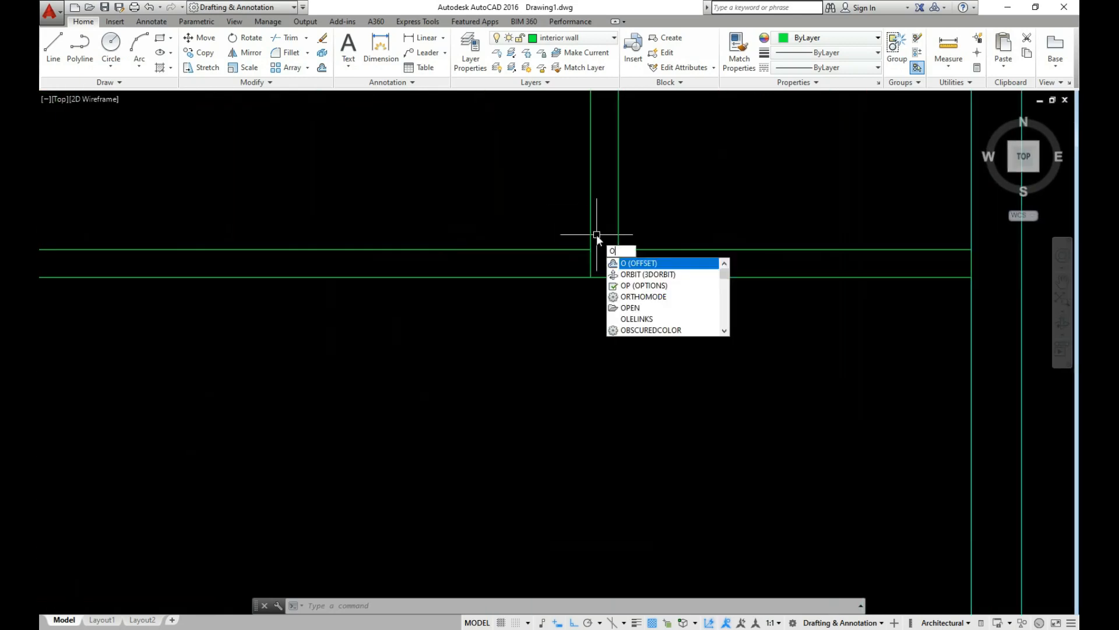
key("Return")
key("Return")
left_click(590, 262)
left_click(568, 263)
left_click(971, 262)
left_click(825, 262)
scroll(811, 317, "down", 1)
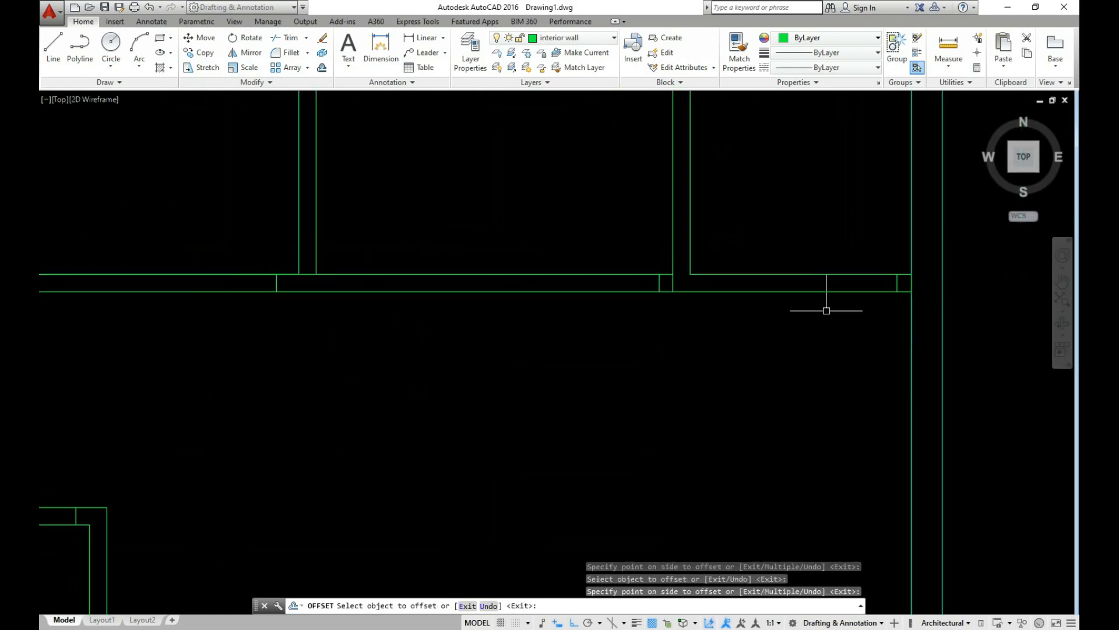
key("Return")
Step: Erase the original short closing lines at the top-right divider and at the right outer wall
left_click(912, 283)
left_click(672, 284)
key("Delete")
scroll(786, 336, "down", 2)
scroll(784, 392, "down", 2)
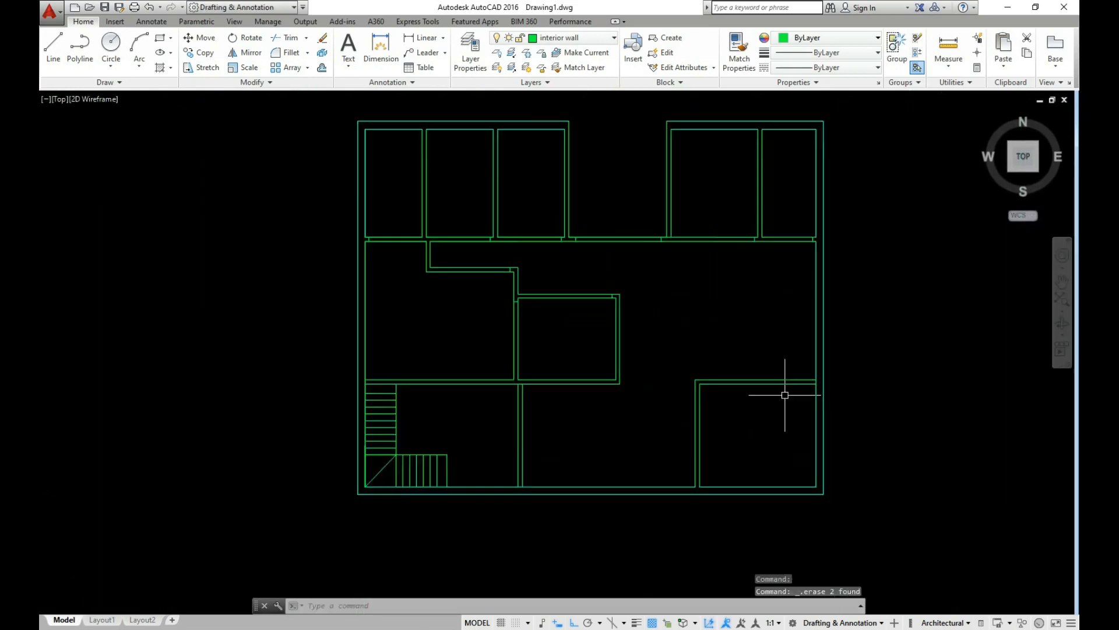
Step: Draw a short horizontal line across the bottom-right room's left wall at its upper inner corner
scroll(707, 379, "up", 5)
scroll(602, 457, "down", 4)
key("Return")
key("Escape")
type("l")
key("Return")
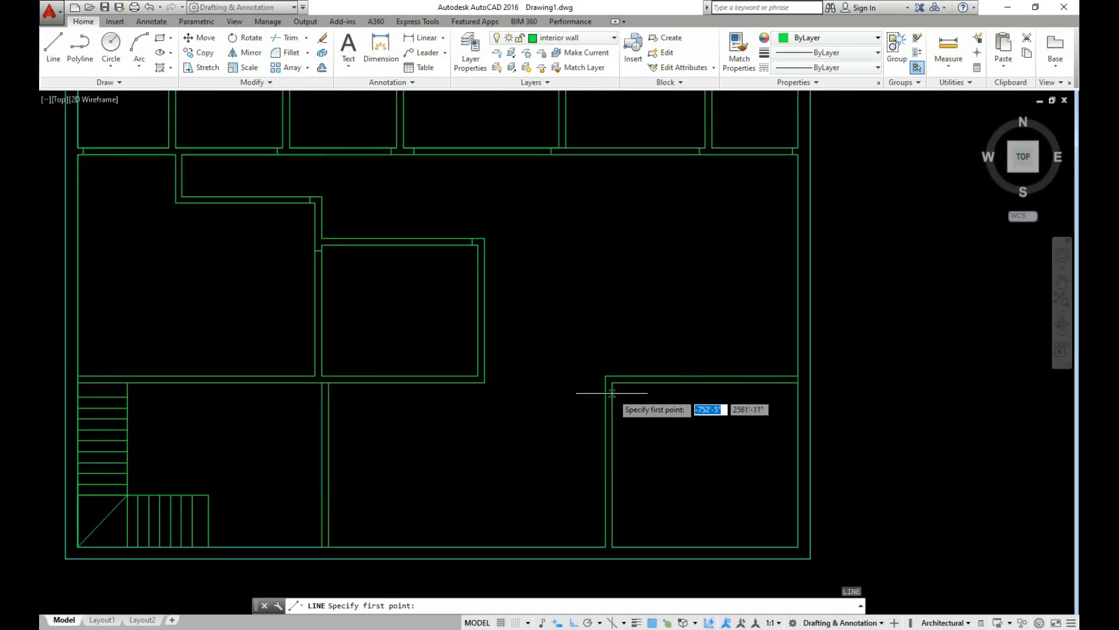
scroll(607, 387, "up", 4)
scroll(607, 388, "down", 4)
scroll(608, 386, "up", 4)
scroll(608, 386, "up", 1)
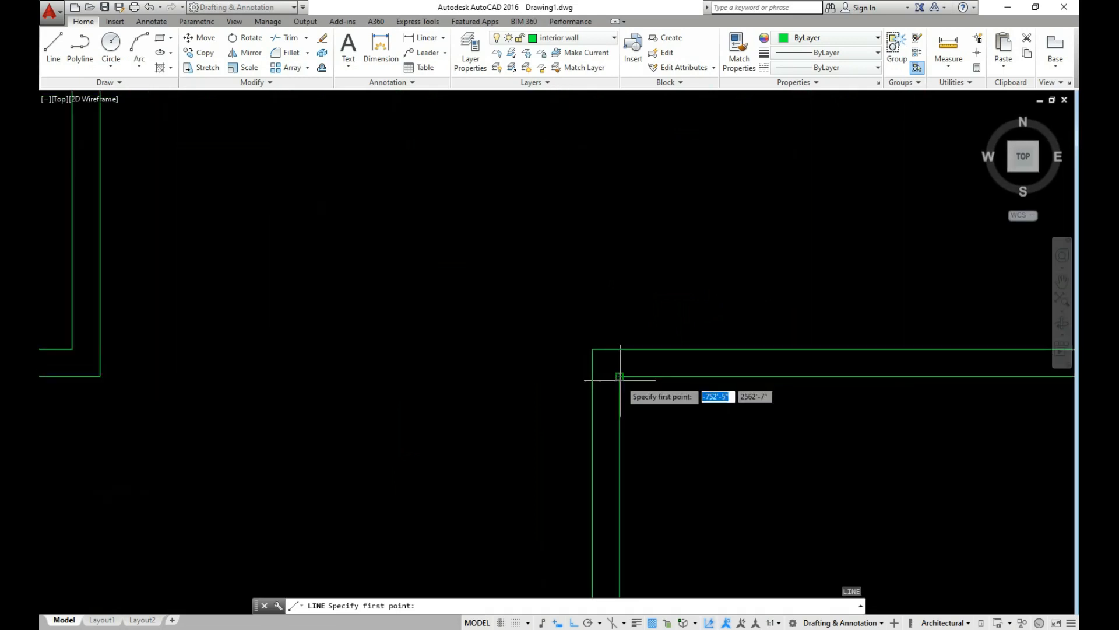
left_click(593, 376)
key("Escape")
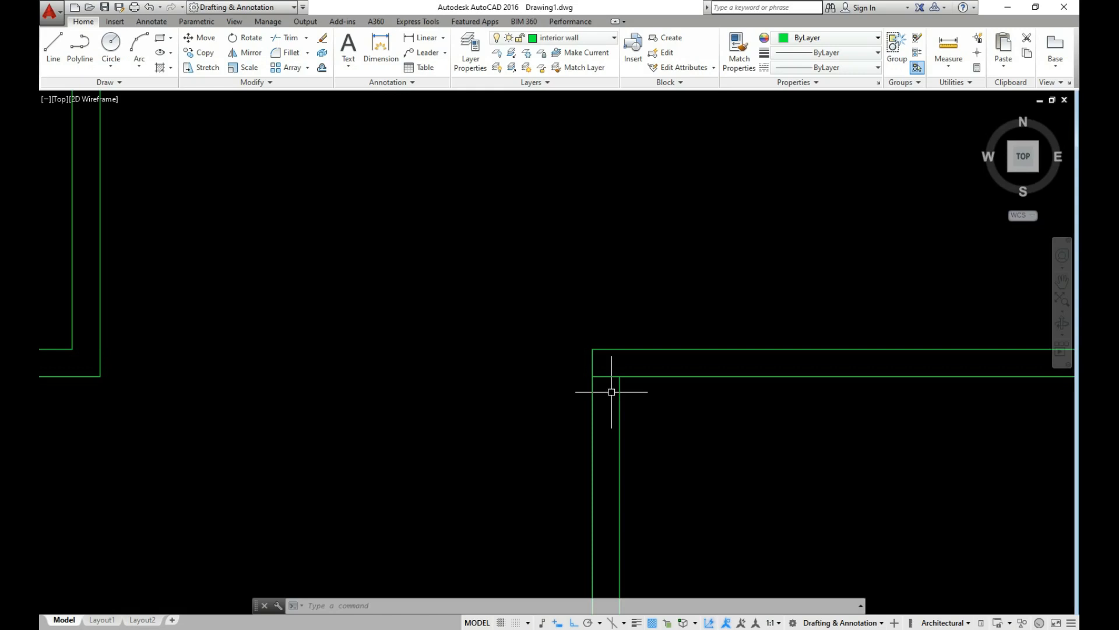
scroll(712, 367, "down", 3)
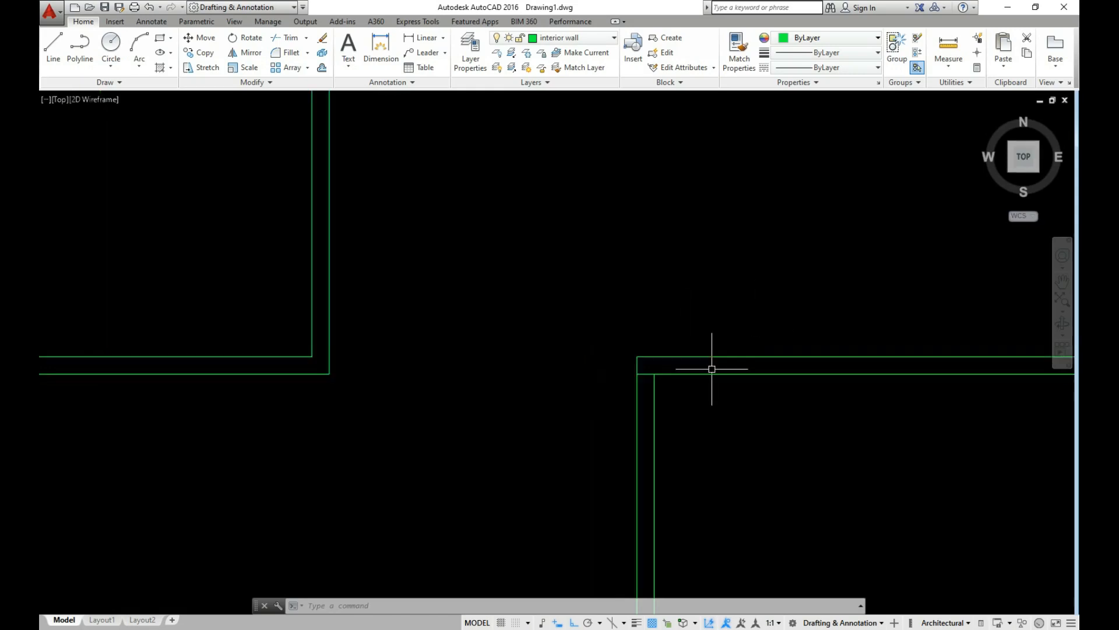
scroll(837, 427, "up", 2)
scroll(838, 427, "down", 4)
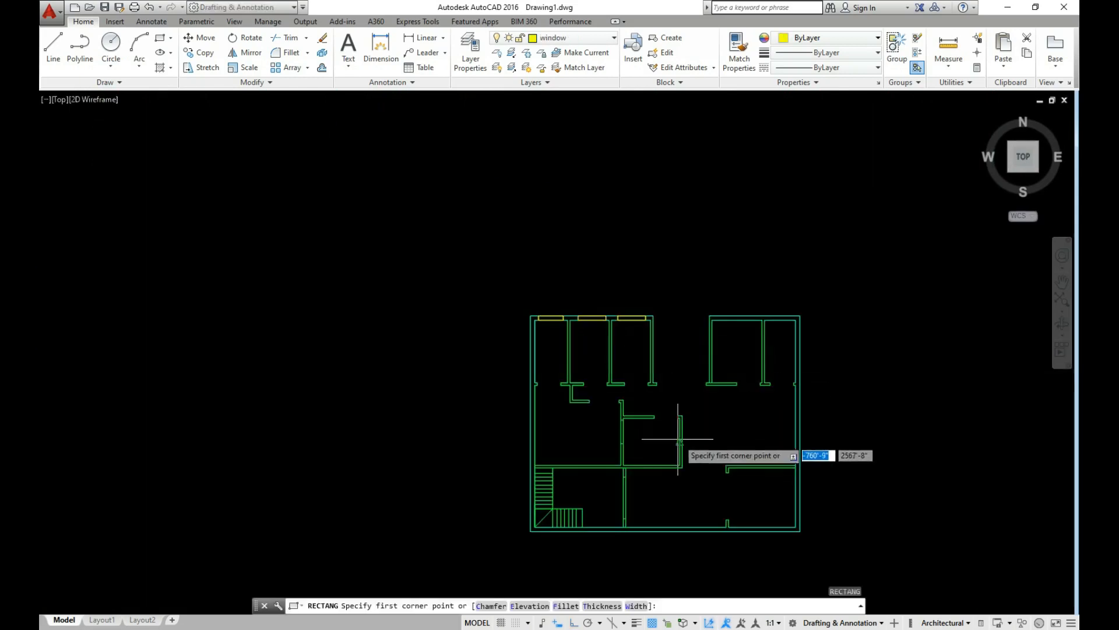
Step: Draw a window rectangle between the closing lines in the bottom-right room's left wall
scroll(647, 461, "up", 5)
scroll(738, 352, "down", 2)
scroll(845, 487, "up", 1)
scroll(790, 382, "up", 2)
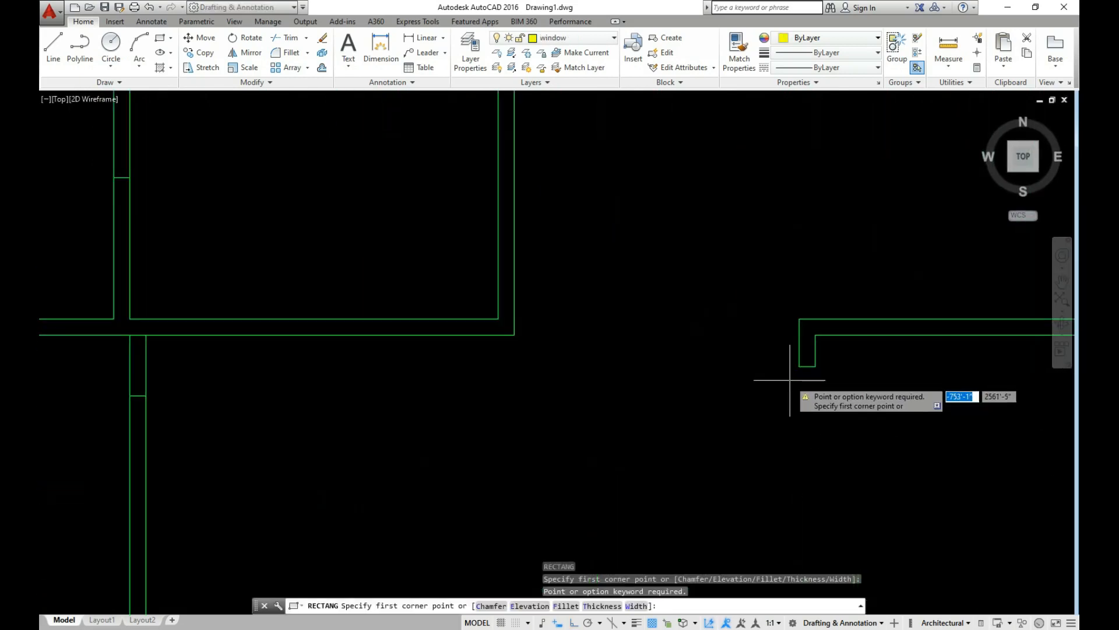
left_click(799, 369)
scroll(793, 378, "down", 2)
scroll(797, 502, "up", 2)
left_click(812, 477)
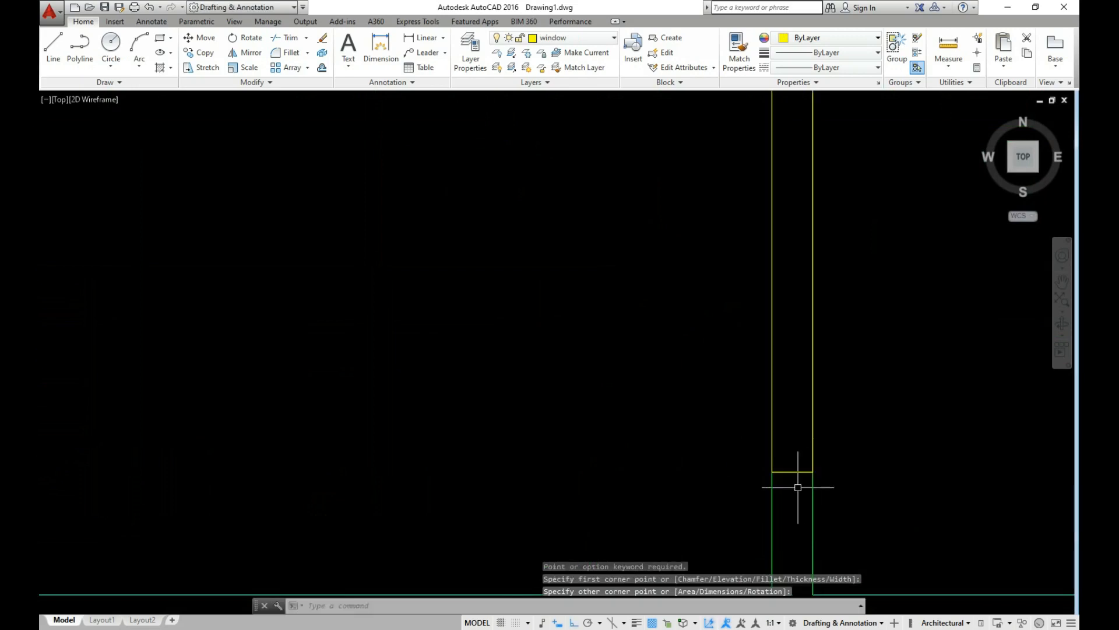
Step: Draw a window rectangle inside the horizontal wall above the stair, between the stair and the middle divider wall
key("Return")
scroll(748, 491, "down", 3)
scroll(561, 444, "down", 1)
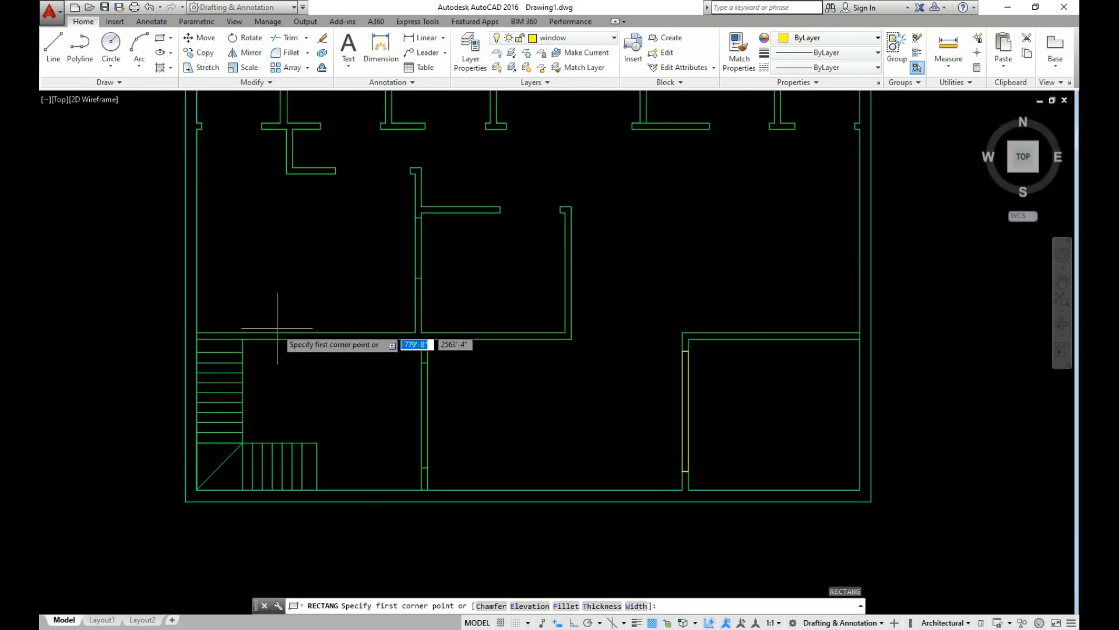
scroll(259, 332, "up", 2)
left_click(258, 334)
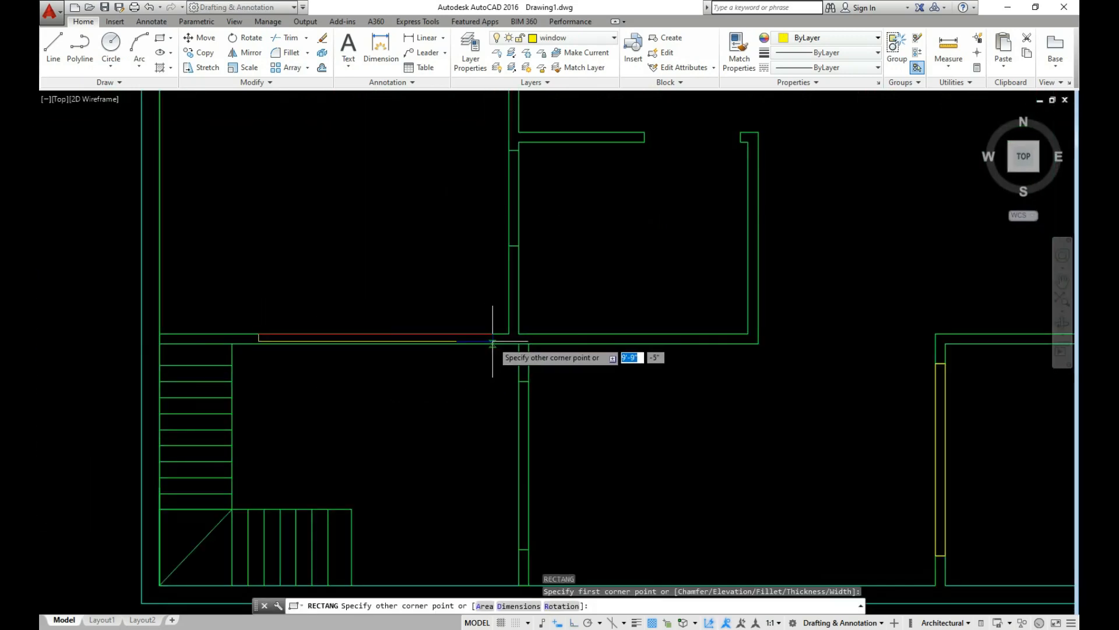
left_click(492, 341)
Step: Draw two window rectangles, one above the other, in the left outer wall above the stair room
scroll(315, 298, "down", 2)
scroll(350, 233, "up", 5)
key("Return")
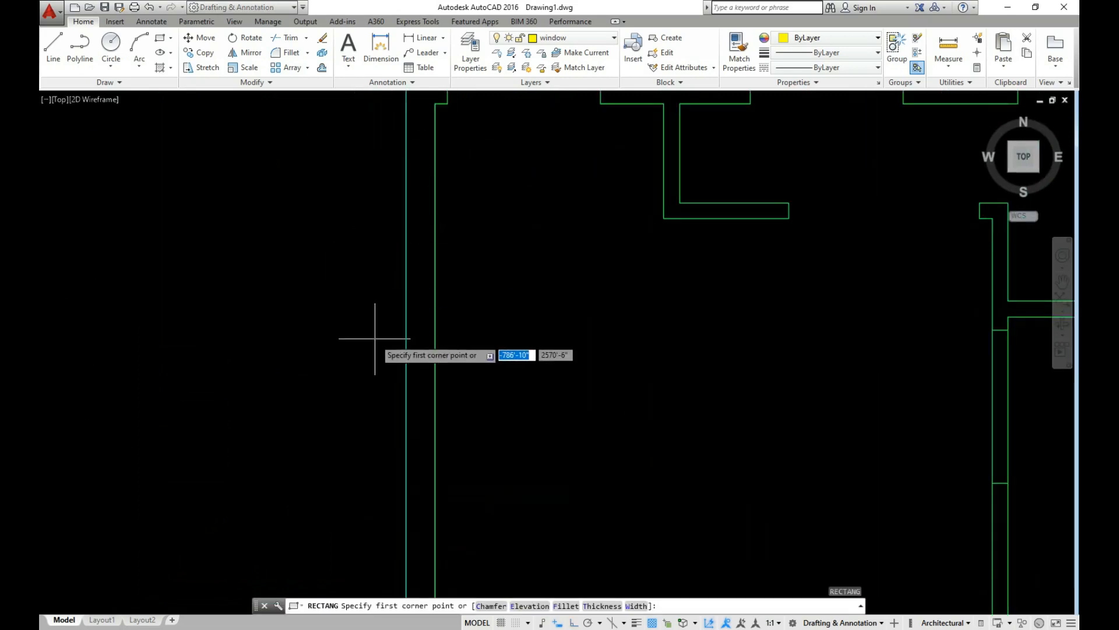
scroll(388, 430, "down", 2)
left_click(404, 426)
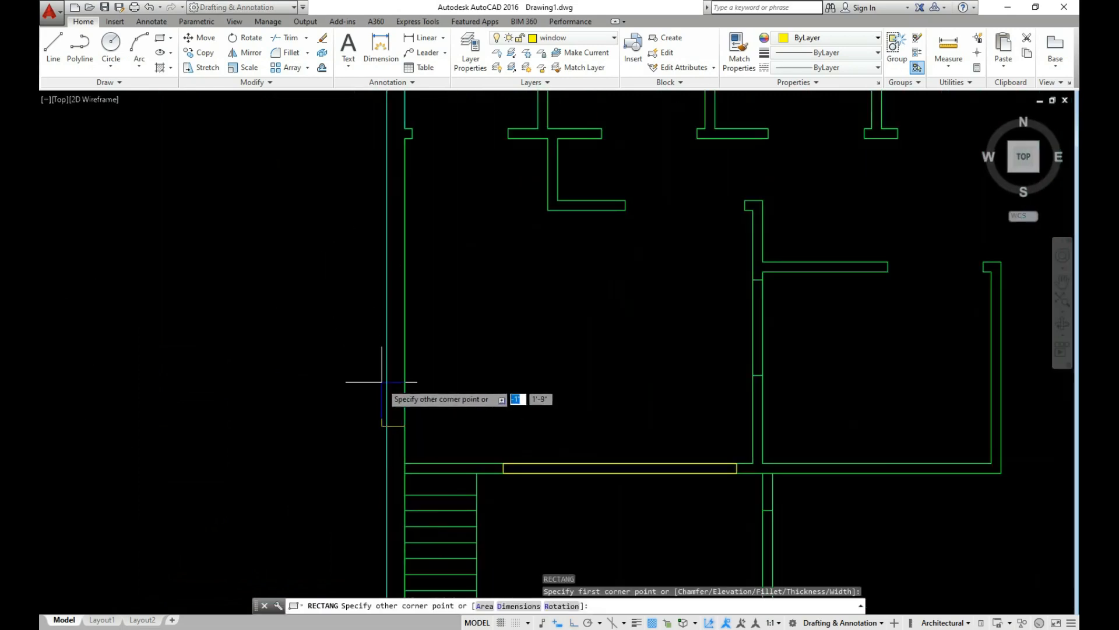
left_click(386, 341)
key("Return")
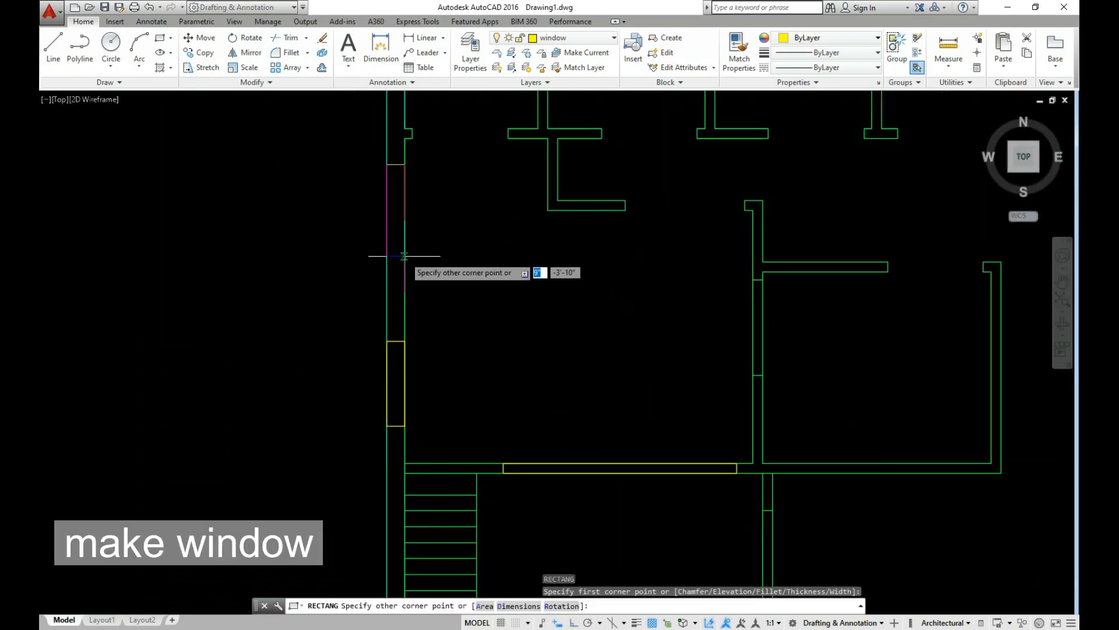
Step: Draw two window rectangles in the bottom outer wall of the lower middle room
scroll(449, 445, "down", 3)
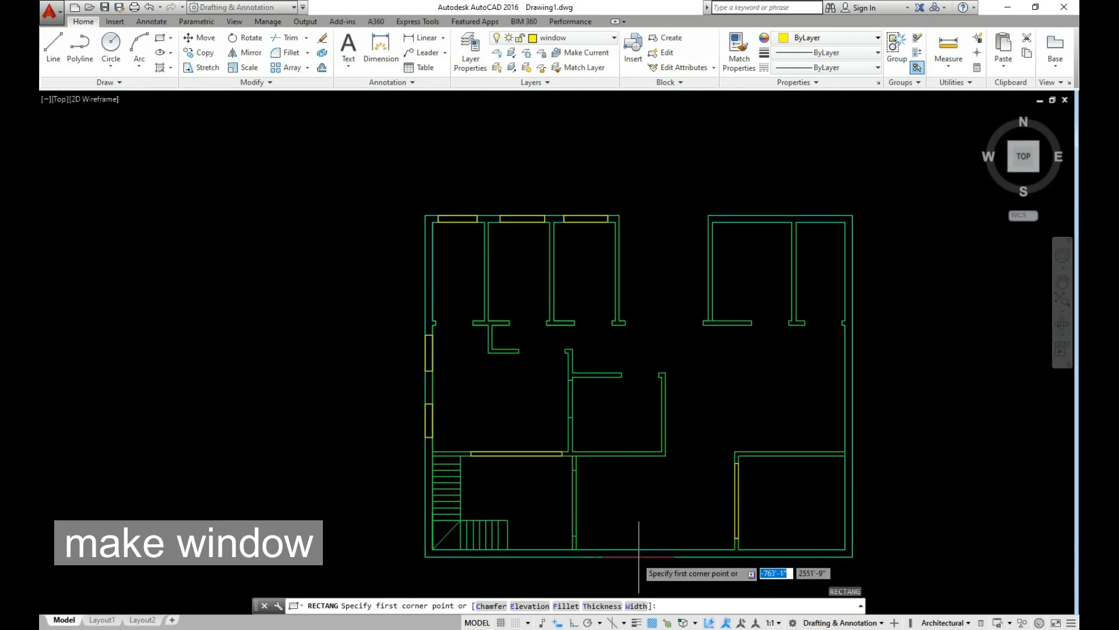
scroll(641, 557, "up", 3)
left_click(522, 537)
left_click(618, 555)
key("Return")
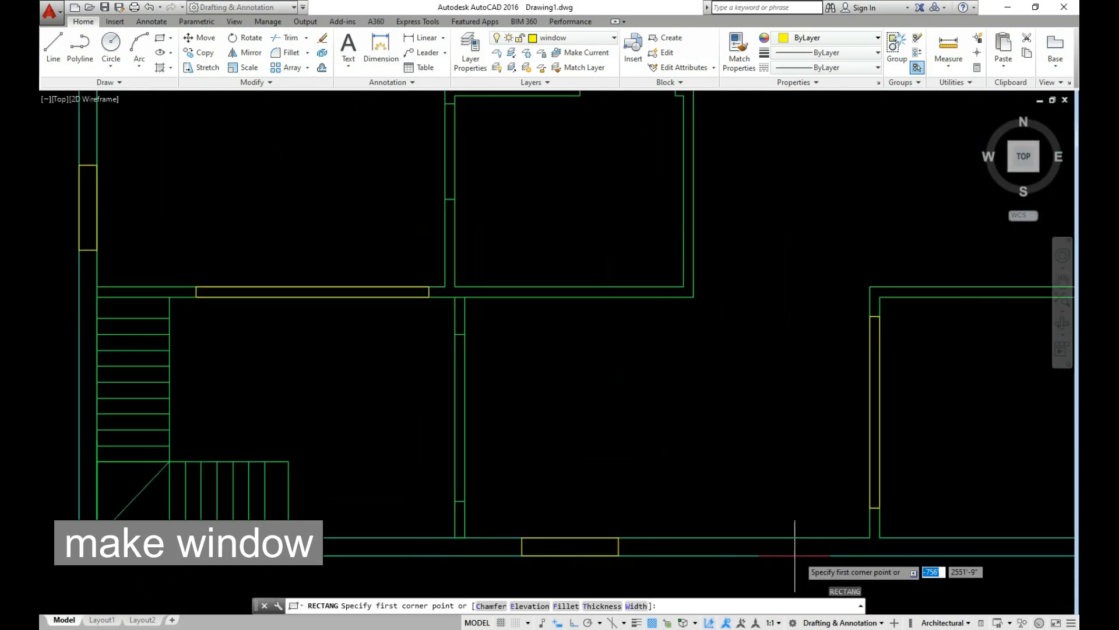
left_click(760, 537)
Step: Draw a window rectangle in the right outer wall, just below the top-right room
scroll(612, 550, "down", 4)
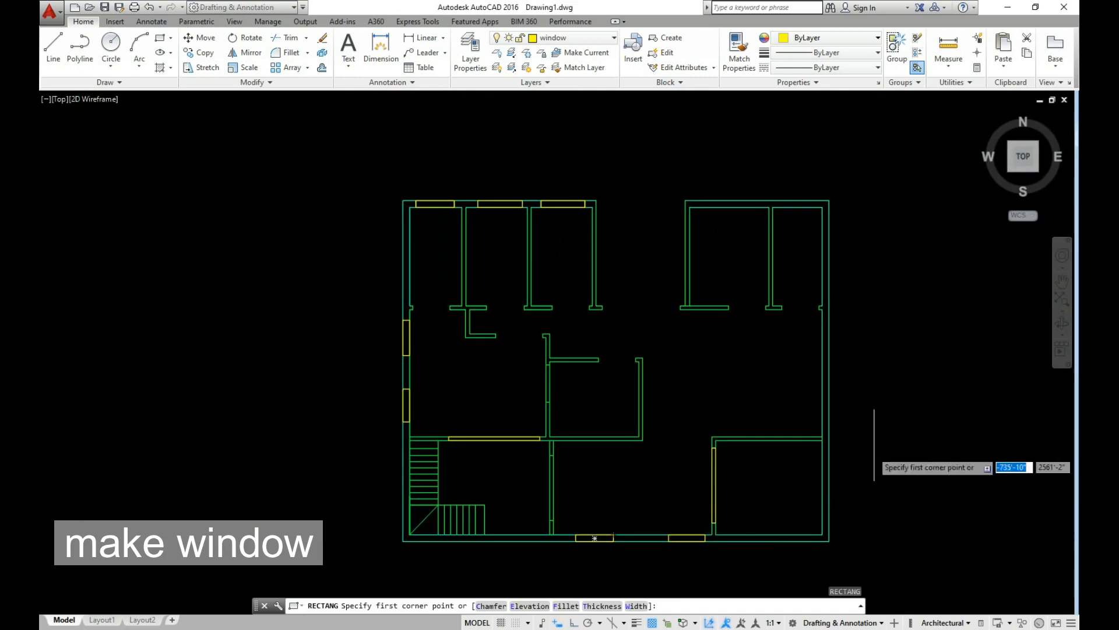
scroll(804, 326, "up", 2)
left_click(820, 372)
Step: Draw a window rectangle in the top outer wall, over the room right of the entrance gap
key("Return")
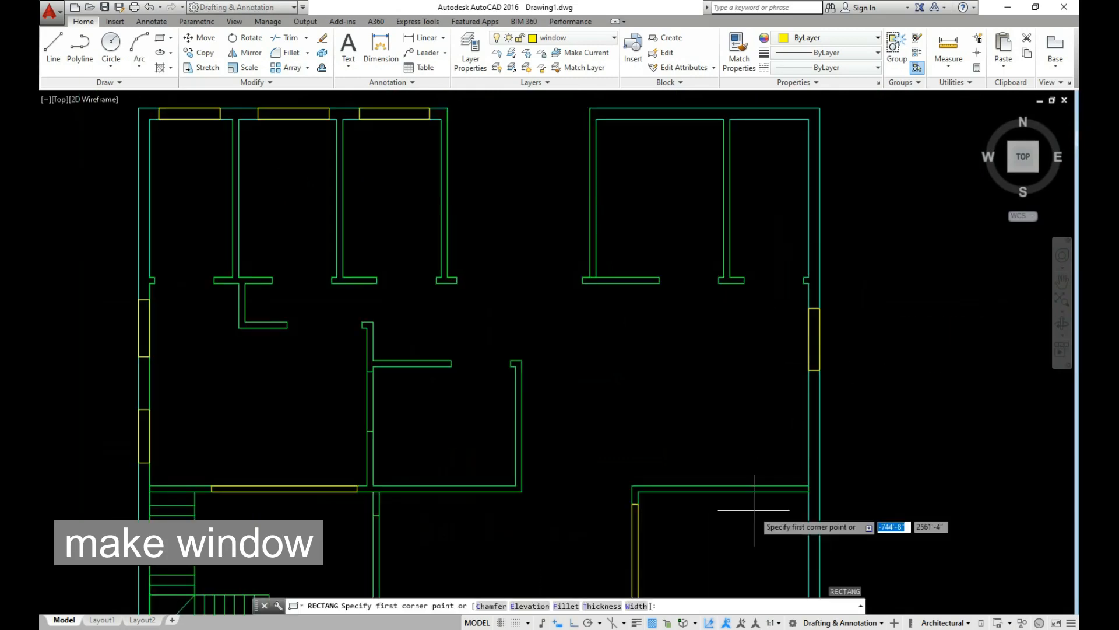
scroll(754, 512, "down", 2)
scroll(768, 254, "up", 4)
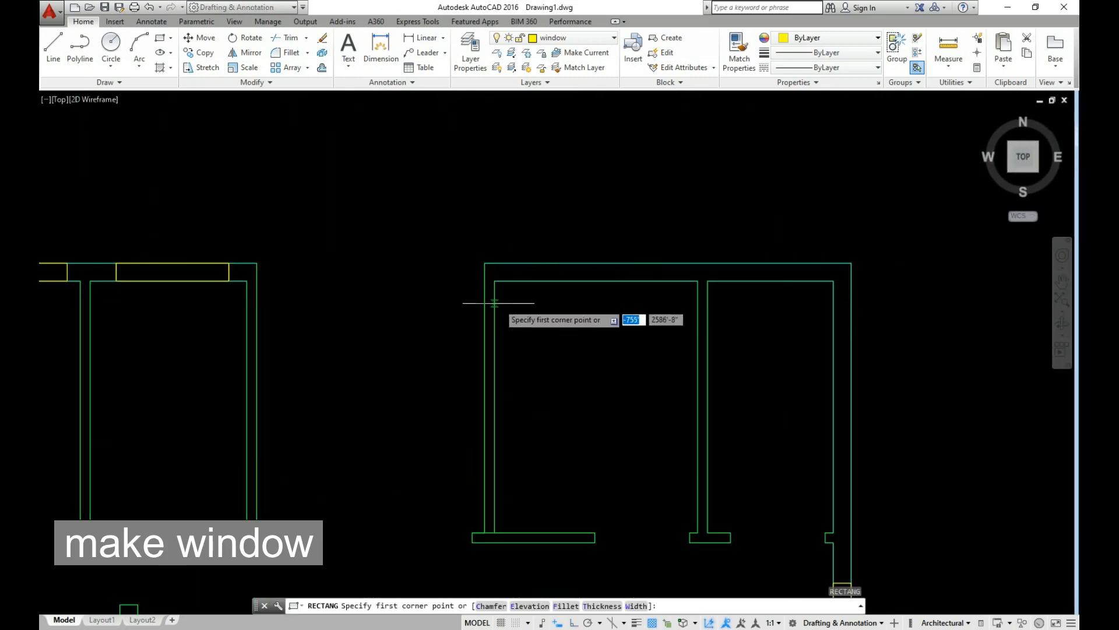
left_click(535, 263)
left_click(614, 281)
Step: Draw a window rectangle in the right outer wall of the top-right room, near its upper corner
key("Return")
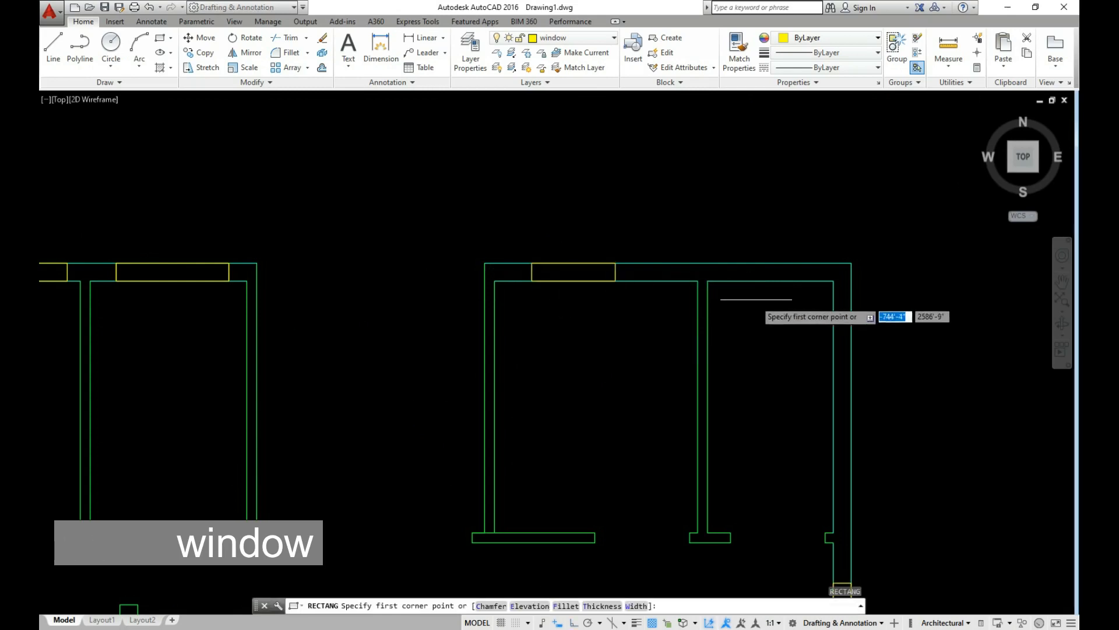
left_click(833, 295)
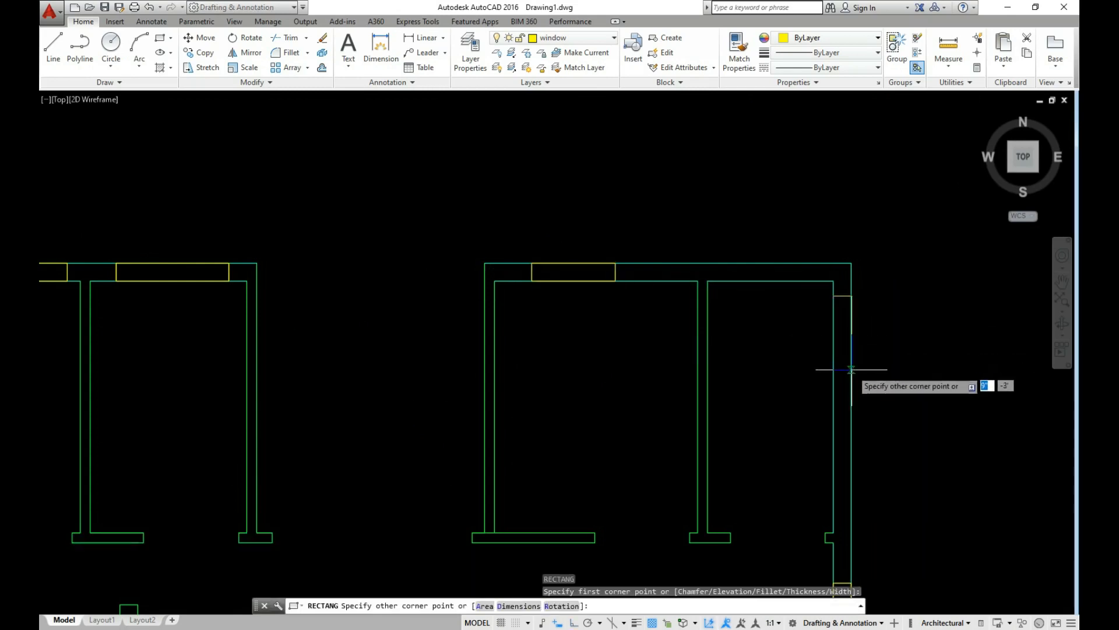
scroll(794, 400, "down", 4)
Step: Draw a window rectangle in the bottom-right room's upper wall
scroll(745, 433, "up", 3)
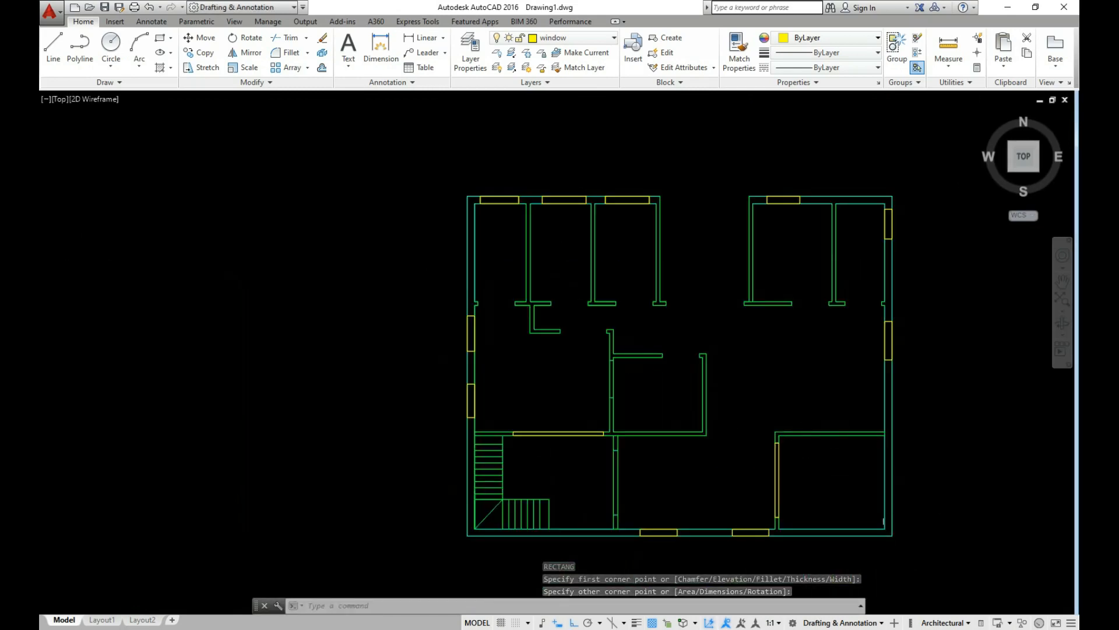
scroll(903, 504, "up", 1)
key("Return")
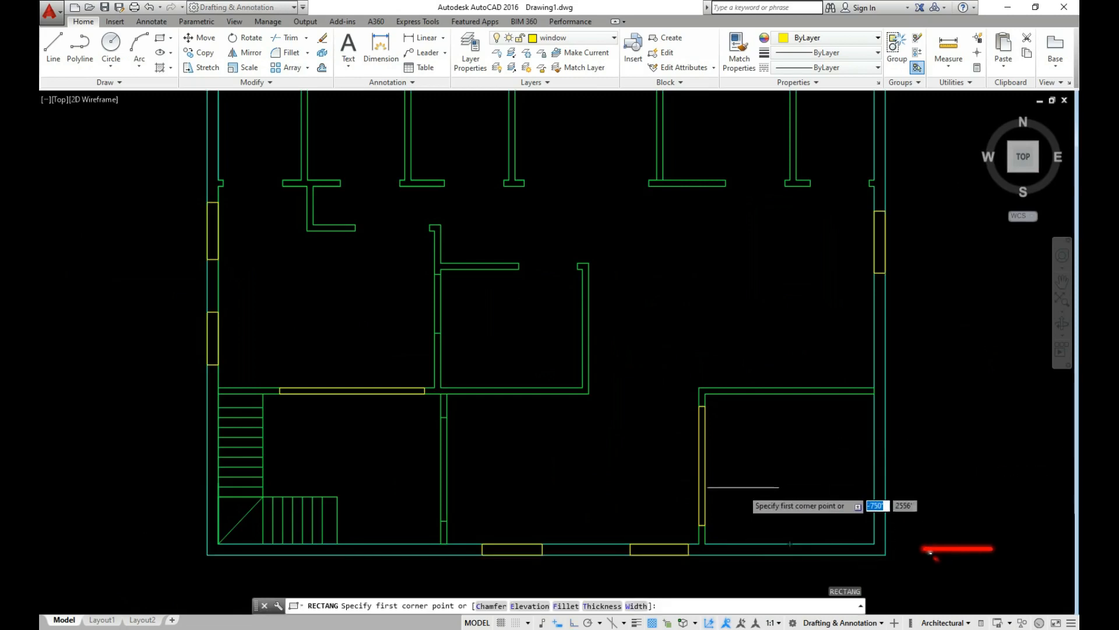
scroll(741, 391, "up", 4)
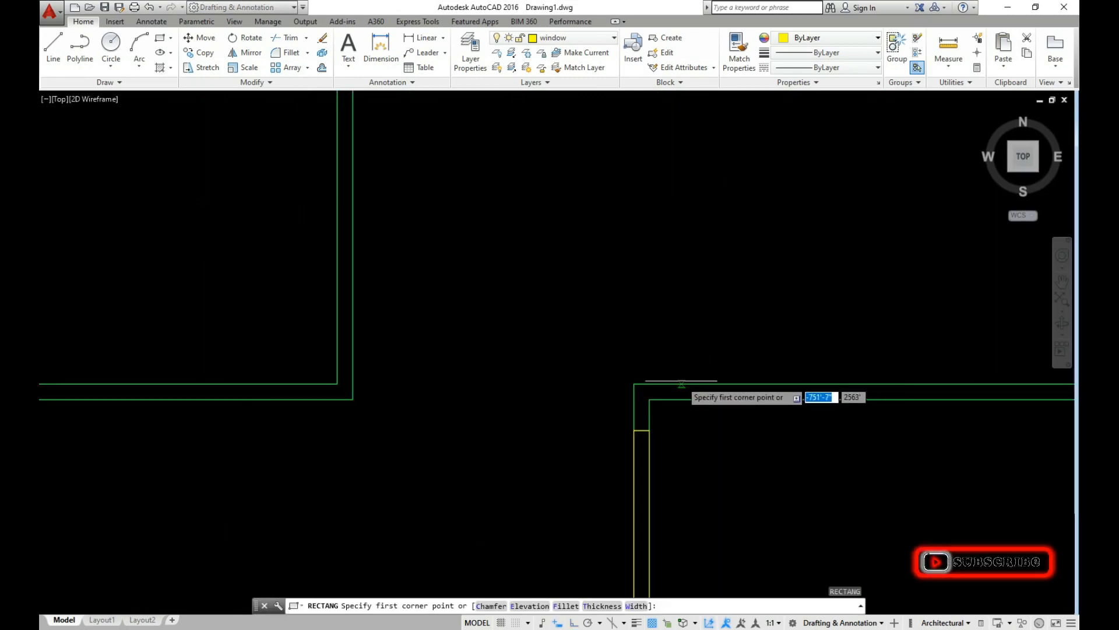
key("Escape")
scroll(643, 493, "down", 3)
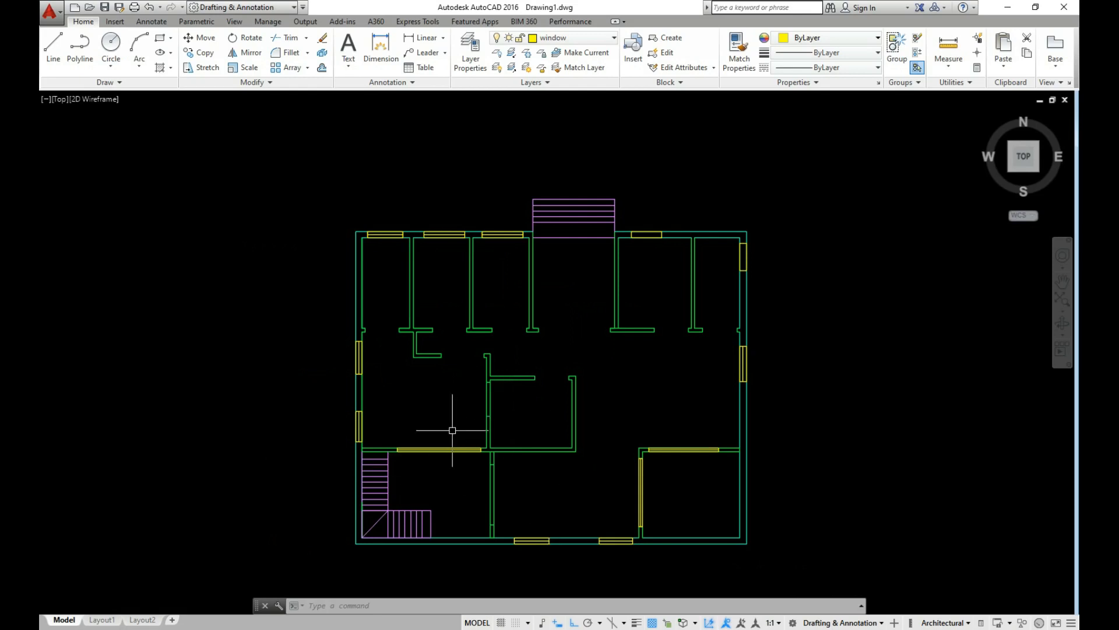
Step: Align the loose door with the top-right room's opening, matching its jambs to the wall-end midpoints and scaling it to fit
type("al")
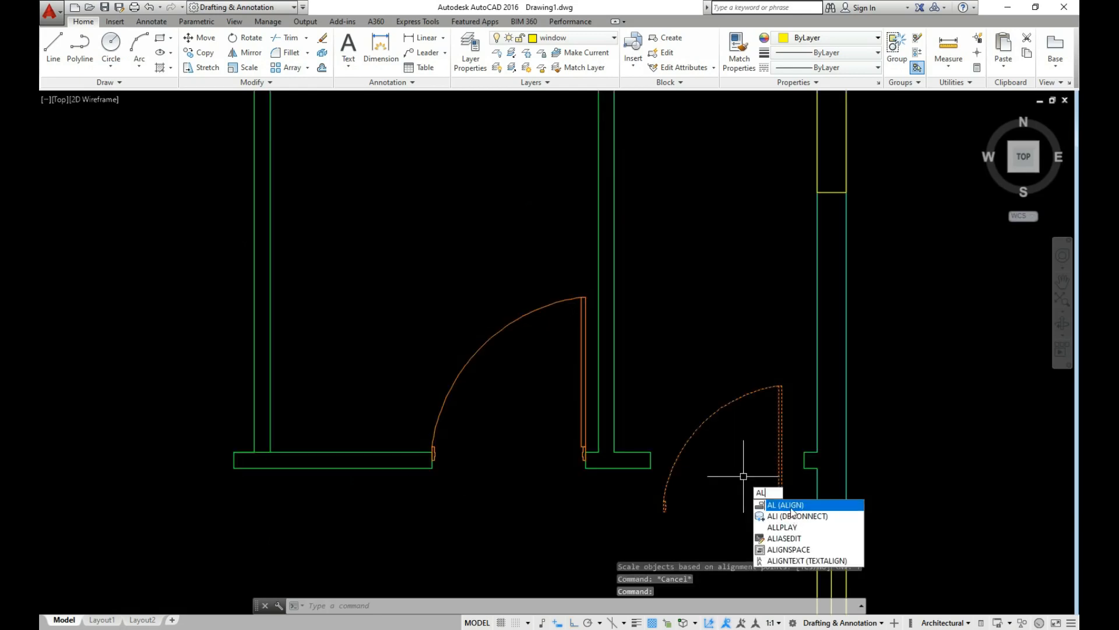
key("Return")
scroll(769, 495, "up", 3)
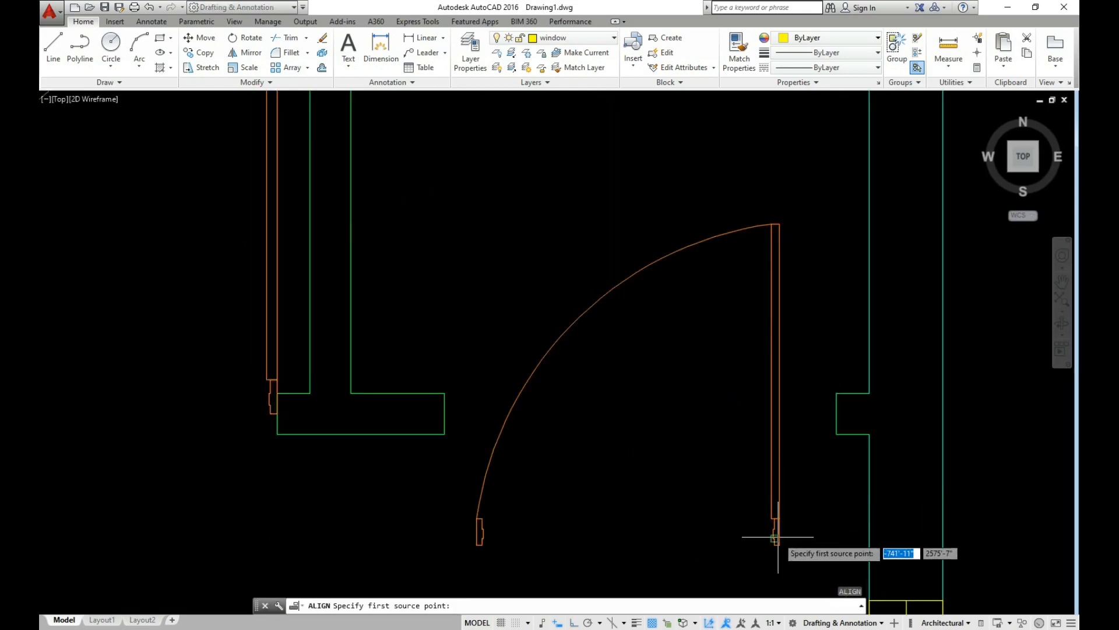
left_click(779, 544)
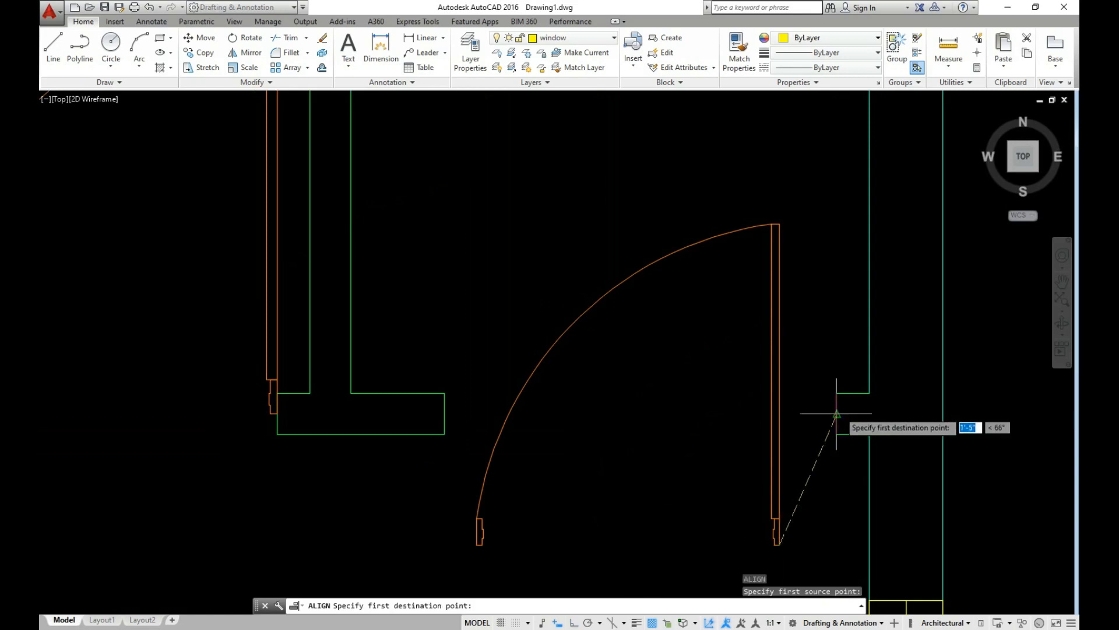
left_click(837, 415)
left_click(476, 544)
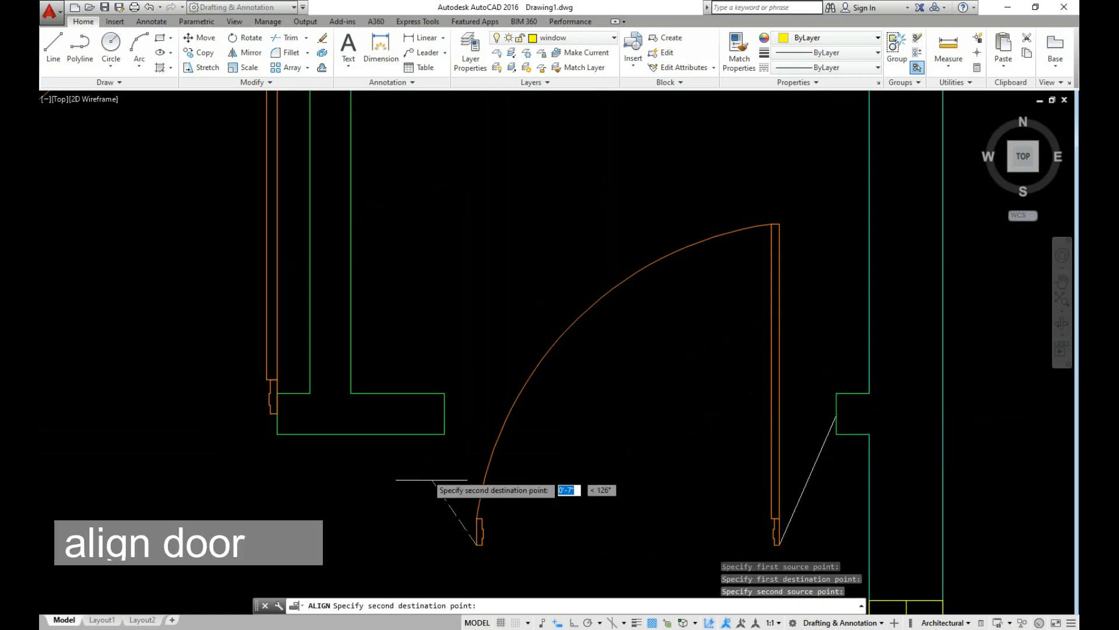
left_click(444, 410)
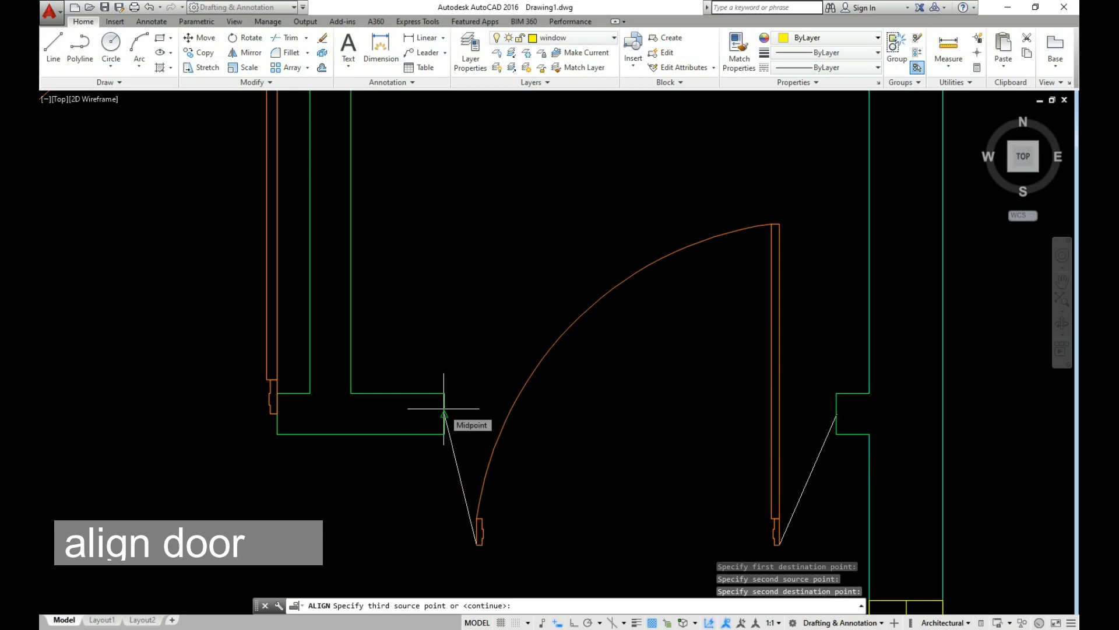
key("Return")
type("y")
key("Return")
Step: Draw a cabinet outline about 2'-4" deep along the right outer wall, from the window's upper end down to the bottom-right room
scroll(583, 461, "down", 2)
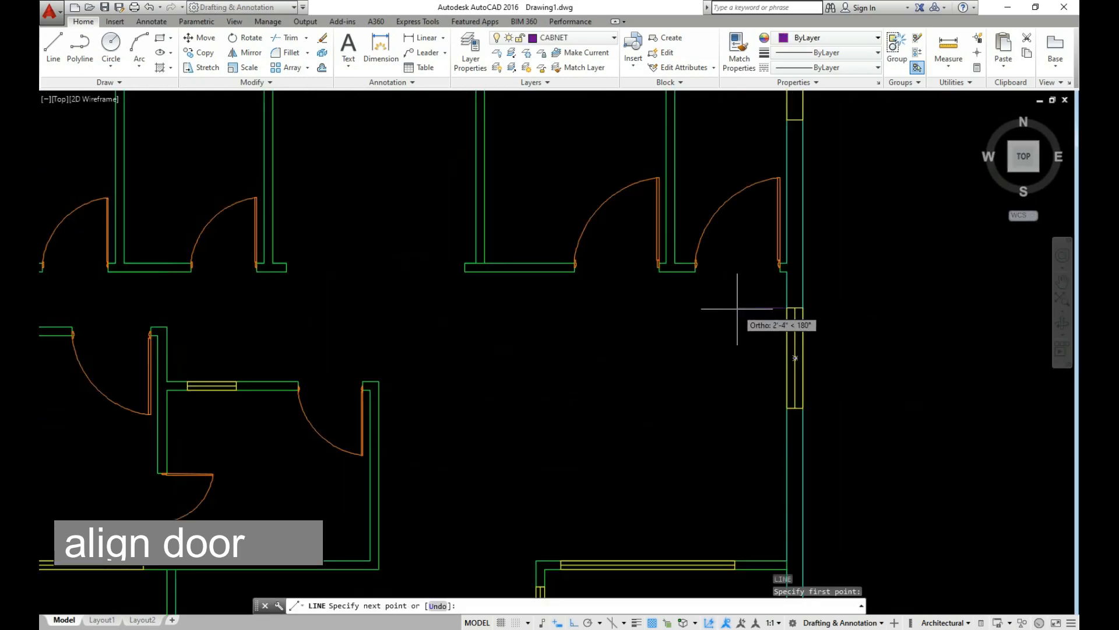
scroll(739, 406, "down", 2)
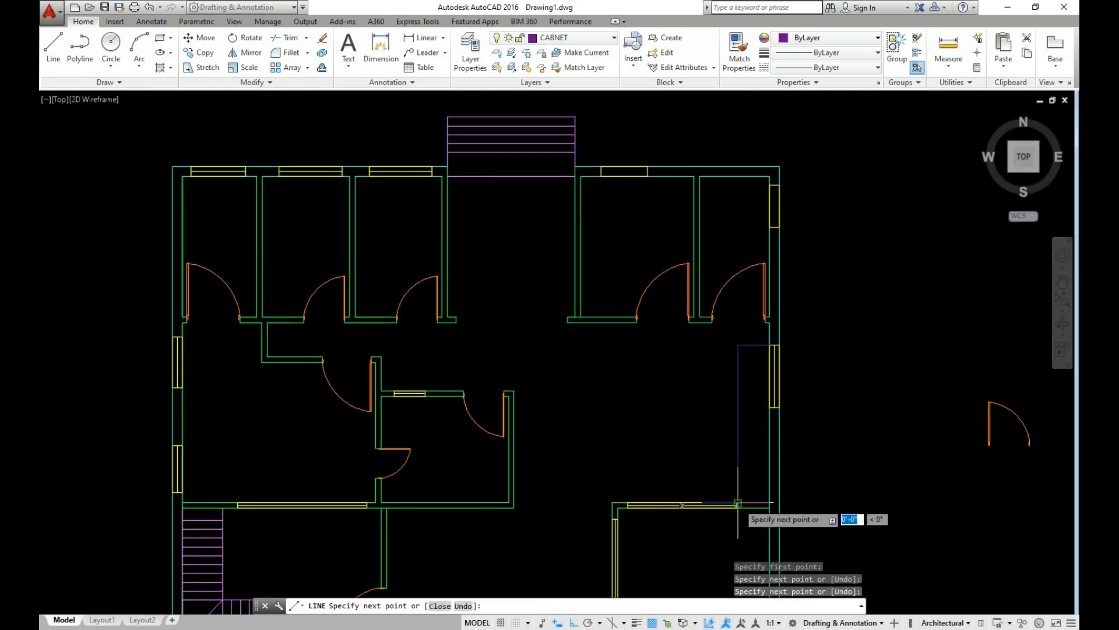
key("Escape")
Step: Draw a tall rectangle in the open area just left of the cabinet outline
type("re")
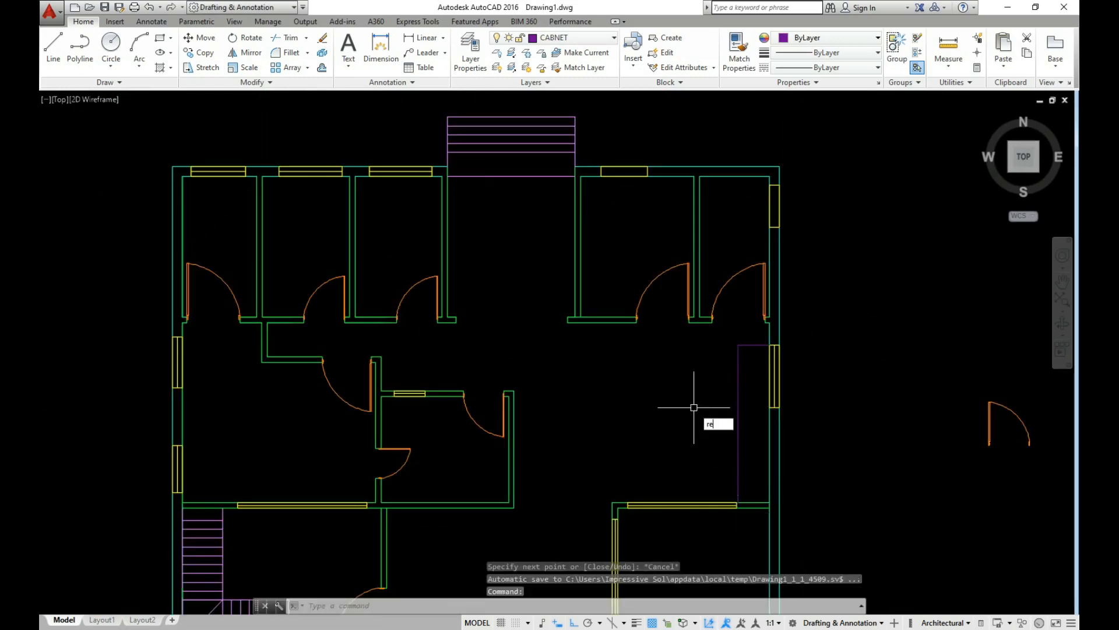
type("c")
key("Return")
left_click(683, 390)
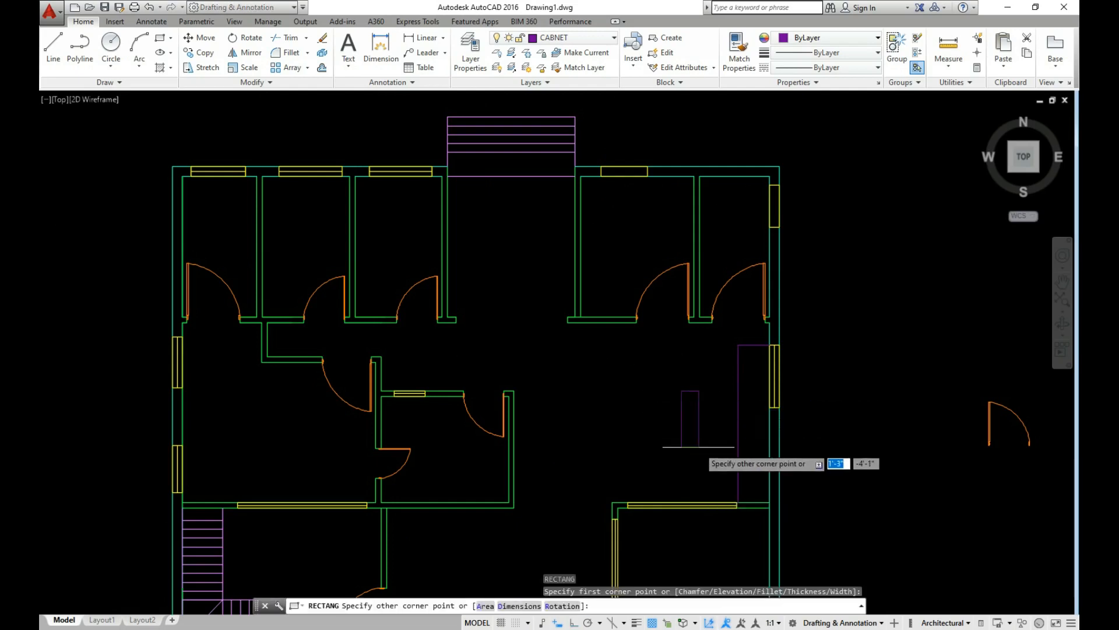
left_click(714, 460)
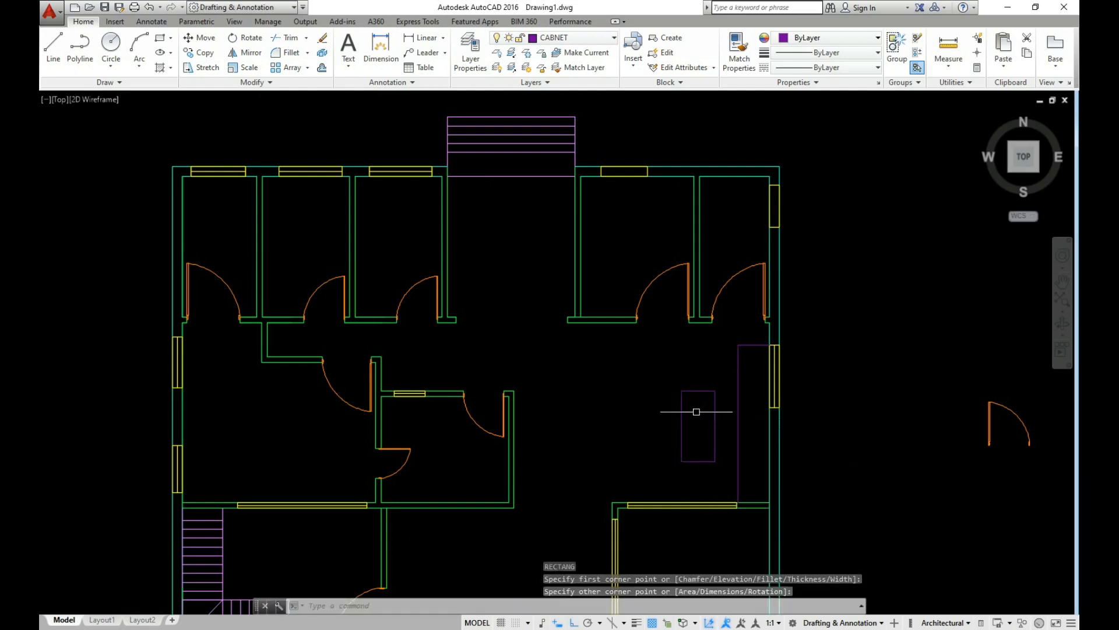
key("Escape")
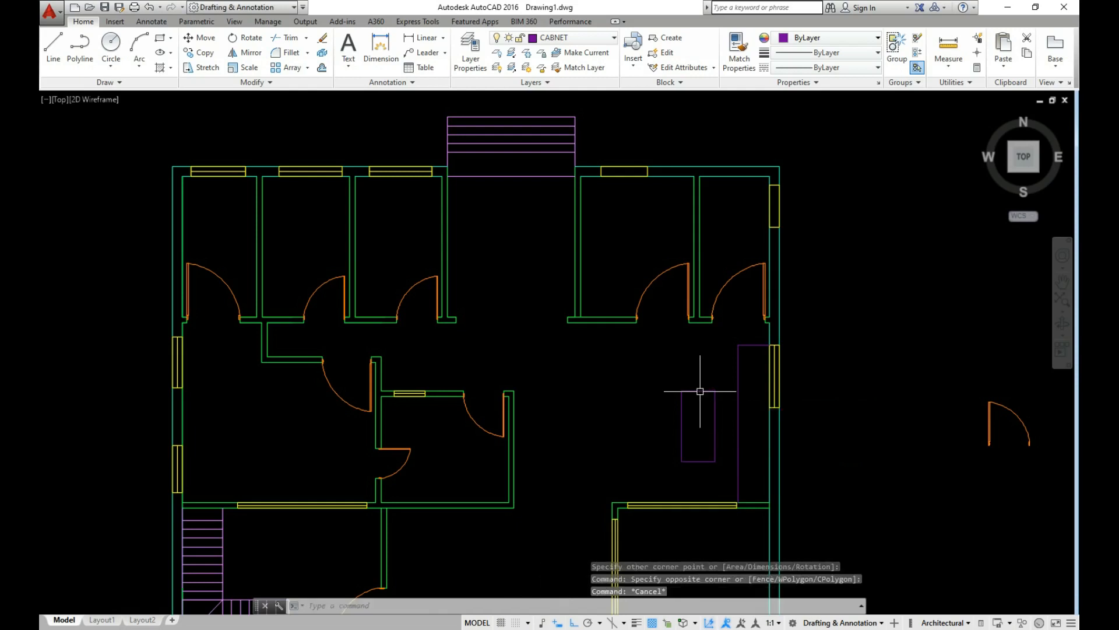
Step: Move the rectangle beside the cabinet outline about 1'-3" to the left
type("m")
key("Return")
left_click(715, 391)
scroll(698, 390, "up", 1)
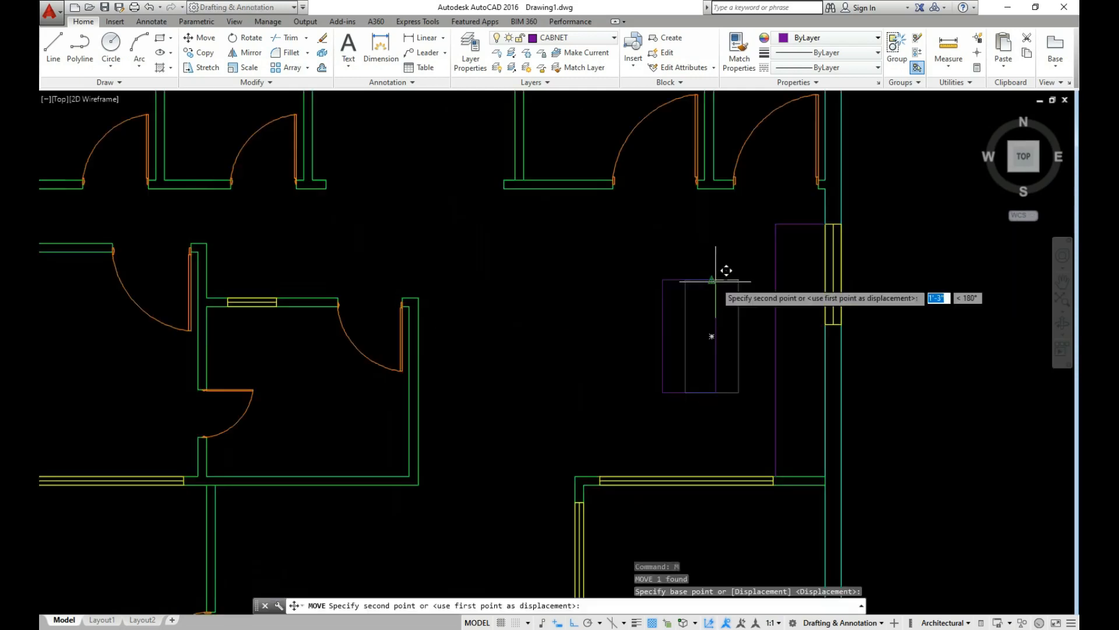
left_click(712, 279)
key("Escape")
scroll(698, 392, "down", 2)
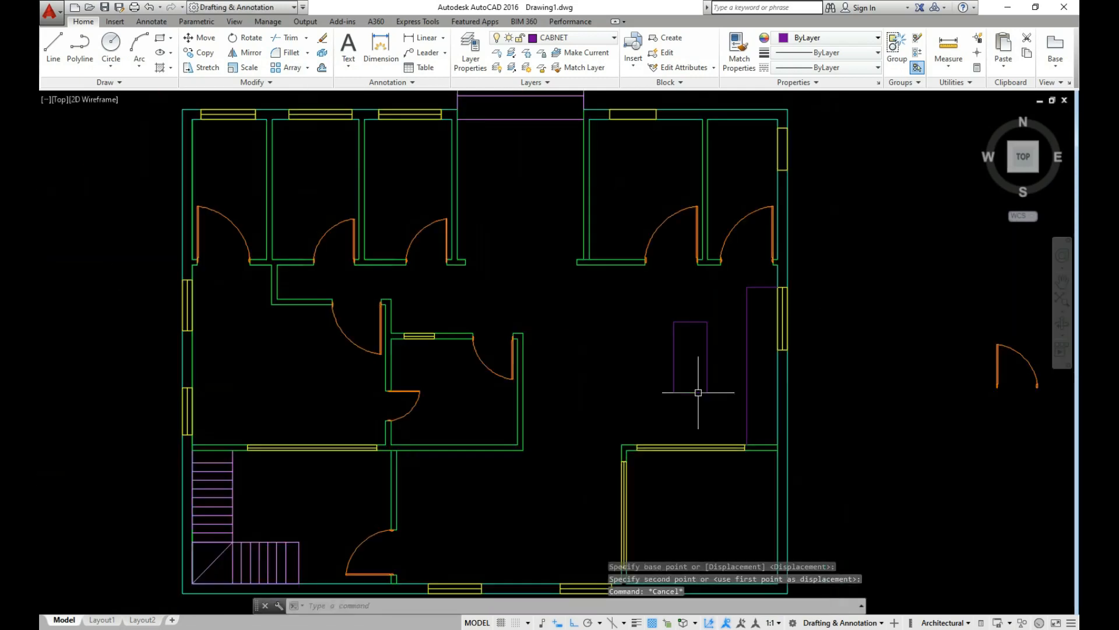
Step: Draw a tall rectangle about 2'-5" by 4'-9" as a dining table in the open area beside the bottom-right room
scroll(605, 506, "up", 3)
scroll(619, 472, "down", 1)
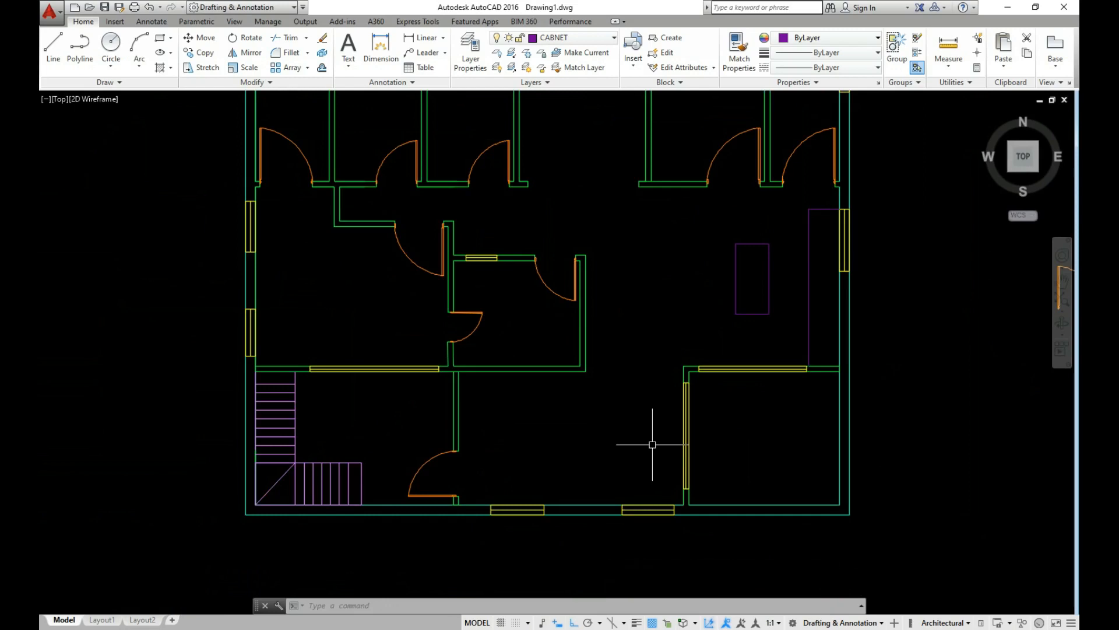
type("di")
key("Escape")
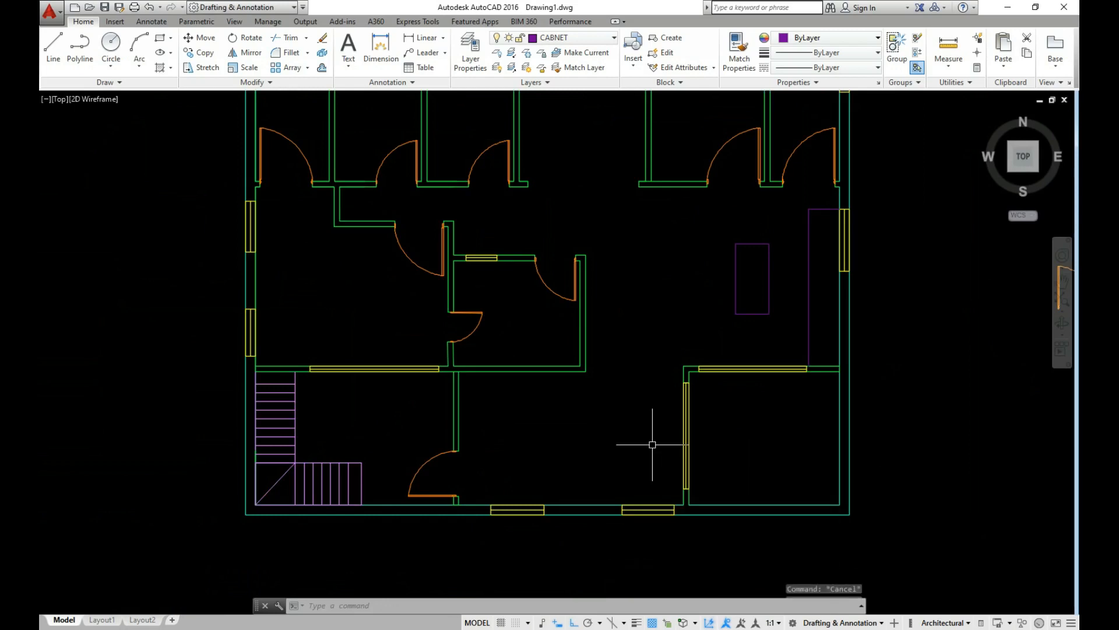
type("rec")
key("Return")
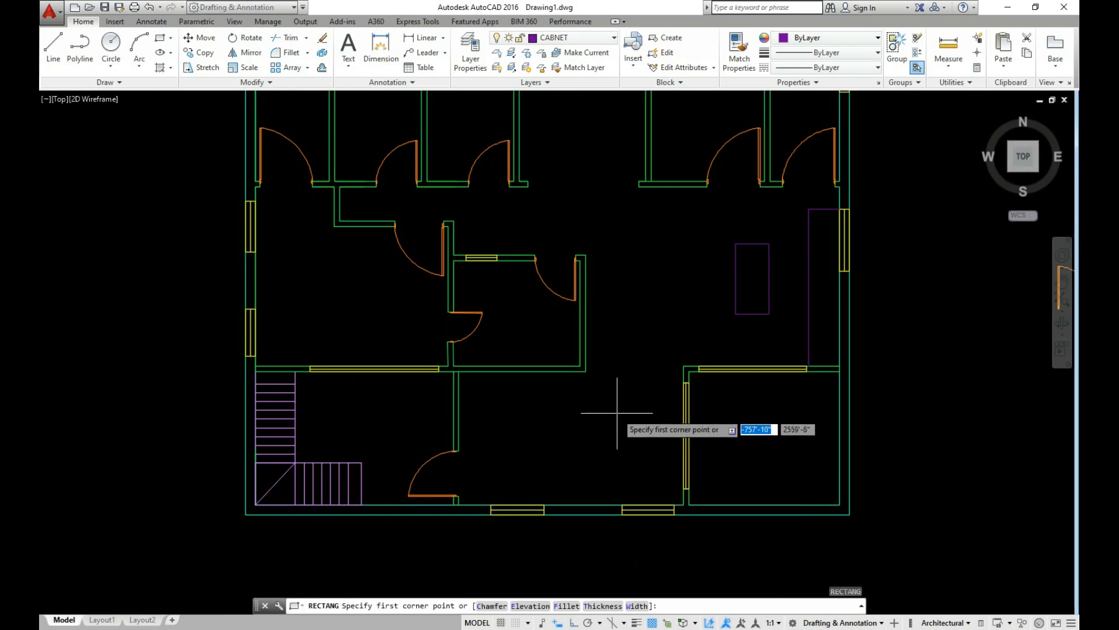
left_click(627, 411)
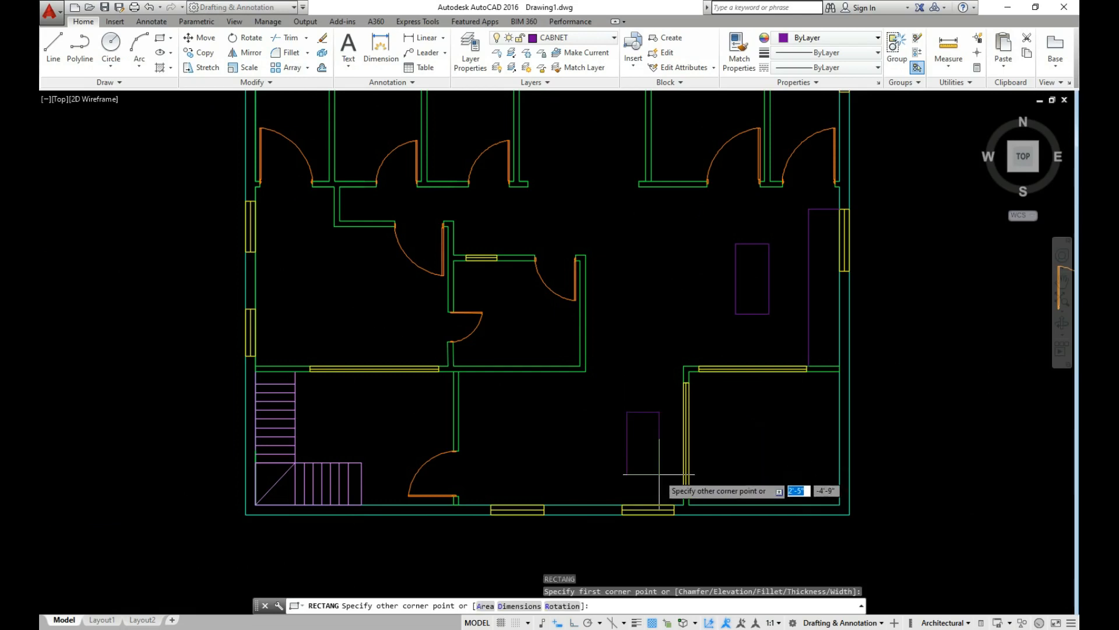
left_click(659, 474)
Step: Move the dining table rectangle horizontally to the left by about half its width
scroll(628, 470, "up", 2)
left_click(676, 377)
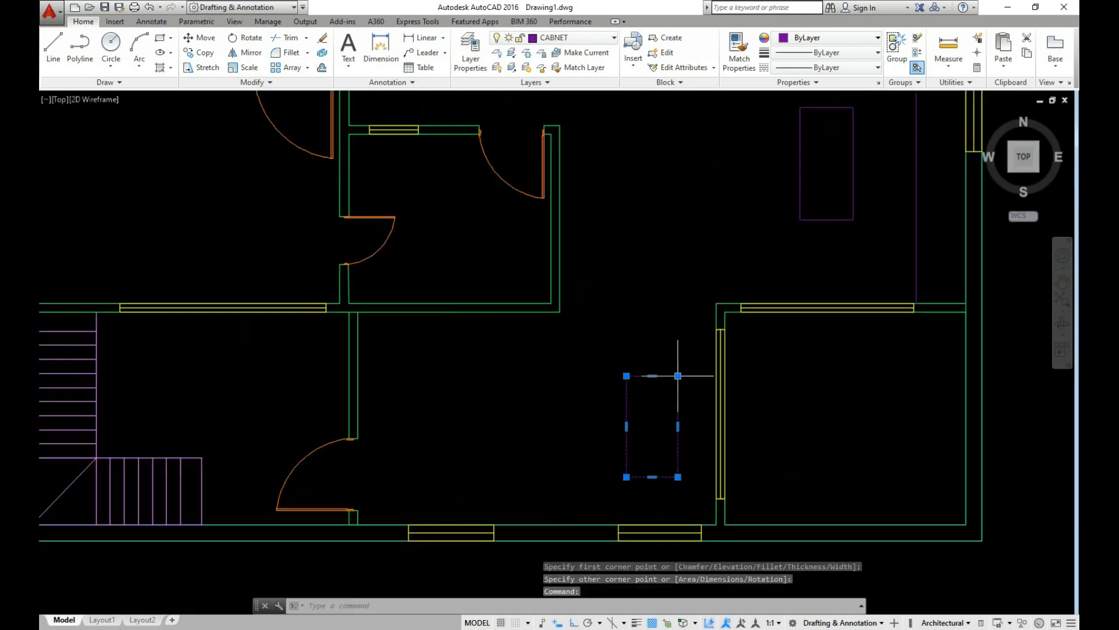
left_click(678, 376)
key("Escape")
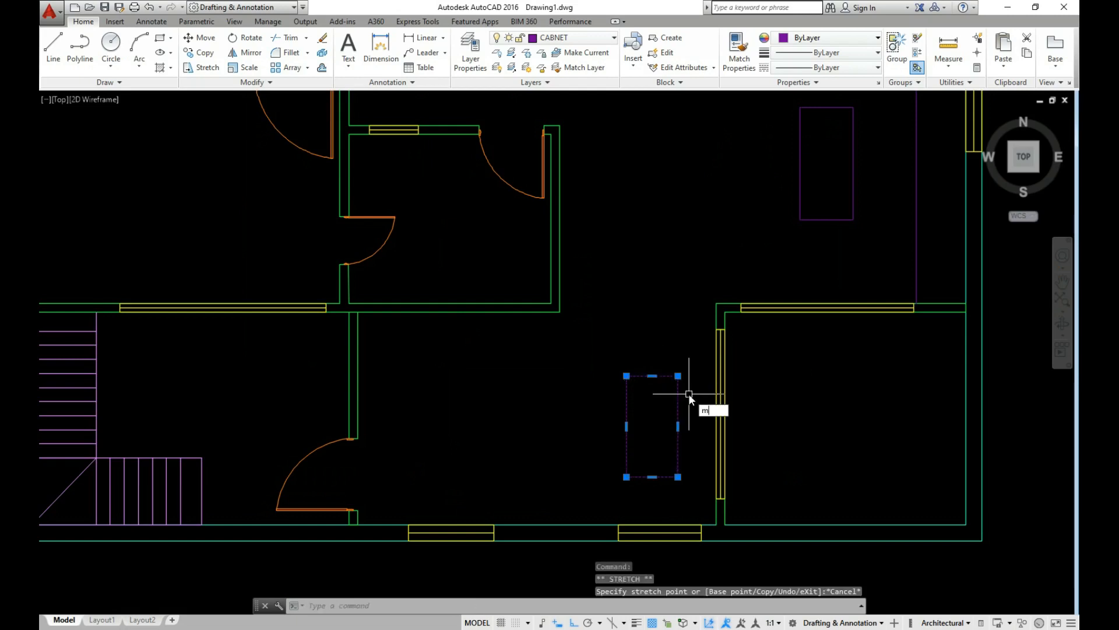
type("m")
key("Return")
left_click(674, 375)
left_click(659, 400)
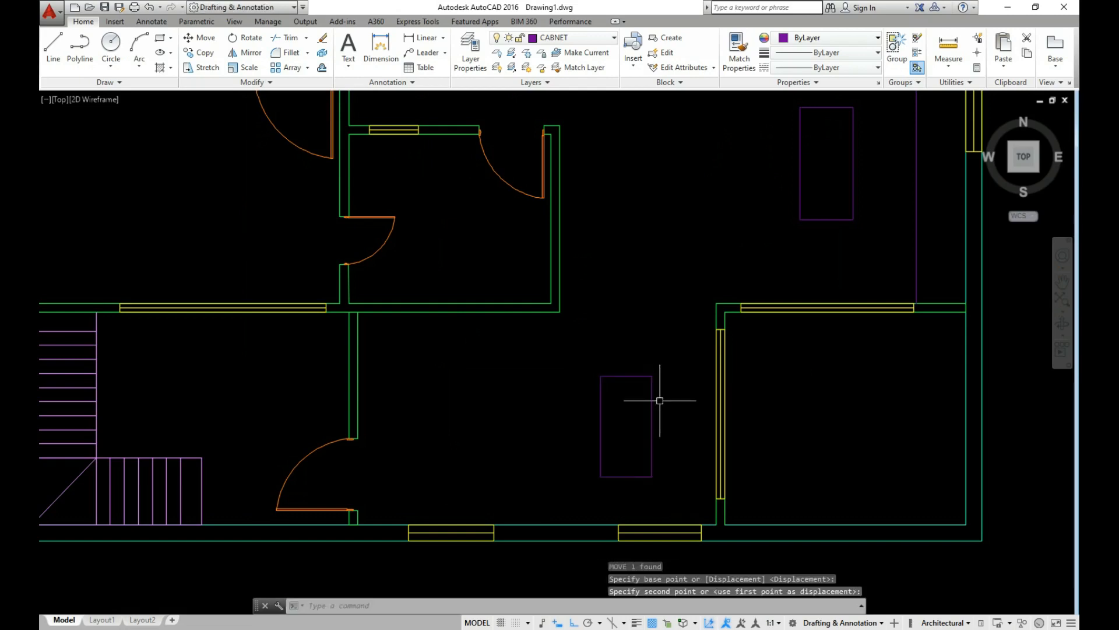
Step: Draw a small chair rectangle against the upper part of the dining table's right edge
type("rec")
key("Return")
scroll(660, 400, "up", 4)
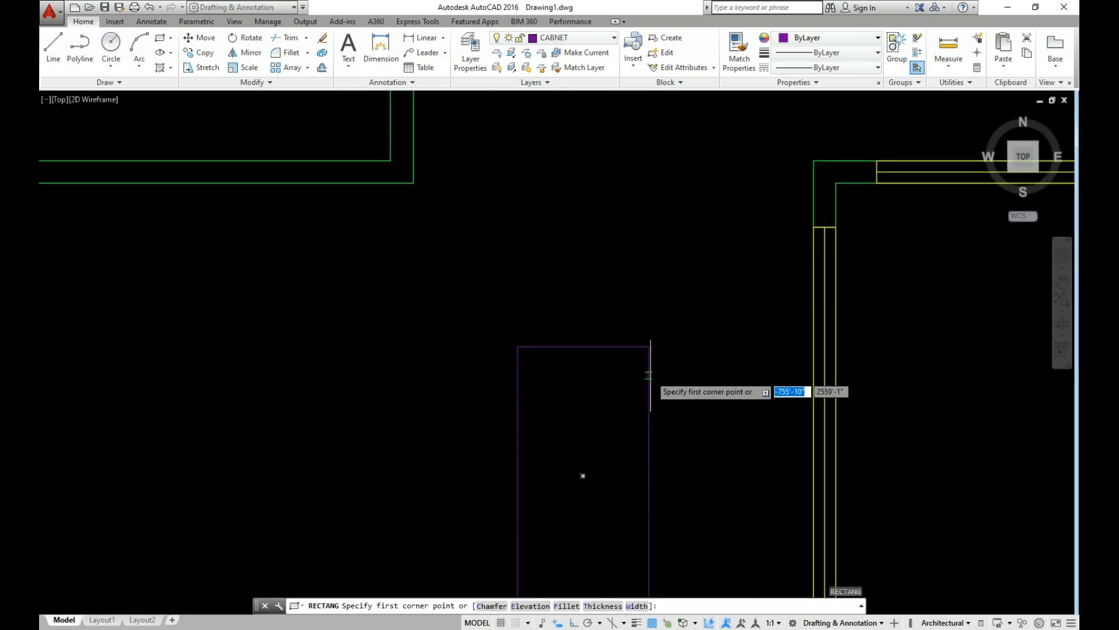
left_click(649, 375)
left_click(707, 442)
Step: Copy the chair straight down to the lower part of the table's right edge
left_click(701, 375)
scroll(701, 375, "down", 2)
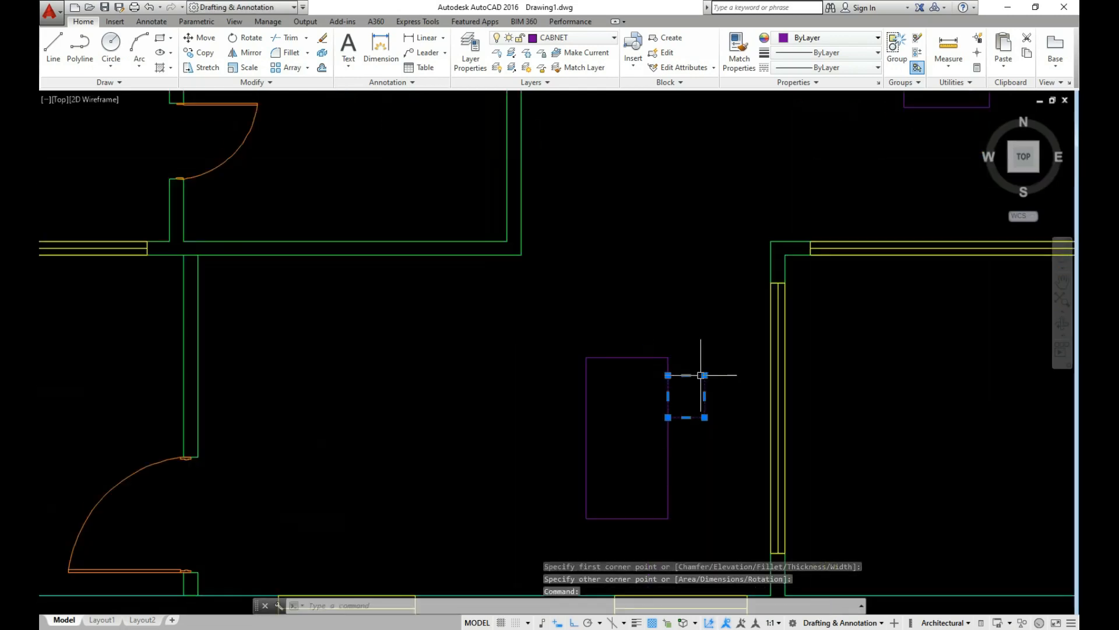
key("Return")
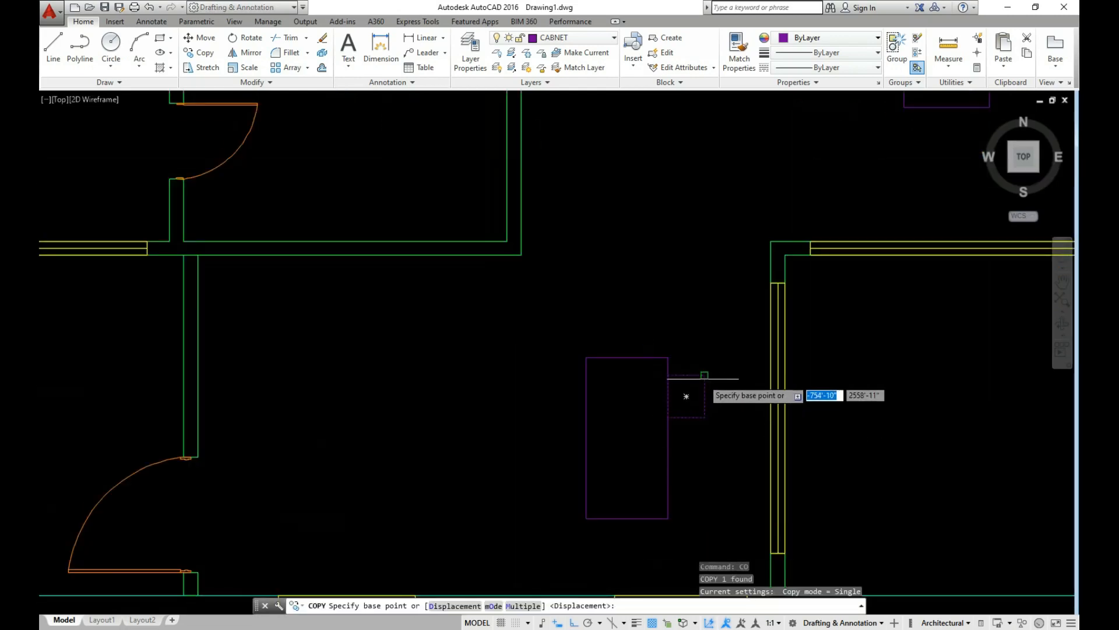
left_click(704, 375)
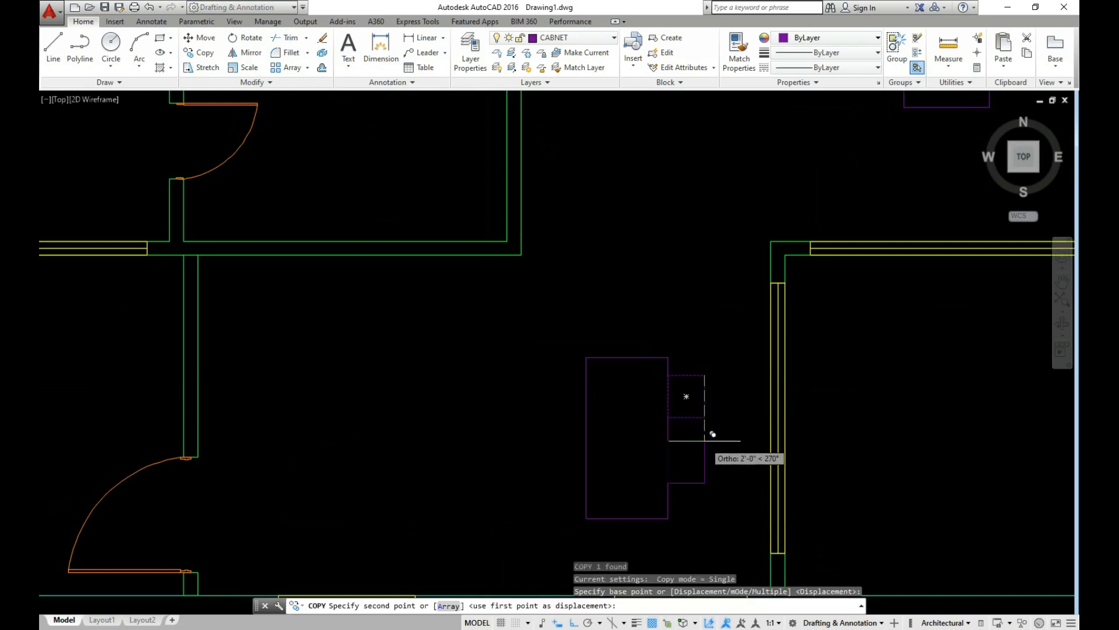
left_click(707, 455)
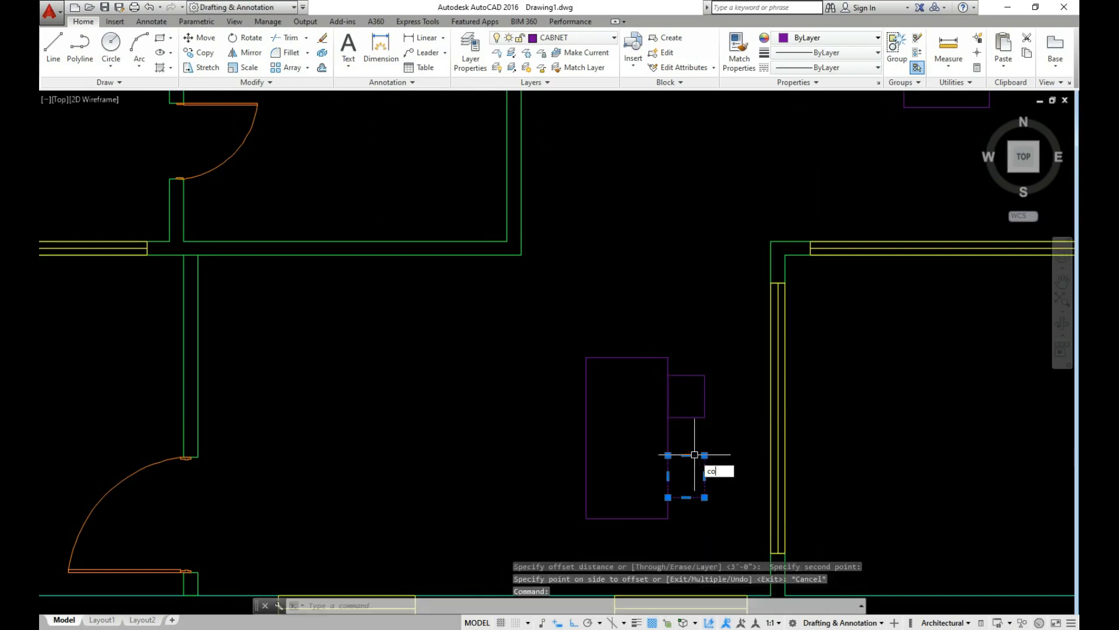
Step: Copy the lower right chair across to the table's left edge at the same height
key("Return")
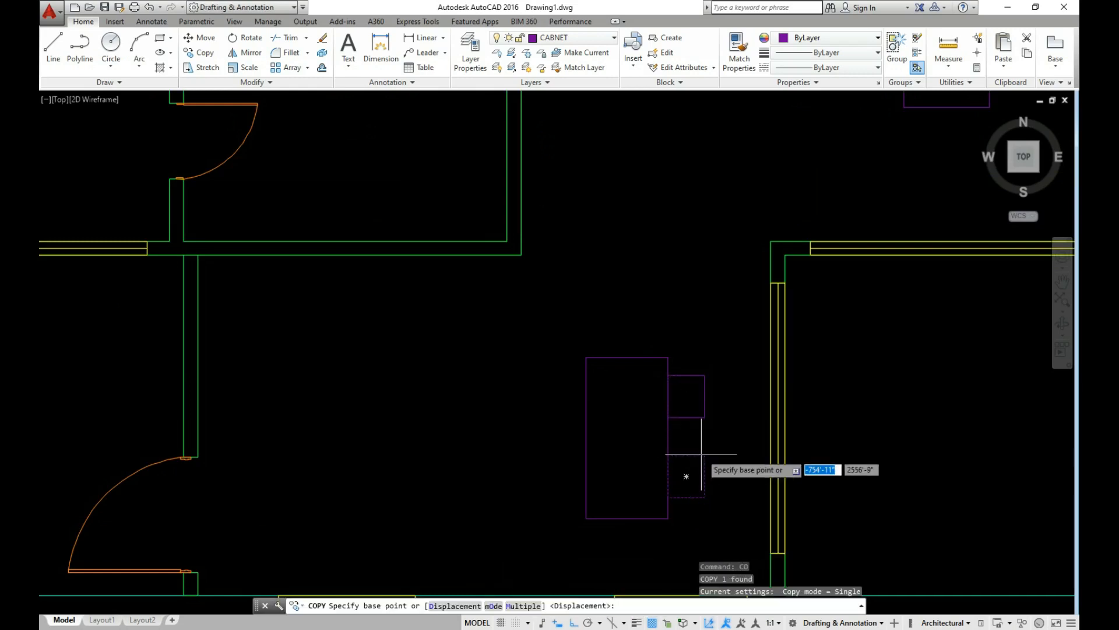
left_click(686, 477)
left_click(586, 455)
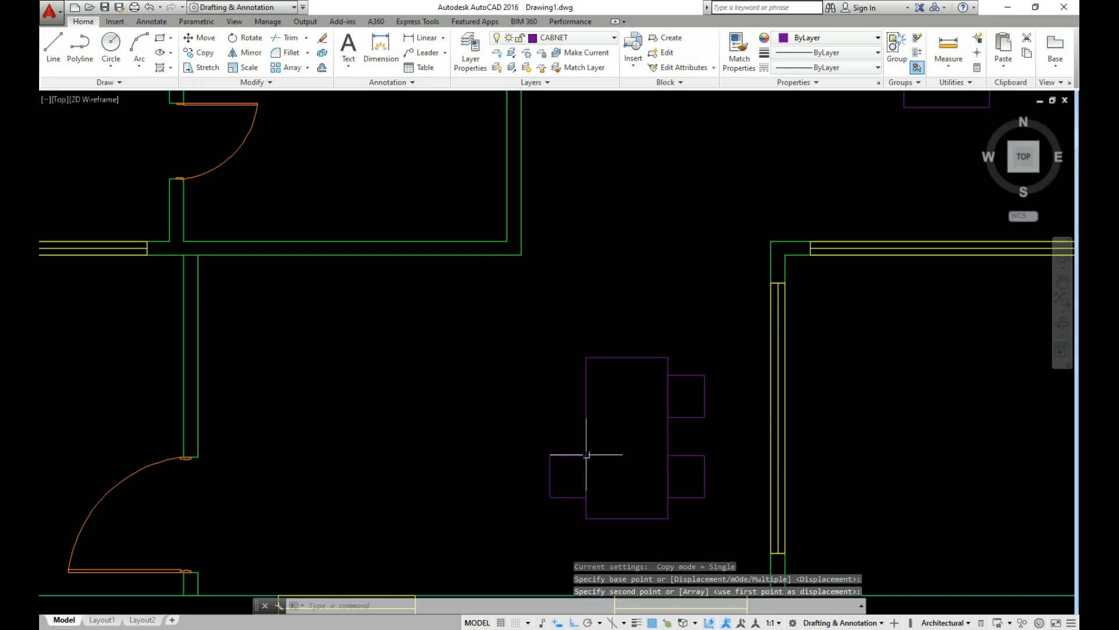
key("Escape")
Step: Copy the upper right chair across to the table's left edge, completing two chairs per long side
left_click(685, 374)
mouse_move(686, 375)
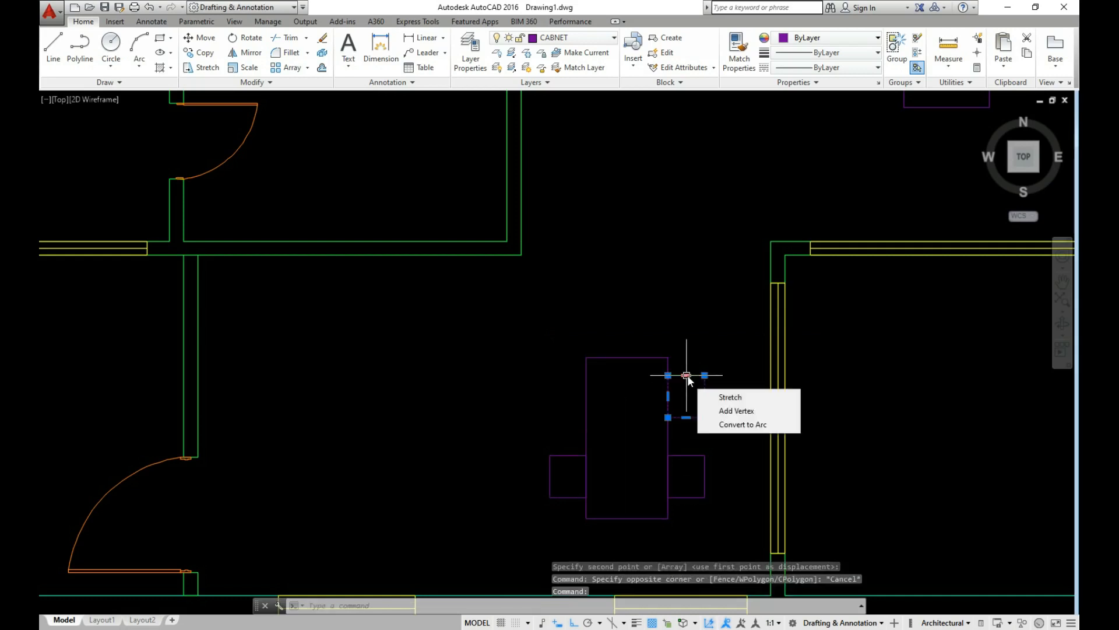
type("co")
key("Return")
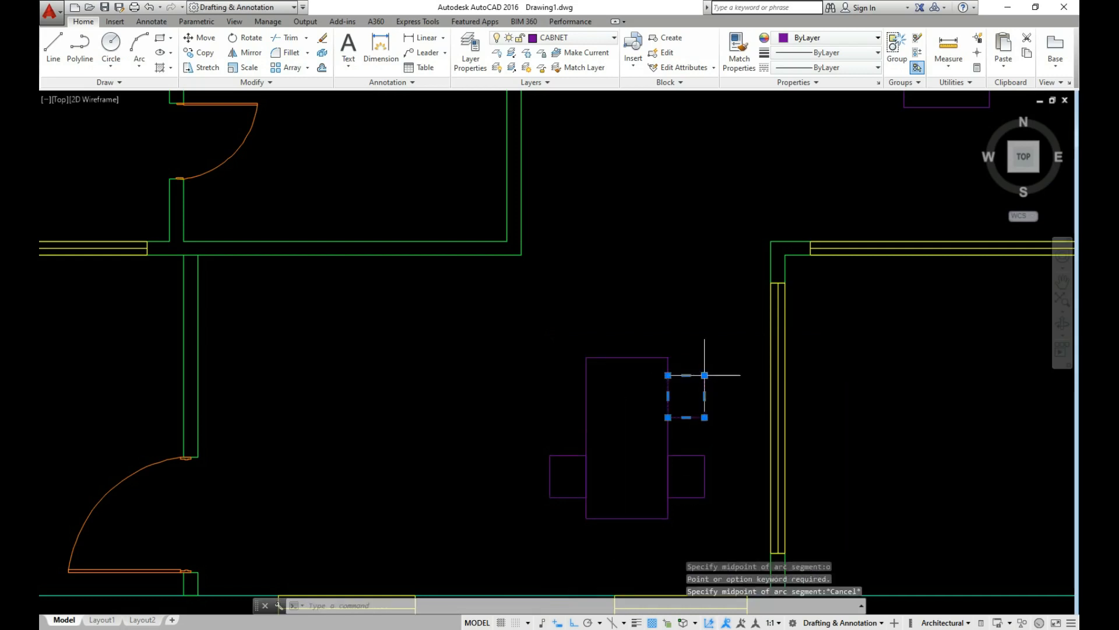
type("co")
key("Return")
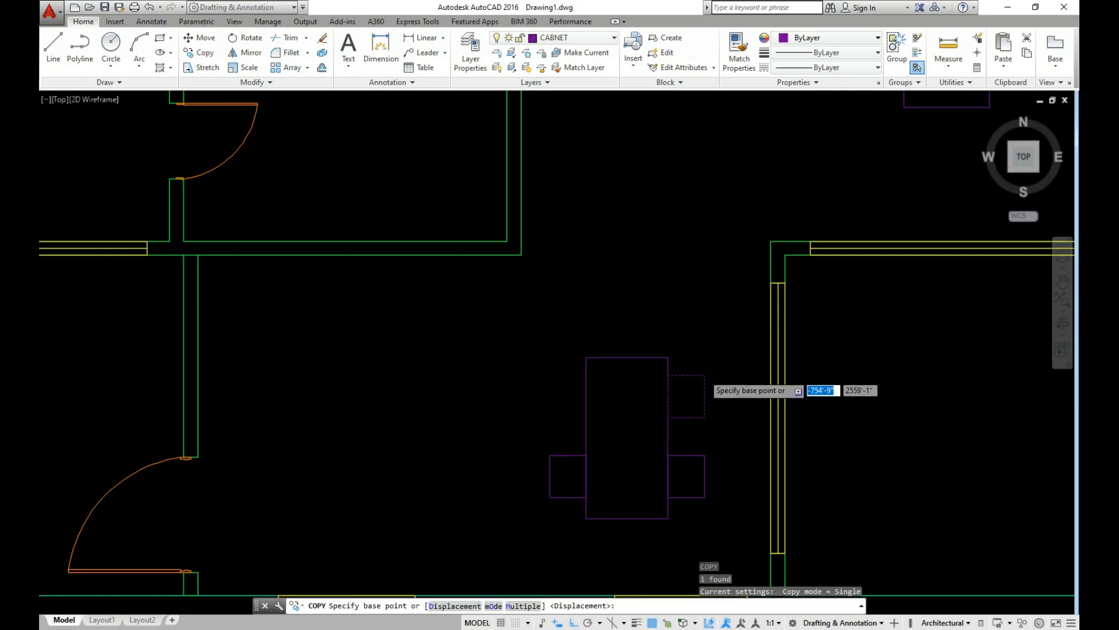
left_click(705, 375)
left_click(586, 375)
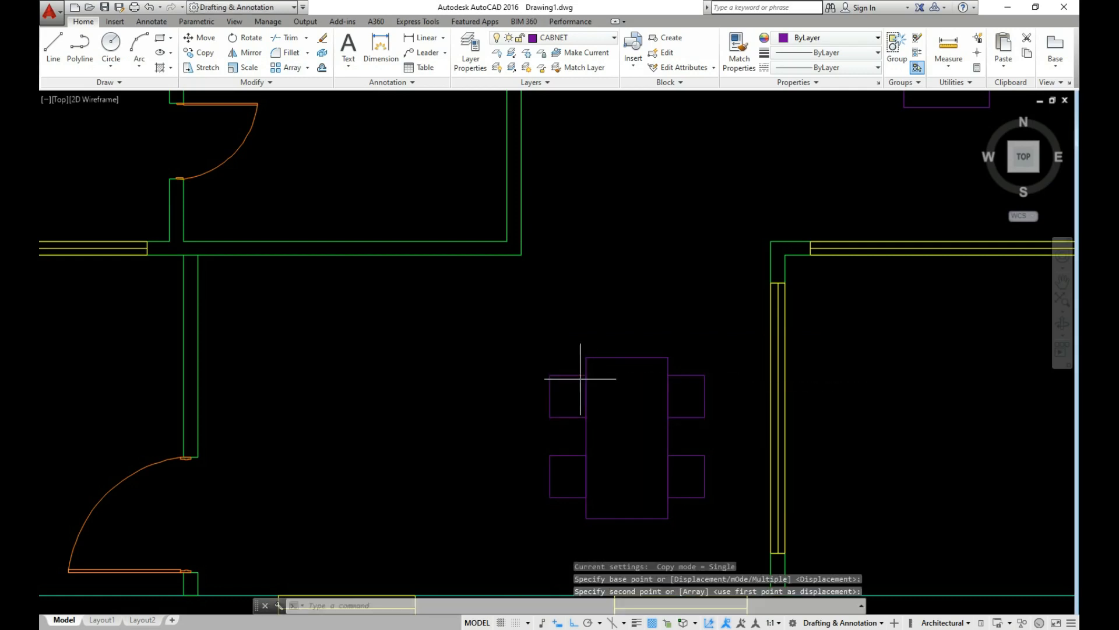
left_click(581, 375)
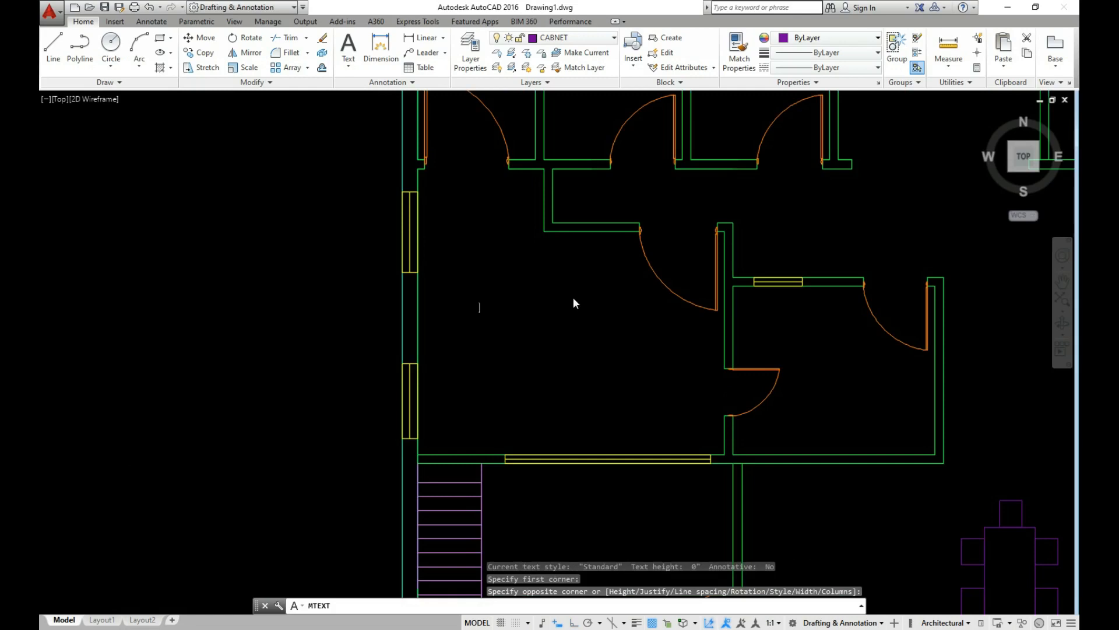
Step: Add the text label "Bedroom" inside the large room along the left outer wall
left_click(573, 297)
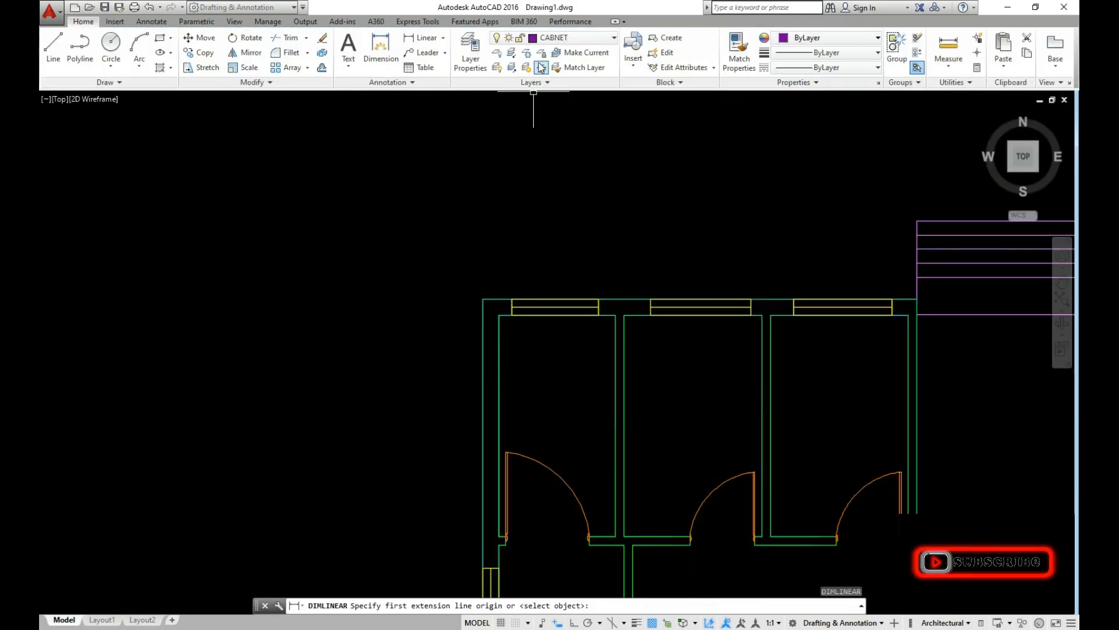
Step: Make the text layer current and add a vertical linear dimension for the top-left room's interior, outside the left wall
left_click(559, 37)
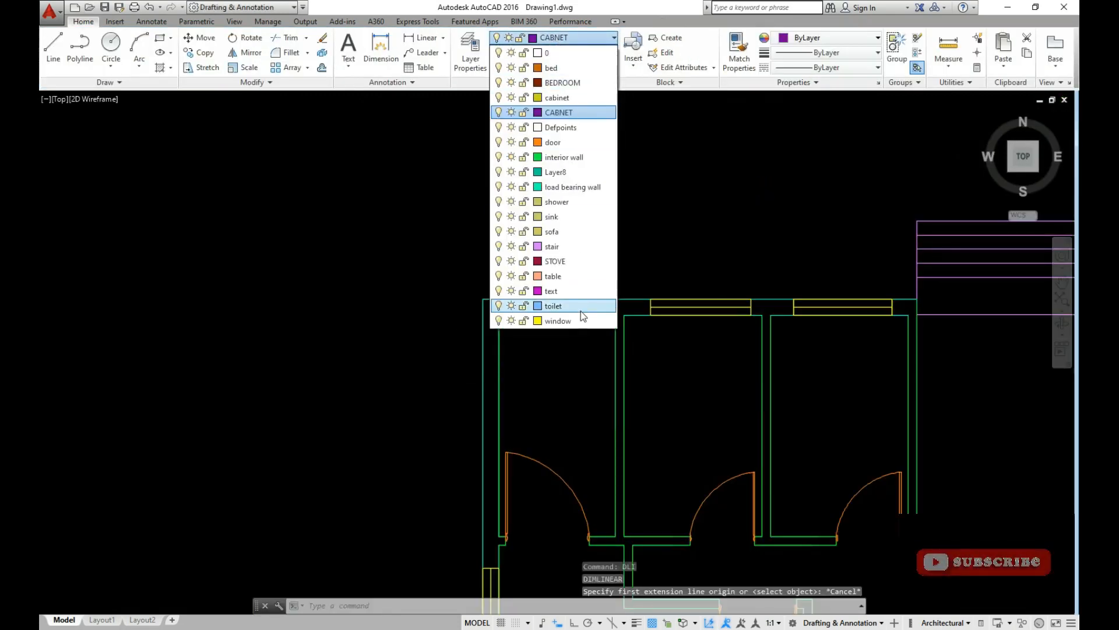
left_click(551, 291)
type("dli")
key("Return")
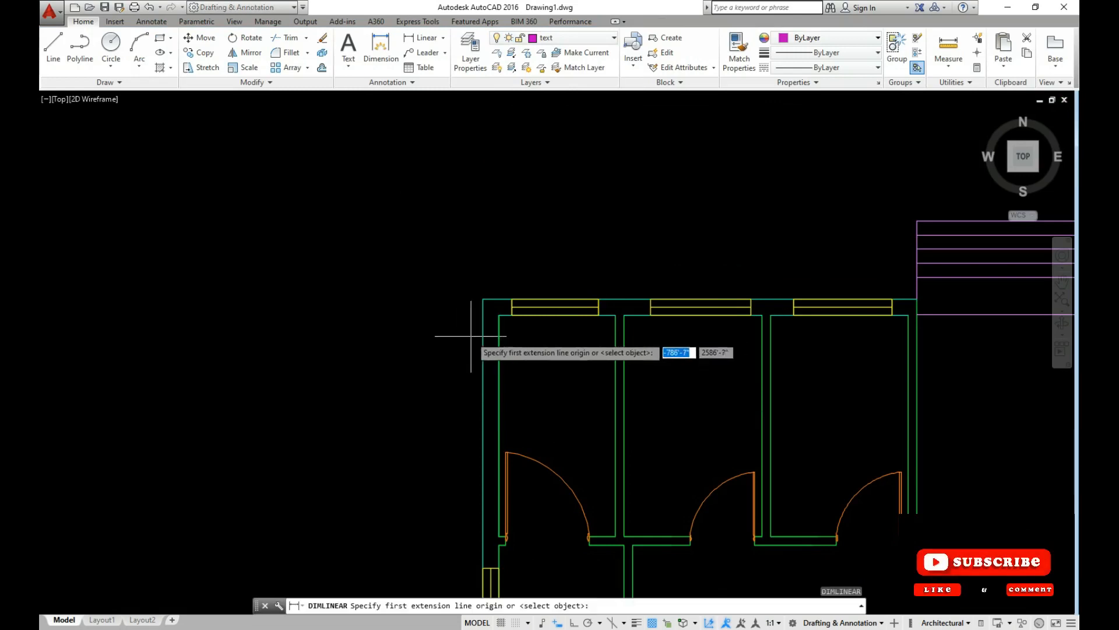
left_click(499, 316)
left_click(499, 535)
left_click(446, 467)
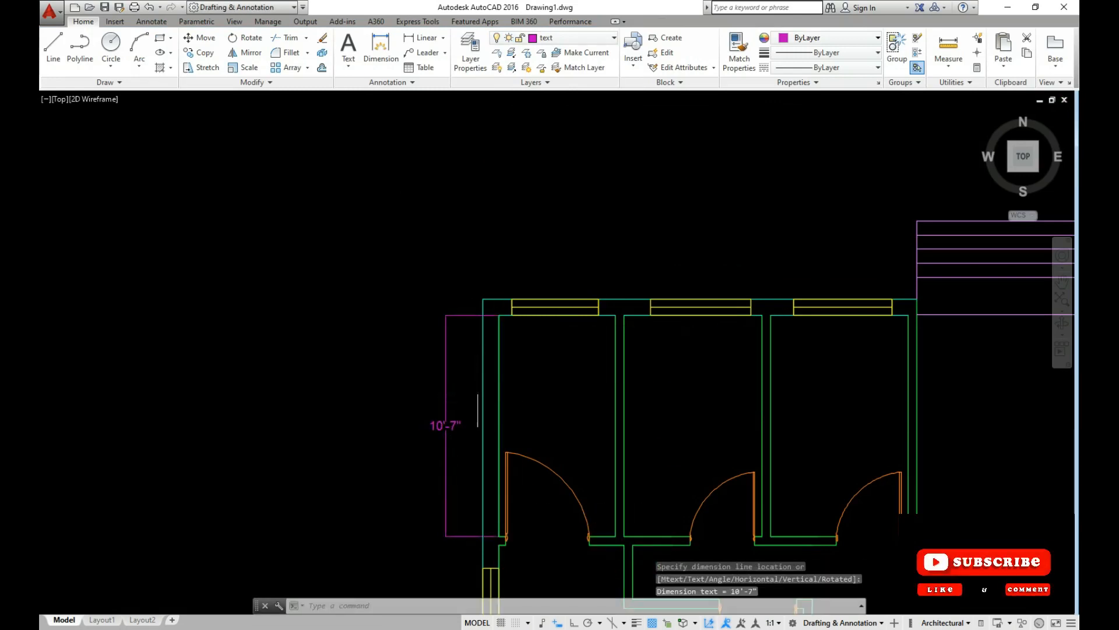
Step: Add linear dimensions above the top wall for the interior widths of the first and second rooms from the left
key("Return")
left_click(499, 315)
left_click(616, 315)
left_click(617, 276)
key("Return")
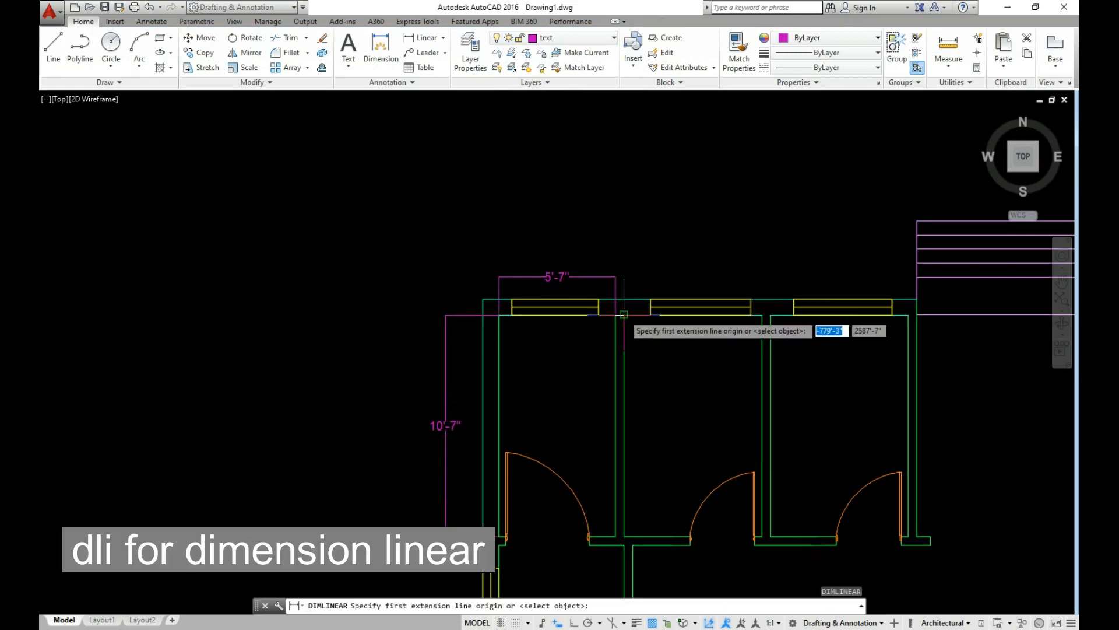
left_click(624, 316)
left_click(762, 316)
left_click(764, 275)
Step: Dimension the third top room's interior width above the top wall, in line with the neighbouring dimensions
middle_click_drag(524, 362, 388, 378)
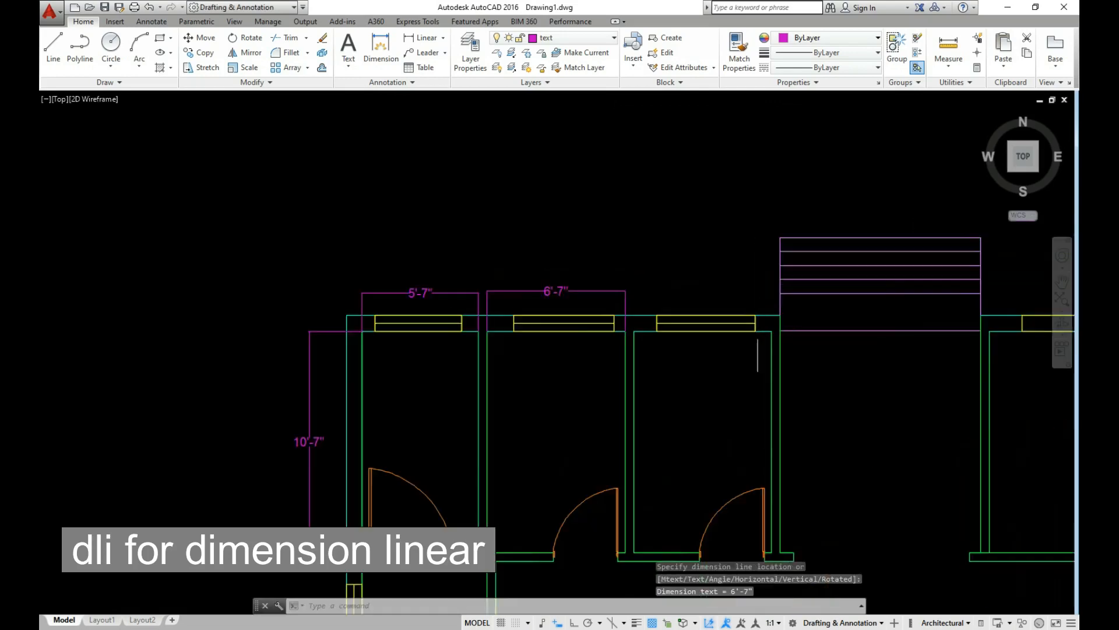
scroll(757, 339, "up", 2)
key("Return")
left_click(560, 303)
left_click(780, 303)
left_click(780, 264)
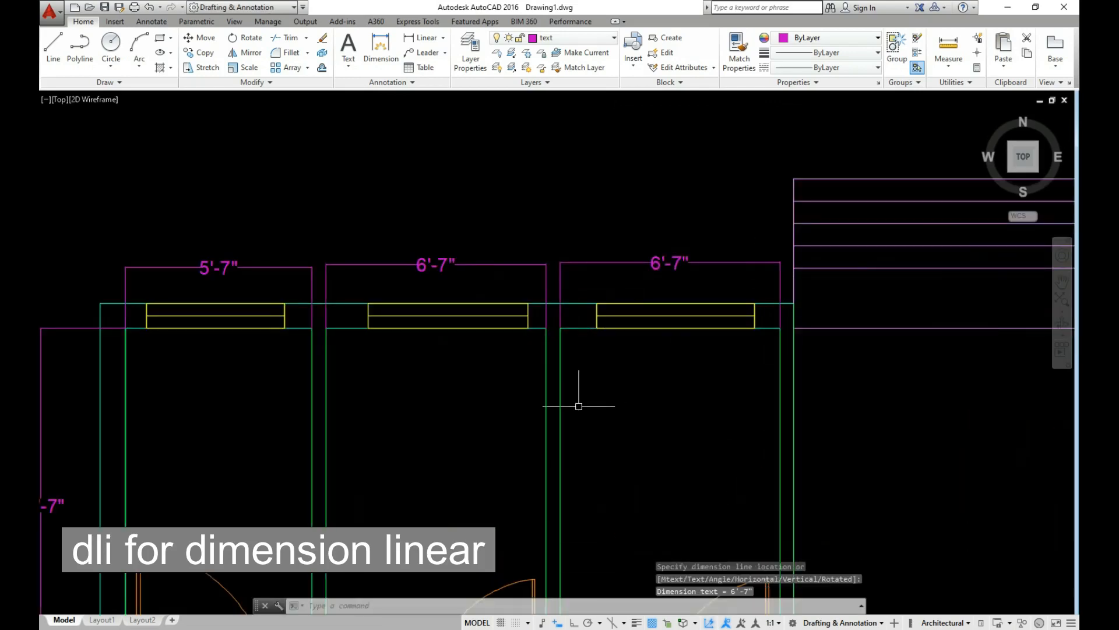
Step: Dimension the bedroom's interior vertical length outside the left outer wall
scroll(579, 405, "down", 5)
scroll(443, 361, "up", 4)
key("Return")
left_click(446, 319)
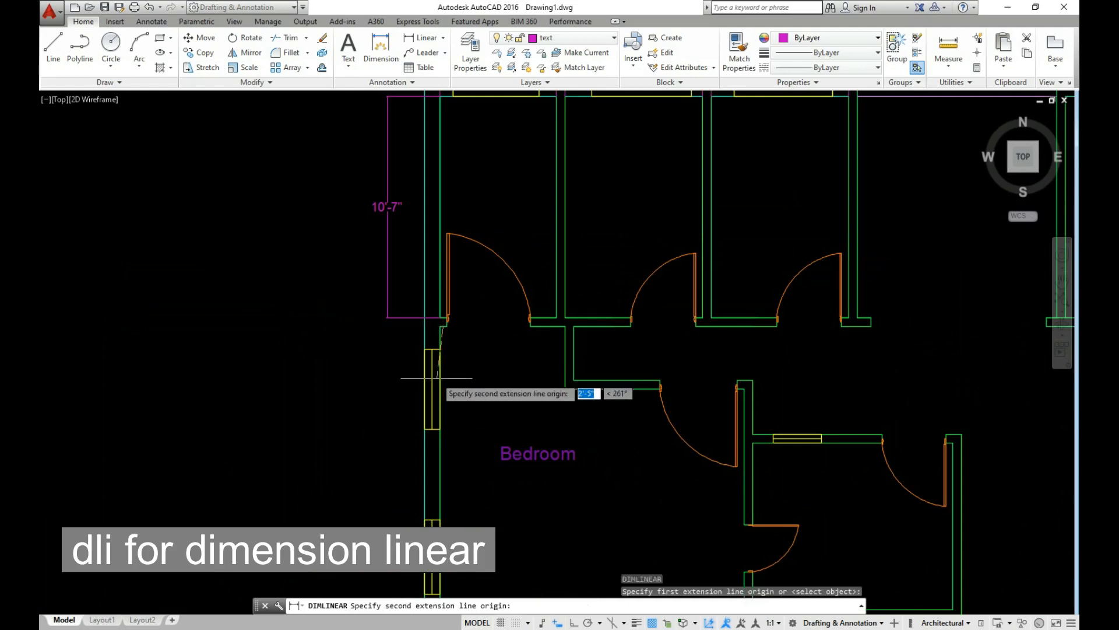
scroll(436, 378, "down", 5)
scroll(432, 438, "up", 5)
left_click(450, 470)
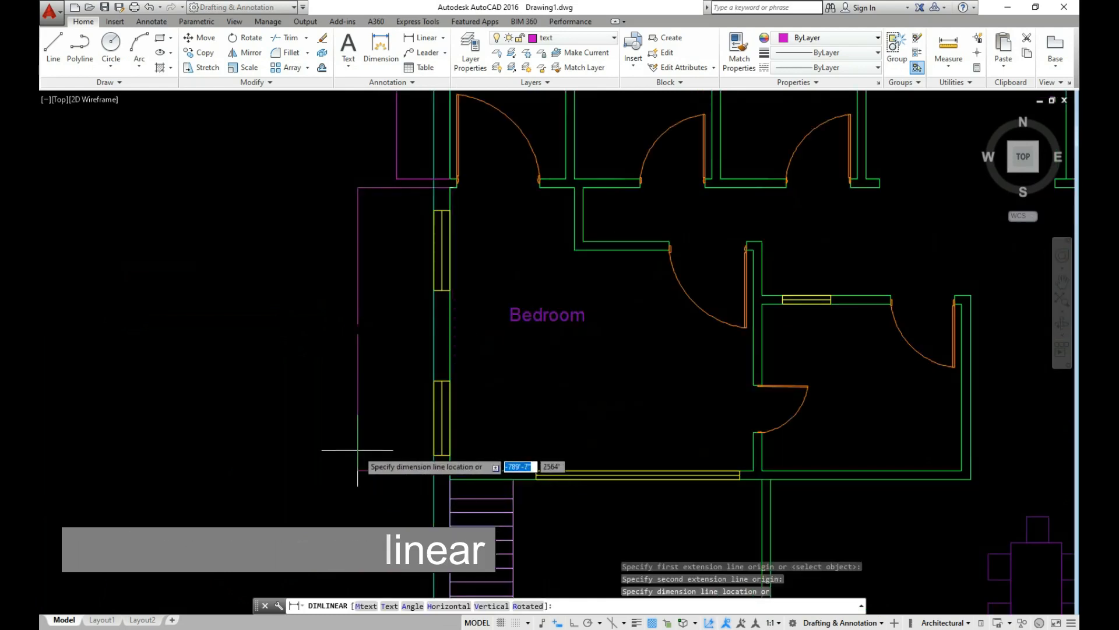
left_click(357, 449)
Step: Dimension the stair room's interior vertical length outside the left outer wall, below the bedroom dimension
scroll(373, 455, "down", 5)
key("Return")
scroll(379, 472, "up", 5)
left_click(384, 468)
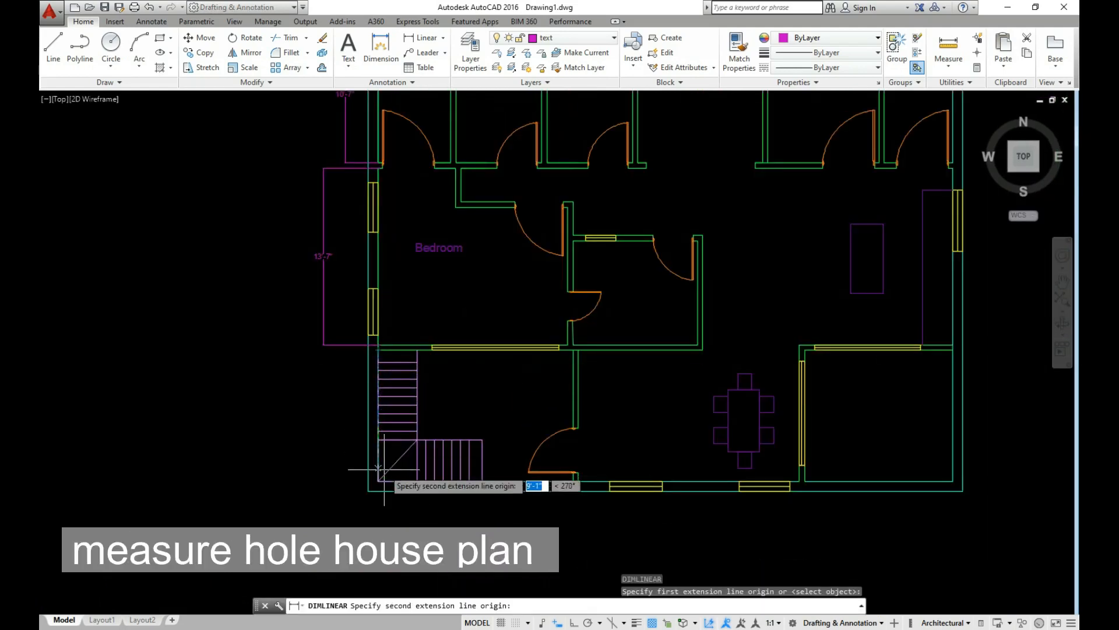
left_click(379, 480)
left_click(328, 455)
Step: Dimension the stair room's interior width below the bottom outer wall
key("Return")
left_click(379, 481)
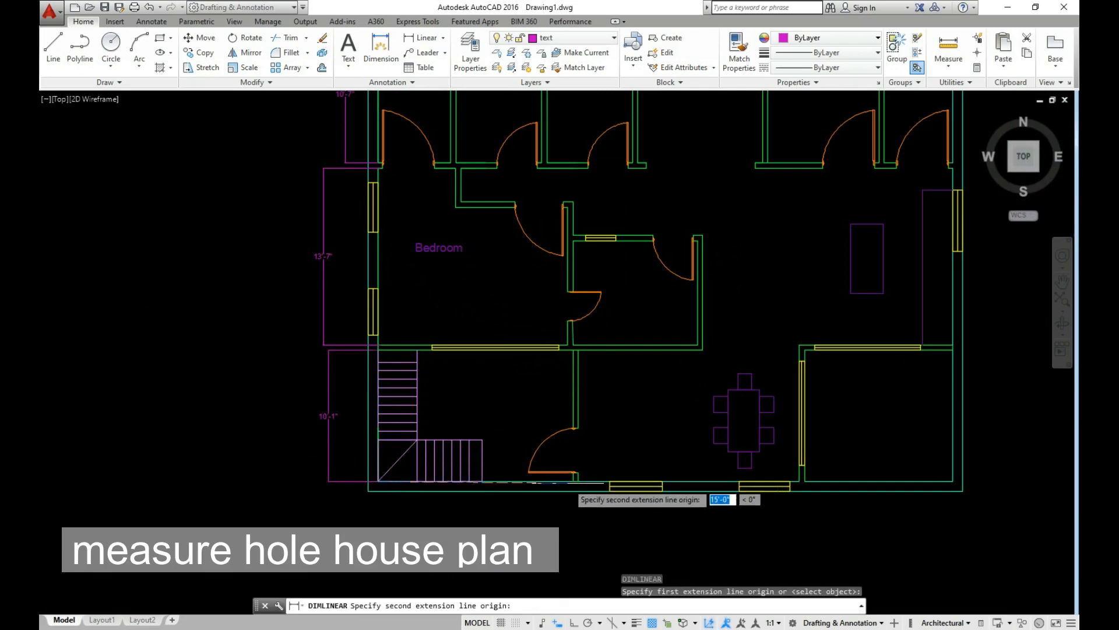
scroll(564, 483, "up", 3)
left_click(605, 475)
scroll(605, 476, "down", 3)
left_click(600, 495)
Step: Dimension the dining area's interior width below the bottom wall, from the stair room's wall to the bottom-right room's wall
key("Return")
key("Return")
scroll(617, 478, "up", 2)
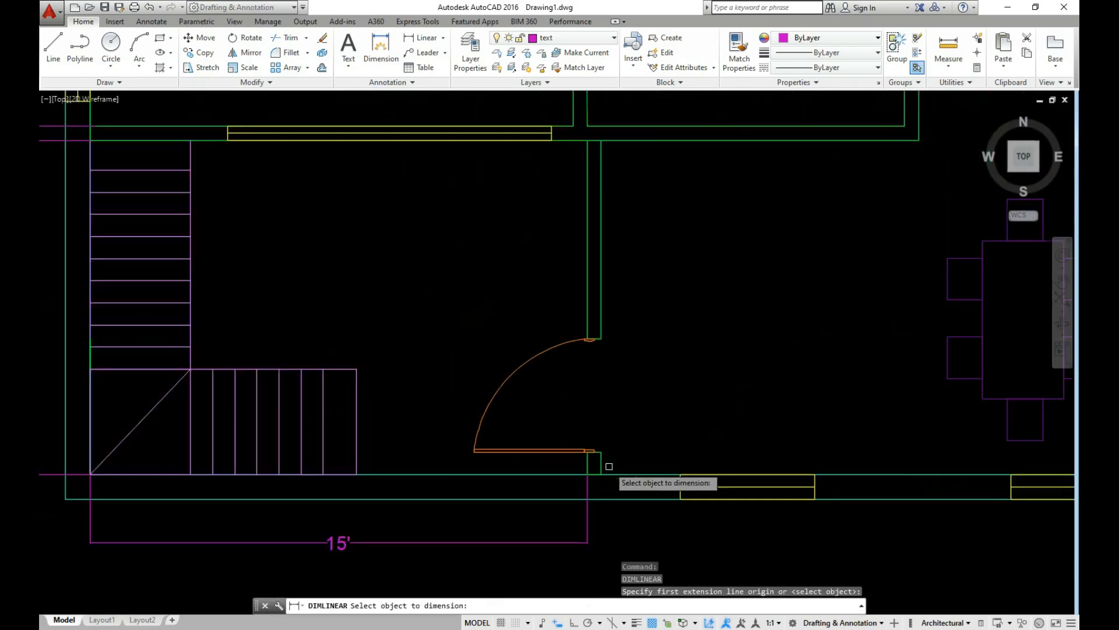
key("Escape")
key("Return")
left_click(601, 474)
scroll(553, 503, "down", 5)
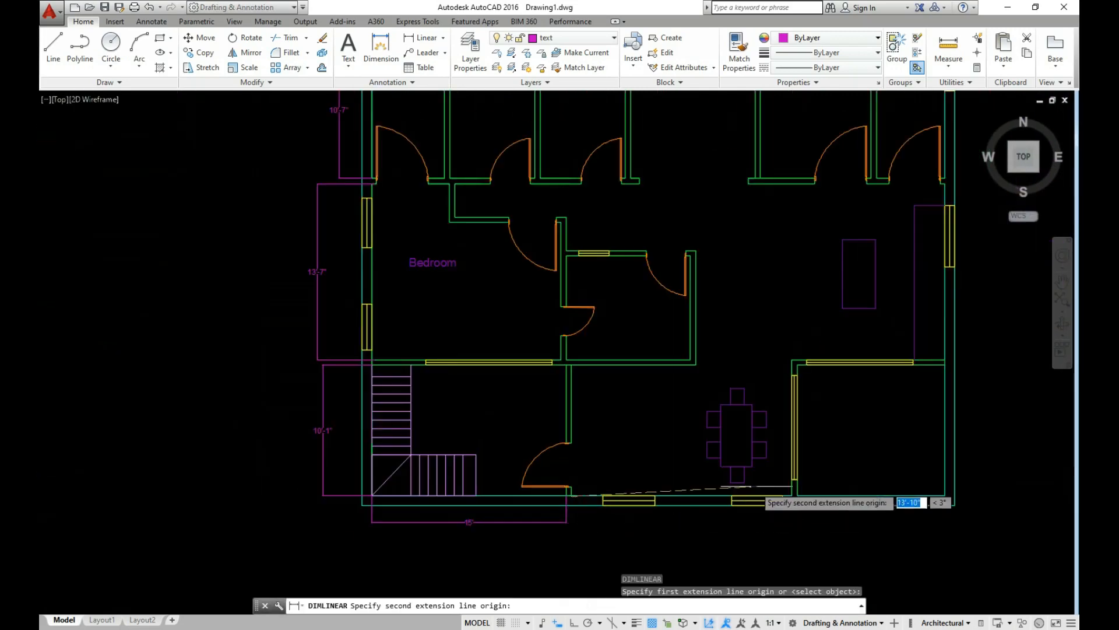
scroll(782, 482, "up", 5)
scroll(815, 509, "down", 5)
left_click(813, 503)
left_click(814, 528)
Step: Dimension the bottom-right room's interior width below the bottom outer wall
key("Return")
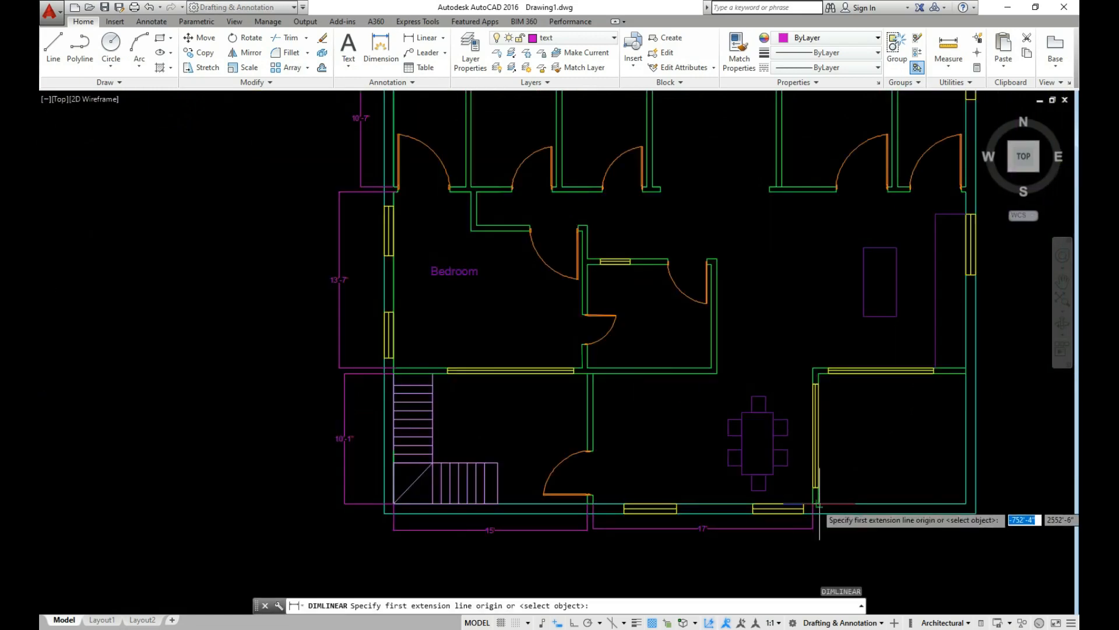
left_click(813, 502)
left_click(965, 503)
left_click(968, 525)
Step: Dimension the bottom-right room's interior vertical length outside the right outer wall
key("Return")
left_click(969, 499)
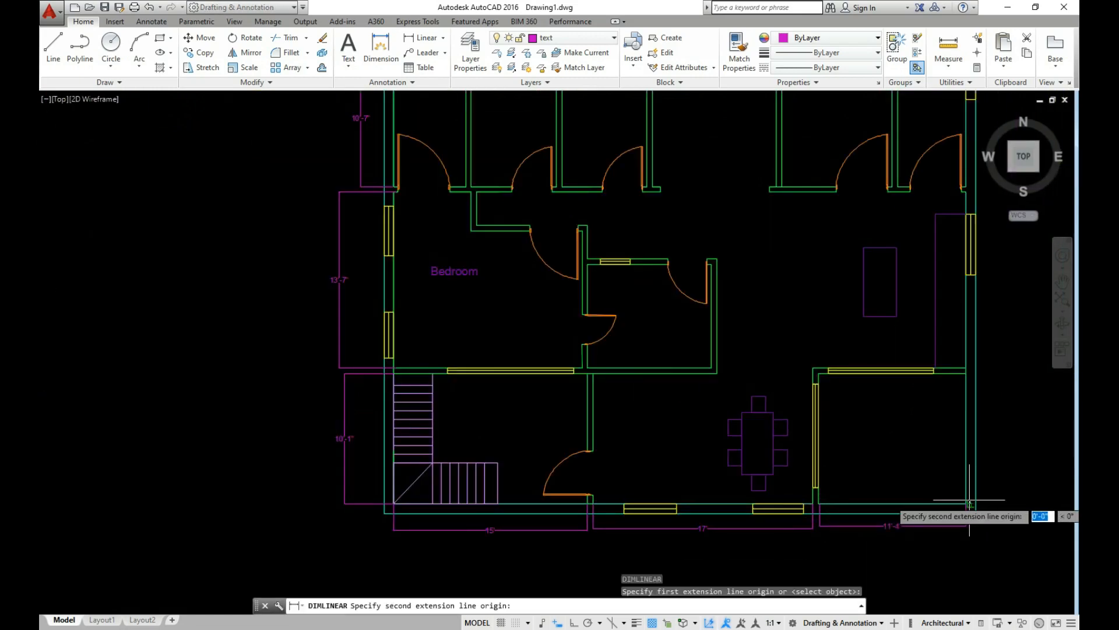
key("Escape")
key("Return")
left_click(965, 503)
left_click(966, 374)
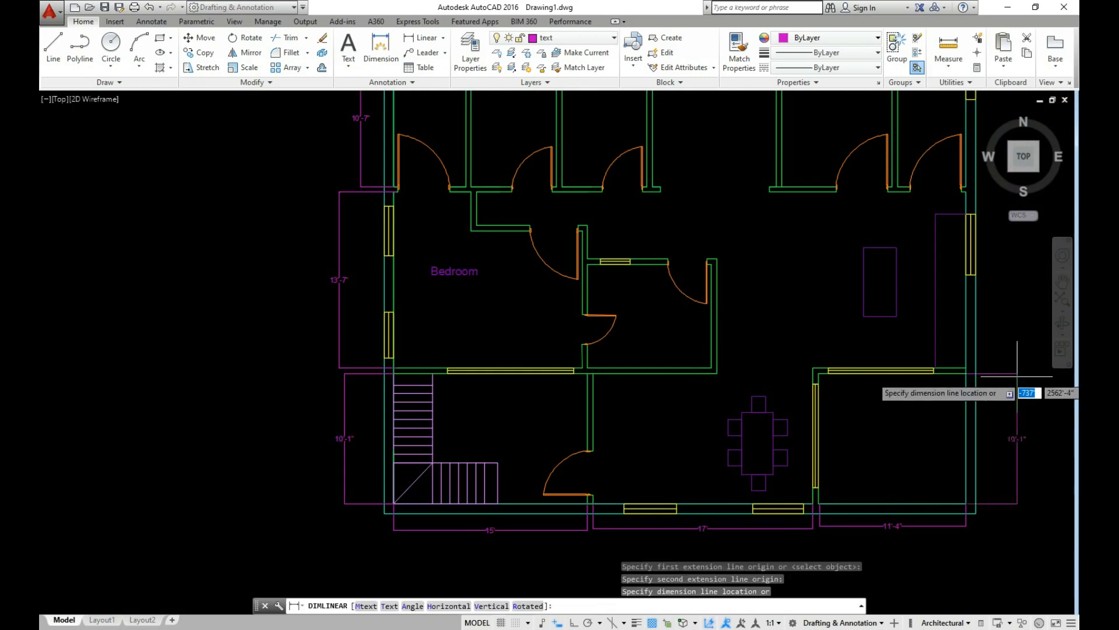
left_click(1017, 376)
Step: Dimension the kitchen area's interior vertical length outside the right outer wall, above the bottom-right room's dimension
key("Return")
scroll(735, 501, "down", 2)
scroll(816, 457, "up", 8)
left_click(824, 449)
scroll(824, 448, "down", 4)
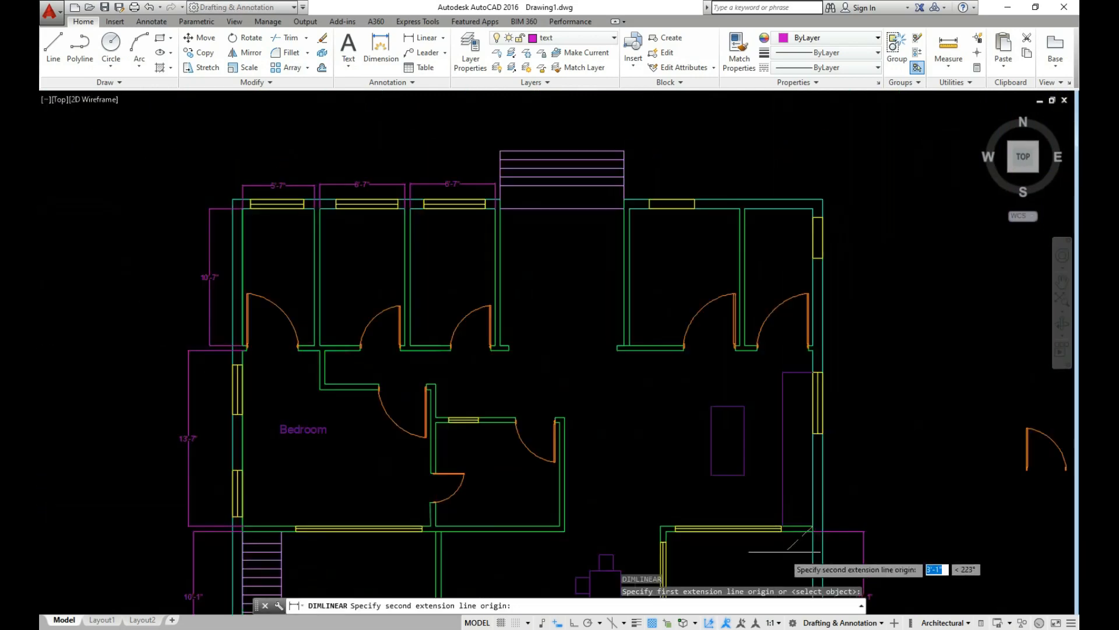
left_click(811, 350)
left_click(871, 437)
Step: Dimension the top-right room's interior vertical length outside the right outer wall
key("Return")
left_click(810, 325)
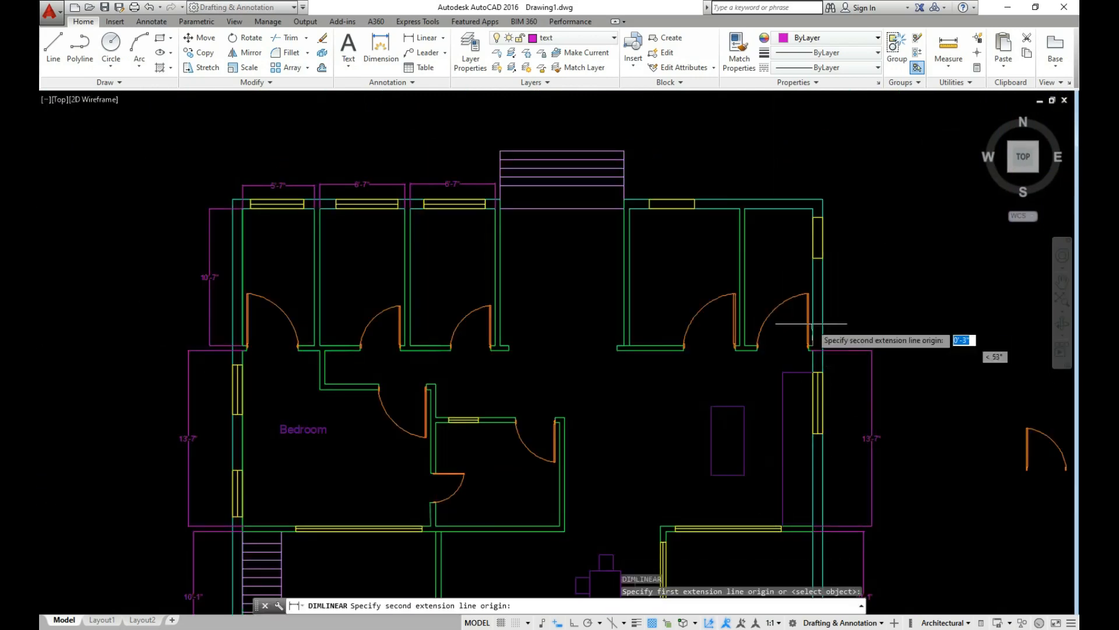
left_click(812, 208)
left_click(879, 210)
Step: Dimension the interior widths of the two top-right rooms above the top outer wall
key("Return")
left_click(813, 208)
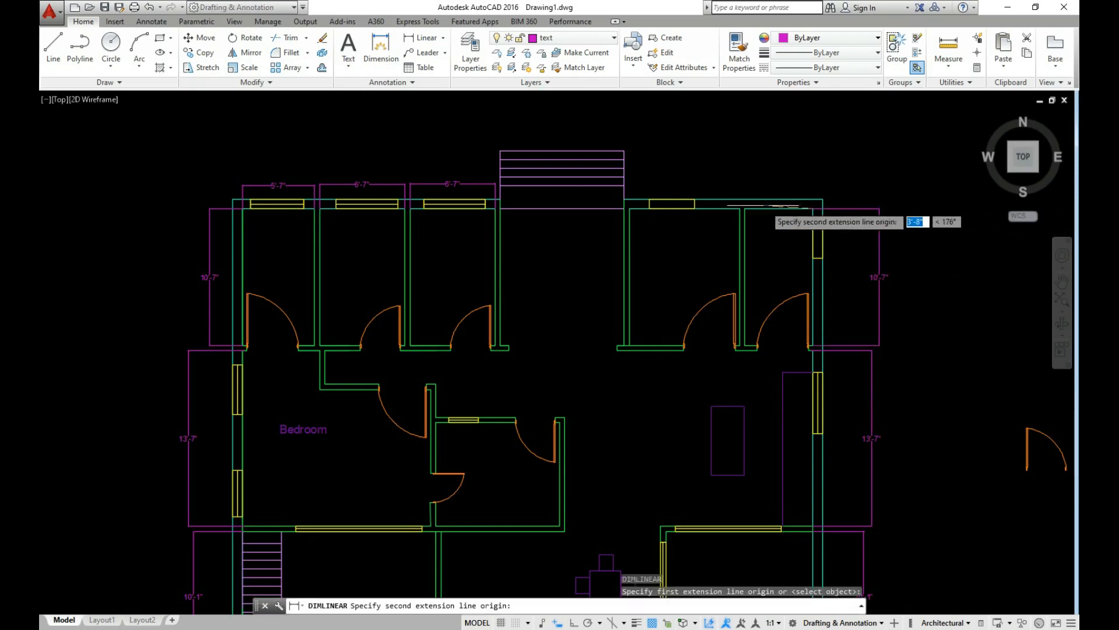
left_click(745, 208)
left_click(752, 170)
key("Return")
left_click(630, 208)
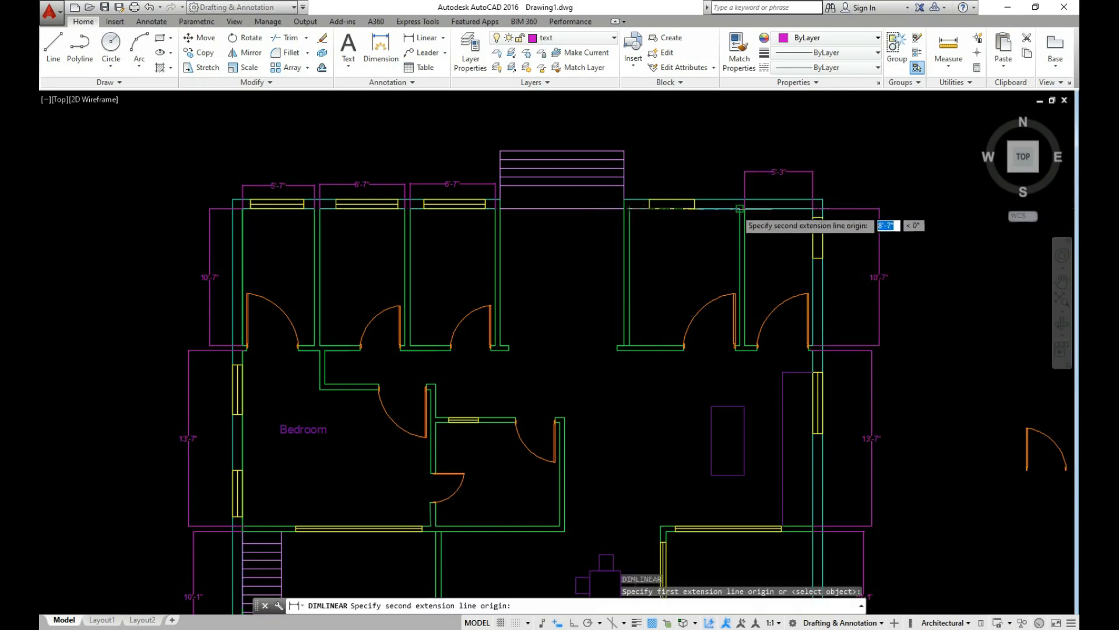
left_click(745, 208)
left_click(739, 174)
Step: Dimension the width of the entrance steps, placing the dimension above them
key("Return")
scroll(723, 303, "down", 5)
scroll(617, 264, "up", 5)
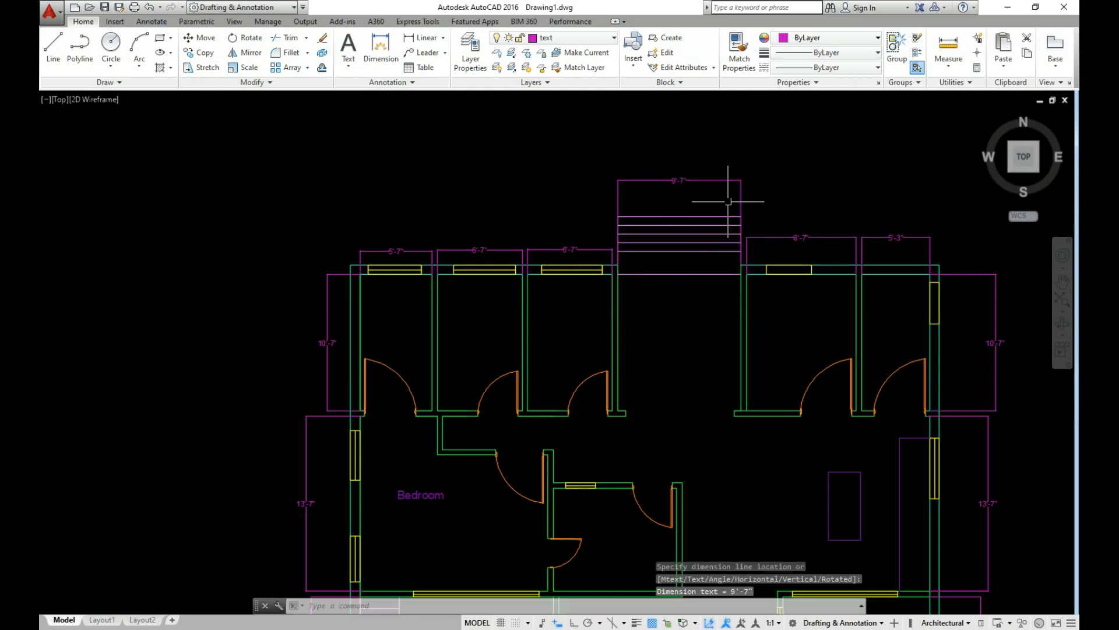
Step: Dimension the bedroom's interior width just inside its bottom wall
scroll(688, 317, "down", 4)
scroll(617, 466, "up", 4)
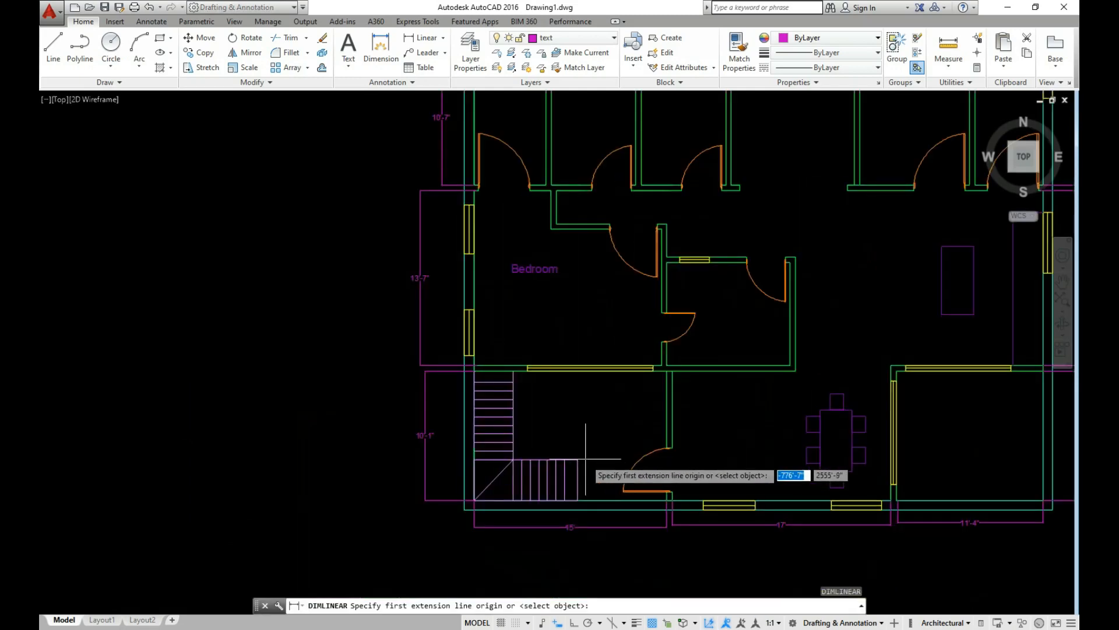
scroll(586, 460, "down", 2)
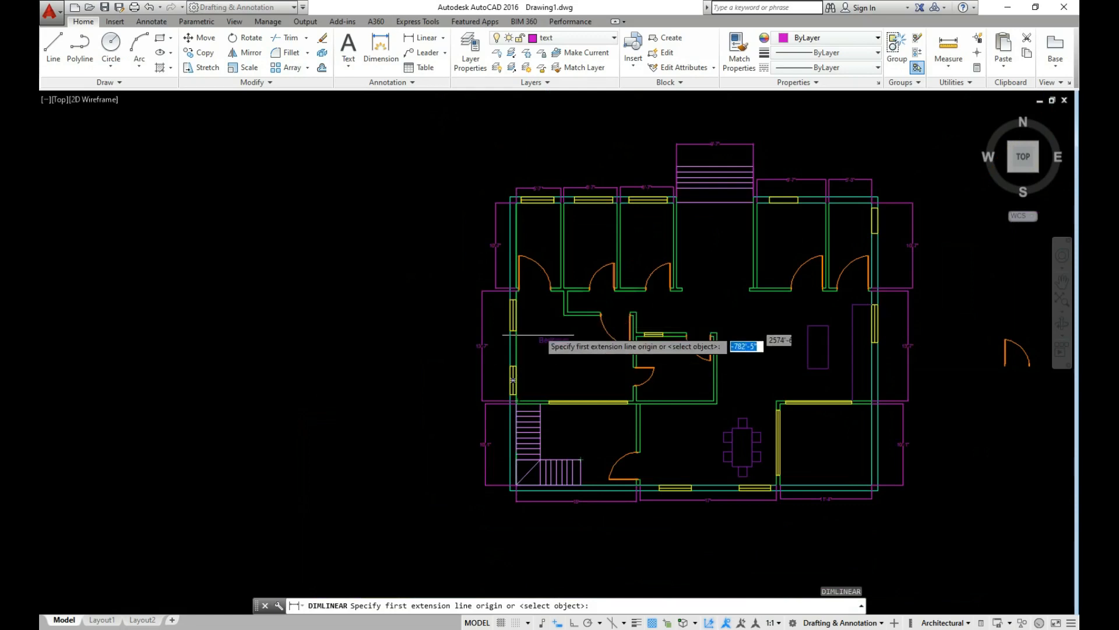
scroll(568, 402, "up", 2)
scroll(501, 401, "up", 2)
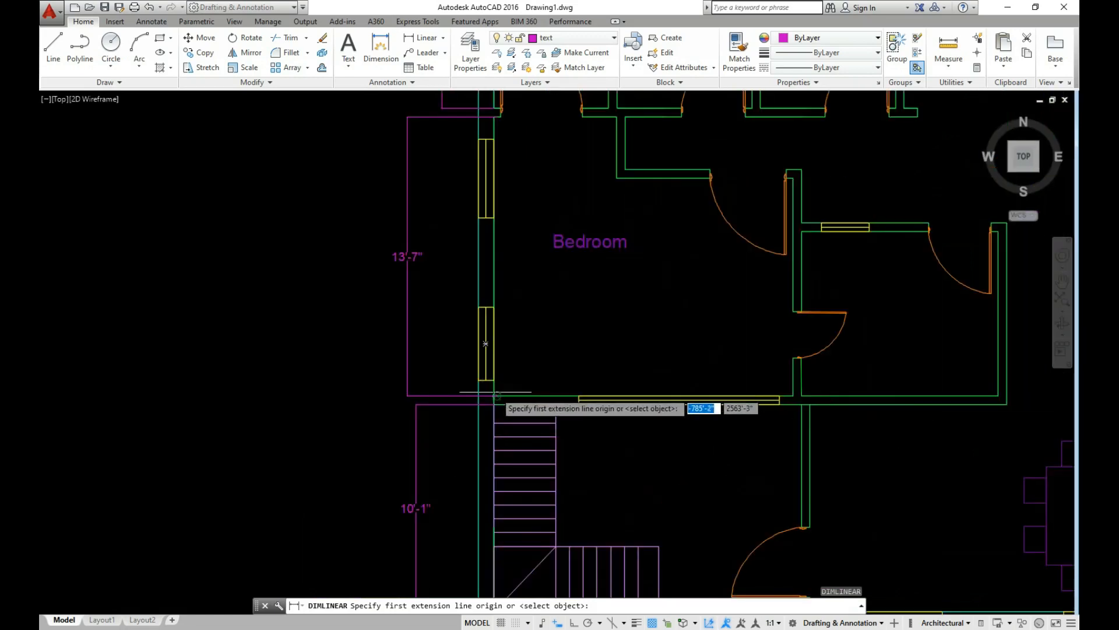
left_click(495, 396)
key("Escape")
key("space")
scroll(523, 401, "up", 3)
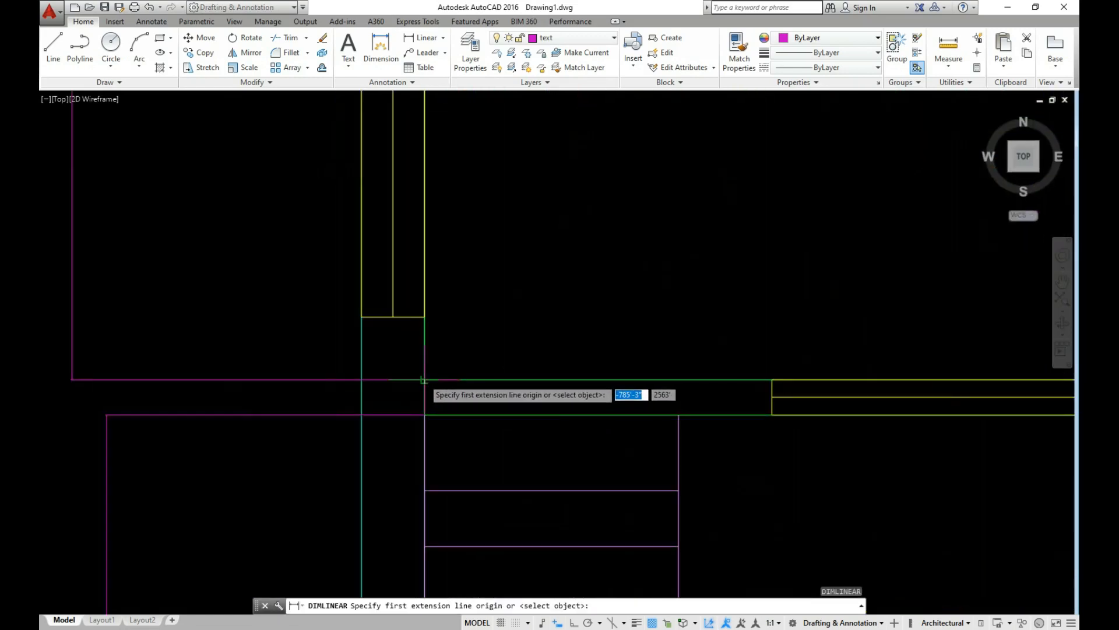
left_click(424, 379)
scroll(426, 450, "down", 2)
left_click(916, 417)
left_click(641, 405)
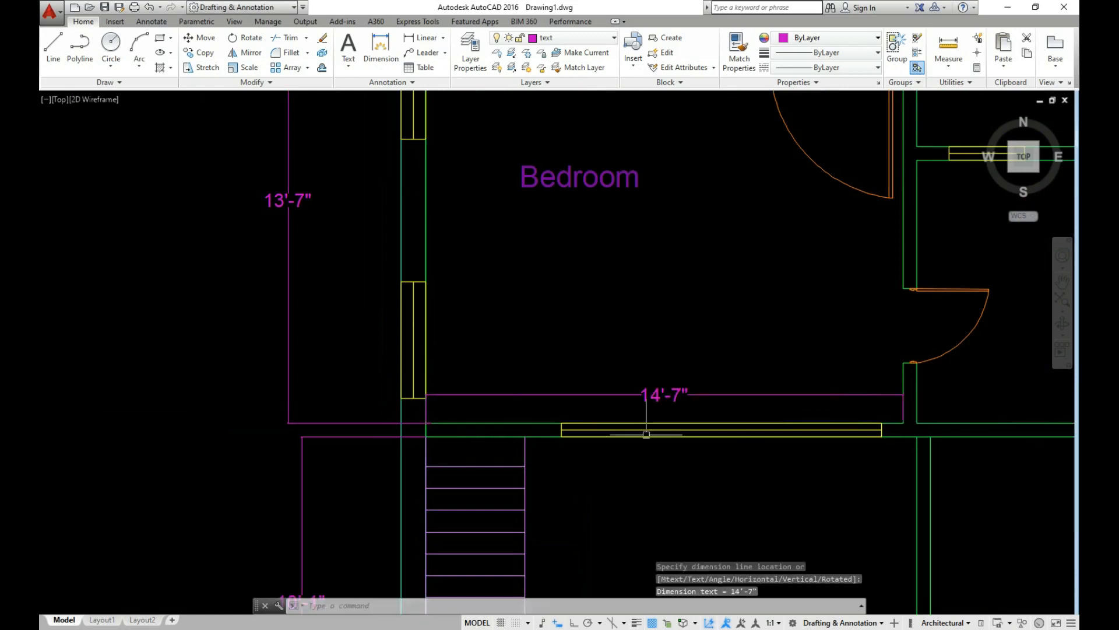
Step: Dimension the interior width of the small room beside the bedroom, just inside its bottom wall
scroll(593, 402, "down", 5)
key("space")
scroll(776, 479, "up", 5)
left_click(505, 296)
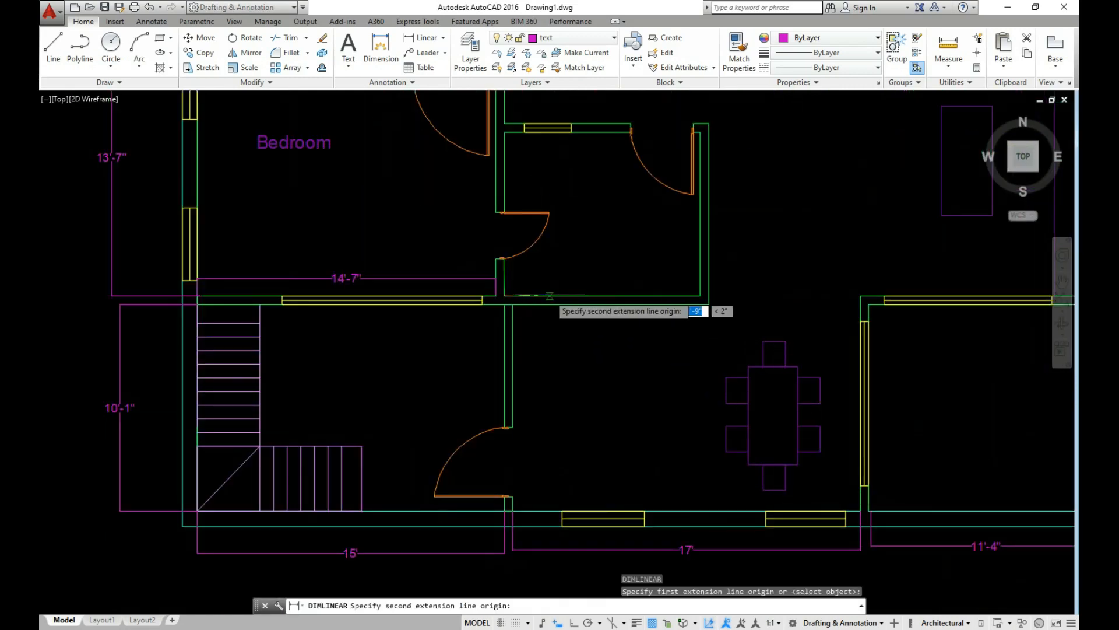
left_click(700, 295)
left_click(700, 287)
Step: Dimension the vertical length of the small room beside the bedroom, along the outside of its right wall
scroll(675, 375, "down", 4)
key("space")
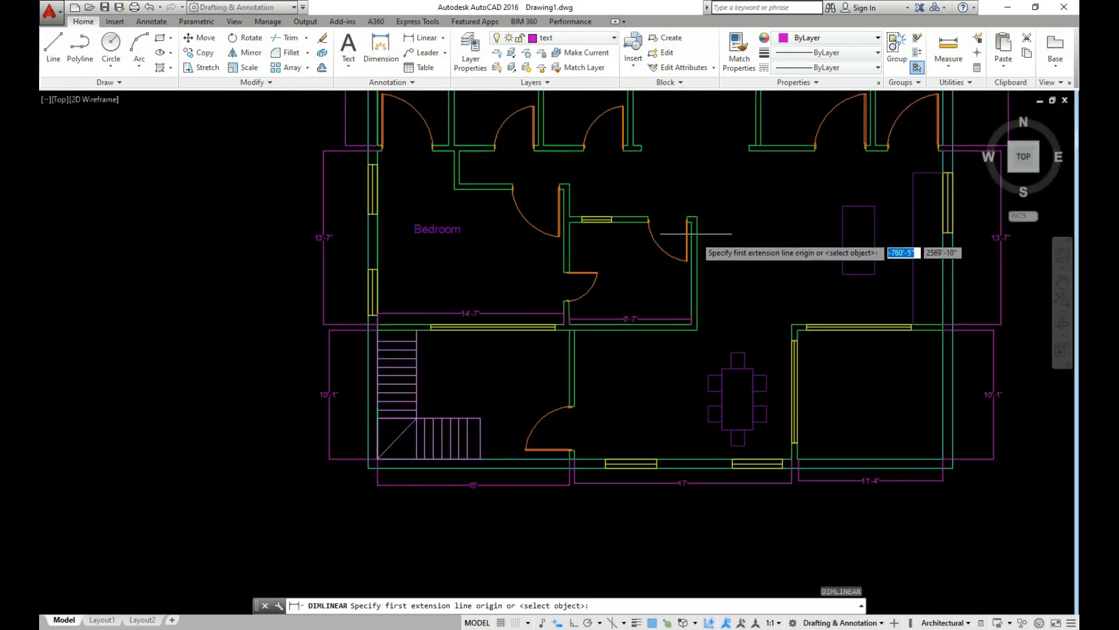
left_click(694, 230)
scroll(694, 233, "up", 1)
left_click(697, 325)
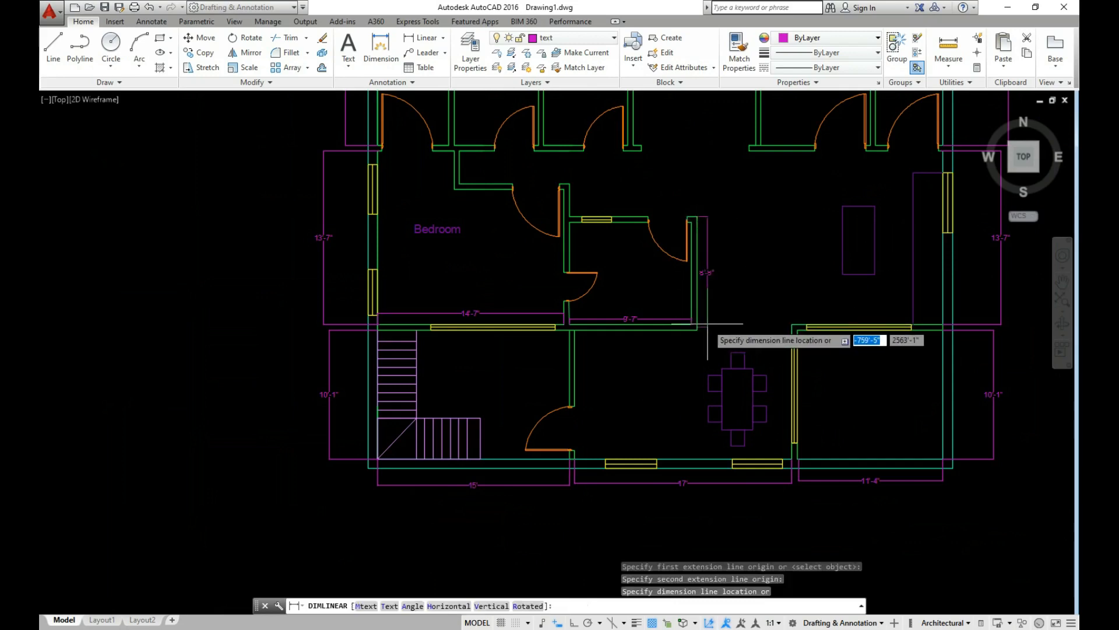
left_click(707, 324)
Step: Dimension the house's overall width between its outer corners, below the row of bottom room dimensions
scroll(682, 359, "down", 4)
key("space")
scroll(776, 362, "up", 7)
scroll(788, 367, "down", 5)
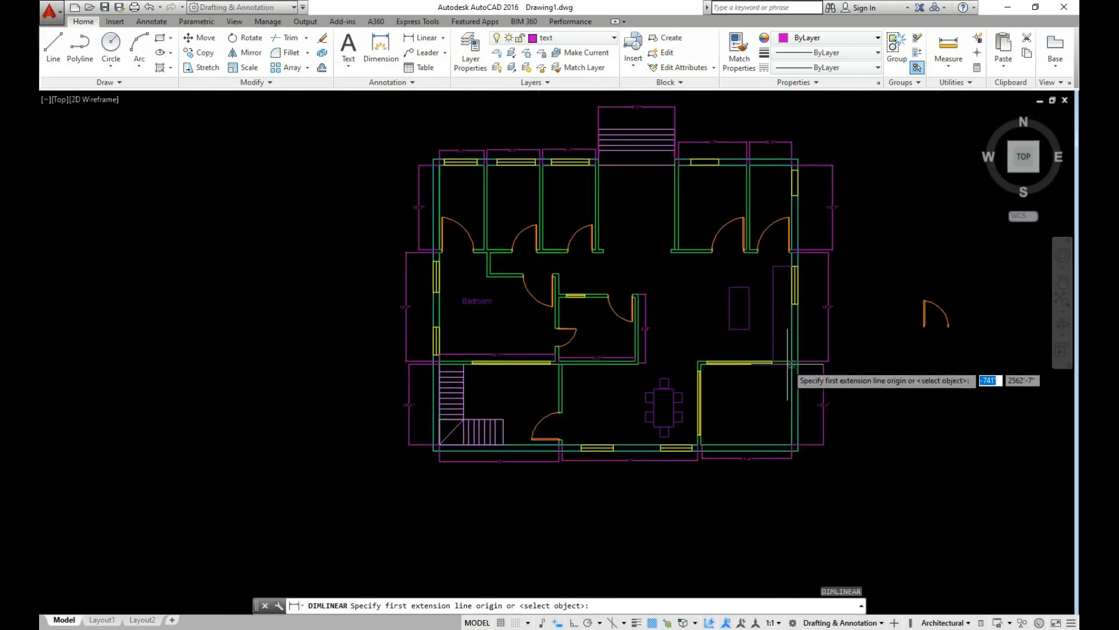
scroll(752, 452, "down", 2)
scroll(582, 445, "up", 9)
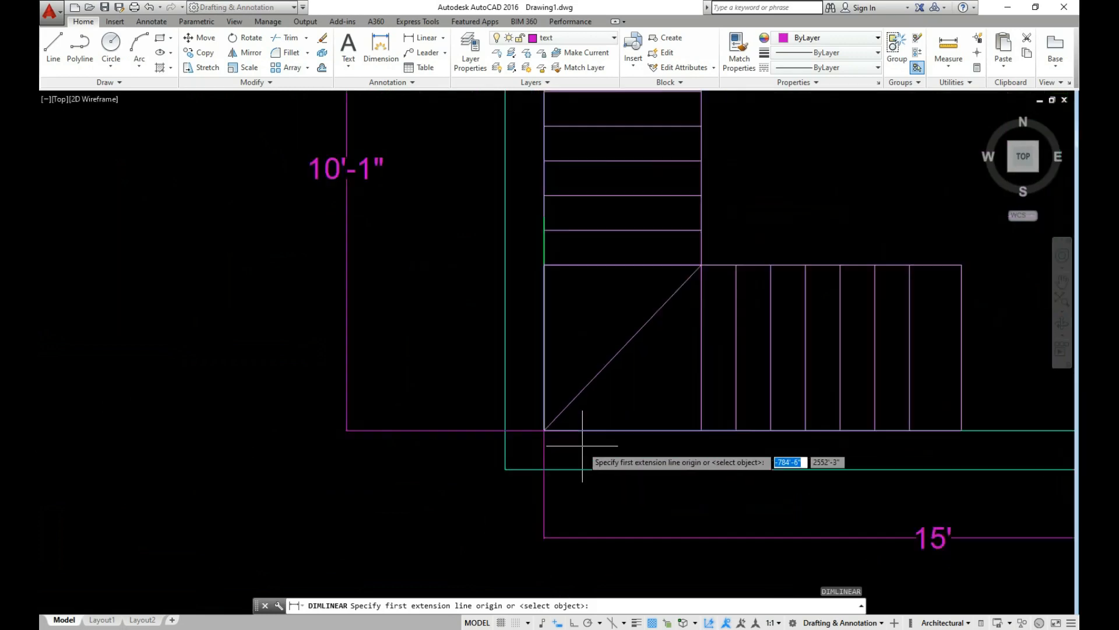
left_click(502, 468)
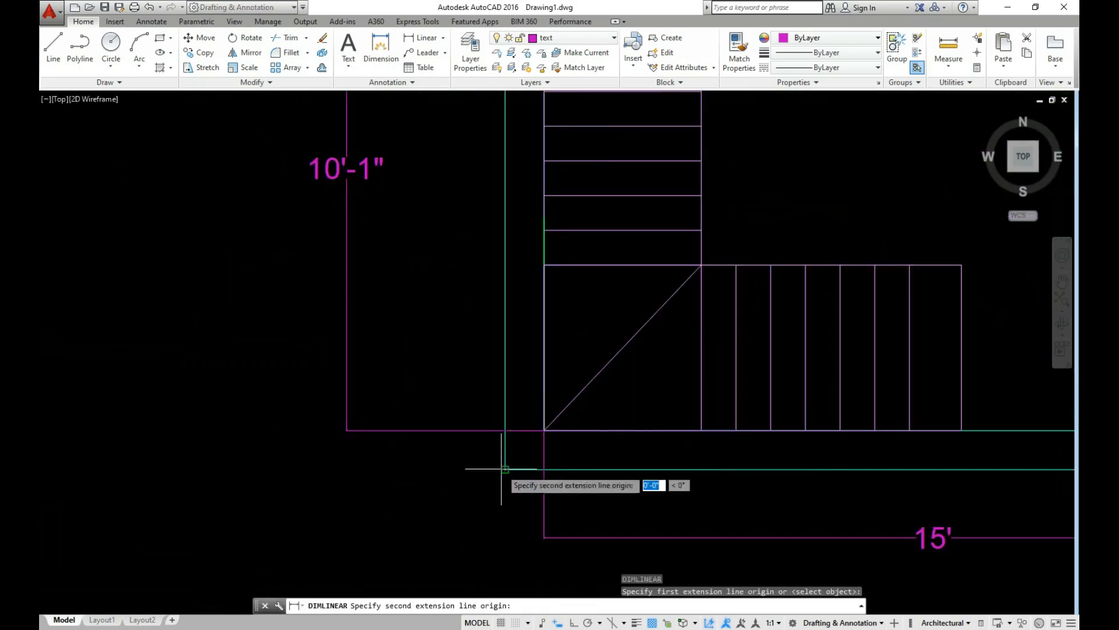
scroll(492, 488, "down", 4)
scroll(854, 486, "up", 2)
left_click(870, 485)
scroll(869, 485, "down", 2)
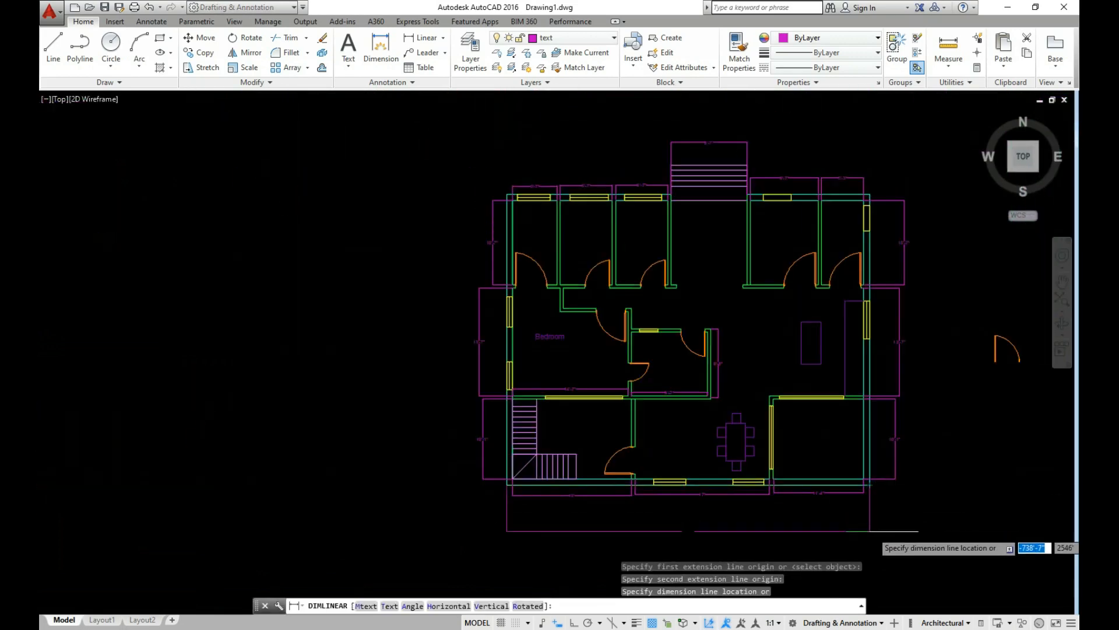
left_click(869, 531)
Step: Dimension the house's overall vertical length between its left outer corners, beyond the left-hand room dimensions
type("dli")
scroll(507, 195, "up", 4)
key("Return")
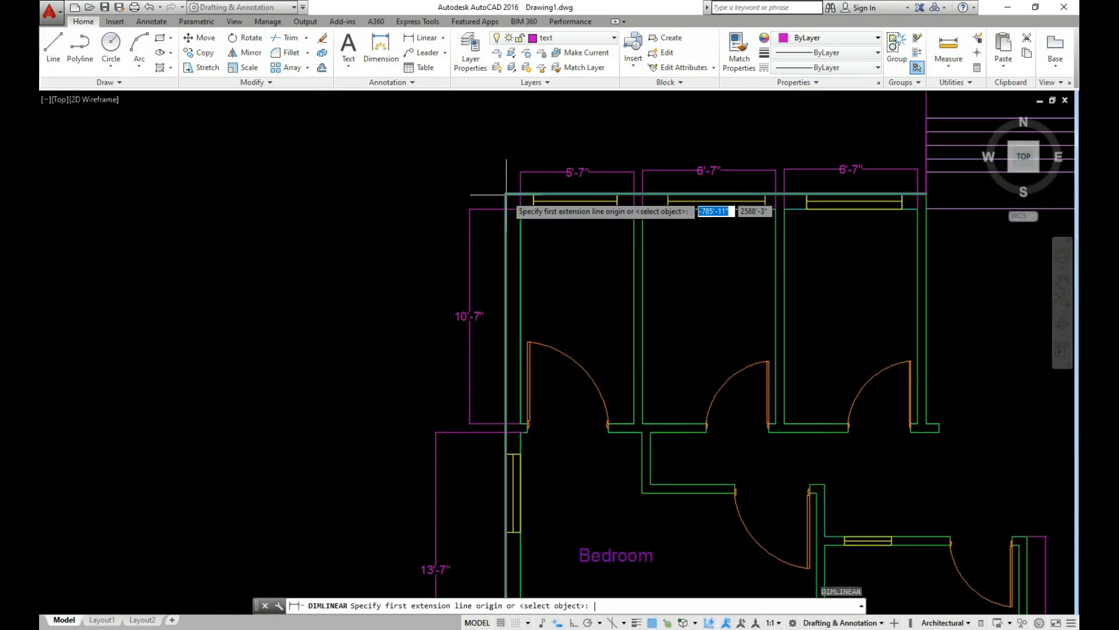
left_click(506, 194)
scroll(506, 195, "down", 4)
scroll(483, 362, "up", 4)
left_click(493, 359)
scroll(493, 359, "down", 4)
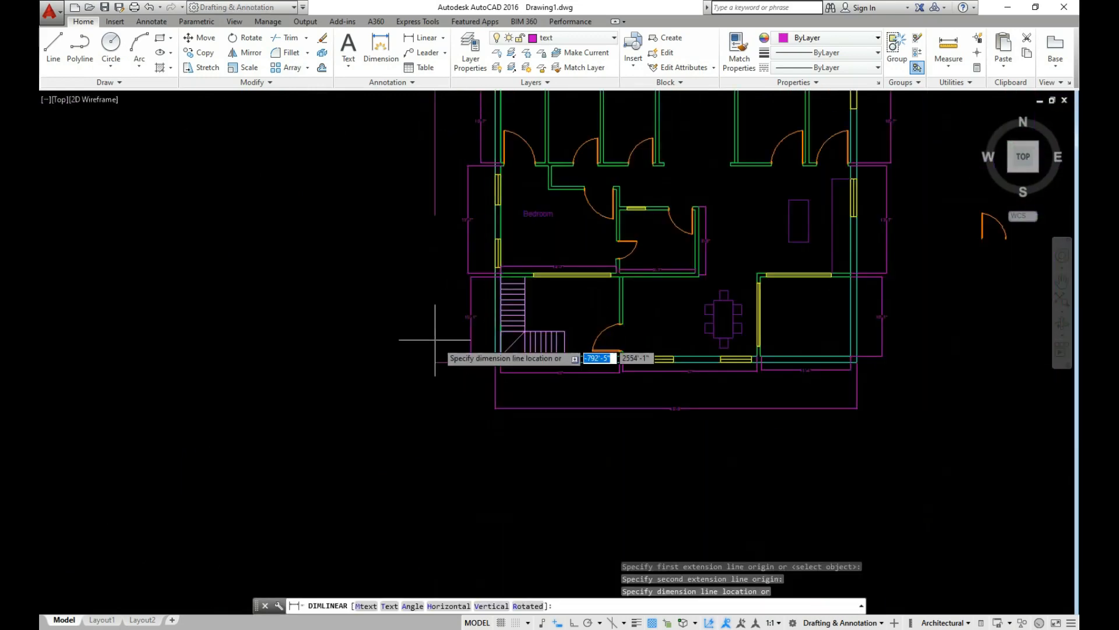
left_click(368, 338)
Step: Extend the bedroom label to read "Bedroom 13'-7"x14'-7""
scroll(480, 438, "down", 3)
scroll(558, 337, "up", 3)
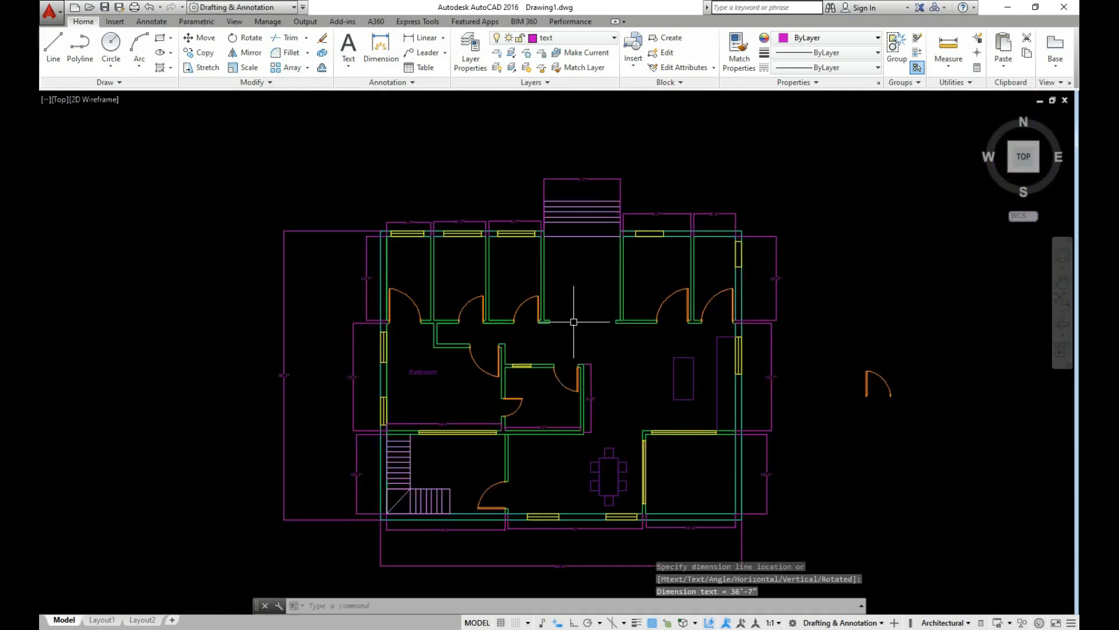
scroll(437, 399, "up", 3)
double_click(396, 350)
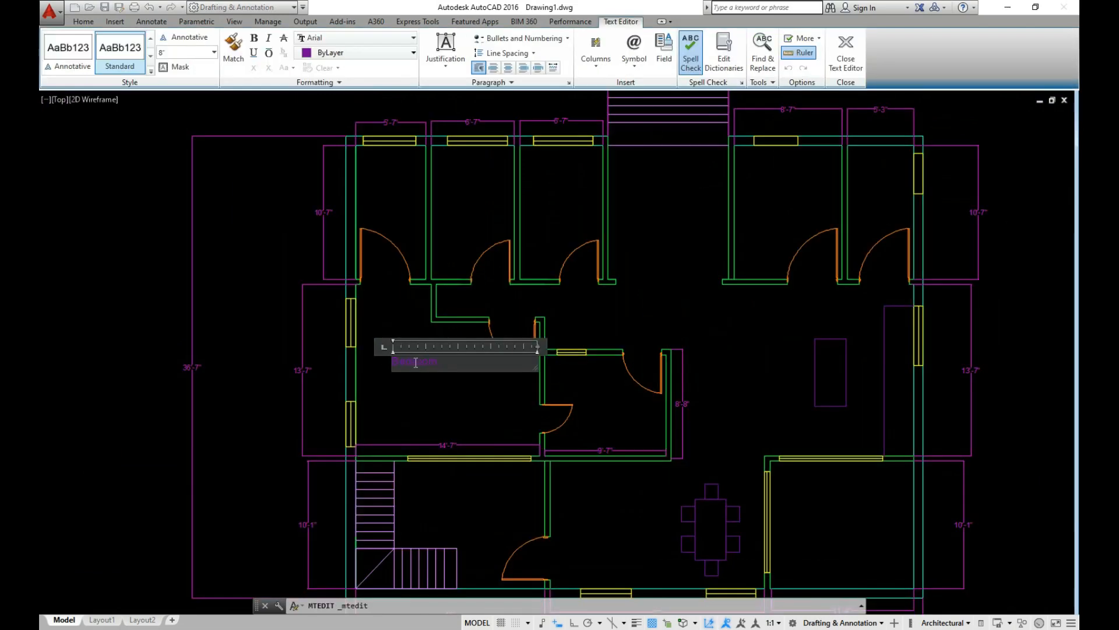
scroll(454, 357, "up", 4)
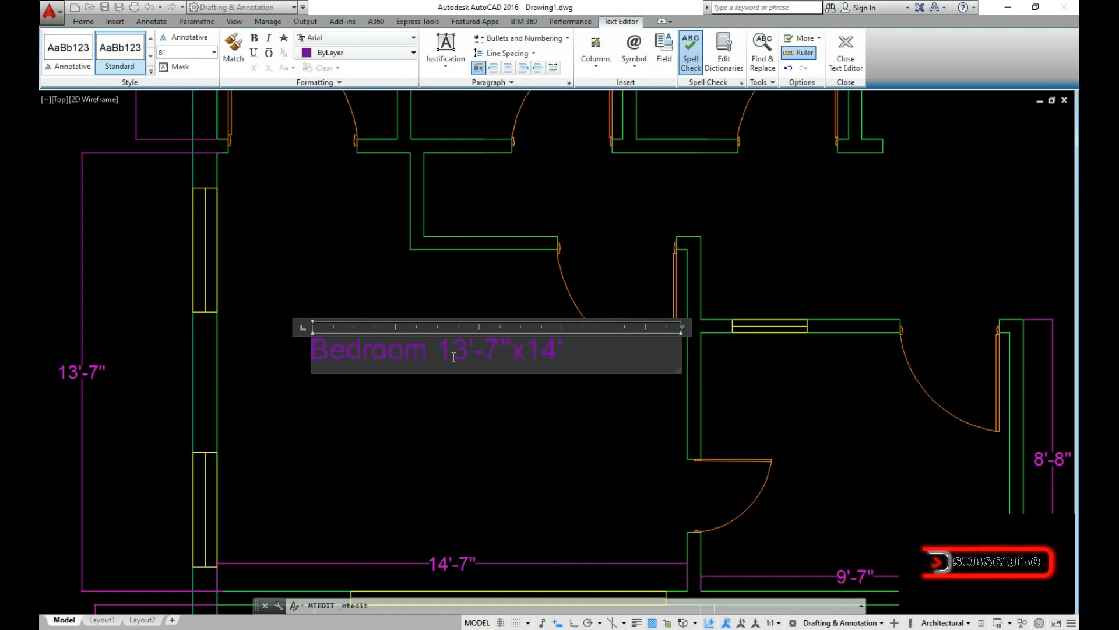
left_click(499, 445)
scroll(462, 468, "down", 2)
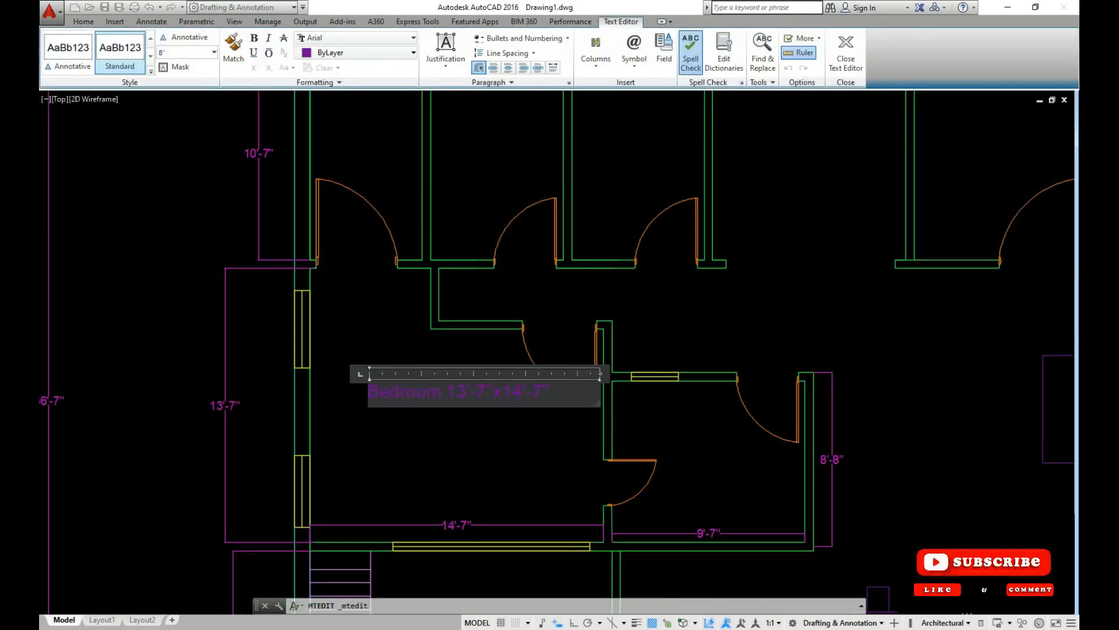
left_click(490, 444)
Step: Copy the bedroom label in multiple mode into the stair room, the dining area and the bottom-right room
left_click(492, 388)
type("co")
key("Return")
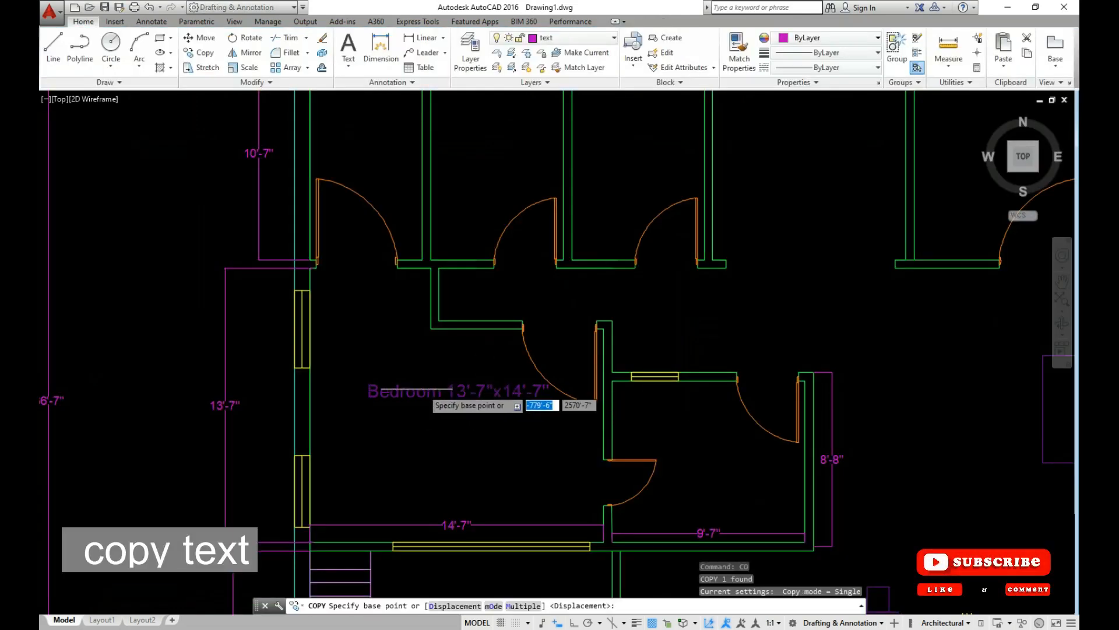
type("m")
key("Return")
left_click(389, 367)
scroll(394, 431, "down", 4)
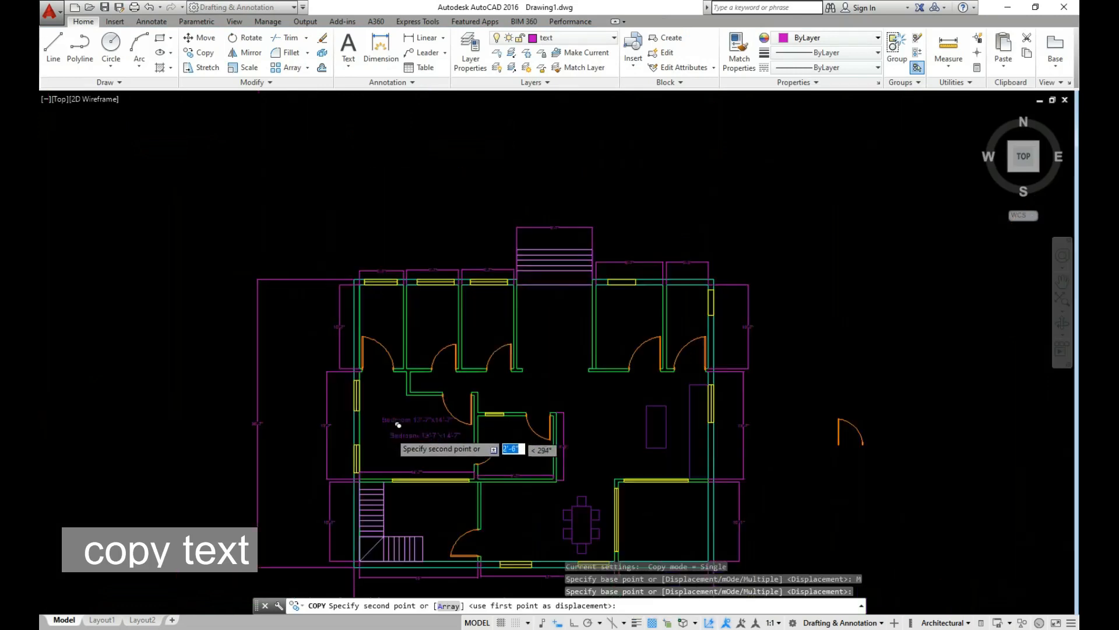
scroll(398, 425, "down", 2)
scroll(400, 443, "up", 4)
left_click(399, 469)
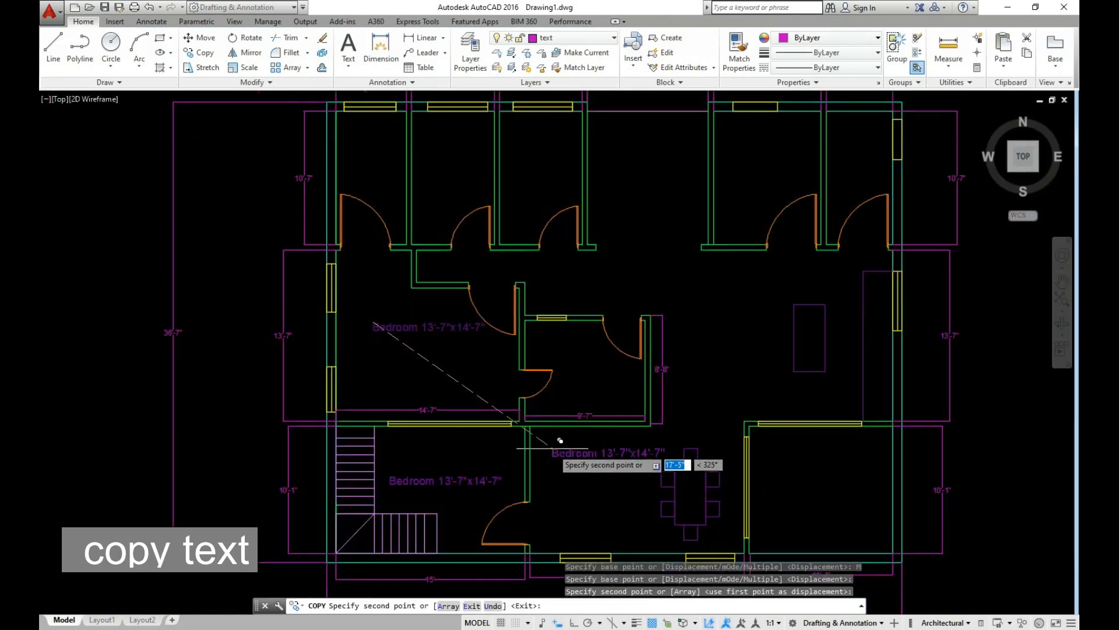
left_click(560, 441)
left_click(787, 461)
Step: Place further label copies in the kitchen, the entrance area, the hallway and the small room beside the bedroom
left_click(736, 373)
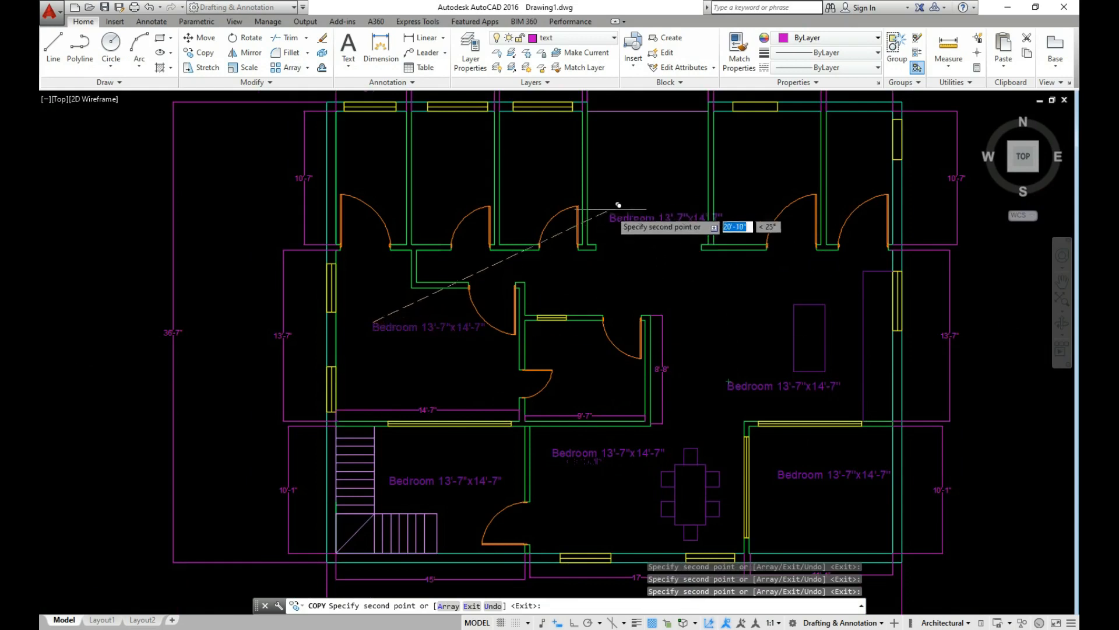
left_click(602, 173)
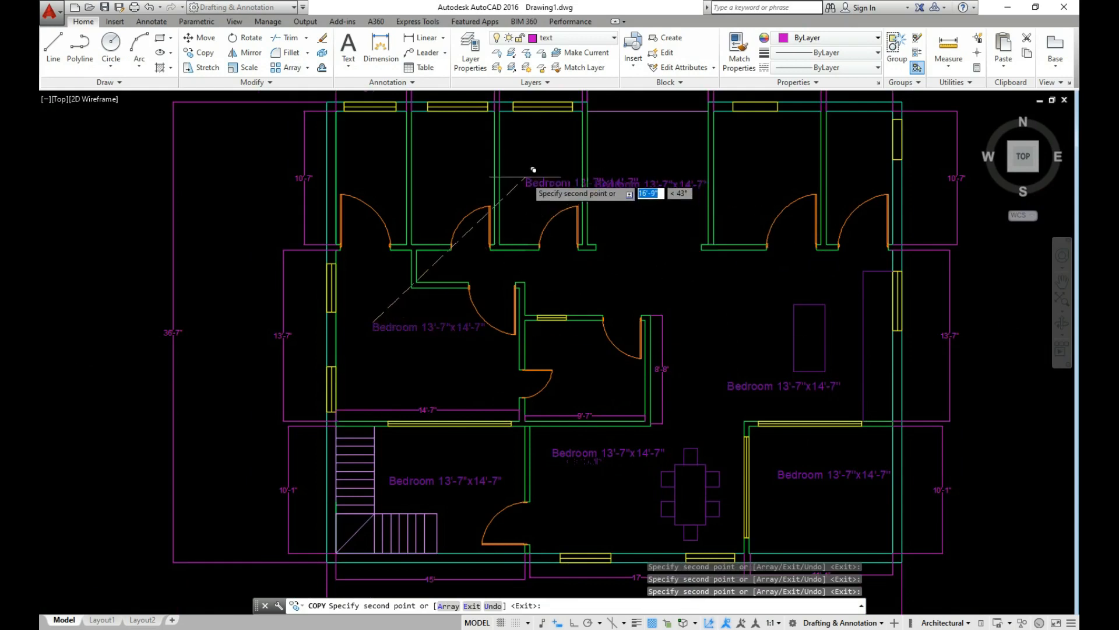
left_click(559, 268)
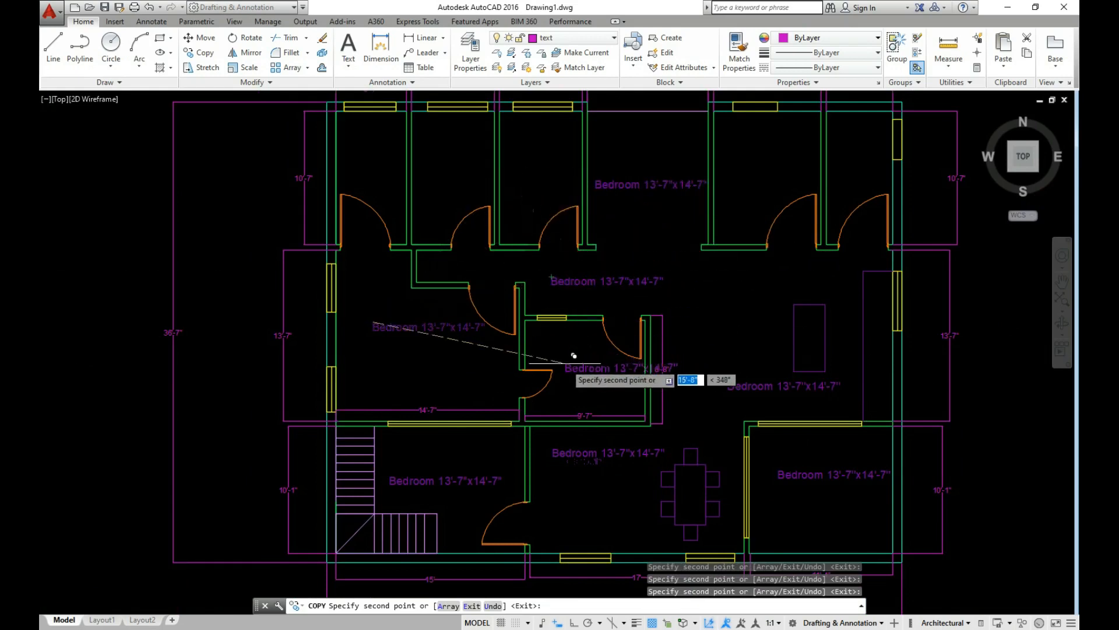
left_click(531, 348)
key("Escape")
Step: In the stair room's label, replace "Bedroom" with "balcony" and change the first dimension's feet to 10
scroll(921, 362, "down", 1)
scroll(490, 455, "up", 5)
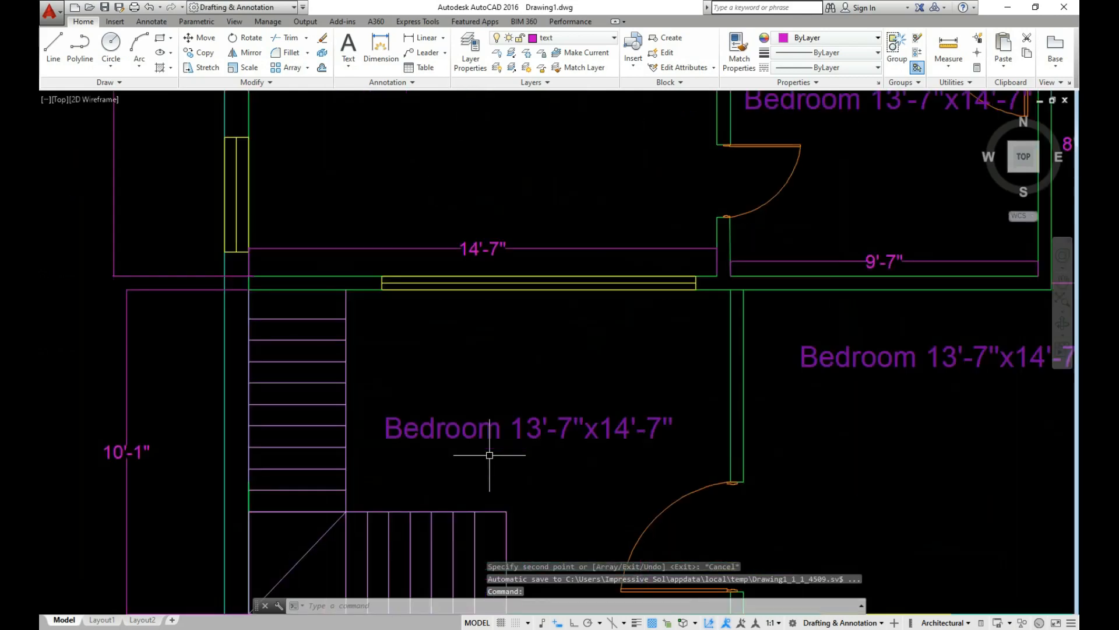
double_click(443, 428)
left_click_drag(510, 428, 370, 410)
key("Delete")
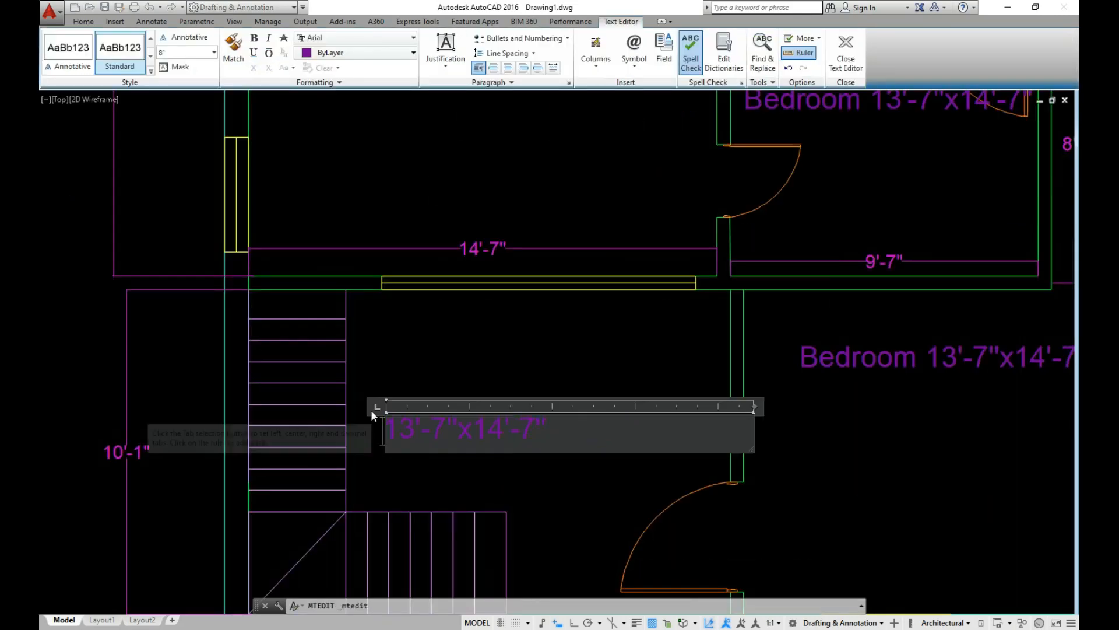
type("balcony10")
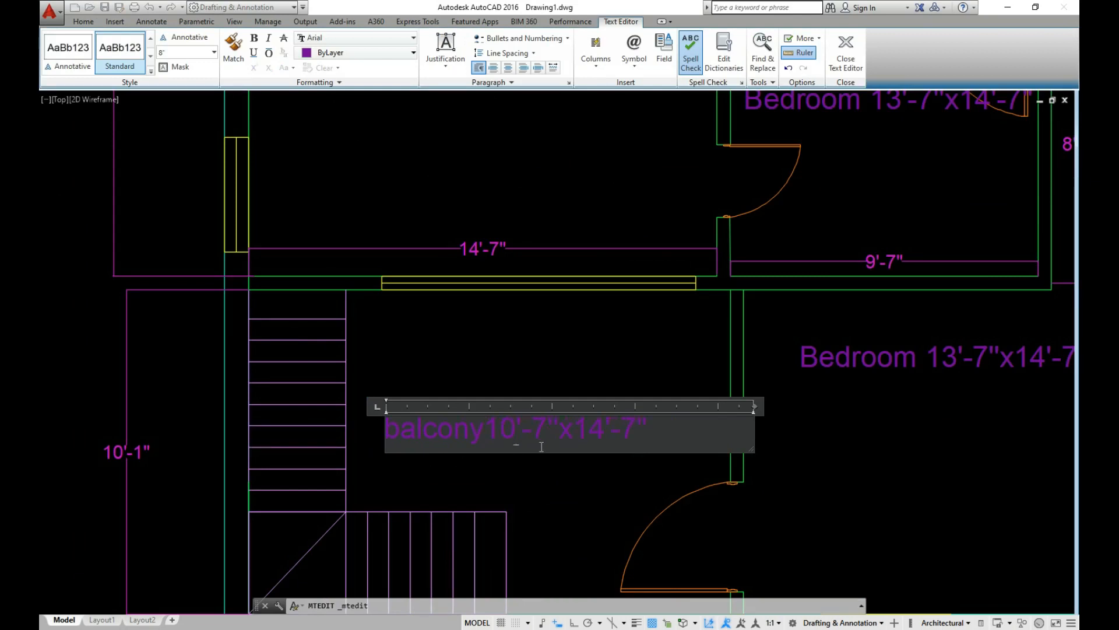
Step: Set the size in the balcony label to 10'-1"x15'
scroll(541, 446, "down", 3)
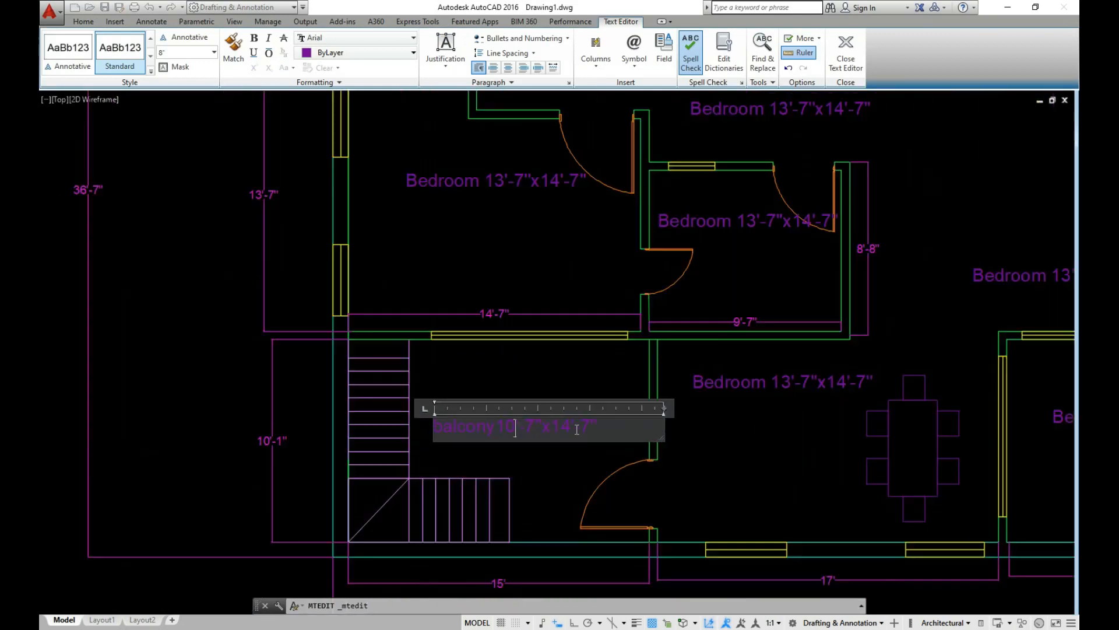
scroll(525, 424, "up", 3)
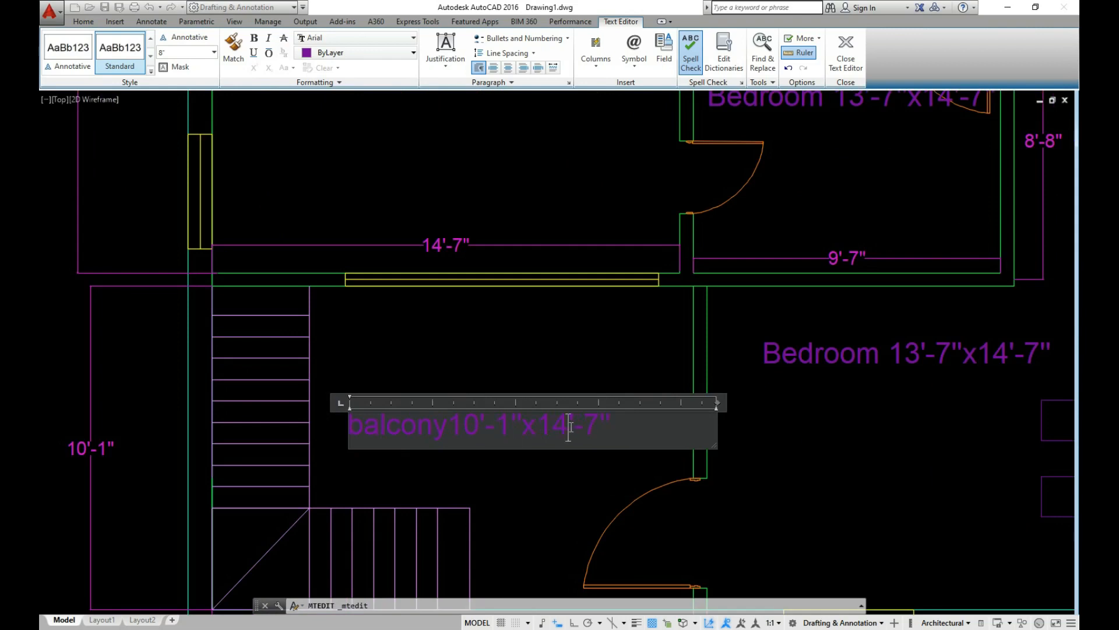
scroll(571, 429, "down", 3)
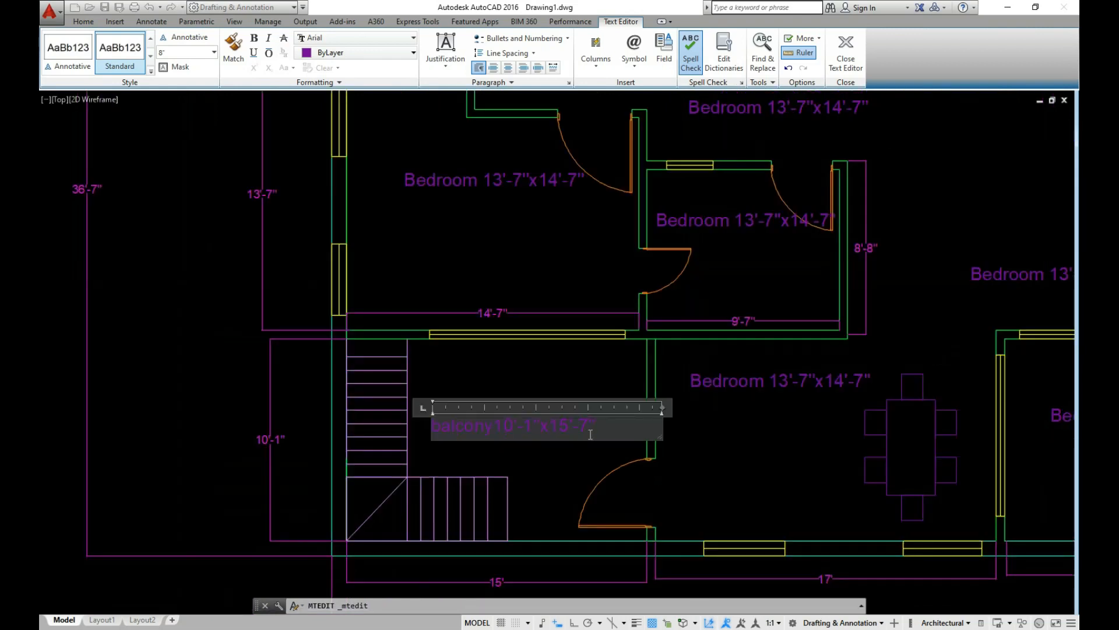
scroll(575, 414, "up", 3)
double_click(575, 414)
key("Delete")
left_click(608, 486)
scroll(571, 467, "down", 2)
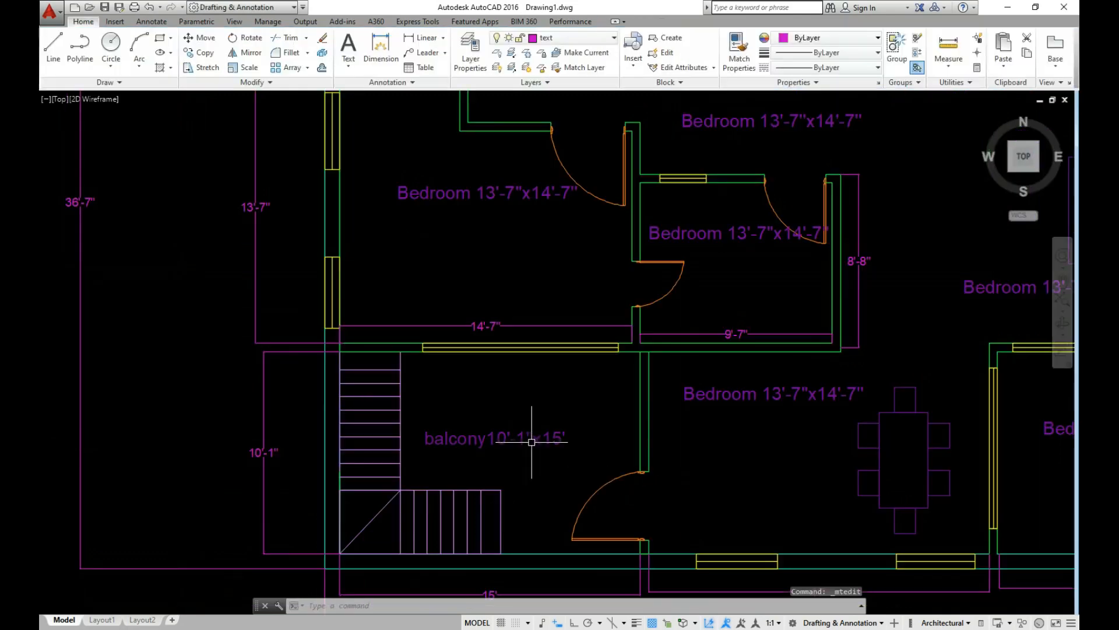
Step: Replace "Bedroom" with "livingroom" in the label beside the dining table
scroll(791, 396, "up", 2)
left_click_drag(717, 394, 492, 363)
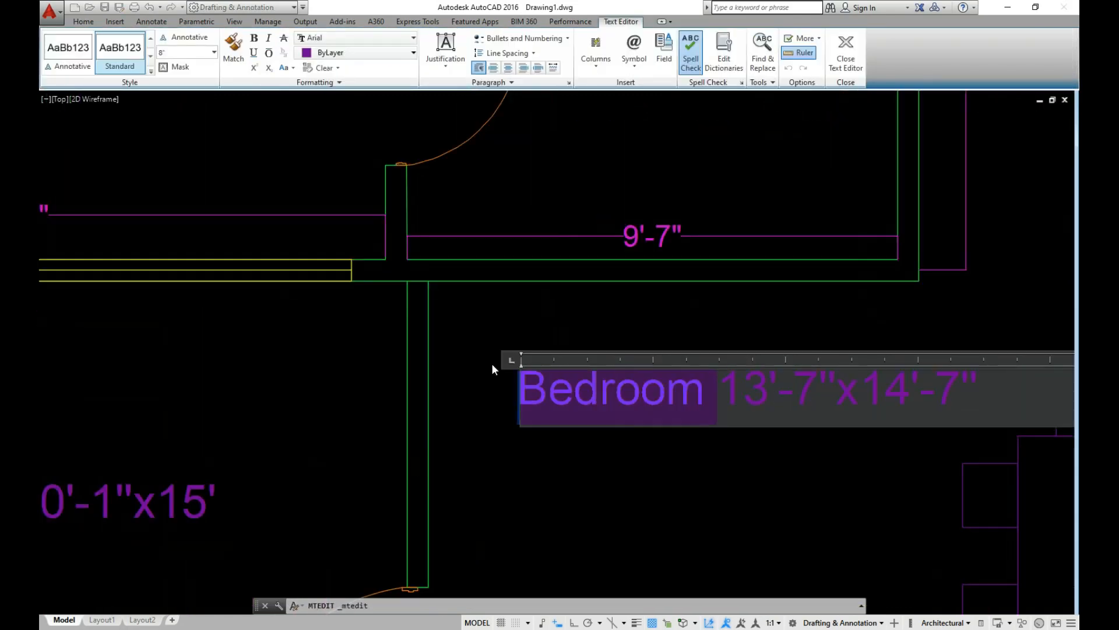
type("livingroom")
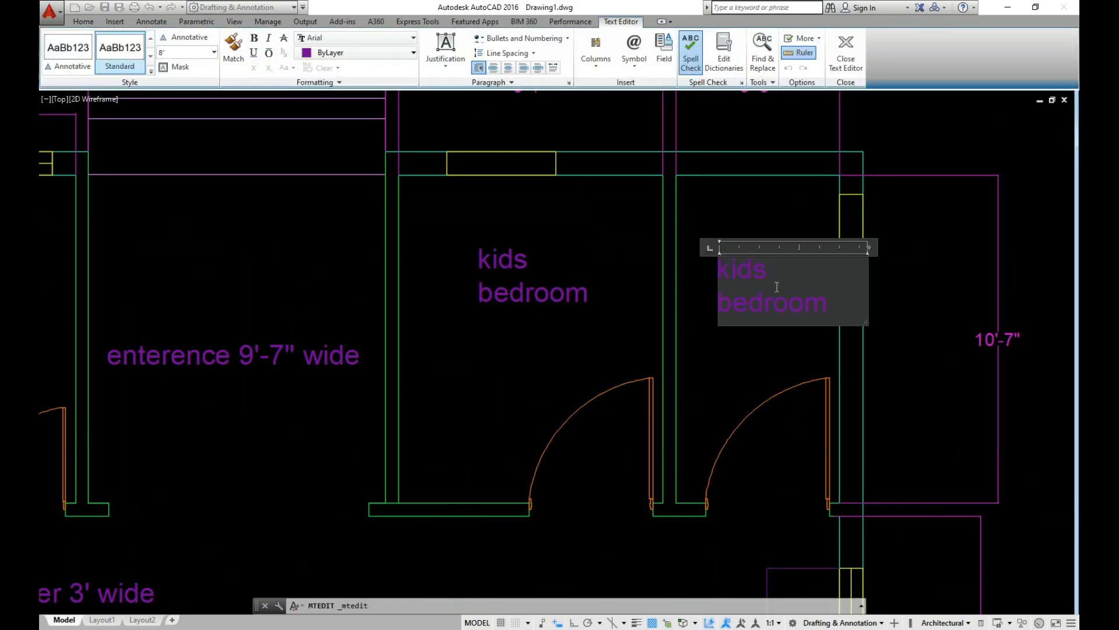
Step: Change the label of the narrow room in the plan's upper-right corner to "utility"
key("ctrl+a")
key("BackSpace")
type("utilit")
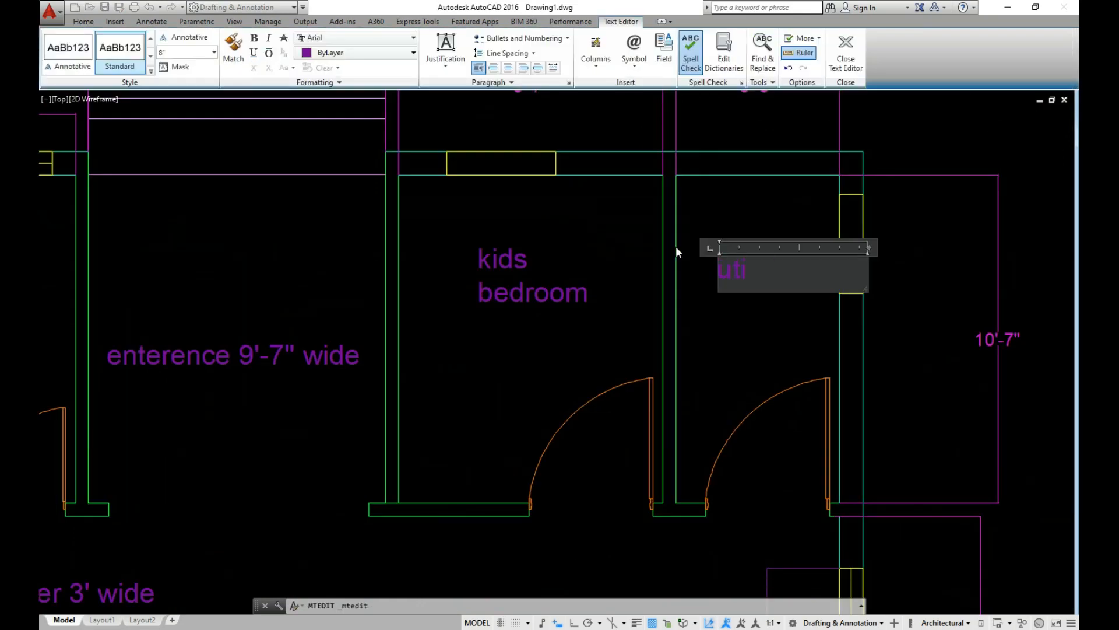
left_click(730, 339)
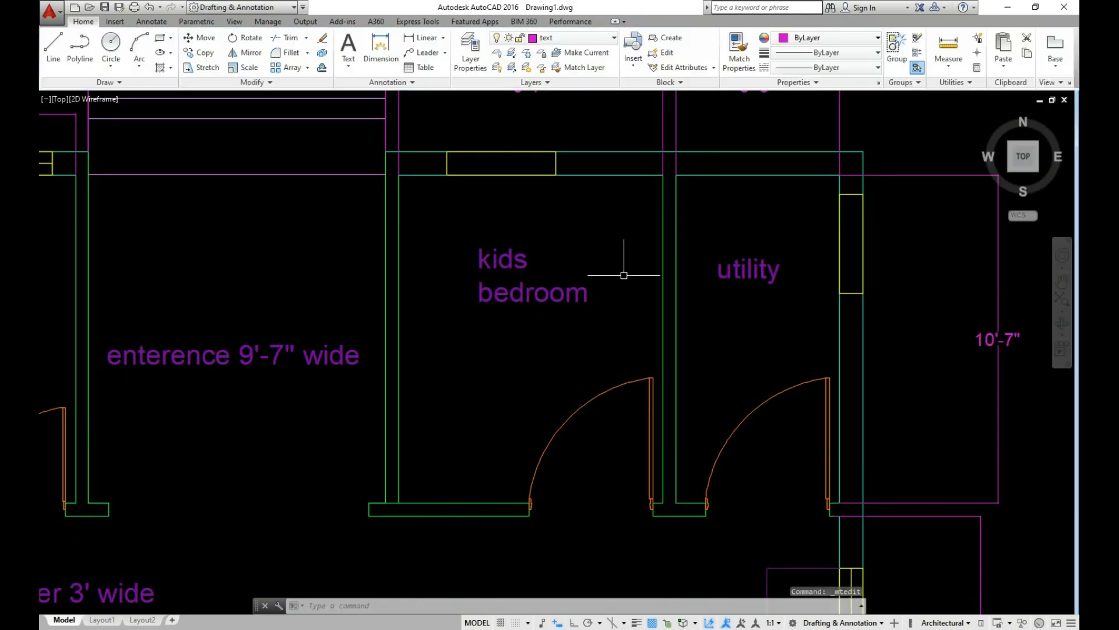
Step: Change the "kids bedroom" label in the room between the entrance and the utility room to "storage"
double_click(579, 284)
left_click_drag(588, 300, 450, 226)
type("storage")
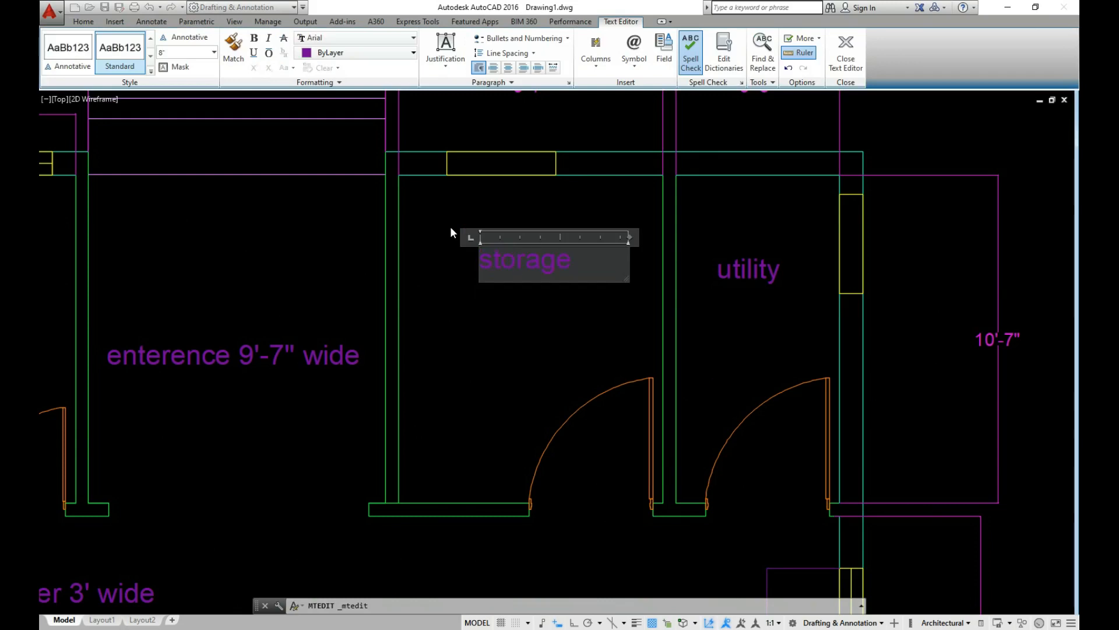
left_click(451, 228)
scroll(542, 325, "down", 5)
scroll(610, 315, "up", 1)
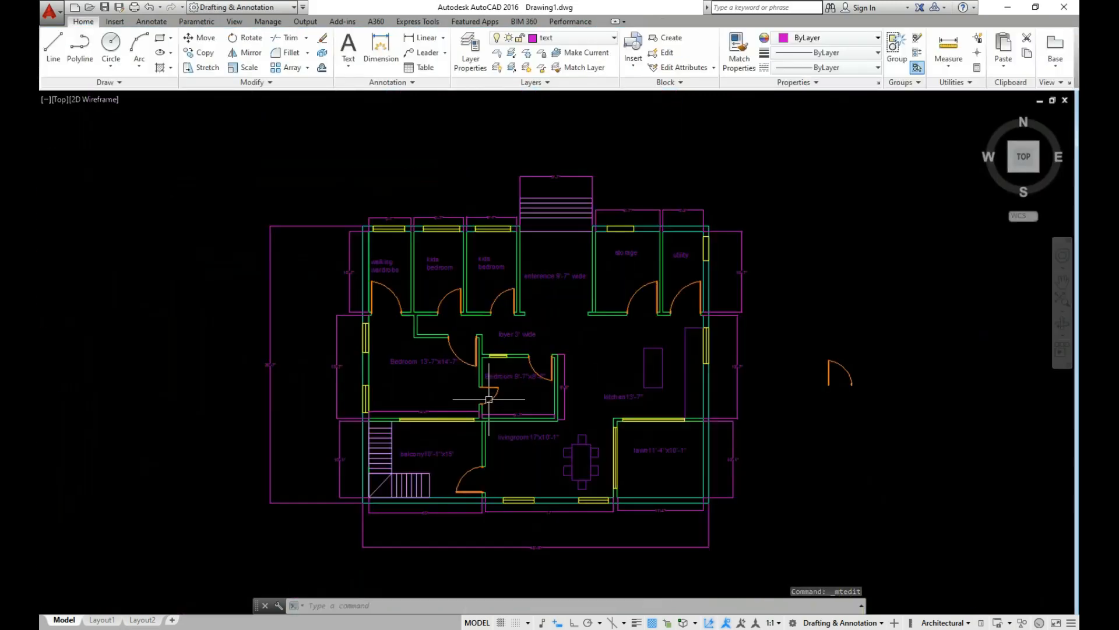
Step: Change "Bedroom" to "Bathroom" in the 9'-7"x8'-8" label of the small room beside the bedroom
scroll(513, 368, "up", 10)
left_click(517, 364)
left_click(606, 376)
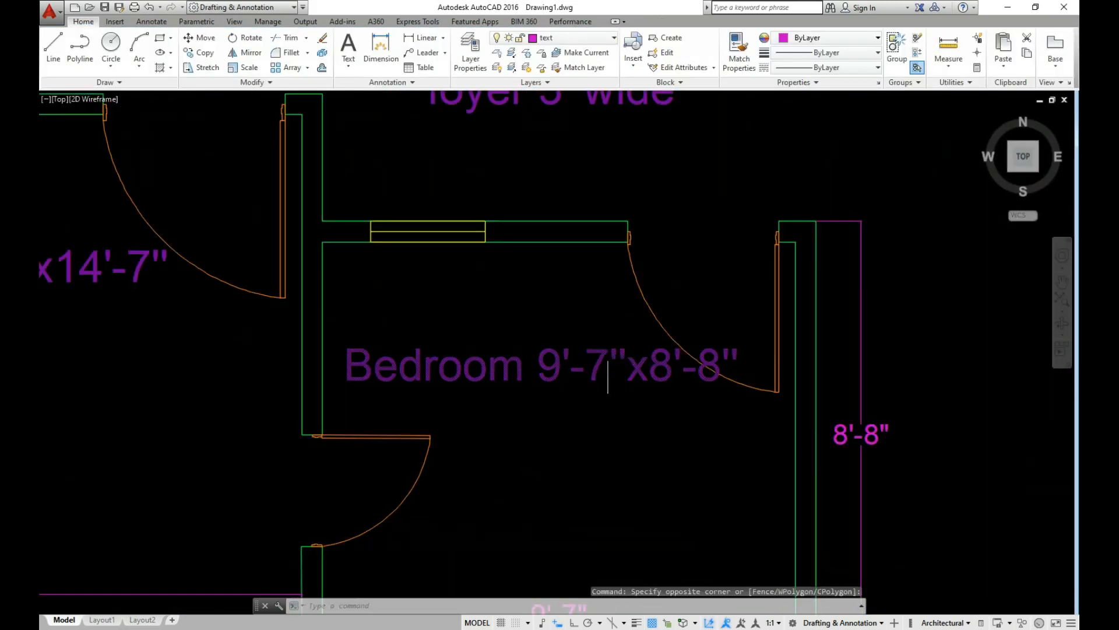
double_click(607, 376)
left_click_drag(524, 373, 320, 340)
left_click(540, 391)
key("Left")
key("Left")
key("Left")
key("Left")
key("Left")
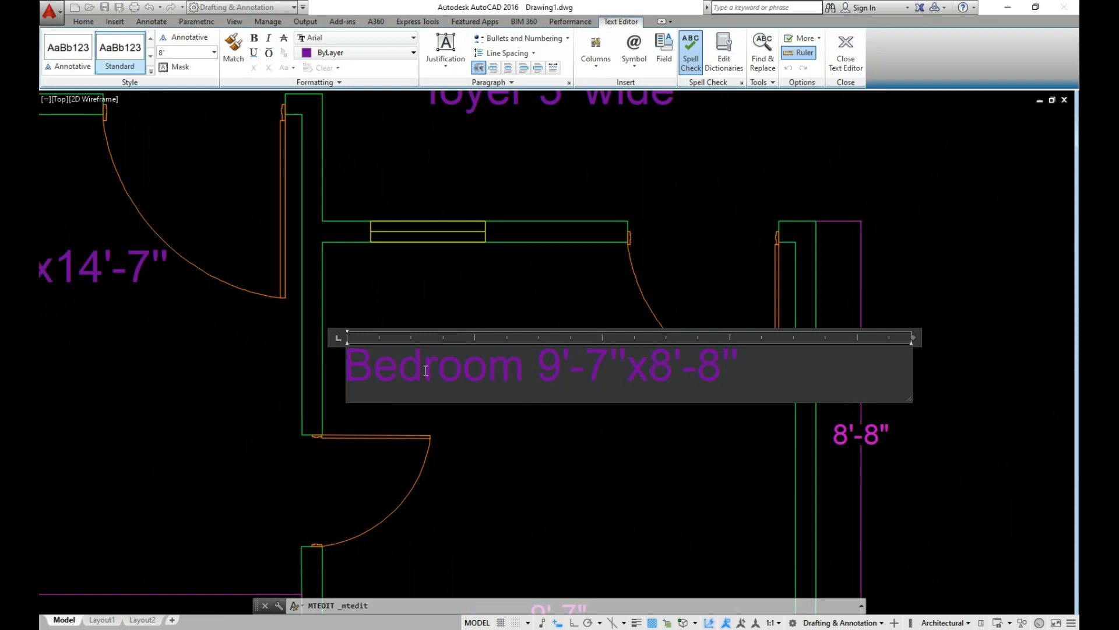
key("BackSpace")
key("BackSpace")
type("ath")
key("ctrl+Return")
Step: Reposition the bathroom label near the middle of the bathroom, between its two doors
left_click(347, 348)
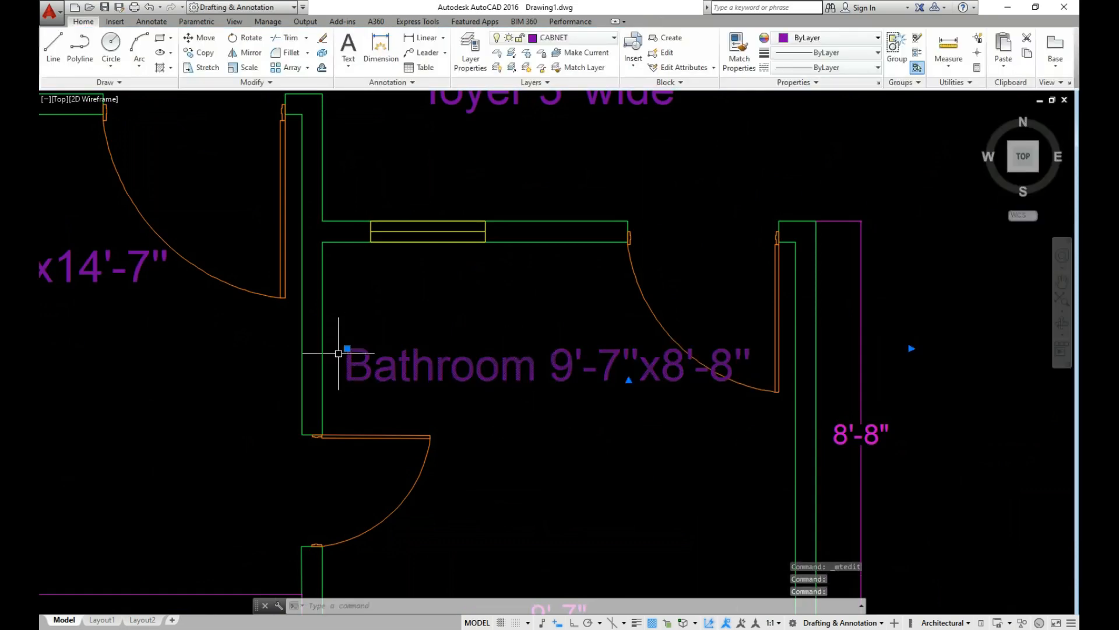
scroll(341, 353, "down", 5)
left_click(379, 435)
key("Escape")
middle_click_drag(518, 393, 584, 336)
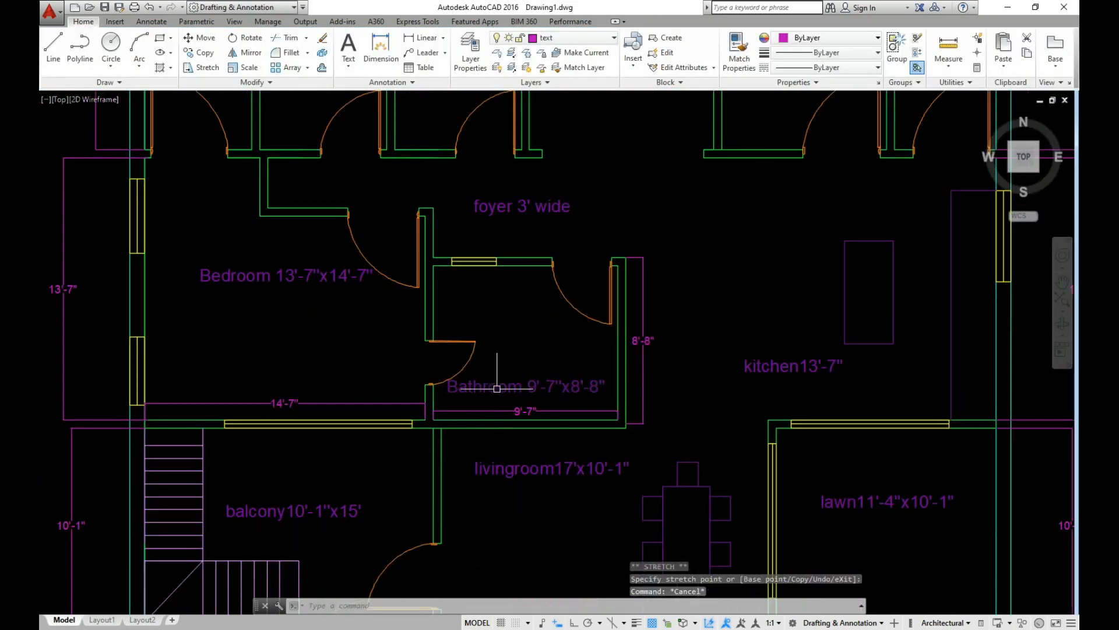
left_click(497, 387)
left_click(669, 379)
left_click(599, 379)
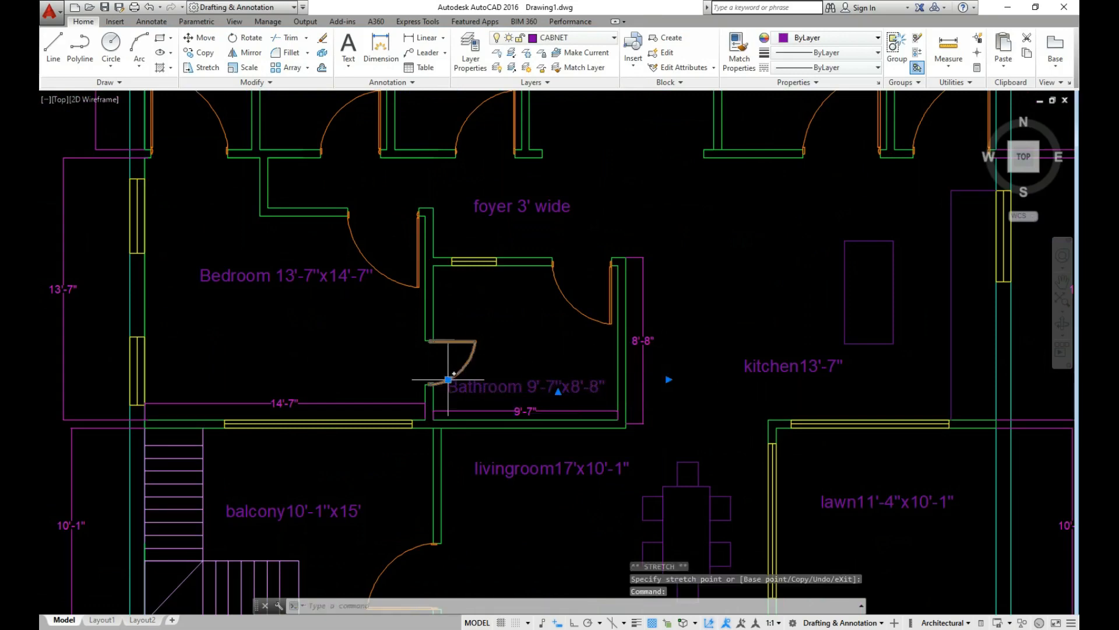
left_click(574, 328)
key("Escape")
middle_click_drag(562, 360, 561, 398)
Step: Look over the whole floor plan with its labels and dimensions, and check the layer of the kitchen counter and island
scroll(561, 399, "down", 4)
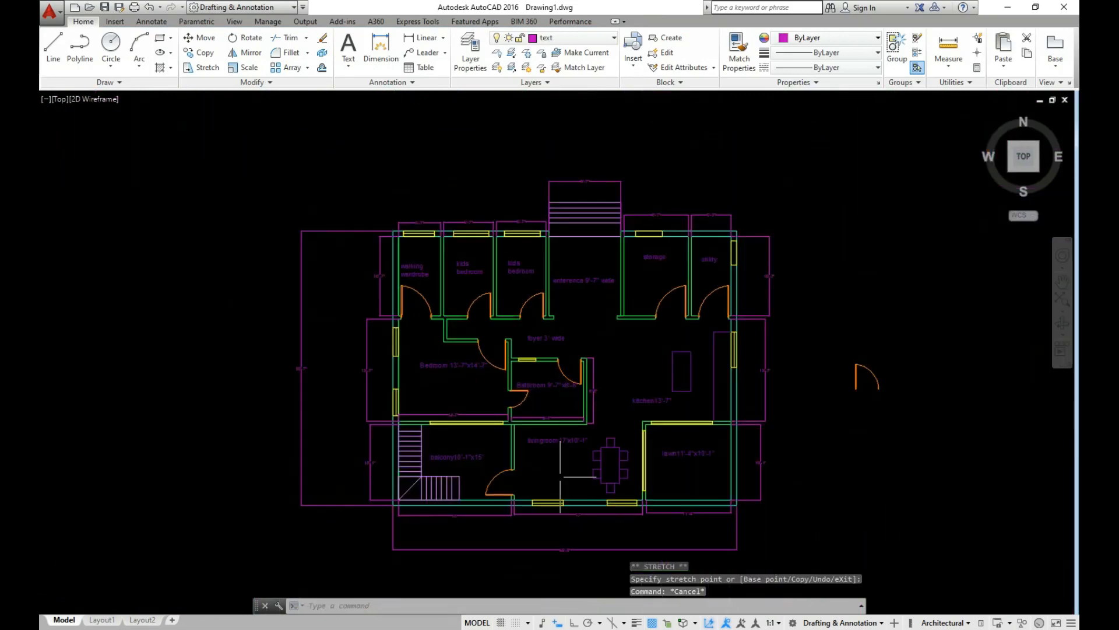
scroll(747, 330, "up", 2)
scroll(746, 330, "down", 2)
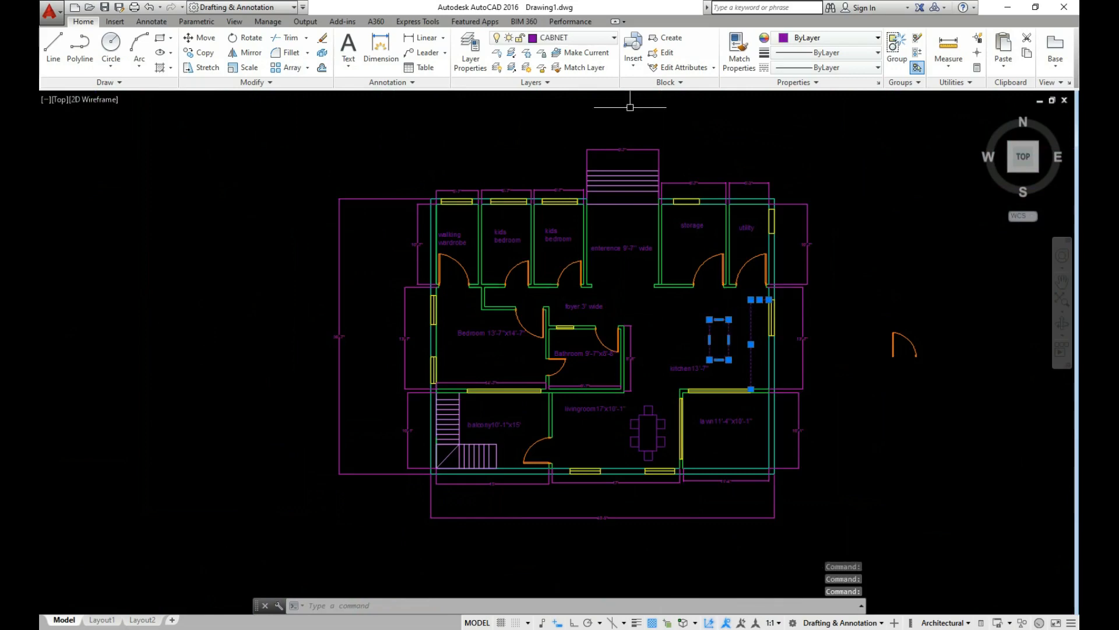
left_click(580, 39)
key("Escape")
key("Escape")
scroll(768, 356, "down", 1)
scroll(676, 285, "up", 2)
scroll(602, 345, "down", 1)
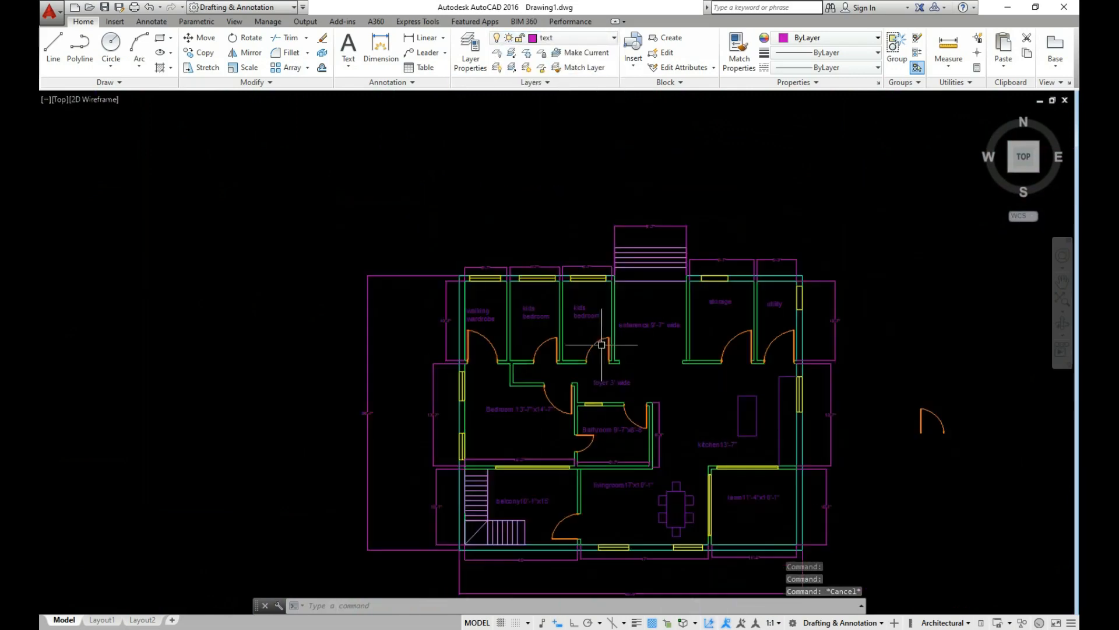
scroll(644, 494, "up", 2)
scroll(669, 532, "down", 2)
scroll(686, 549, "up", 2)
scroll(643, 543, "down", 2)
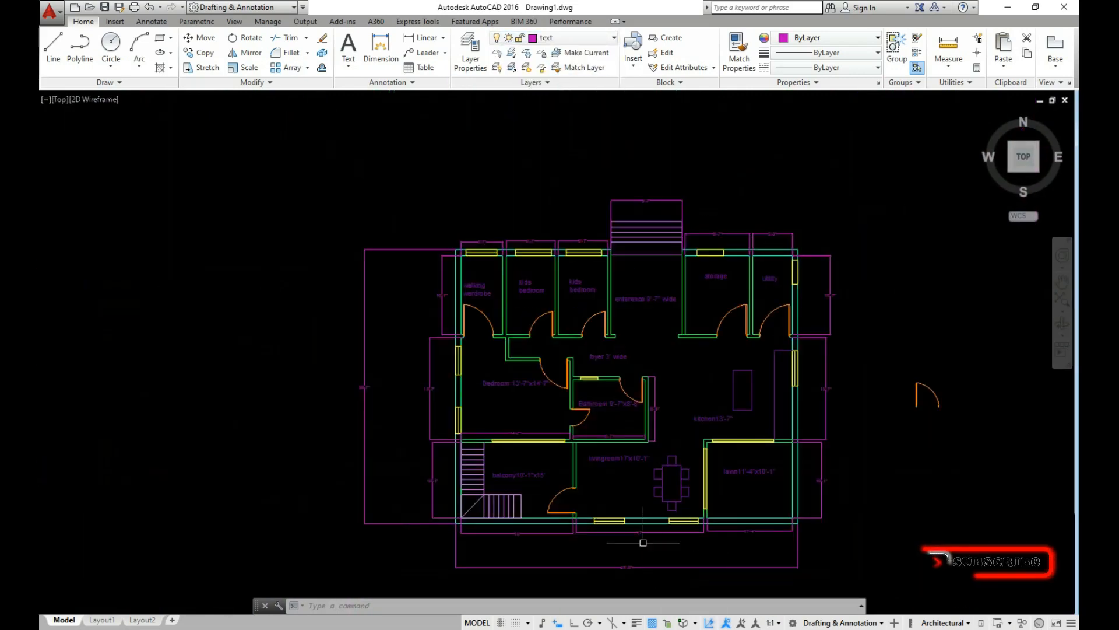